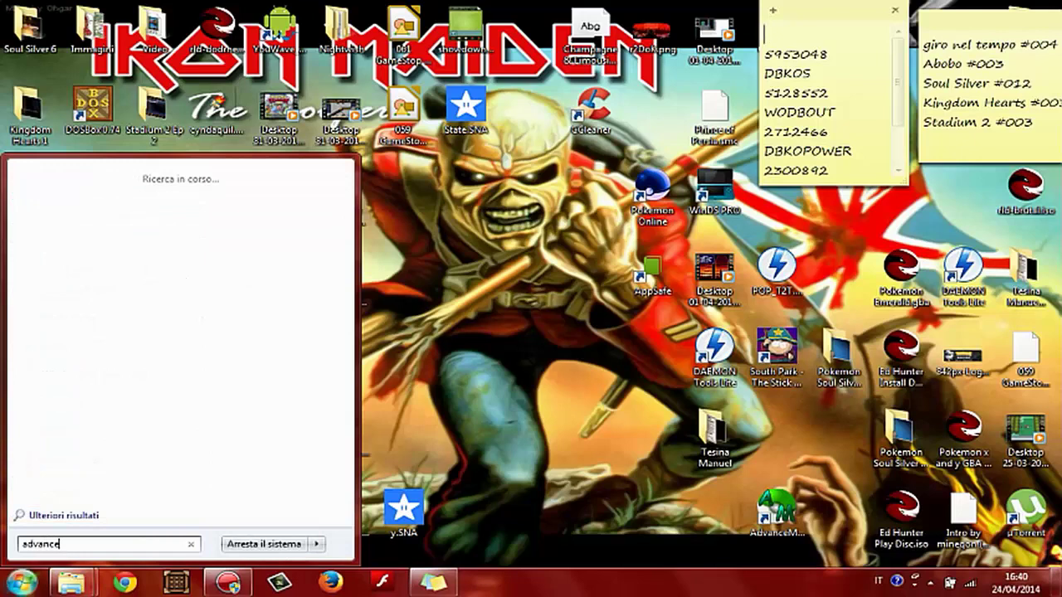
- Search the computer for "advance series", open 9563-Advanced Series.zip and run Advanced Pokémon Sprite Editor.exe from its Advanced Series 1.04 folder
type("series")
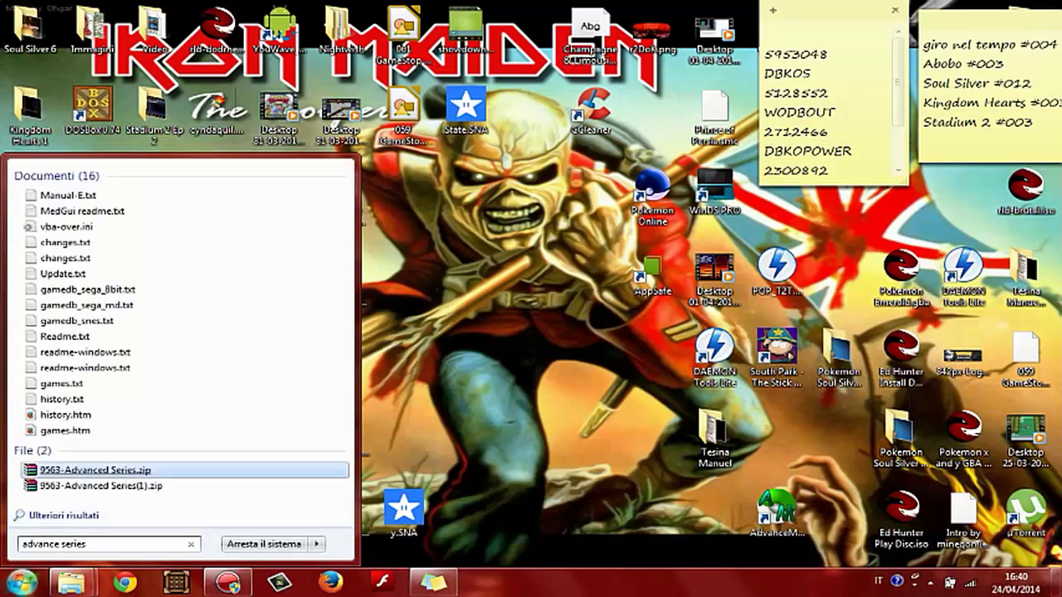
key("Return")
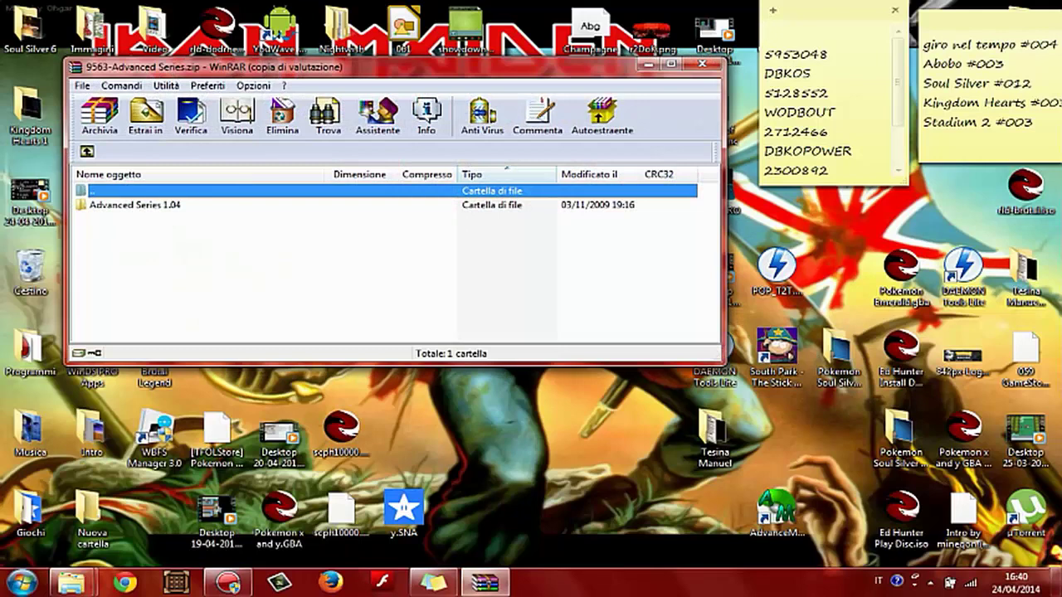
left_click(135, 205)
key("Escape")
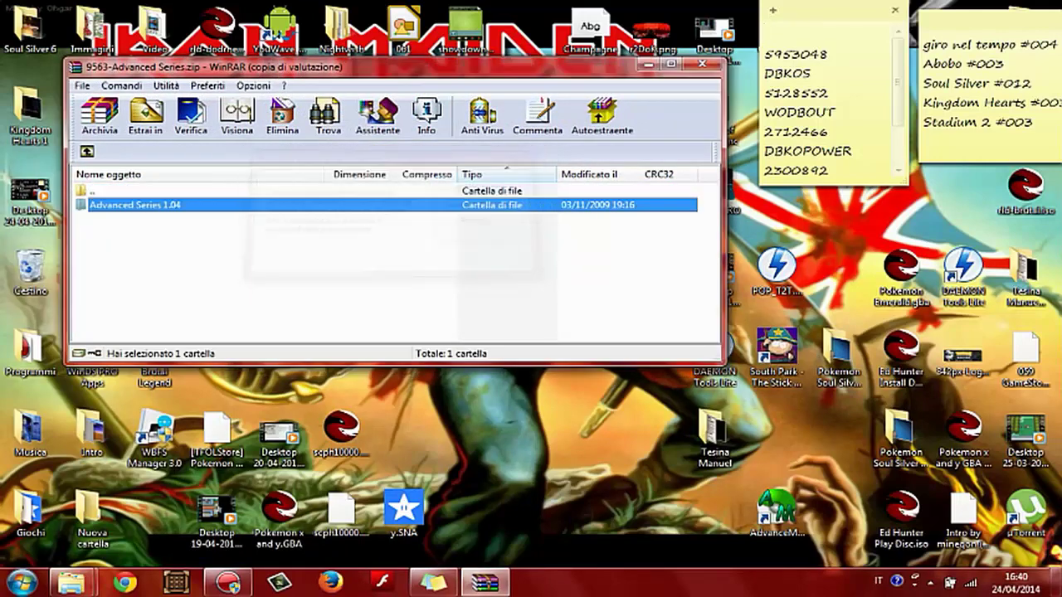
key("Return")
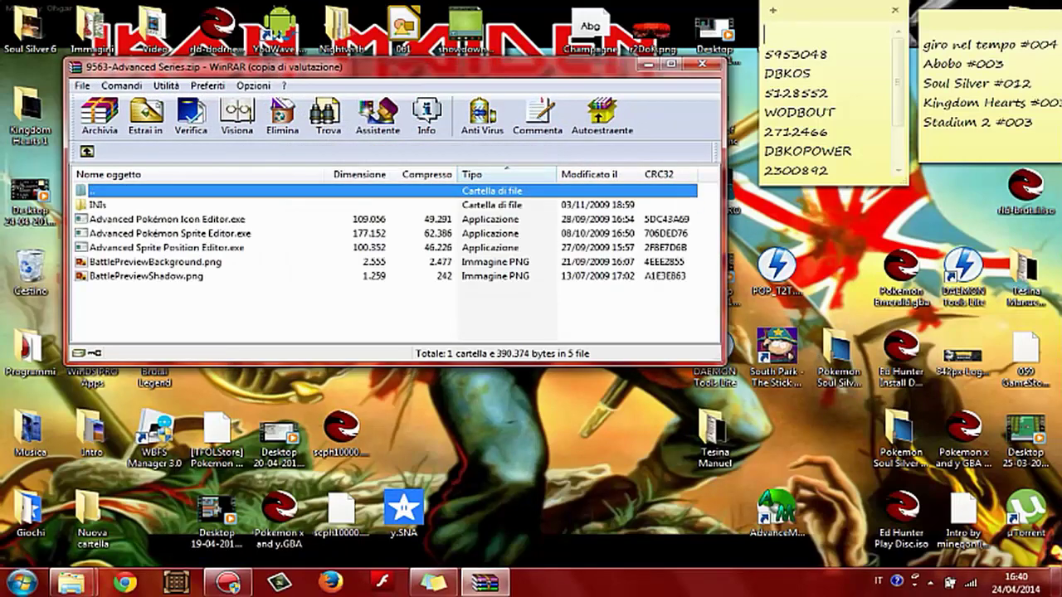
double_click(170, 233)
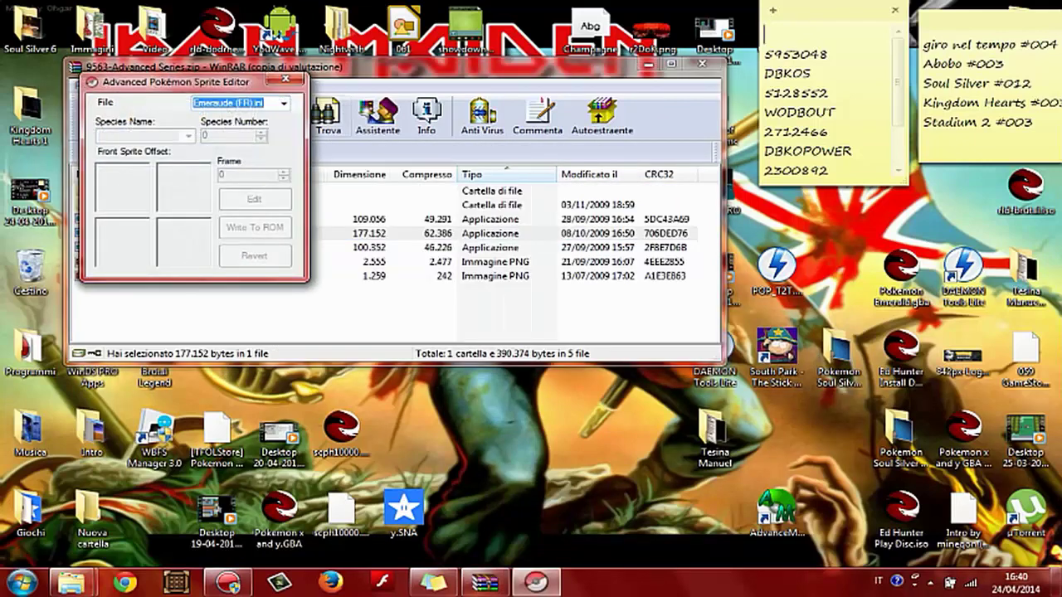
- Open the Pokemon Ruby.gba ROM from the folder on removable disk J: in the sprite editor
left_click(105, 103)
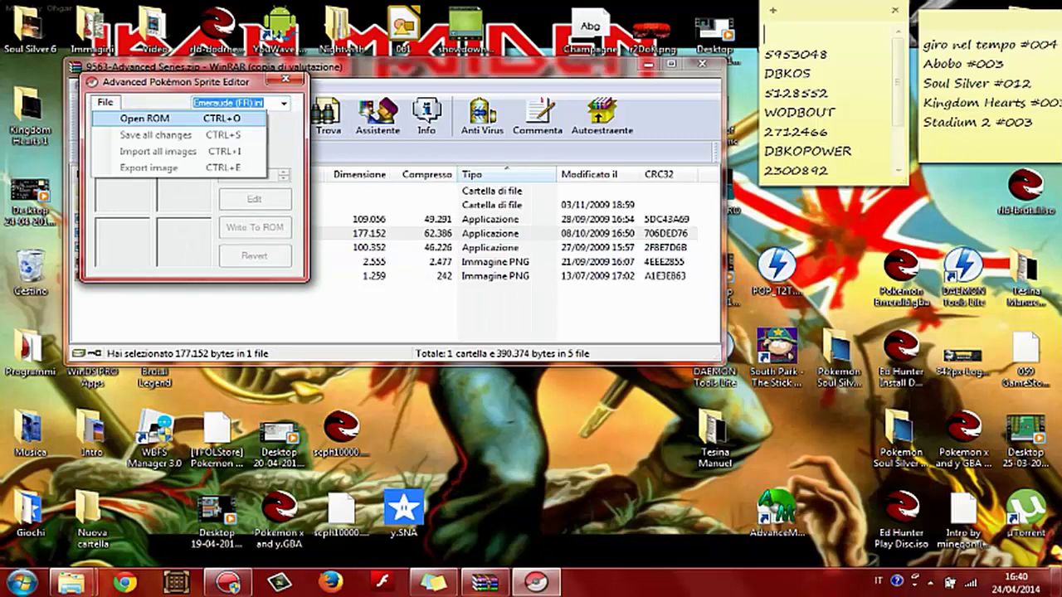
key("Return")
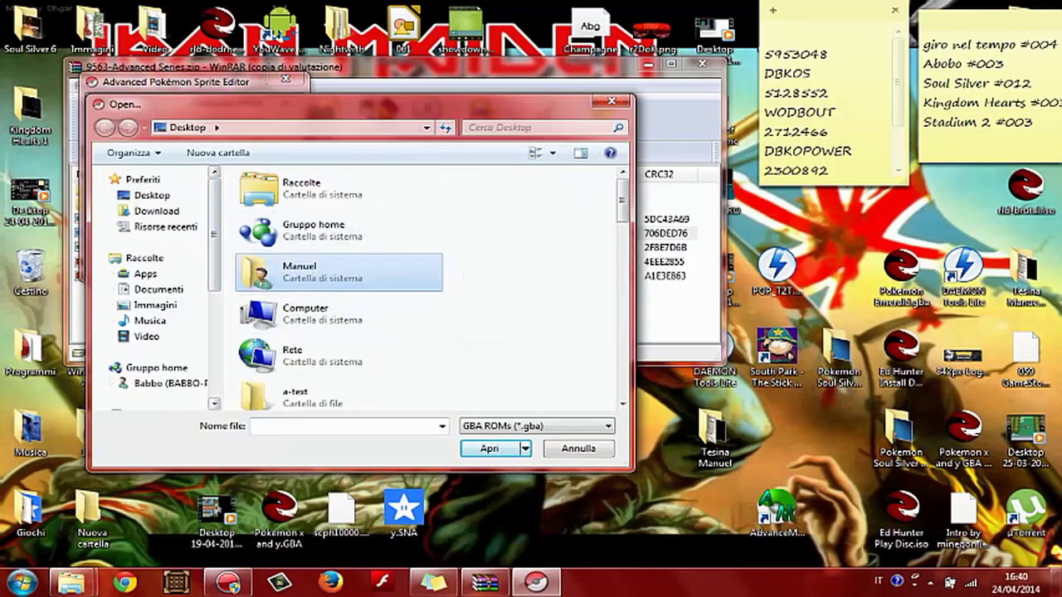
left_click_drag(215, 234, 215, 324)
left_click(169, 346)
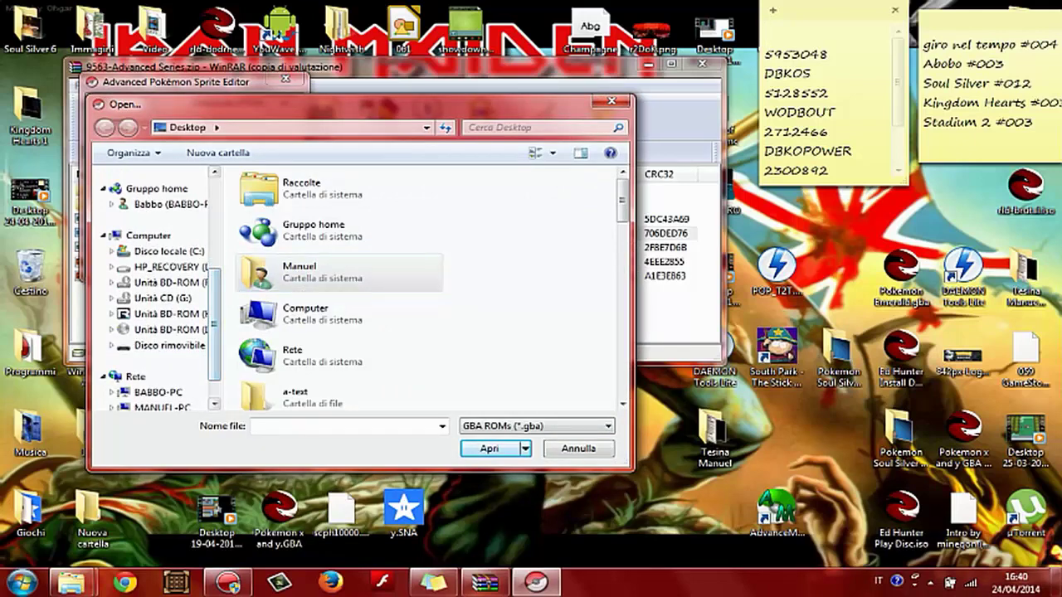
left_click(269, 227)
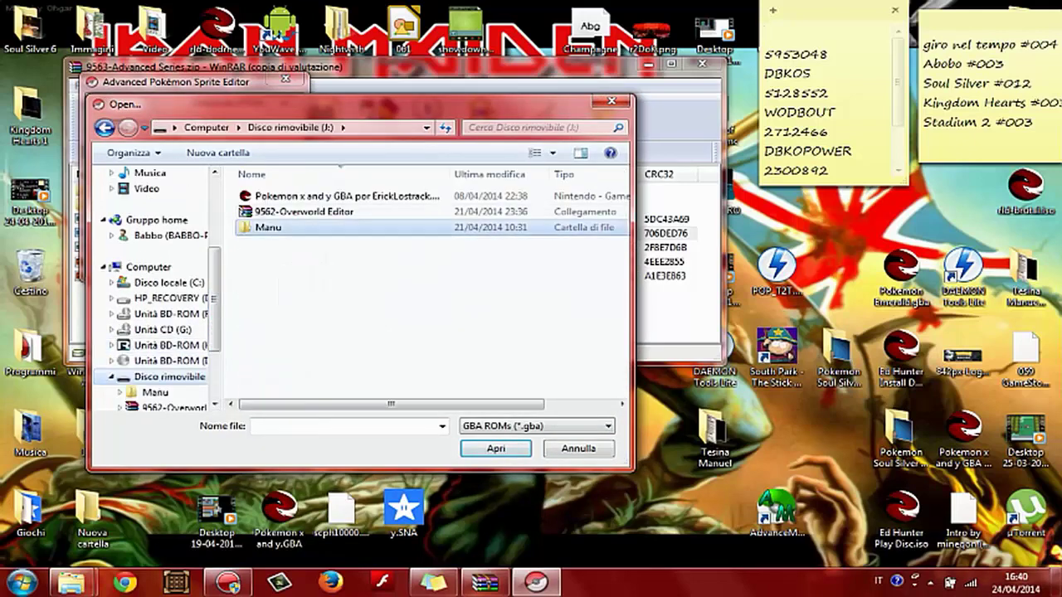
double_click(269, 227)
left_click(298, 306)
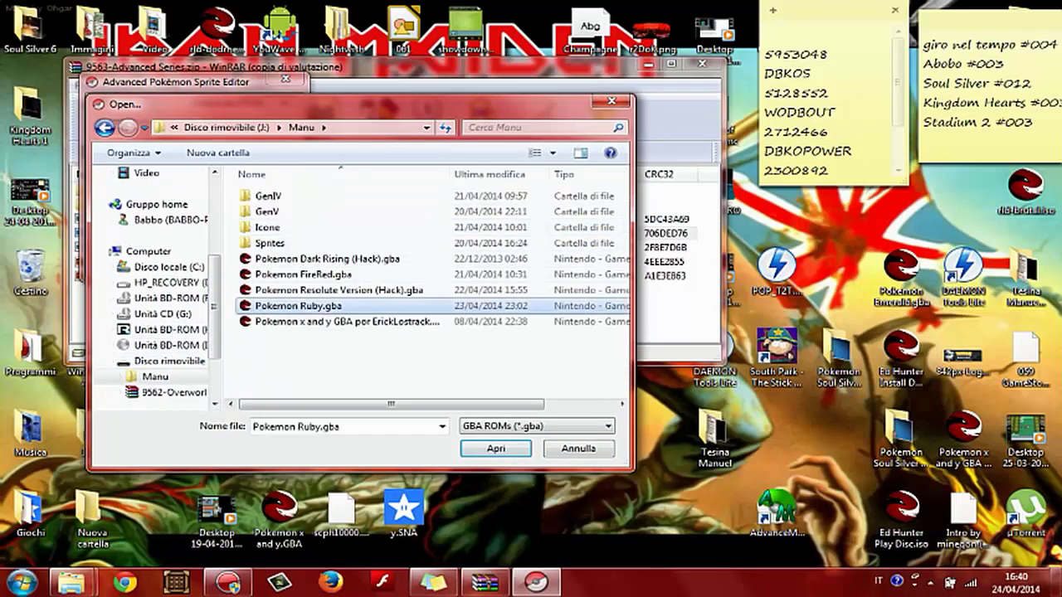
key("Return")
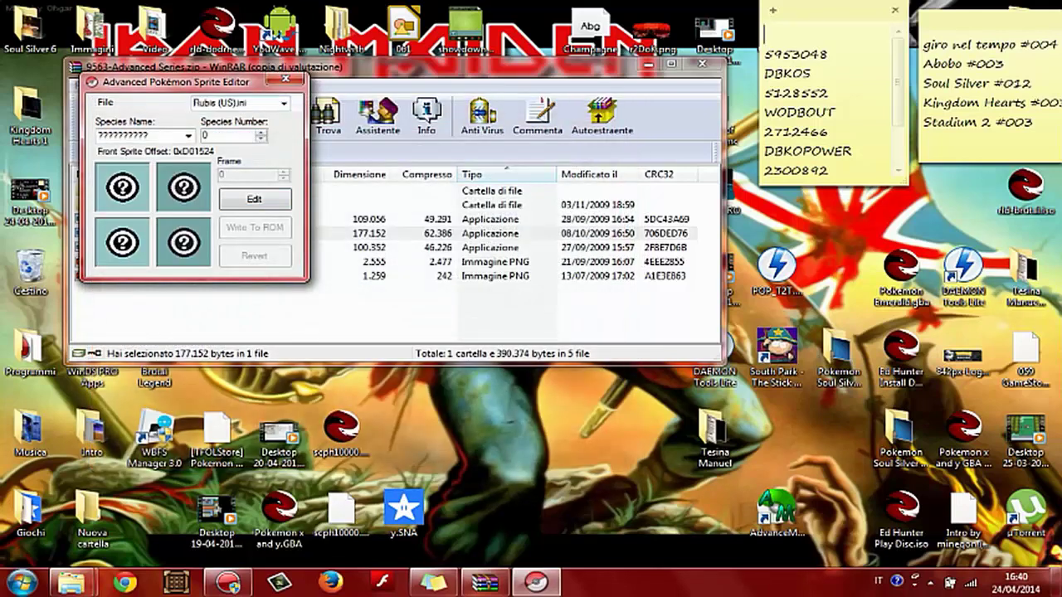
- Replace Bulbasaur's four sprites with 548.png from the GenV folder, synchronise the palettes and accept the edit
left_click(188, 135)
left_click(124, 160)
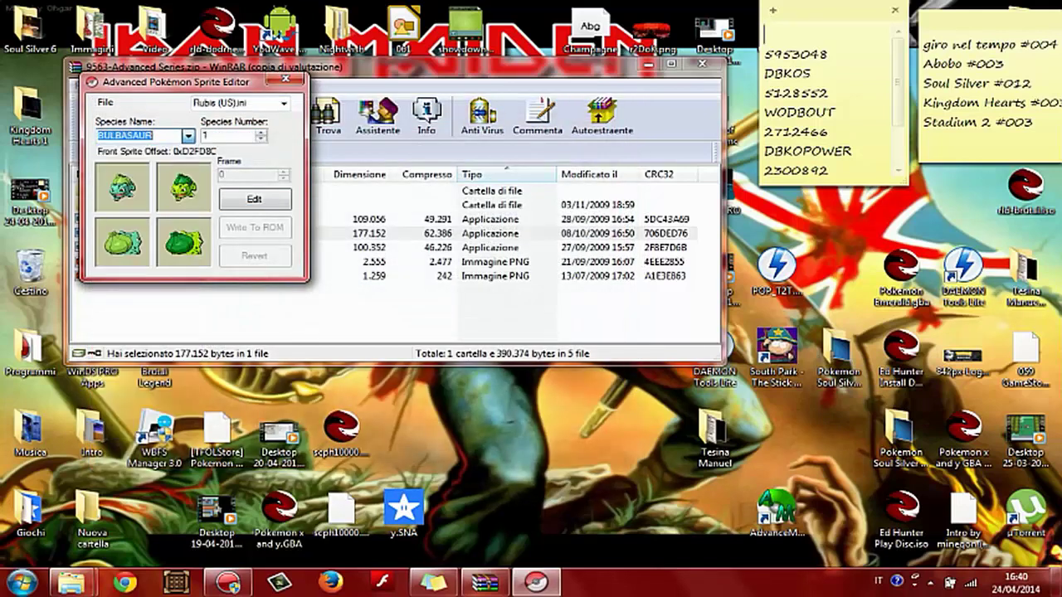
left_click(255, 199)
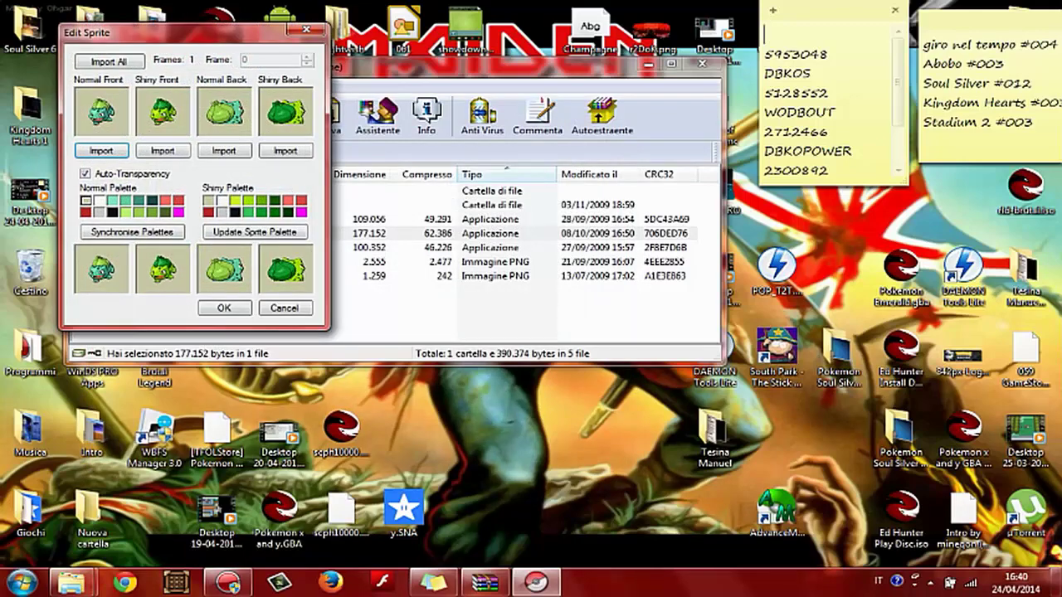
left_click(101, 150)
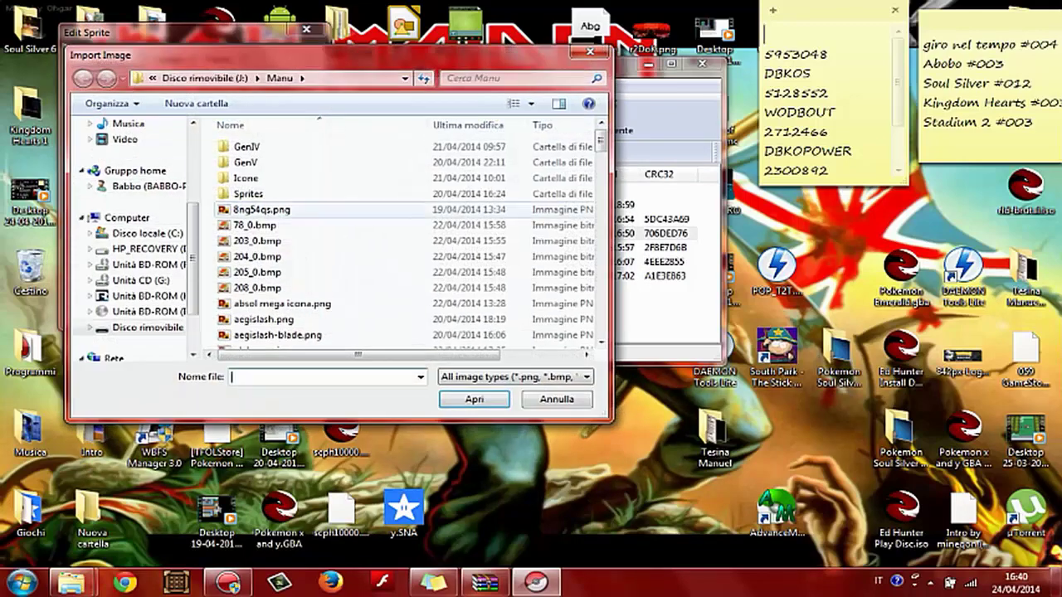
double_click(246, 161)
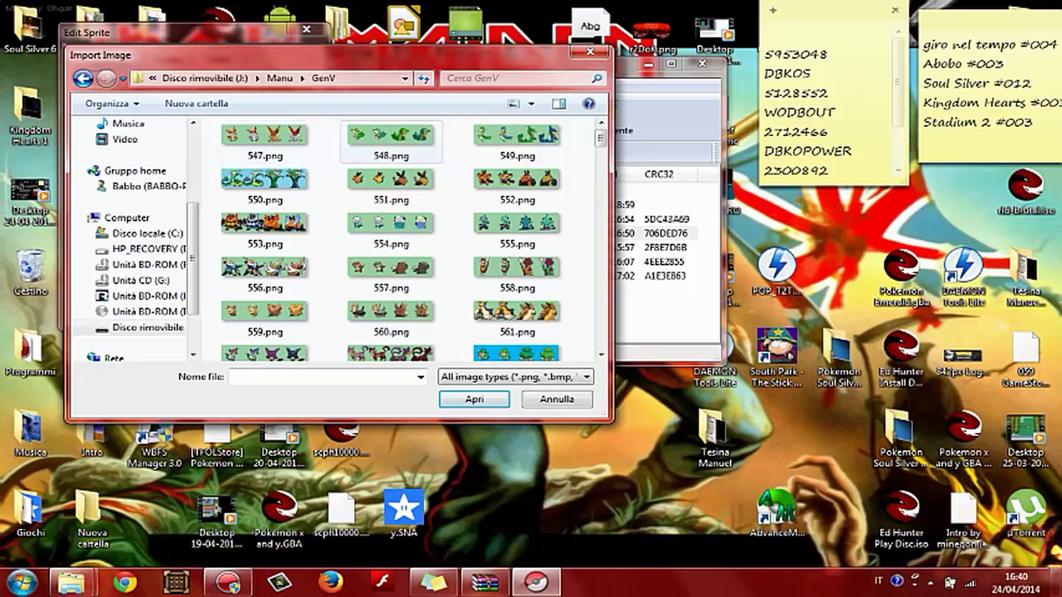
double_click(390, 135)
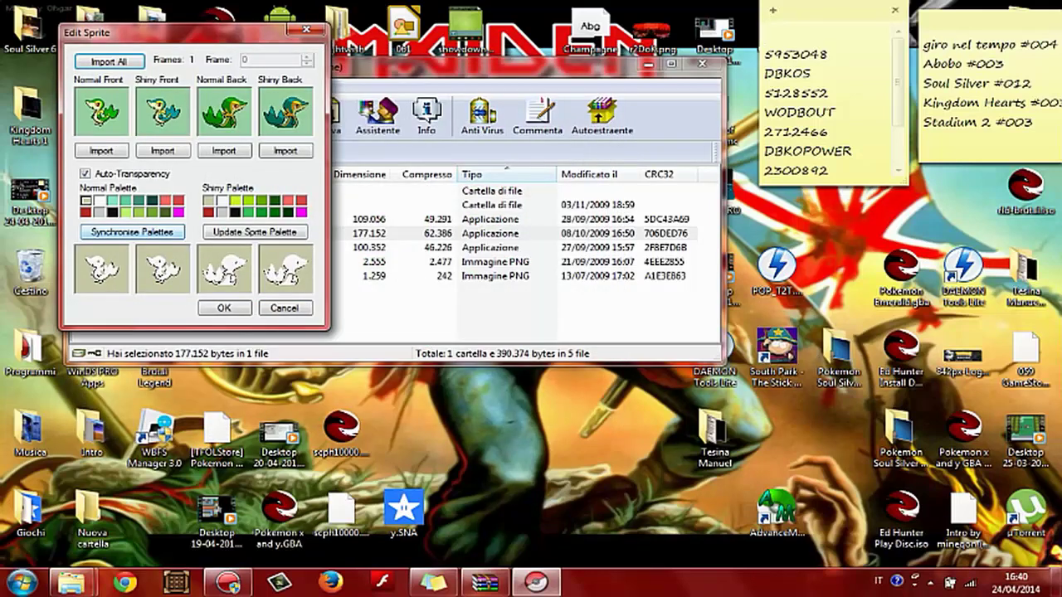
left_click(132, 232)
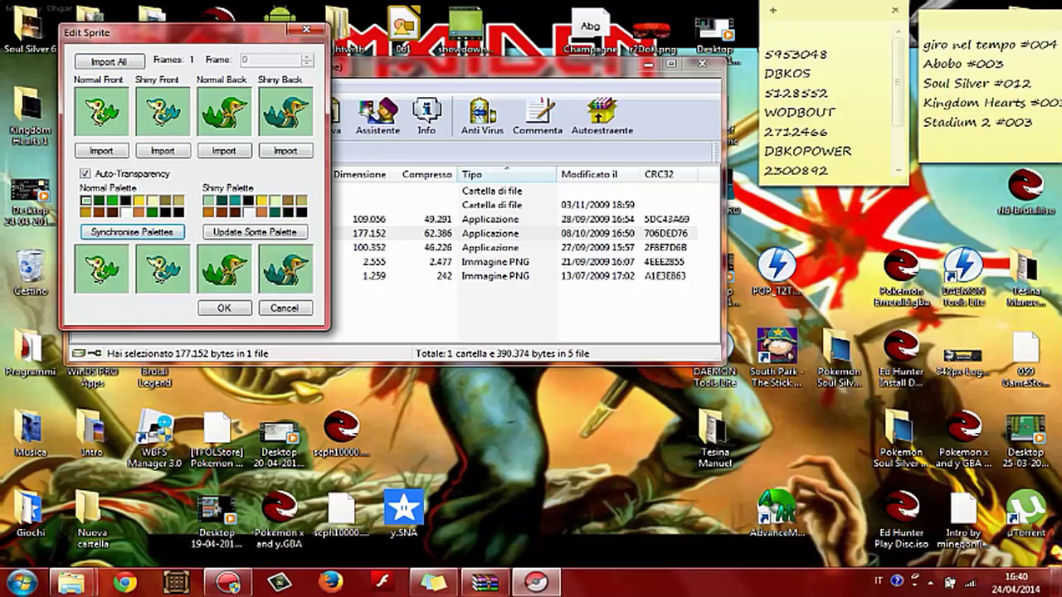
left_click(224, 308)
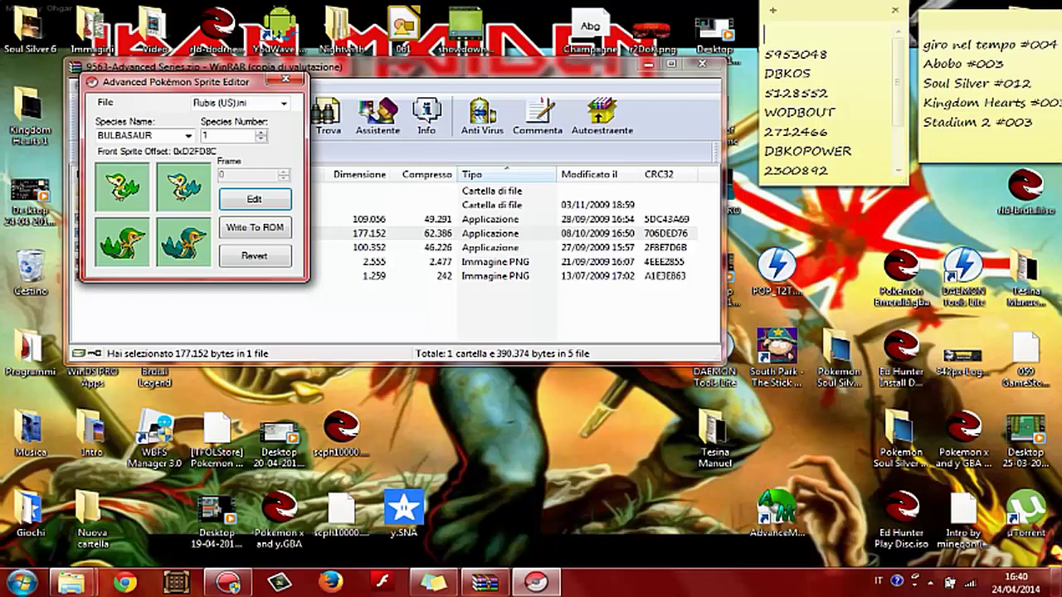
- Check Ivysaur, return to Bulbasaur and write its new sprites to free space in the ROM
left_click(188, 136)
left_click(137, 159)
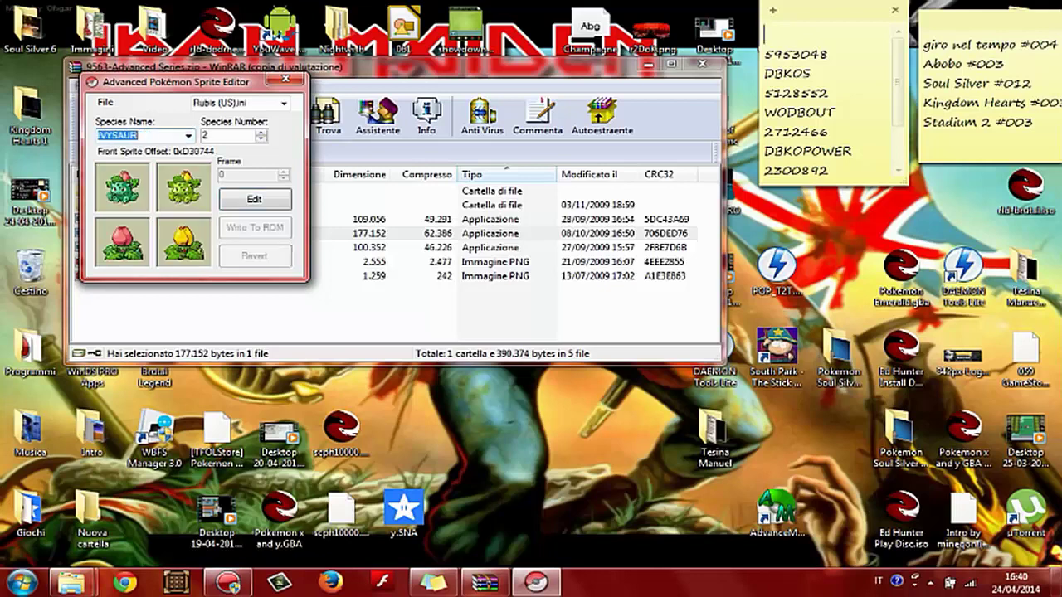
key("Up")
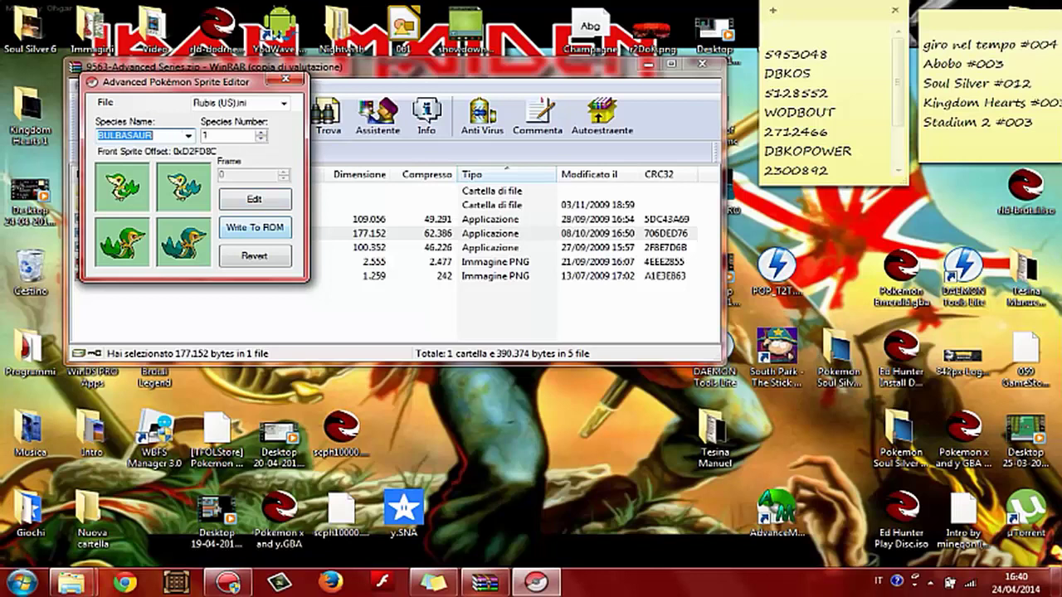
left_click(254, 227)
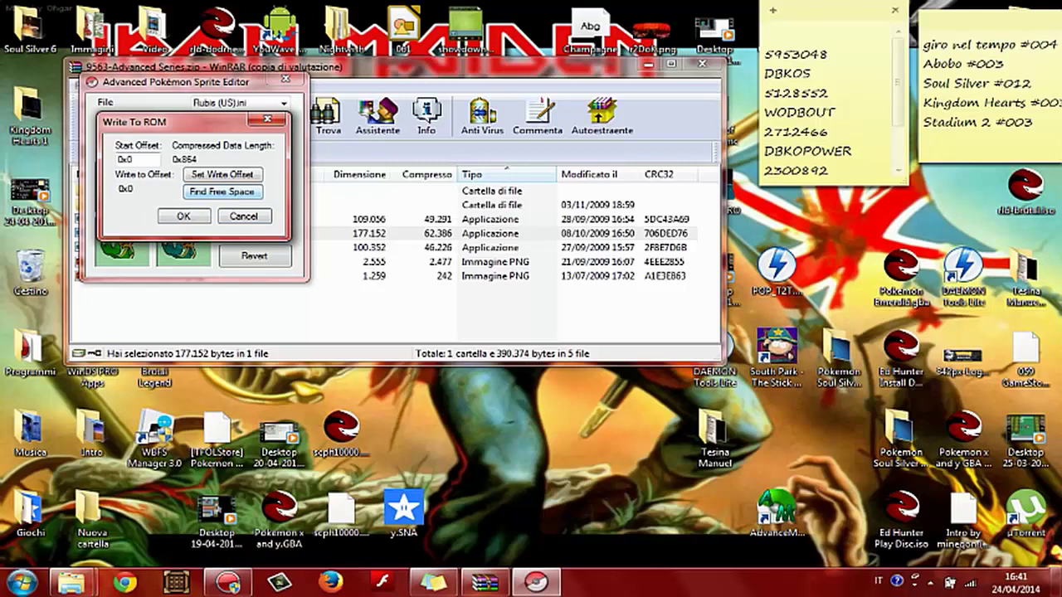
left_click(221, 191)
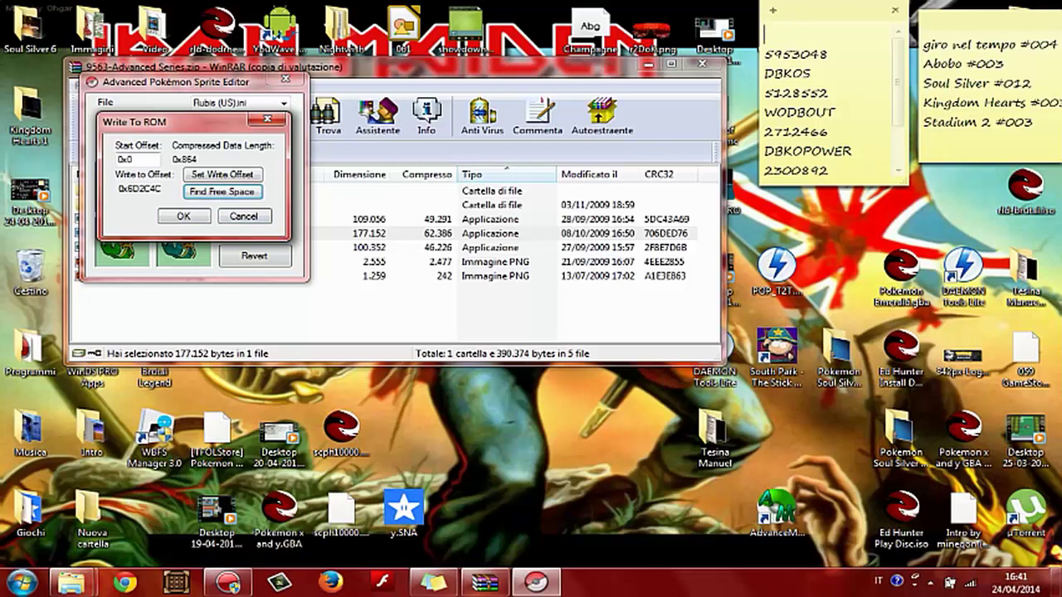
left_click(183, 217)
left_click(105, 102)
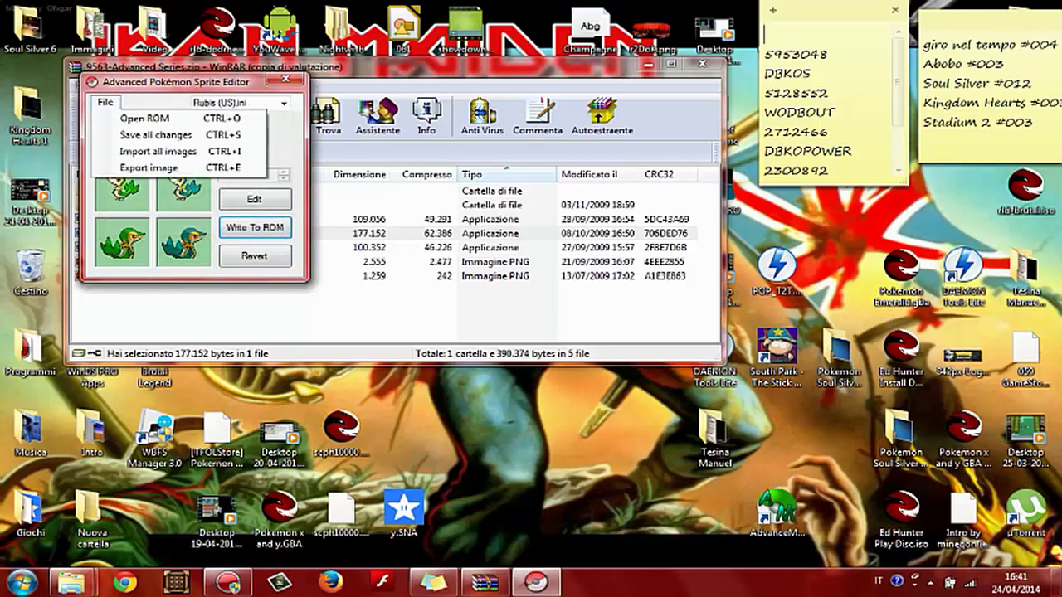
left_click(144, 118)
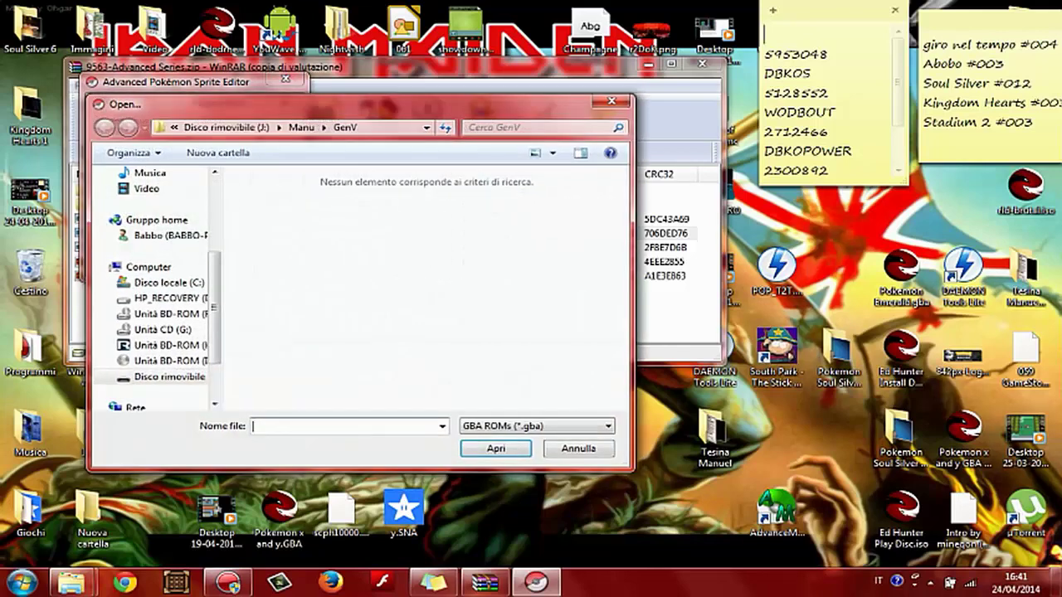
left_click(579, 449)
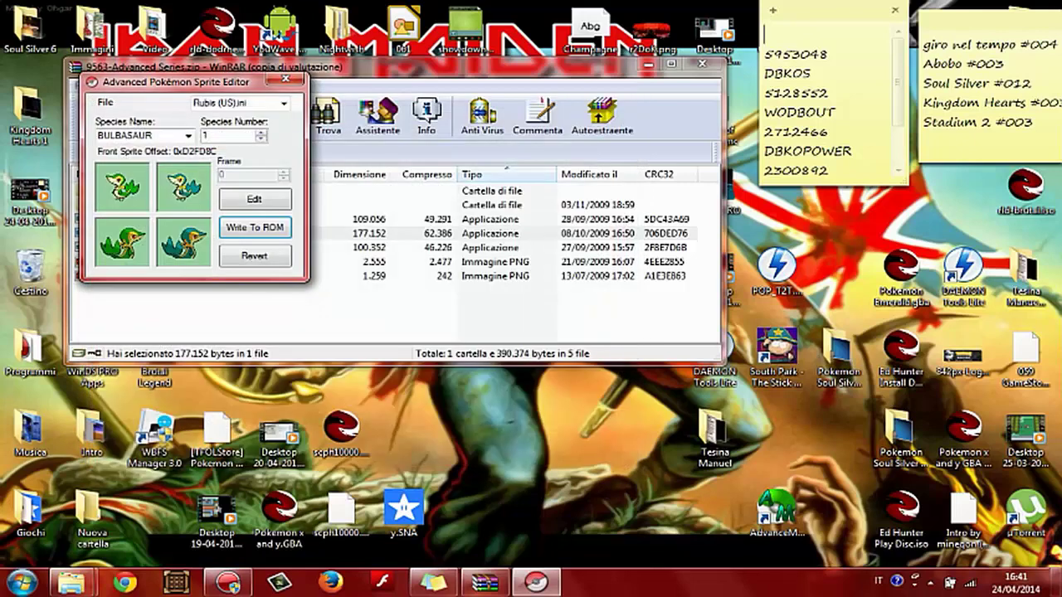
left_click(105, 103)
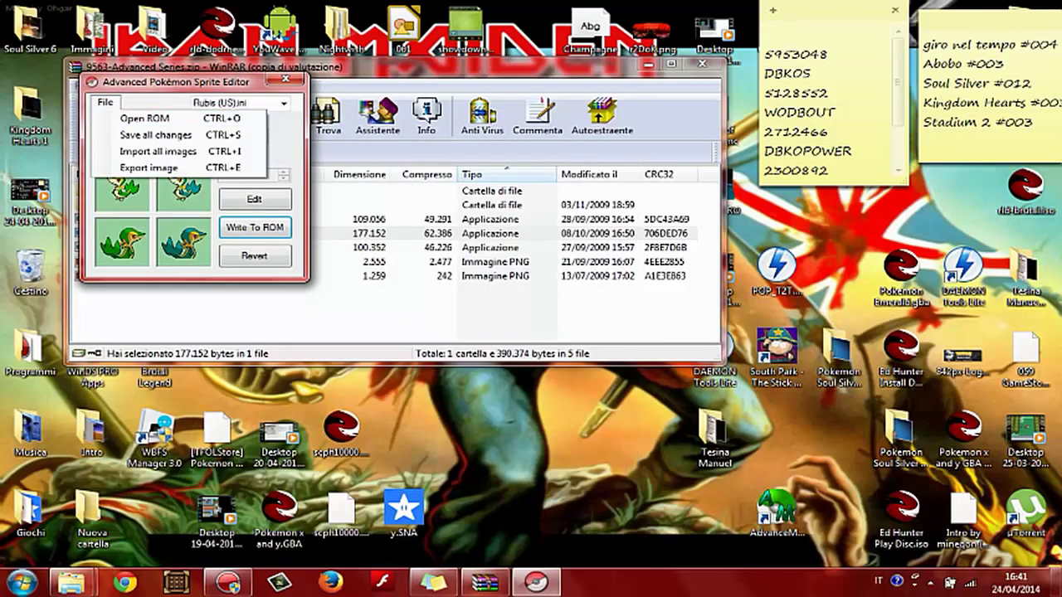
left_click(253, 199)
- Edit Bulbasaur's sprites again and import ieltall.png from GenV's parent folder as the normal front sprite
left_click(254, 199)
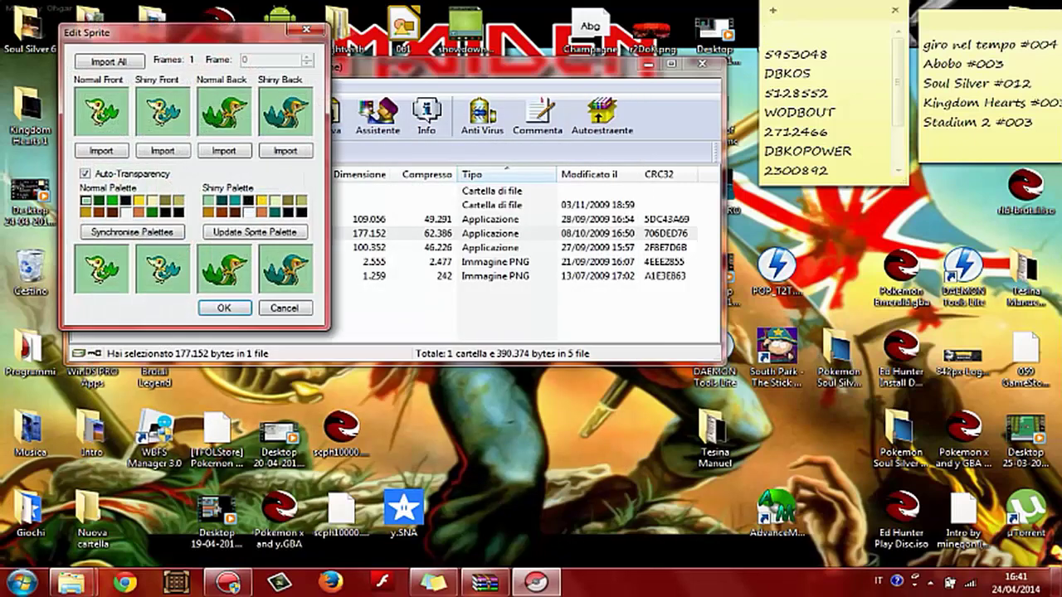
left_click(101, 150)
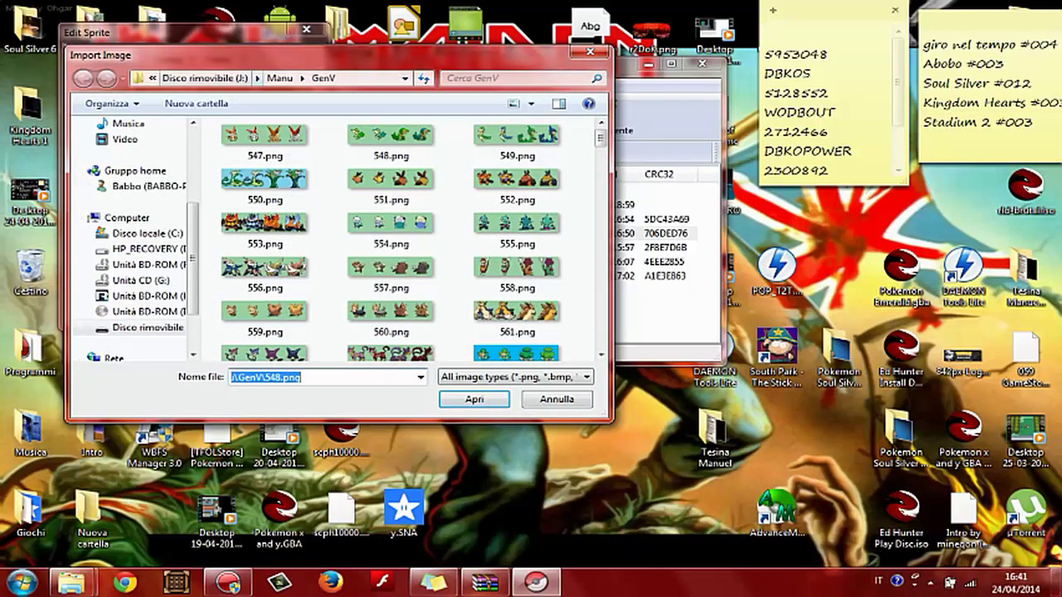
left_click(280, 78)
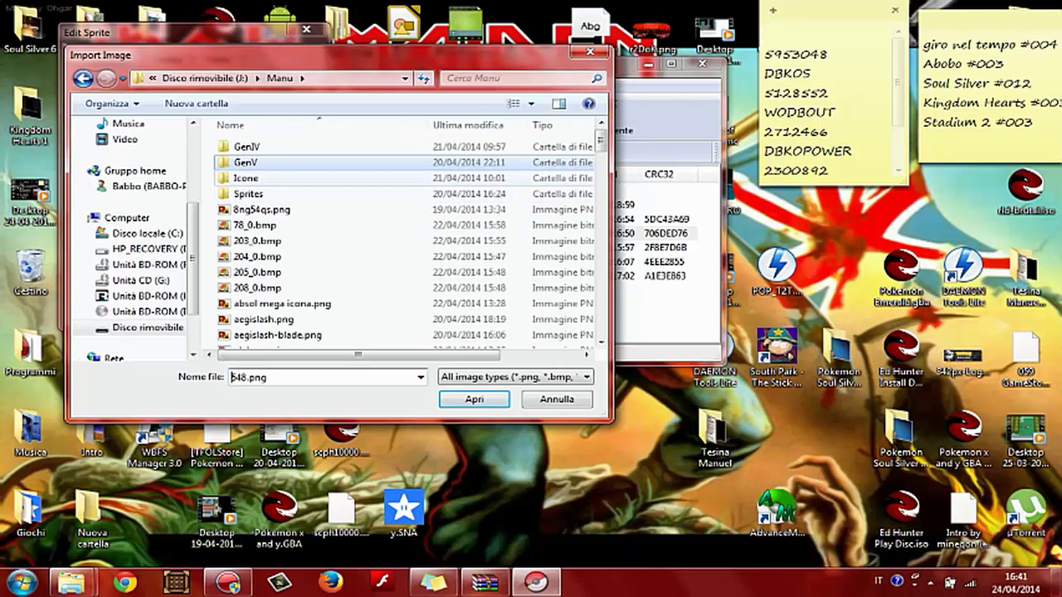
left_click(343, 177)
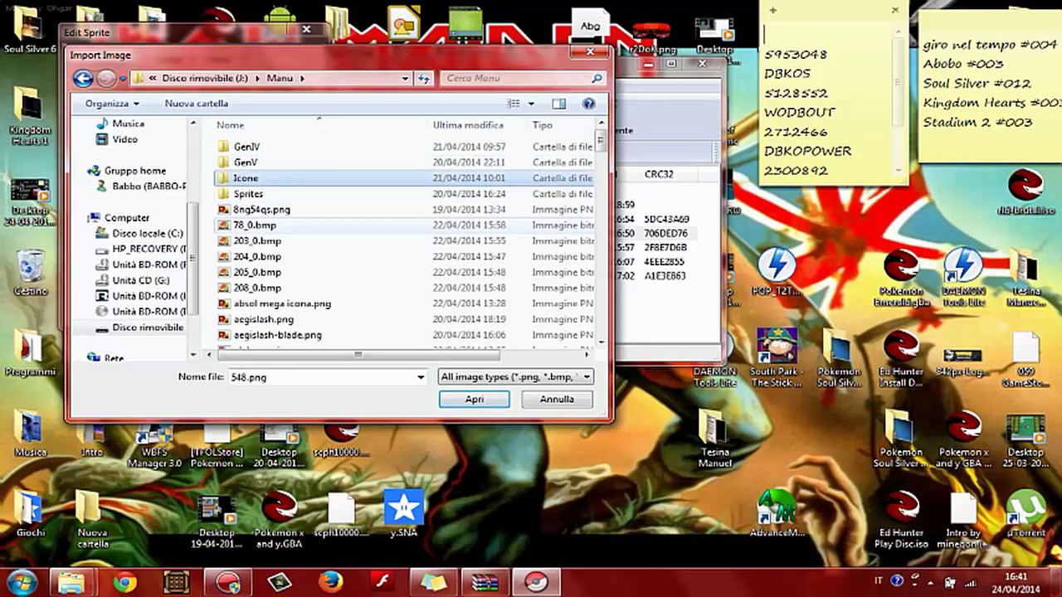
left_click(344, 225)
left_click_drag(601, 141, 601, 218)
left_click(349, 260)
key("i")
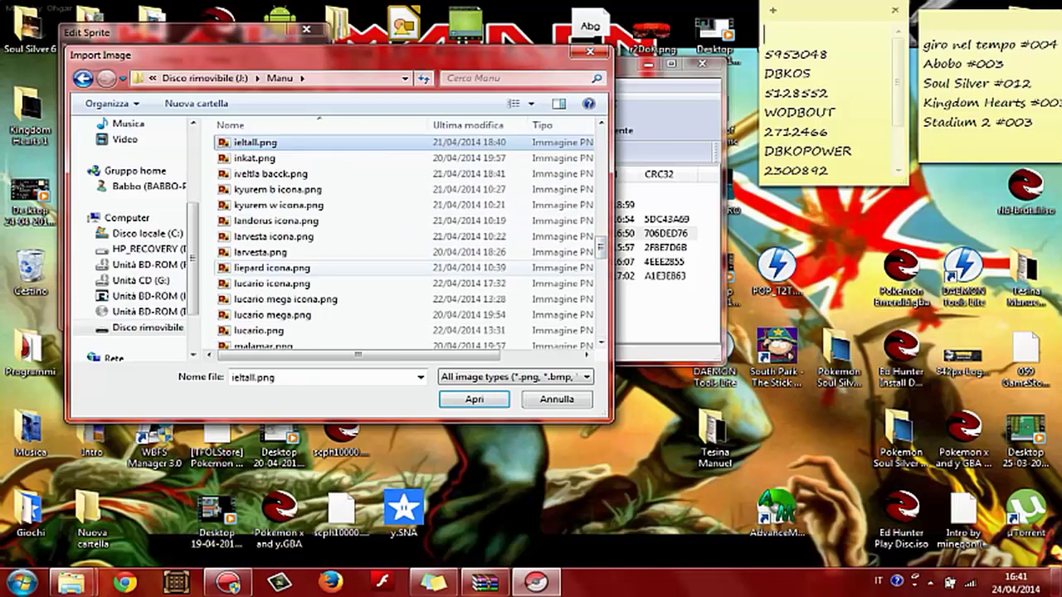
key("Up")
key("Down")
key("Return")
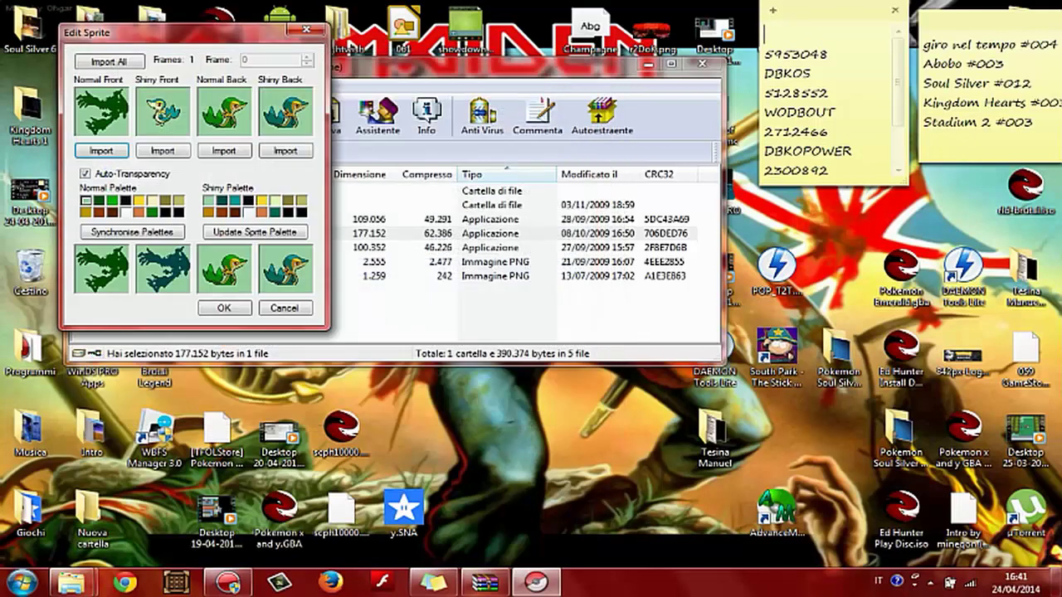
- Synchronise the palettes to the imported image and import ieltall.png again as the normal front sprite
left_click(133, 232)
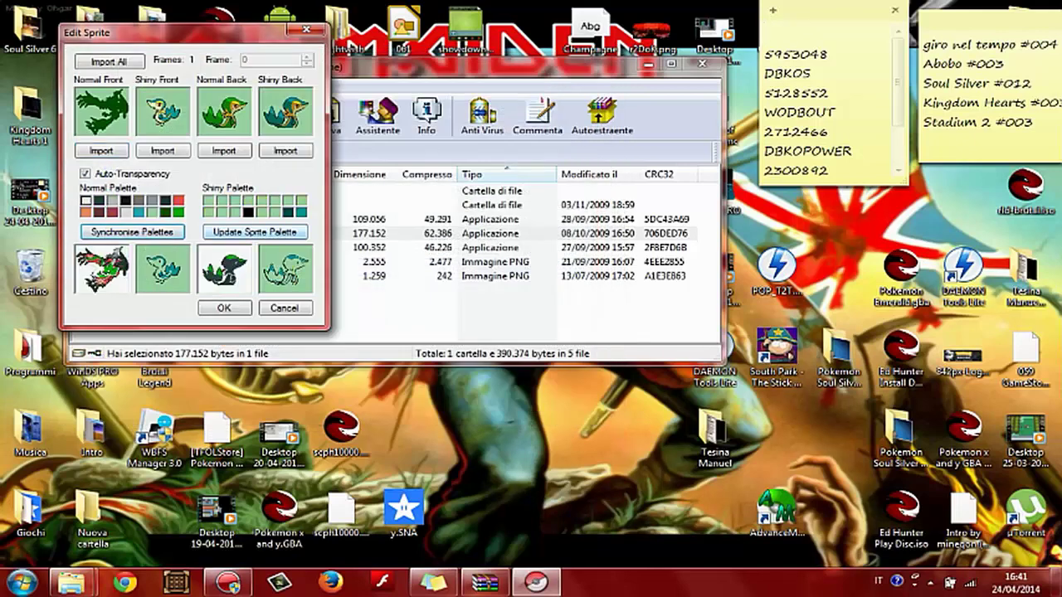
left_click(101, 150)
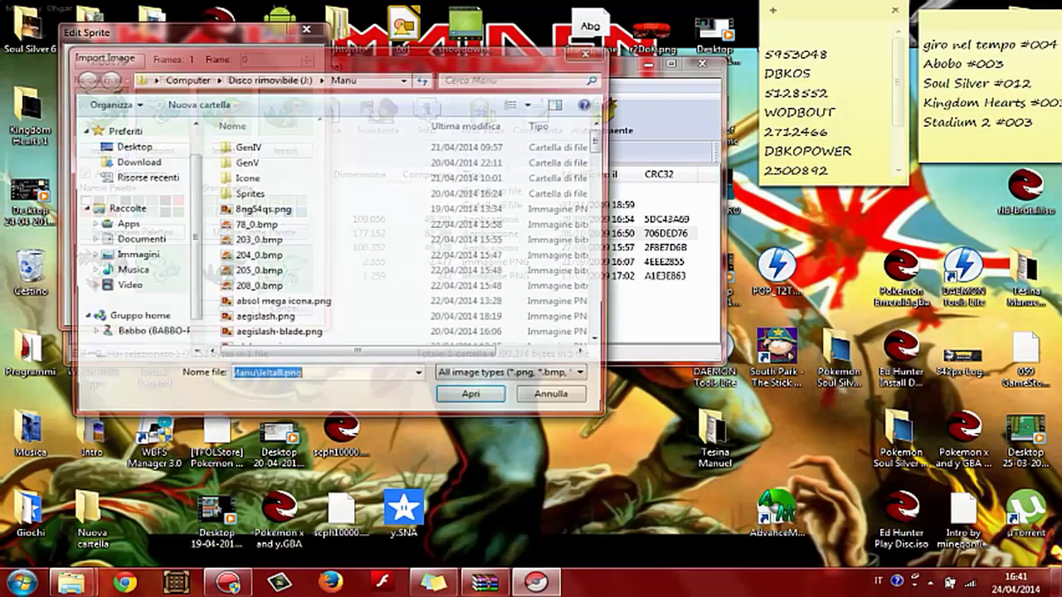
left_click(472, 395)
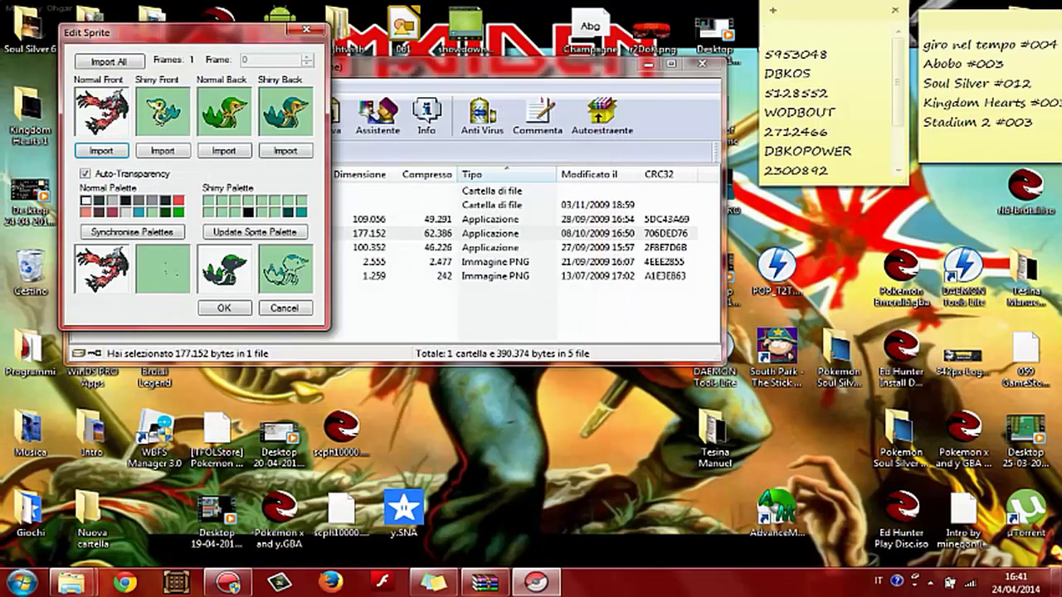
- Import ieltall.png as Bulbasaur's shiny front sprite and iveltla bacck.png as its back sprites, then accept the edit
left_click(163, 150)
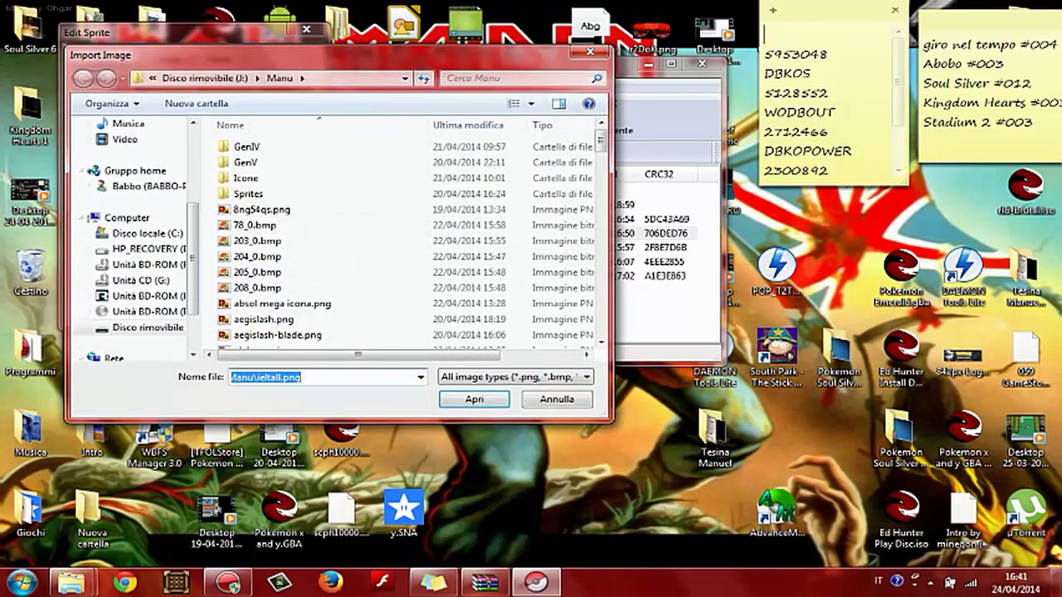
key("Return")
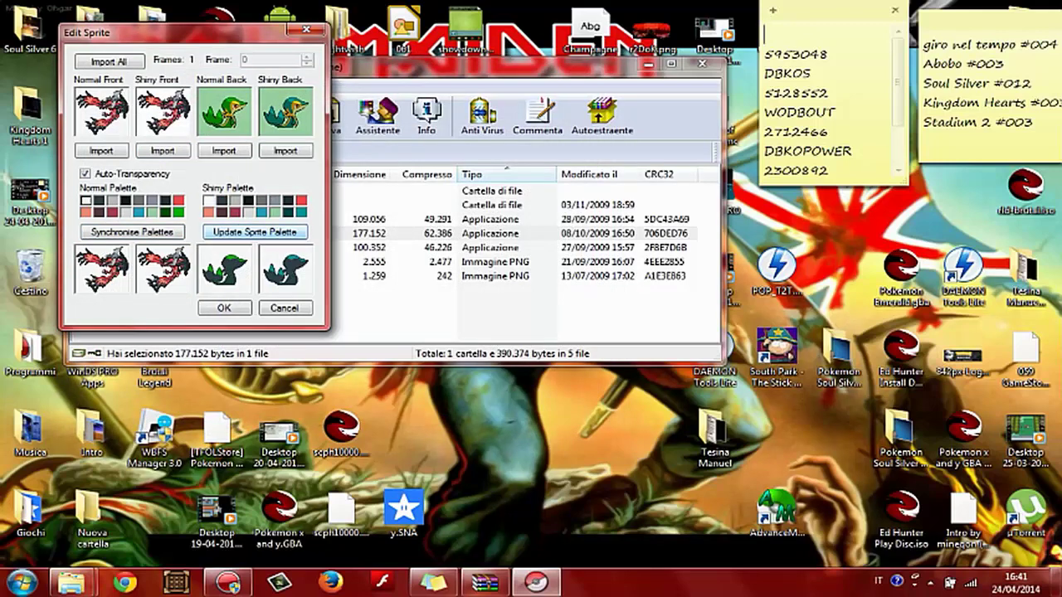
left_click(224, 151)
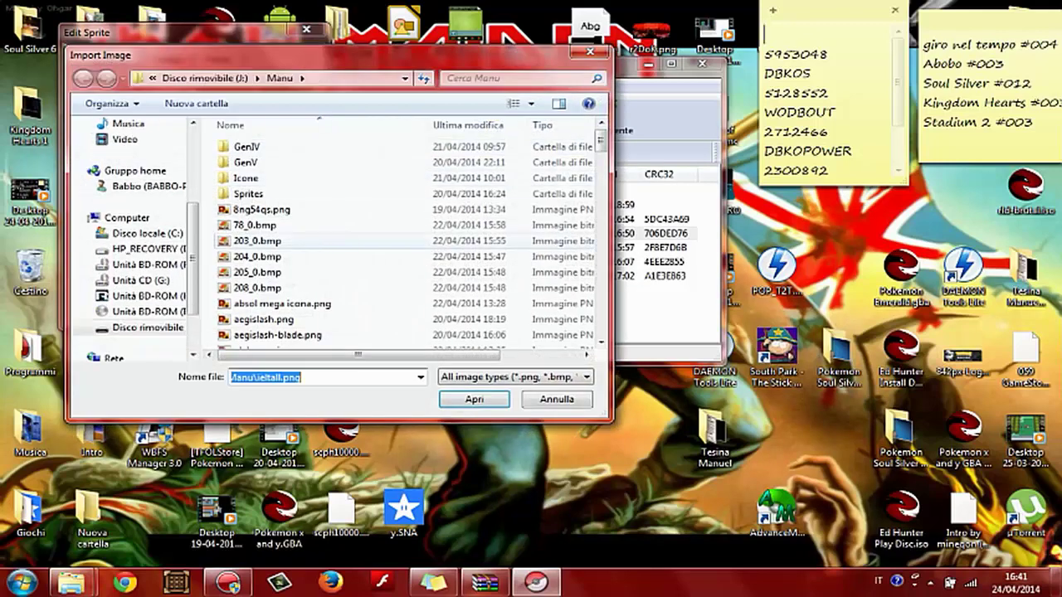
left_click(257, 241)
key("i")
key("i")
key("i")
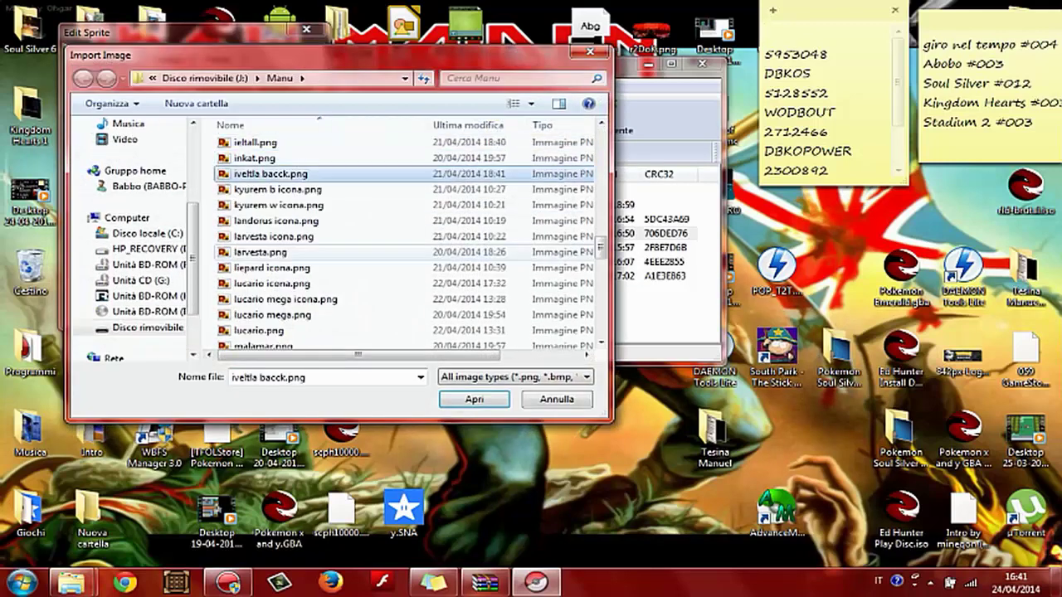
key("Return")
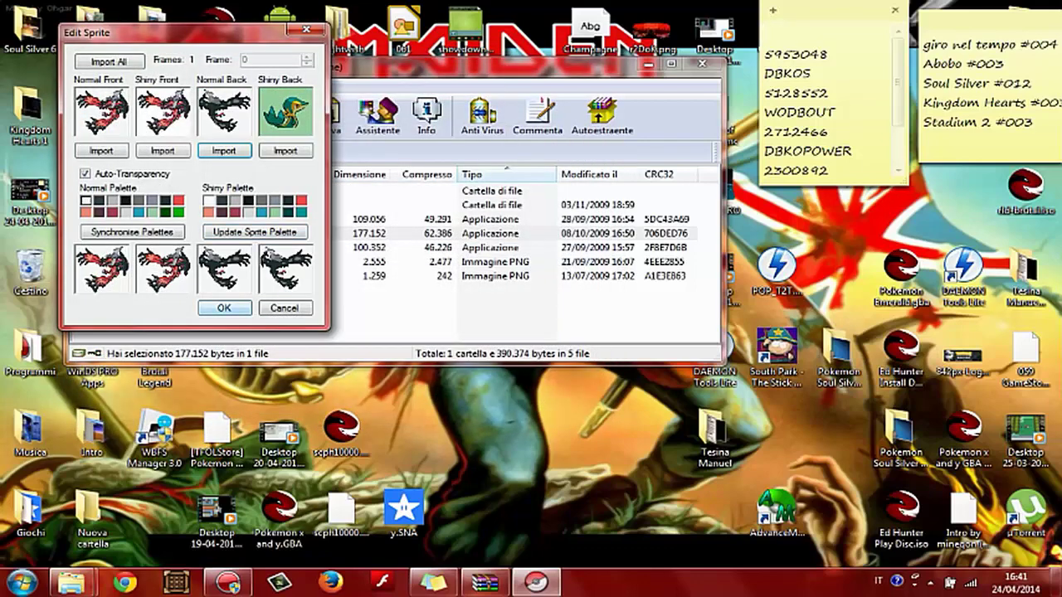
key("Return")
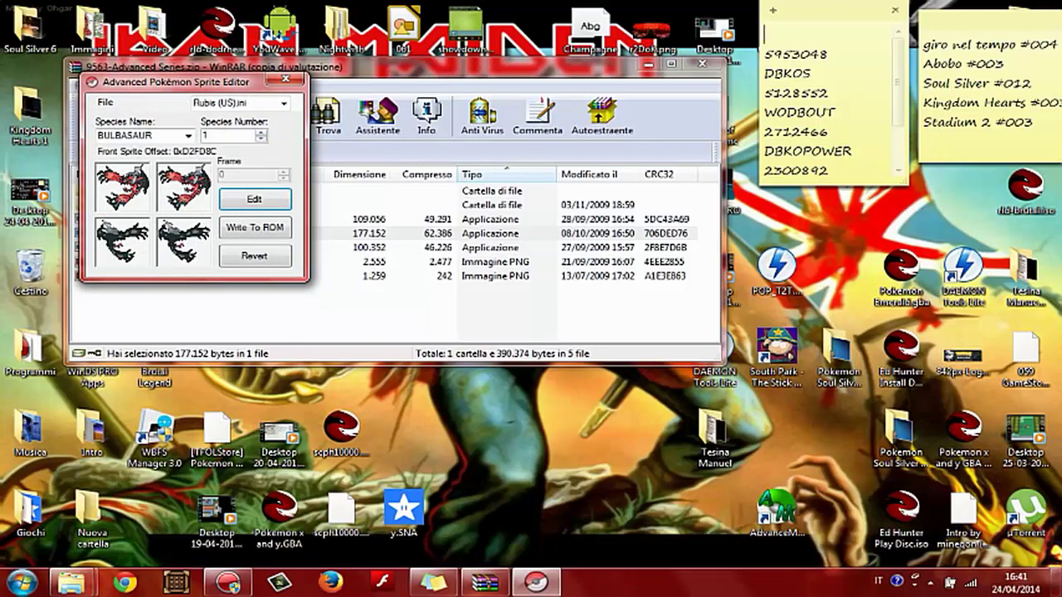
- Look up Yveltal's sprites through the species list and browse back through the entries preceding it
left_click(188, 135)
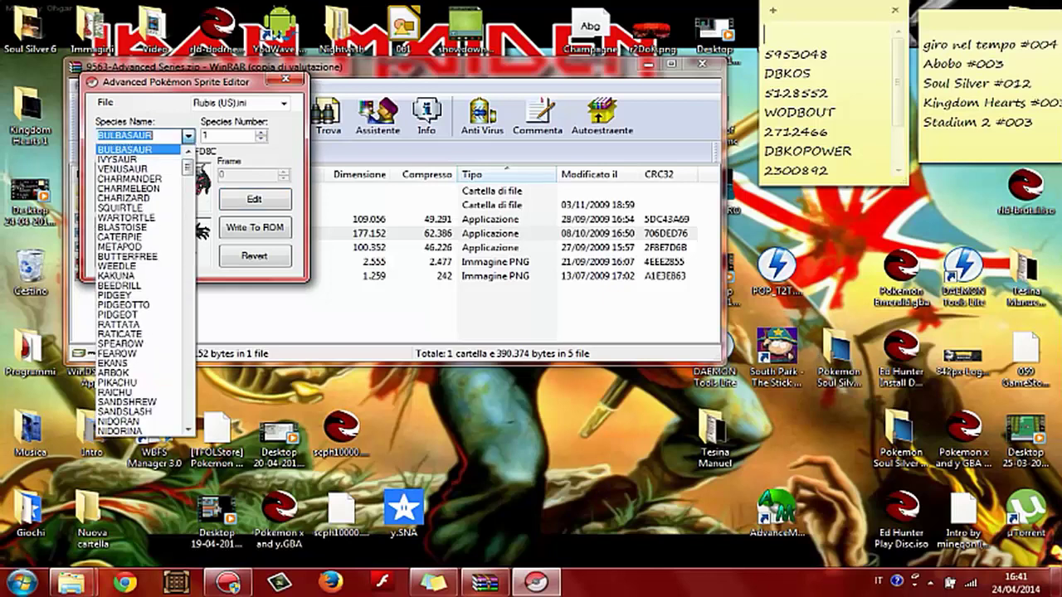
left_click_drag(188, 168, 190, 424)
type("yv")
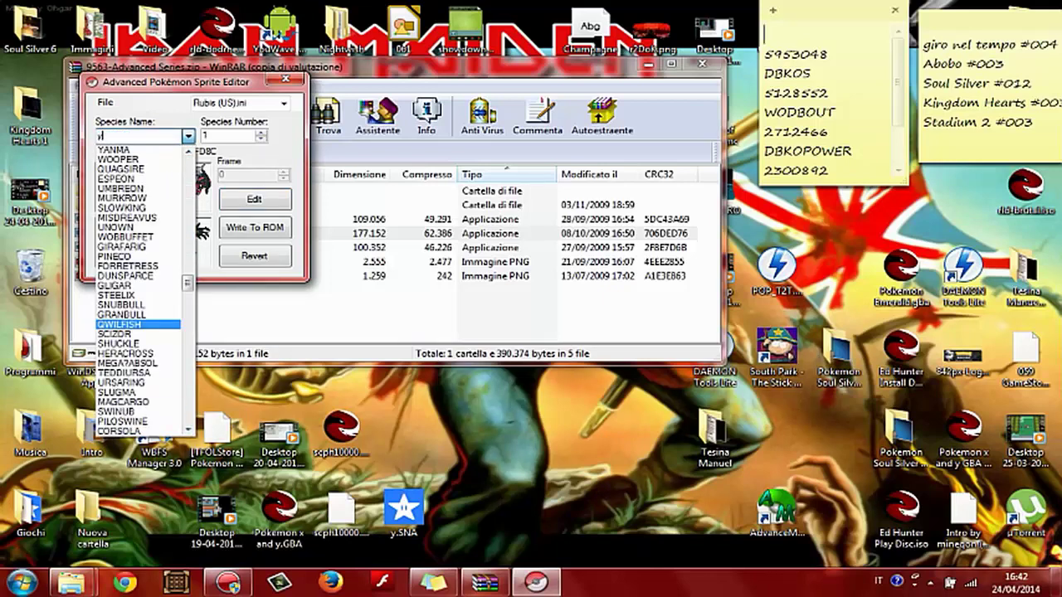
key("Return")
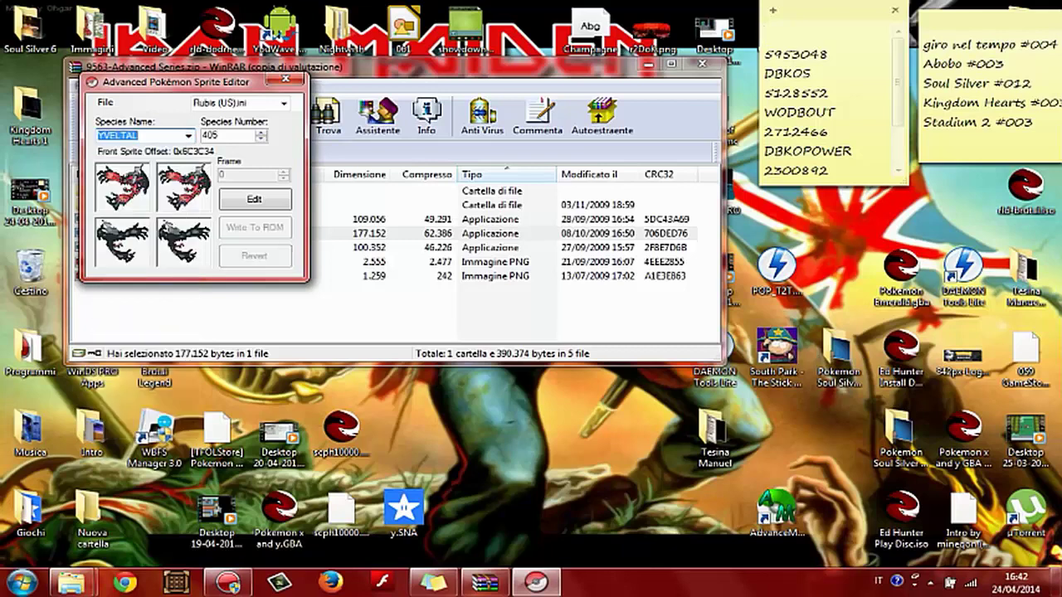
key("Up")
key("Up")
key("Up")
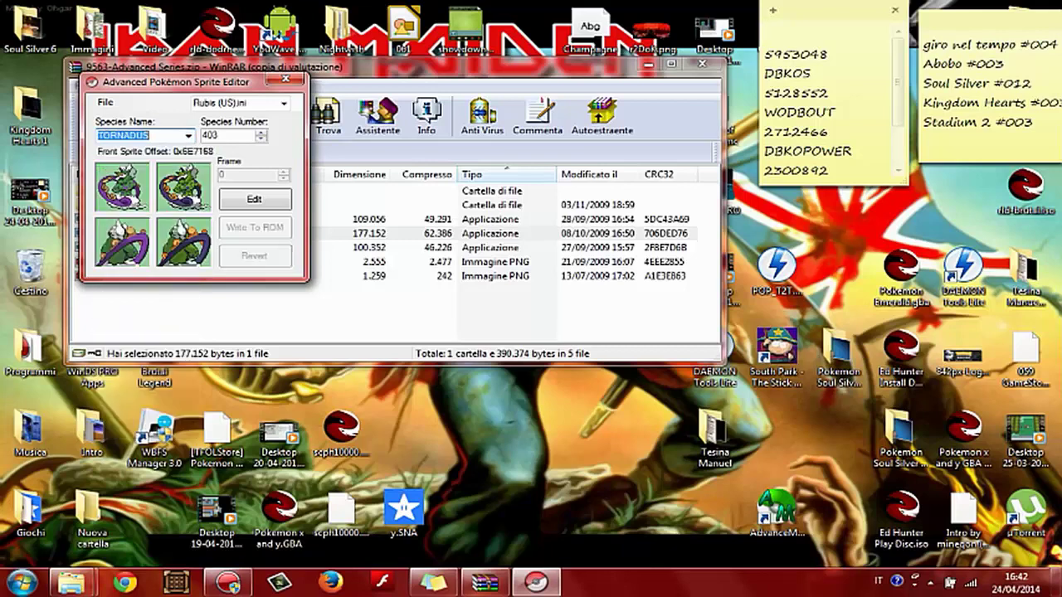
key("Up")
- Close the sprite editor and launch Advanced Pokémon Icon Editor.exe from the 9563-Advanced Series.zip archive
left_click(106, 102)
key("Down")
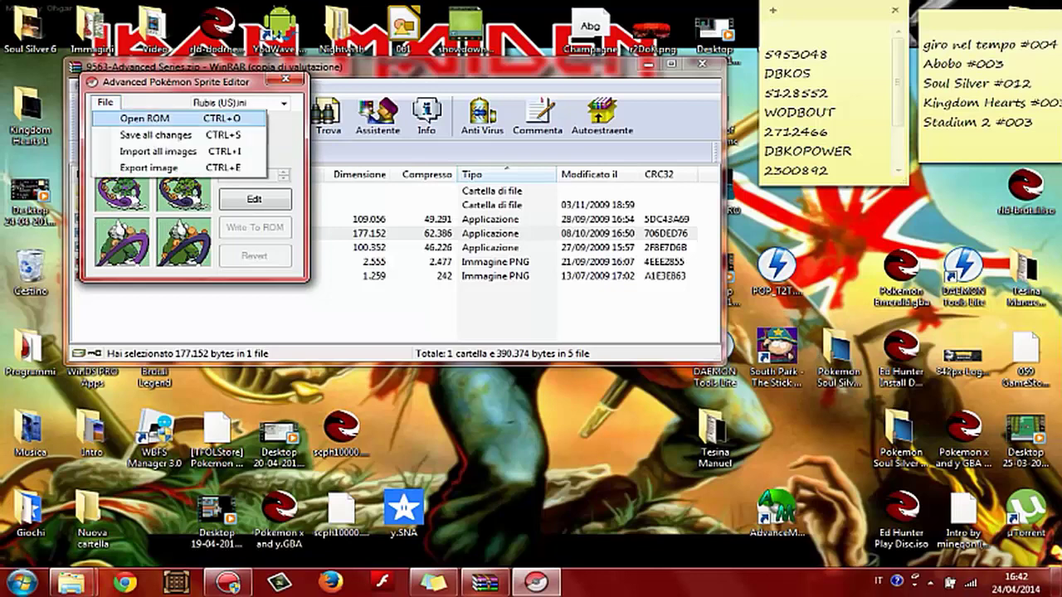
key("alt+F4")
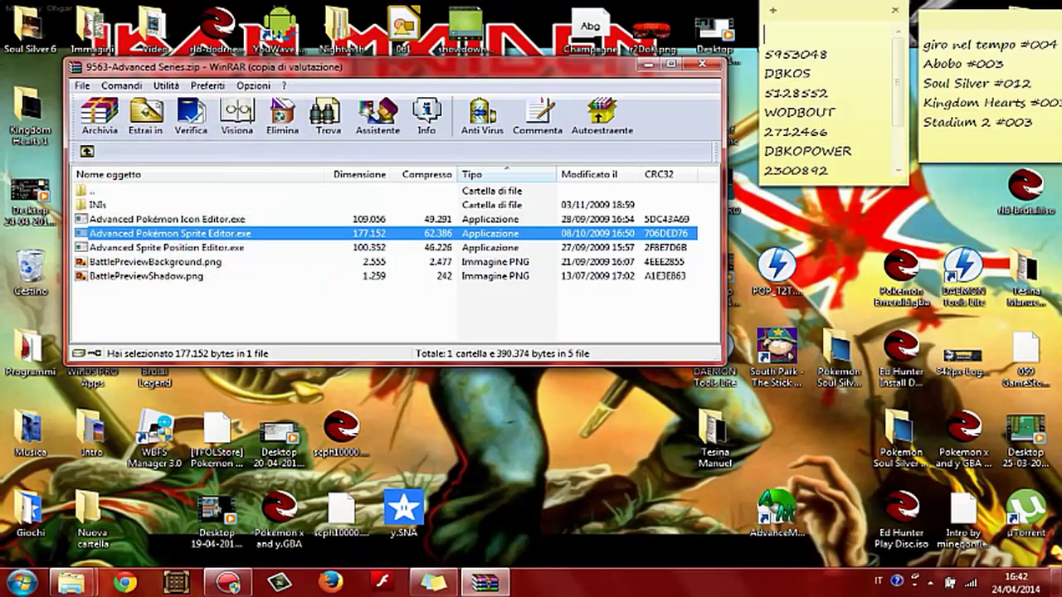
left_click(168, 219)
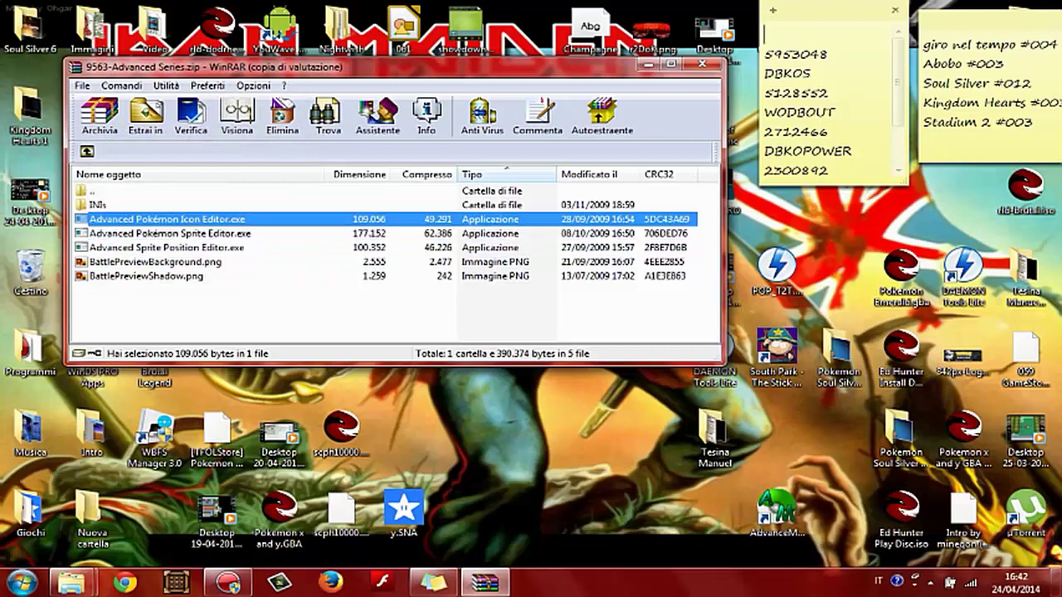
left_click(167, 219)
double_click(168, 219)
- Open Pokemon Ruby.gba from the Manu folder on the removable drive J: in the icon editor
left_click(43, 46)
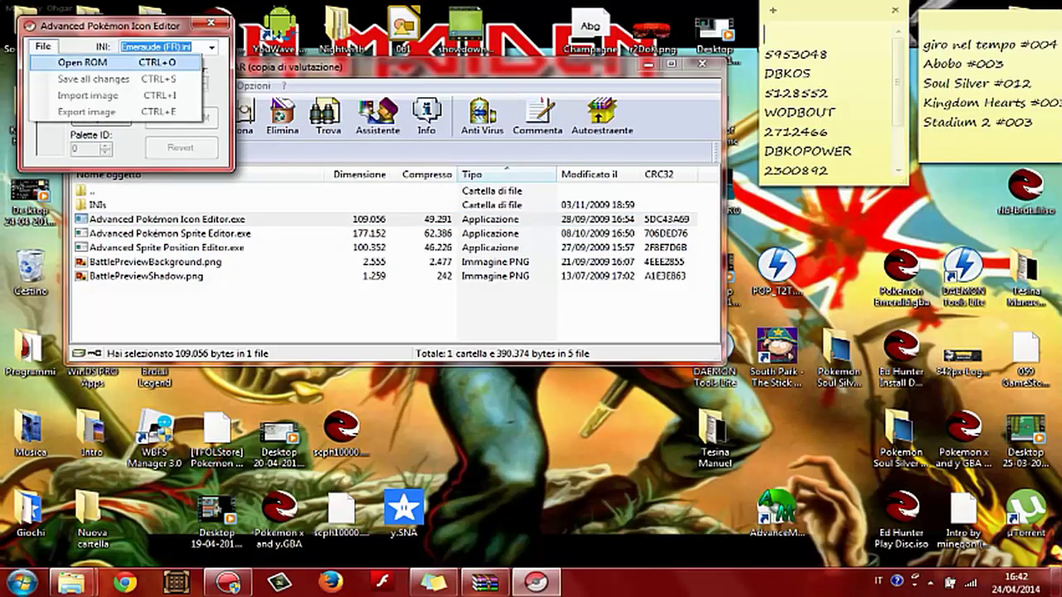
left_click(83, 63)
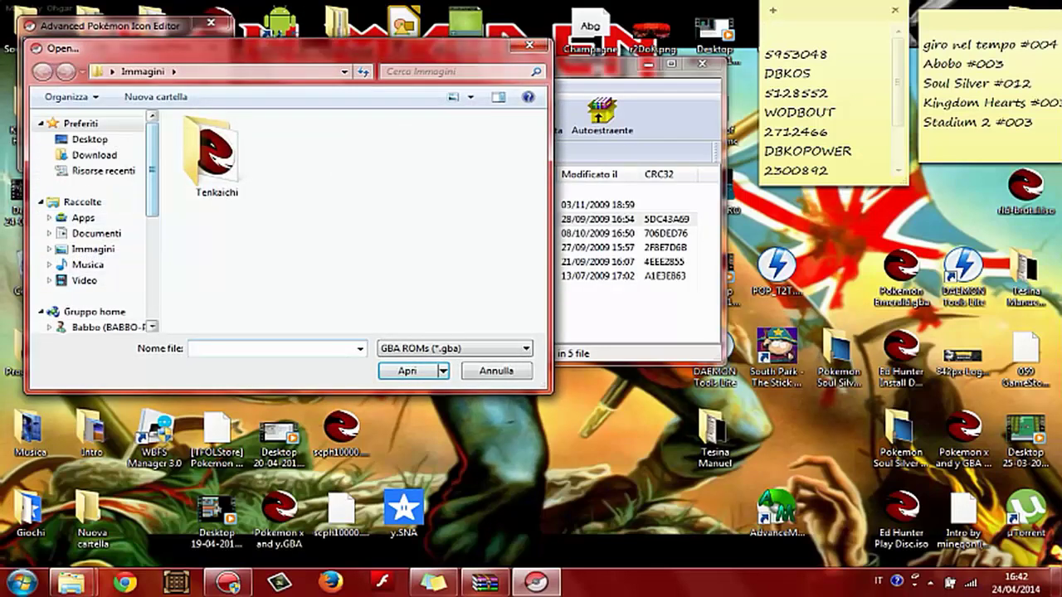
scroll(91, 241, "down", 5)
left_click(108, 241)
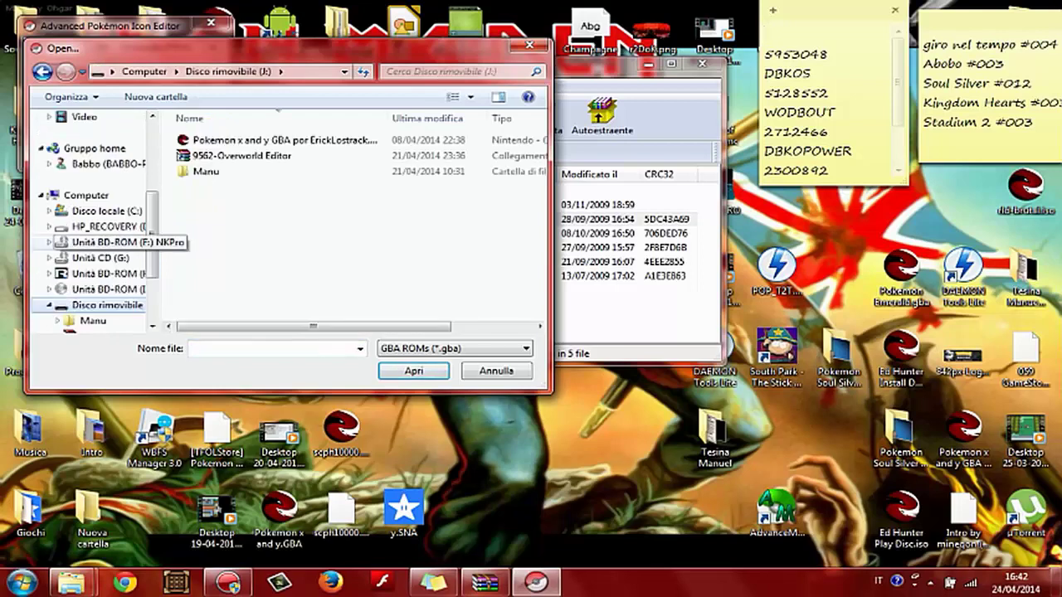
double_click(203, 171)
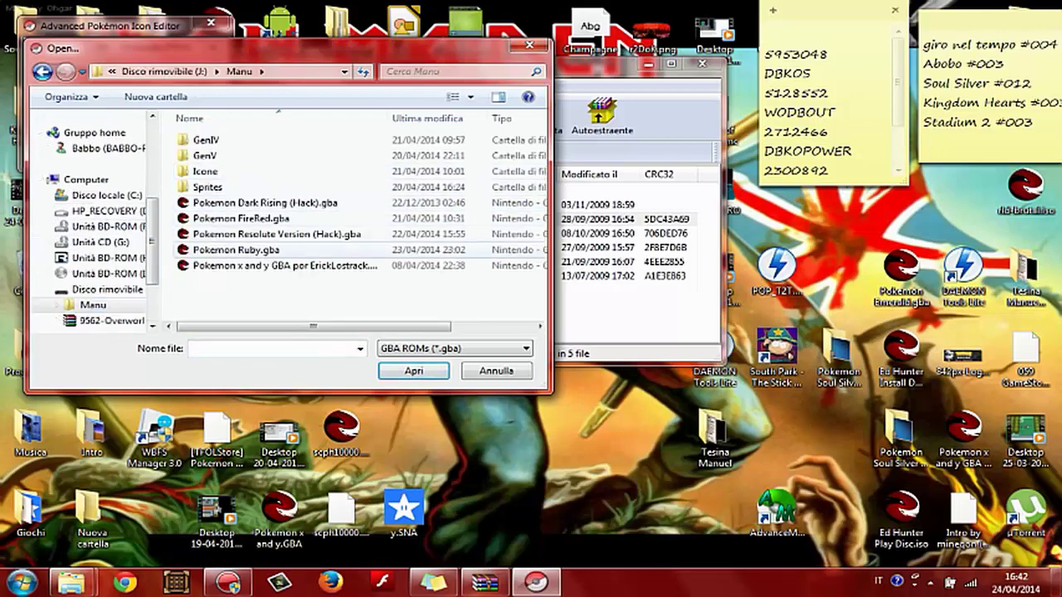
double_click(237, 249)
- Select the species YVELTAL in the icon editor to show its icon
left_click(128, 83)
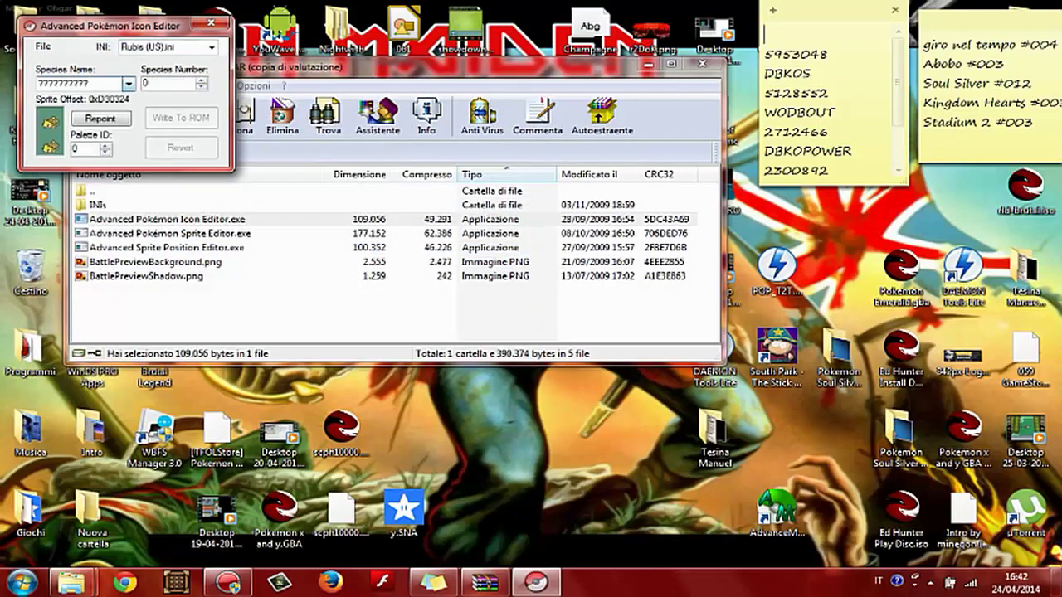
type("yc")
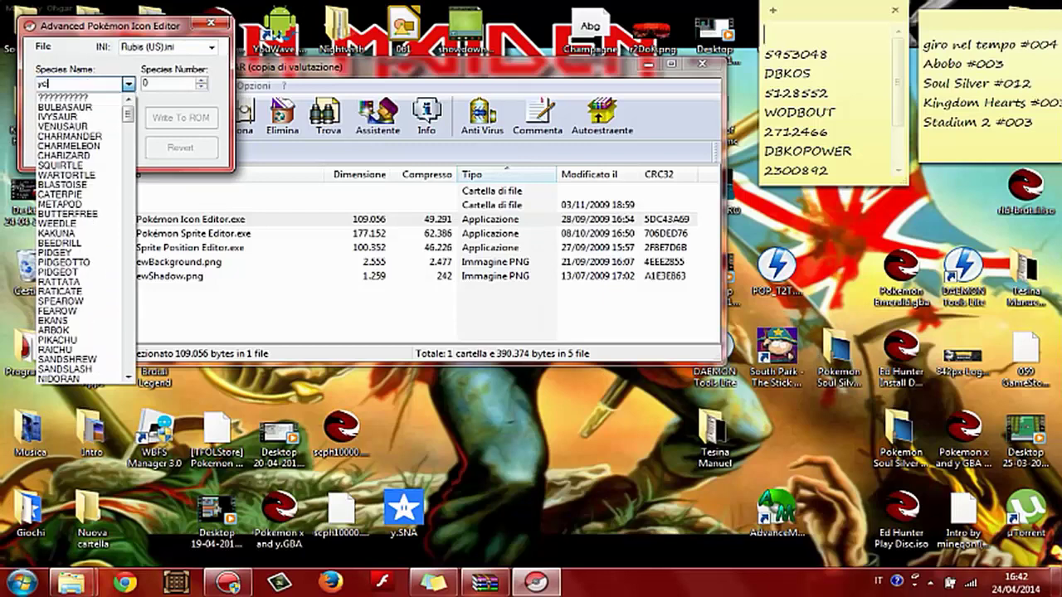
key("BackSpace")
type("v")
key("Down")
key("Return")
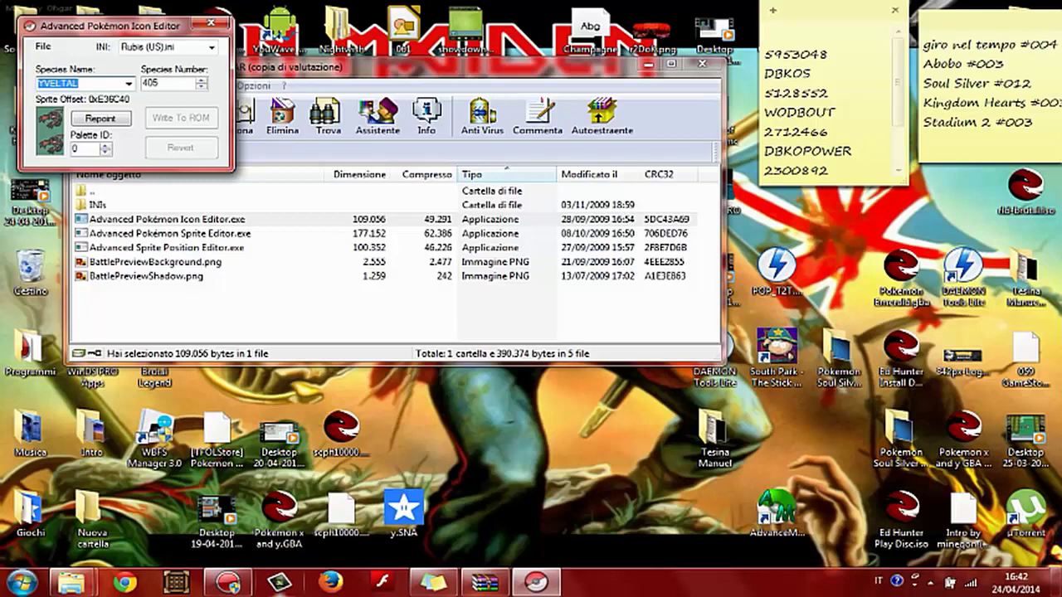
- Switch to Firefox and open the Pokémon Wiki home page at pokemon.wikia.com
left_click(331, 583)
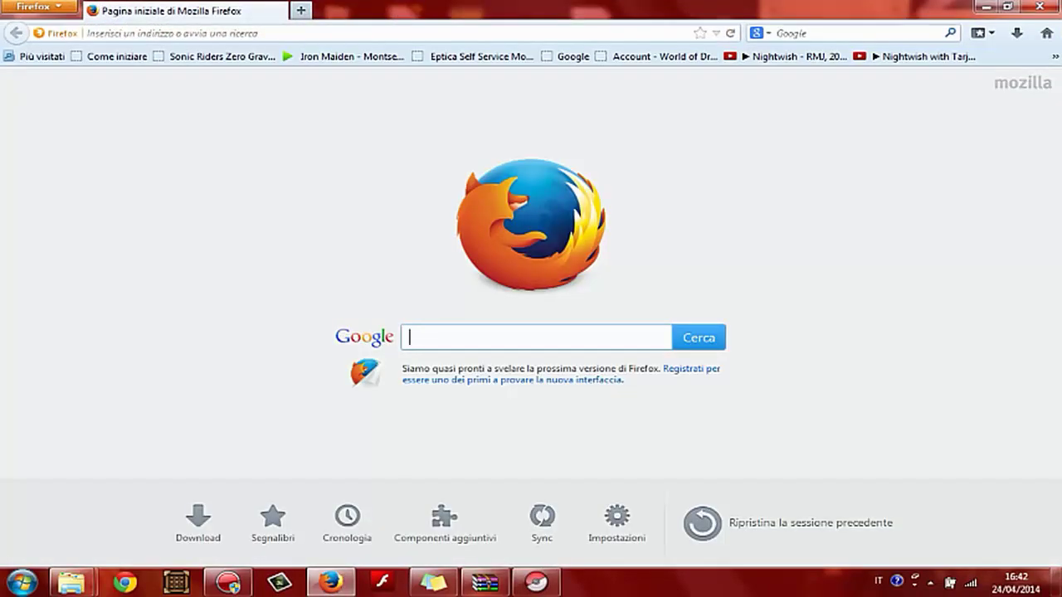
left_click(813, 33)
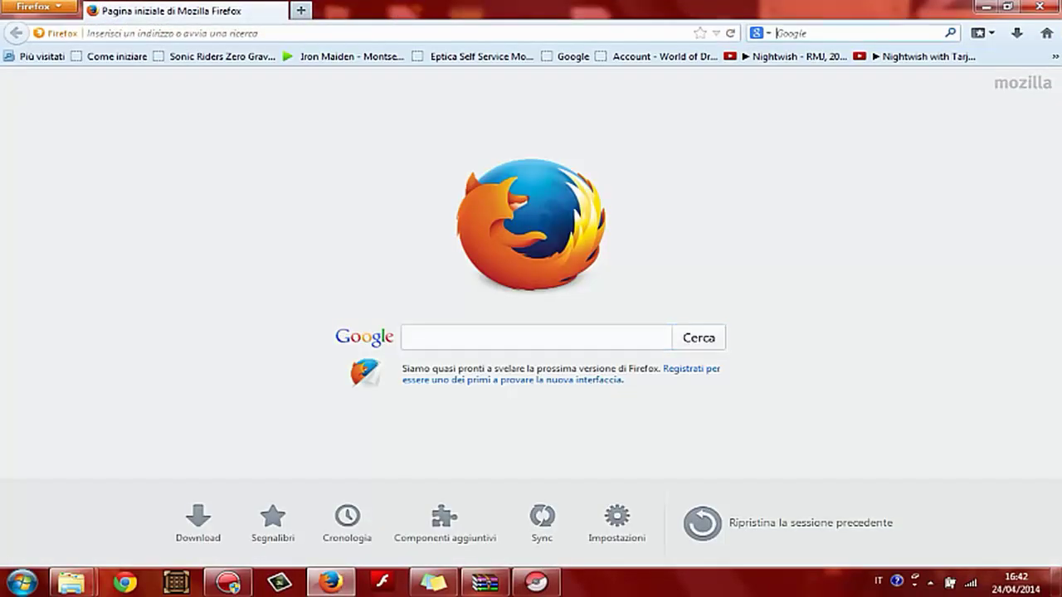
left_click(173, 34)
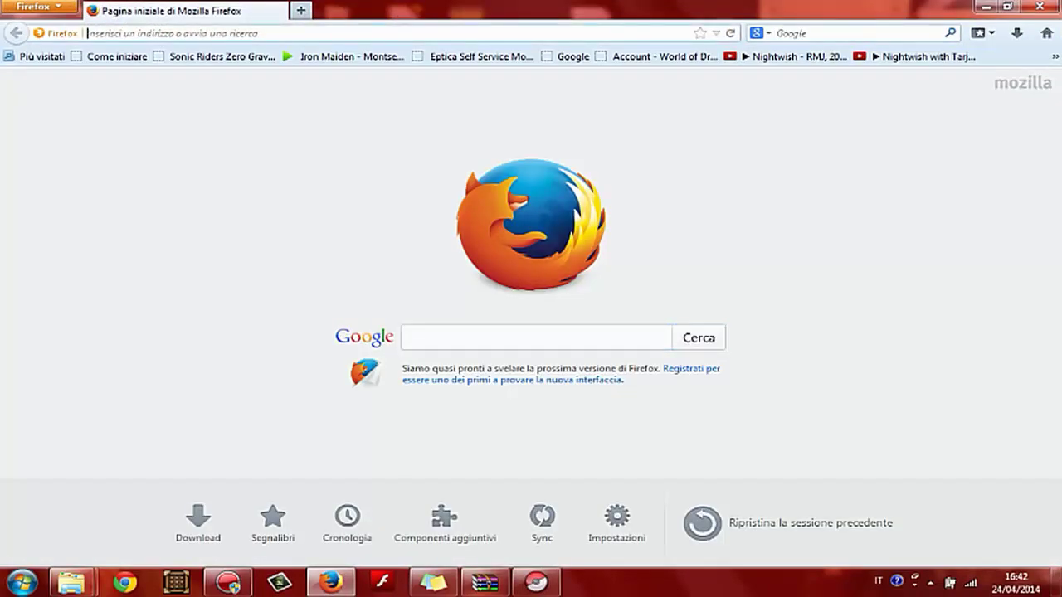
type("pokemon")
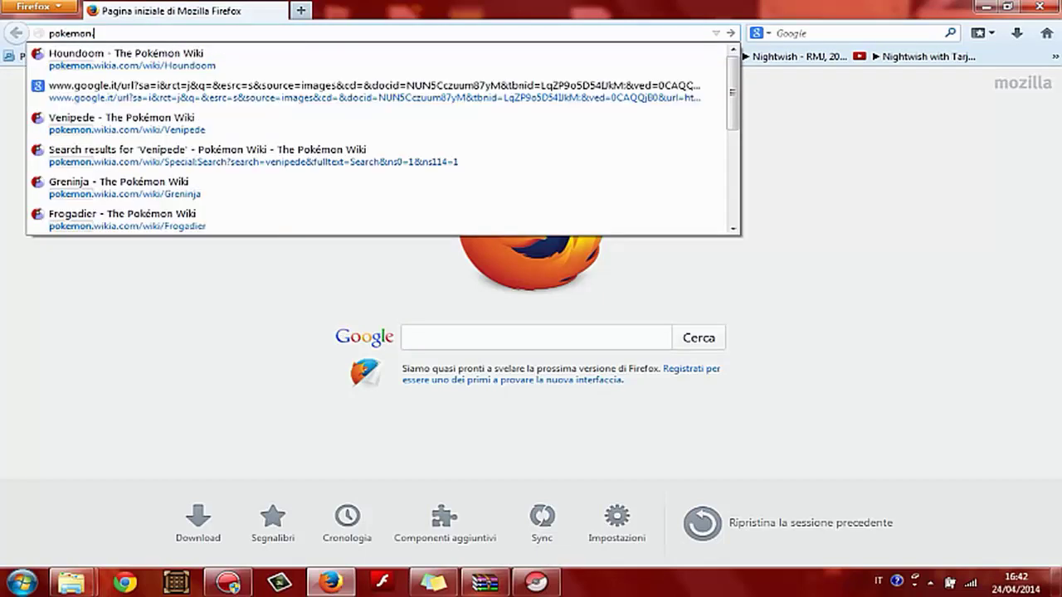
type(".wikia")
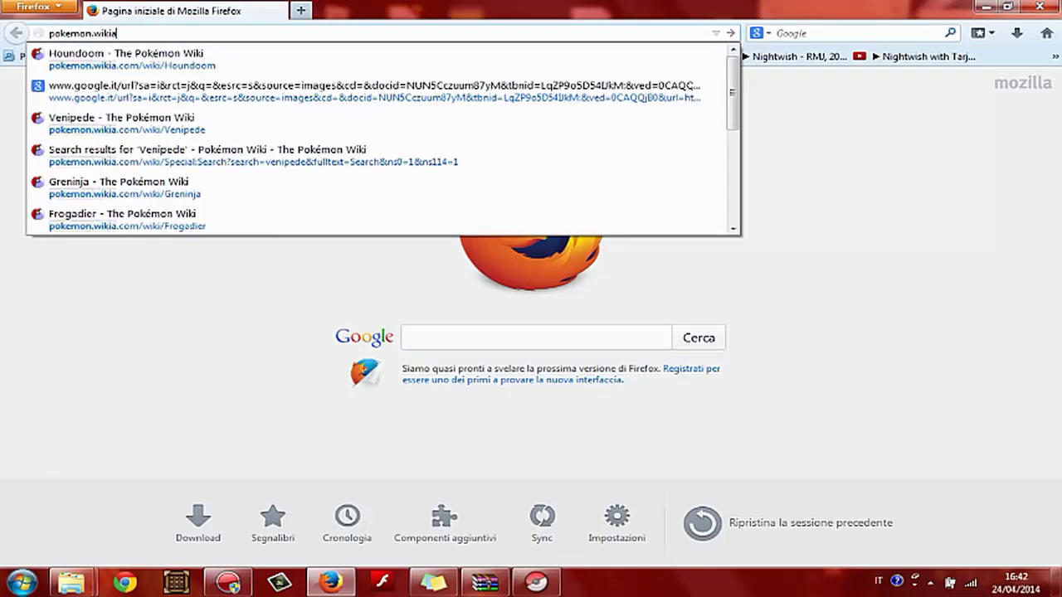
type("mcom")
key("Return")
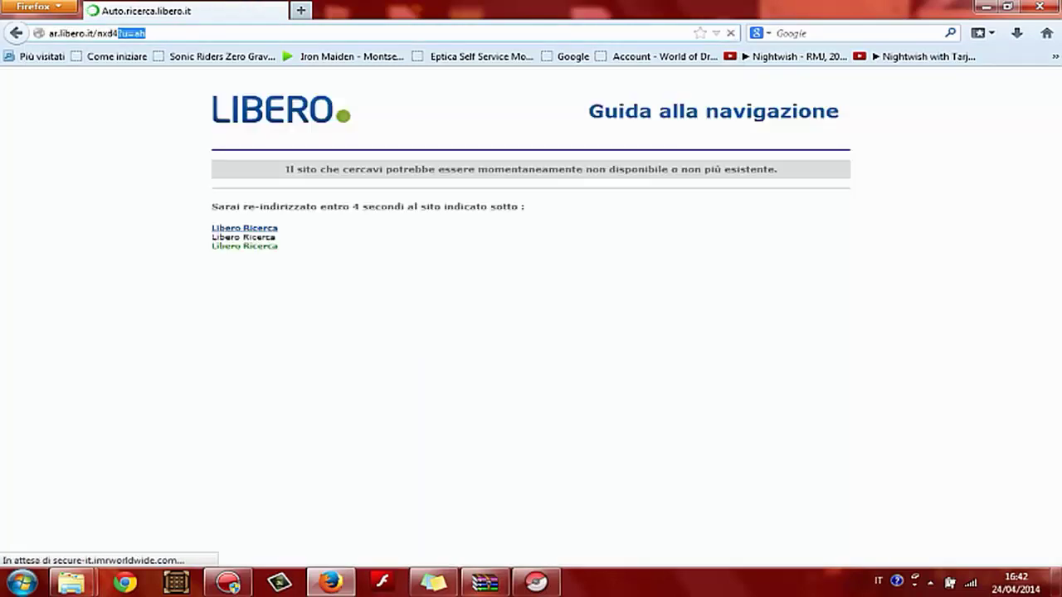
key("ctrl+l")
type("pokem")
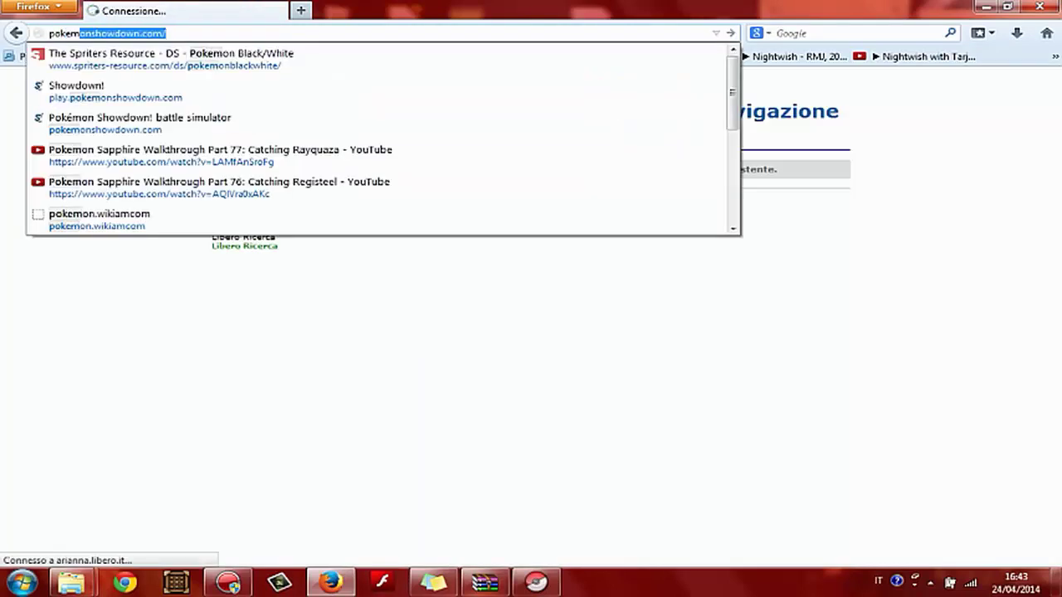
type("on.wi")
key("Return")
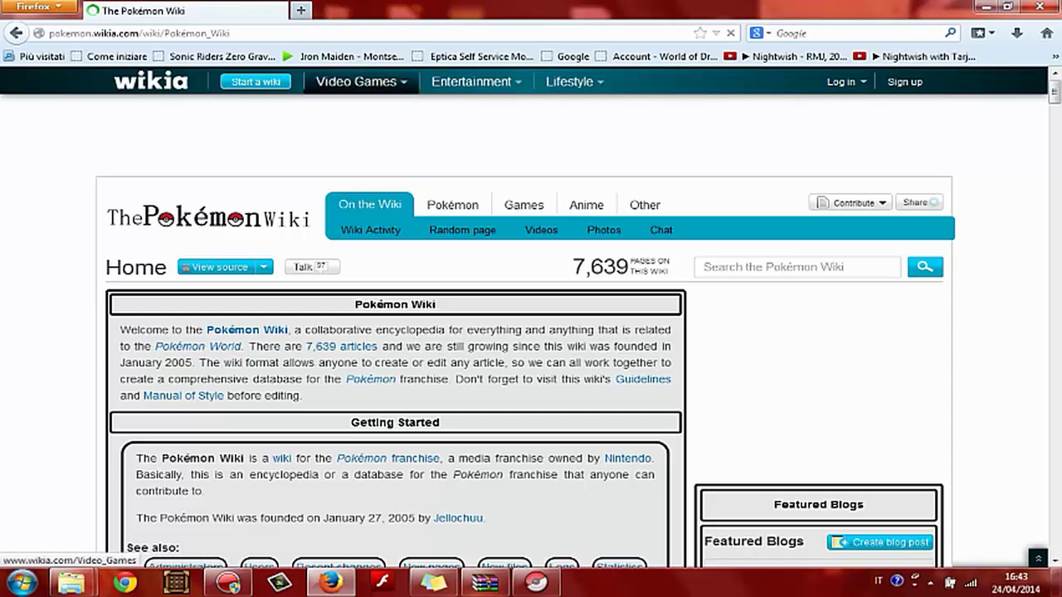
- Go to the wiki's Pokémon category page and search the wiki for "charizard"
left_click(187, 566)
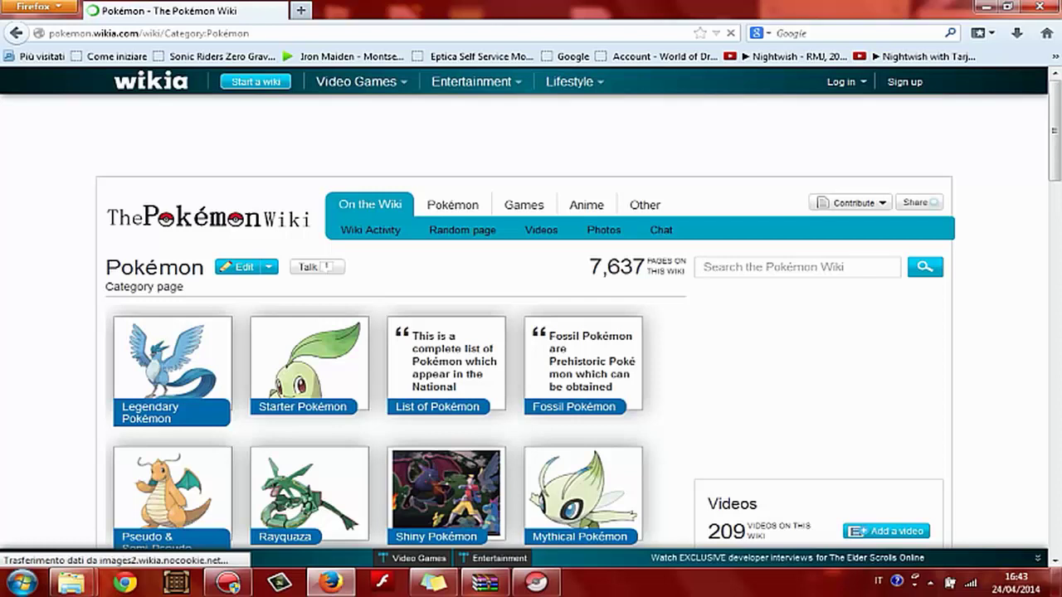
type("chariza")
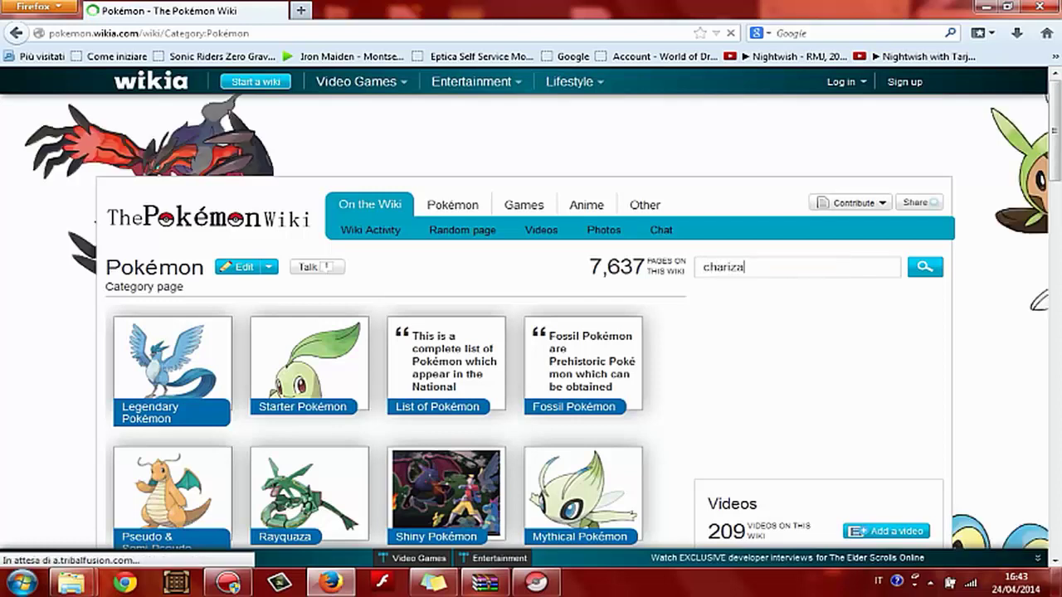
type("rd")
key("Return")
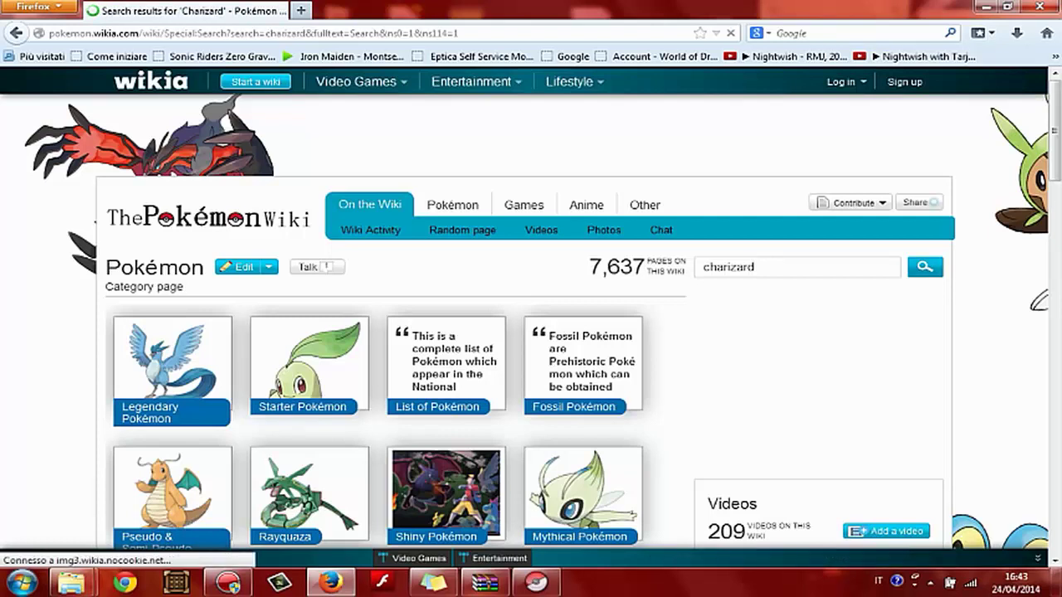
- Open the main Charizard article from the search results and view its infobox
scroll(531, 332, "down", 3)
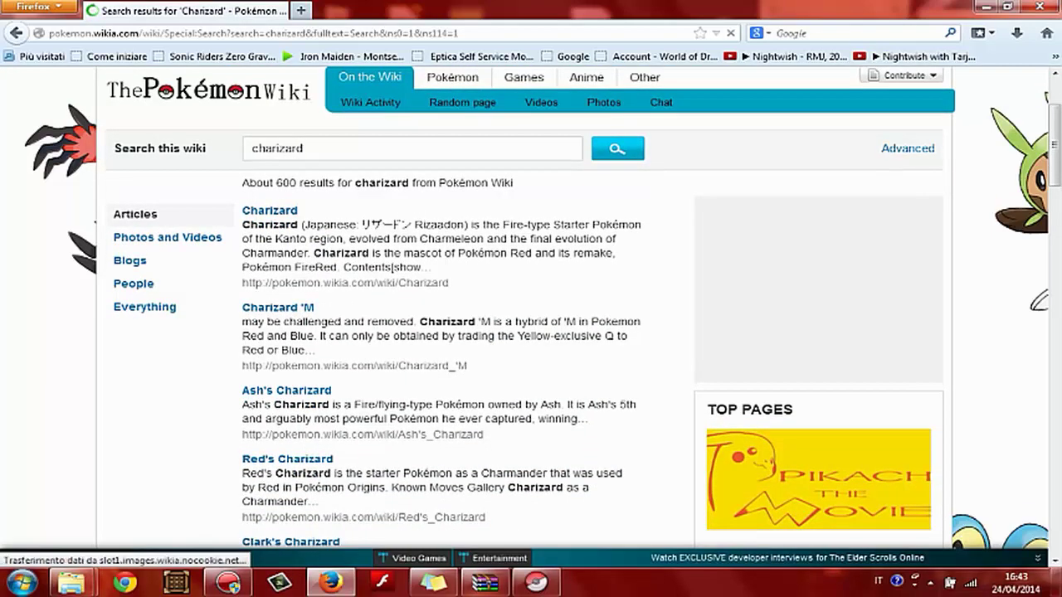
scroll(531, 307, "down", 1)
scroll(531, 307, "down", 1)
scroll(531, 307, "up", 1)
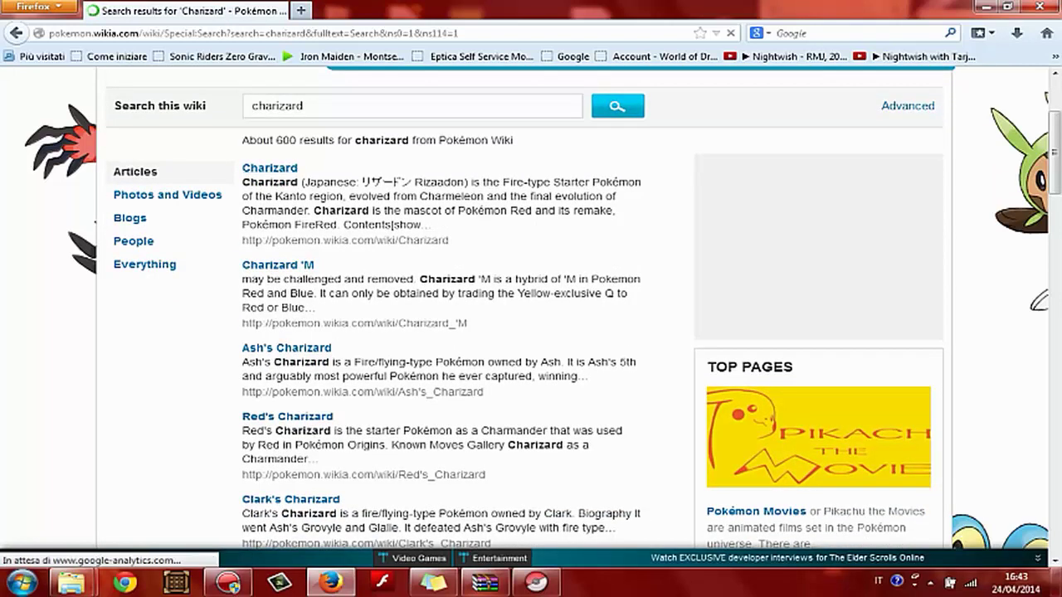
left_click(269, 169)
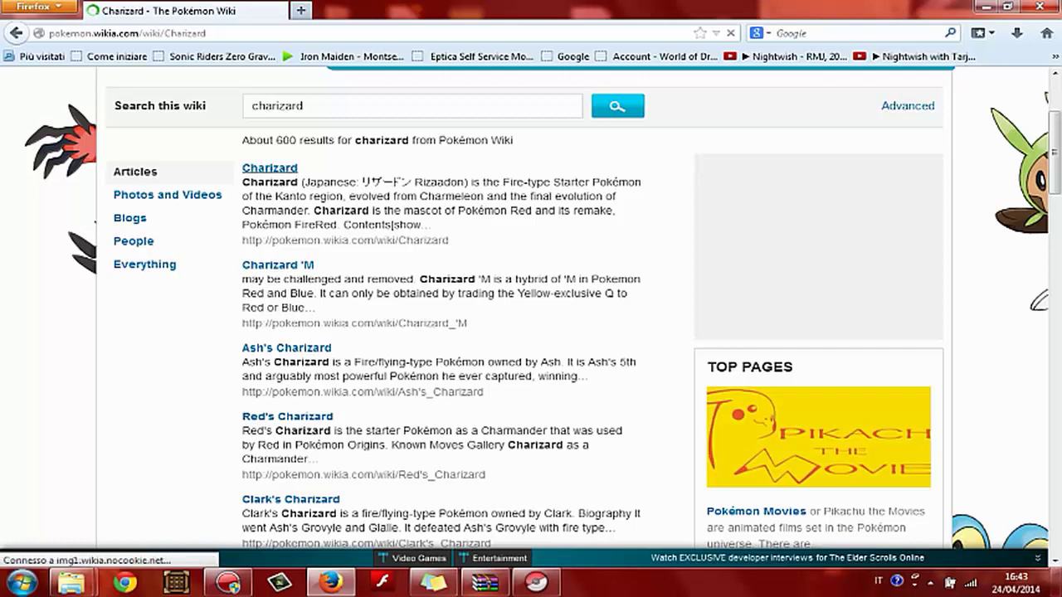
scroll(813, 374, "down", 3)
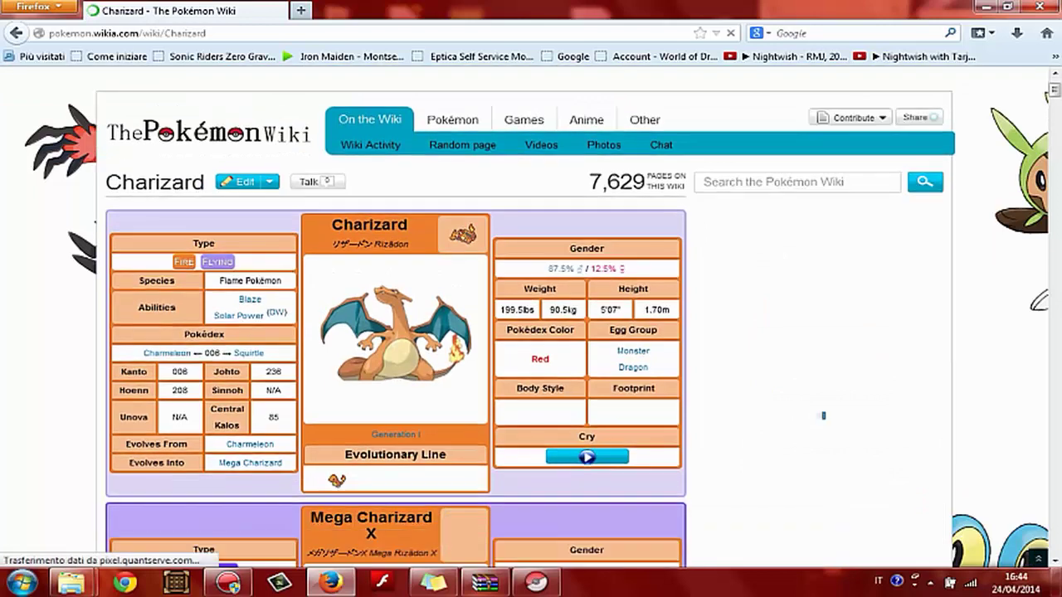
- Display the Mega Charizard X infobox in the Charizard article
scroll(812, 373, "down", 6)
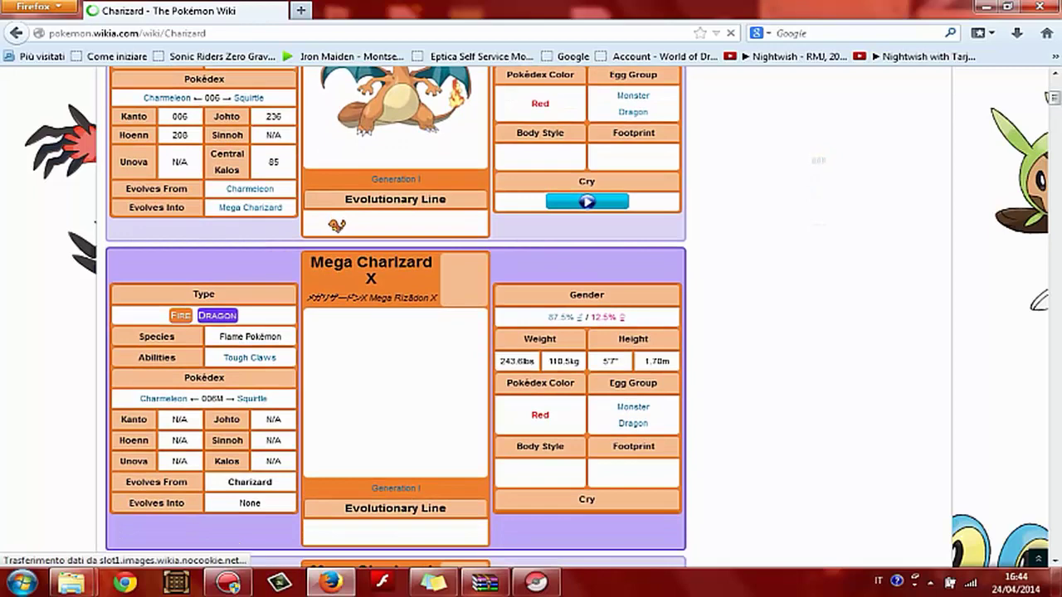
scroll(813, 160, "up", 1)
scroll(817, 216, "up", 1)
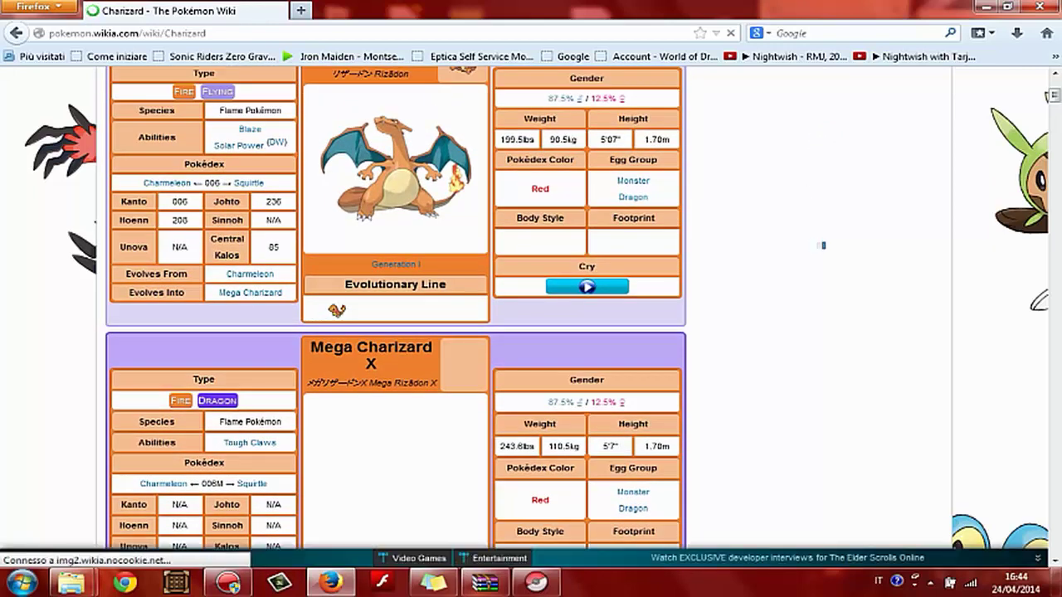
scroll(813, 274, "up", 1)
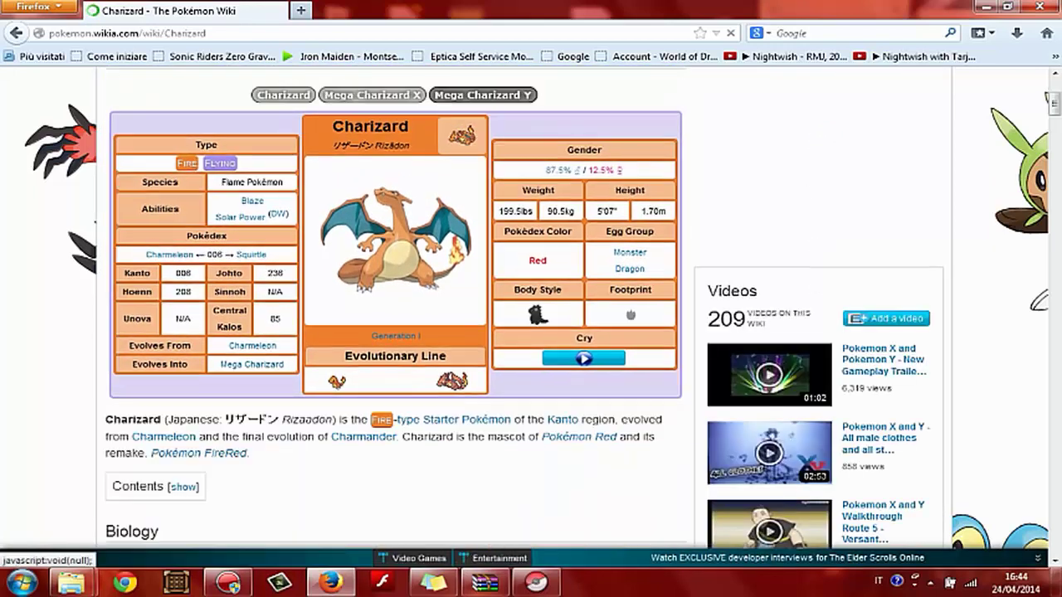
scroll(921, 481, "down", 2)
scroll(531, 319, "down", 2)
scroll(530, 320, "up", 2)
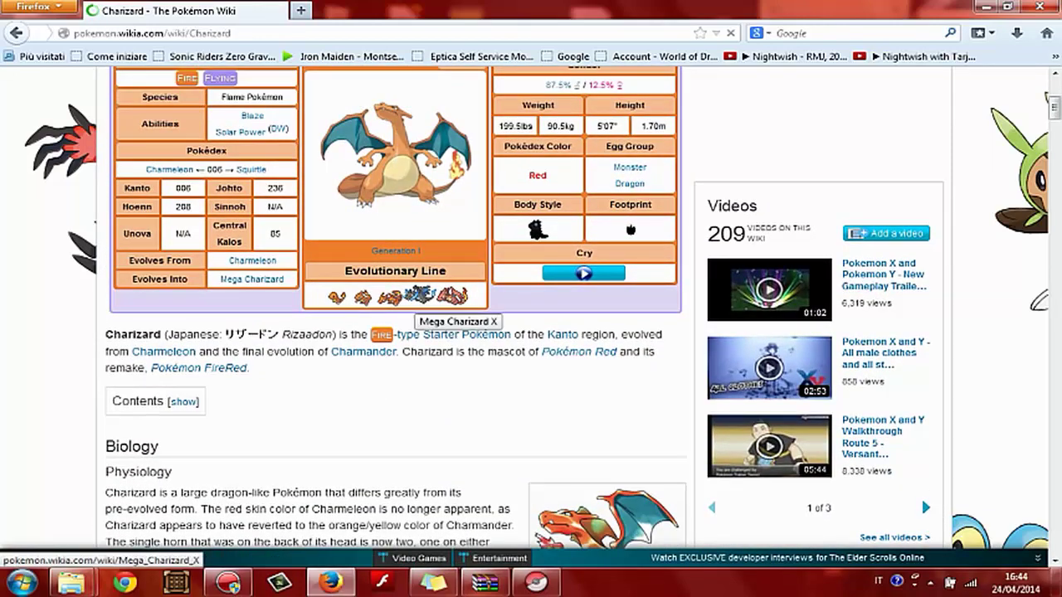
scroll(419, 297, "up", 2)
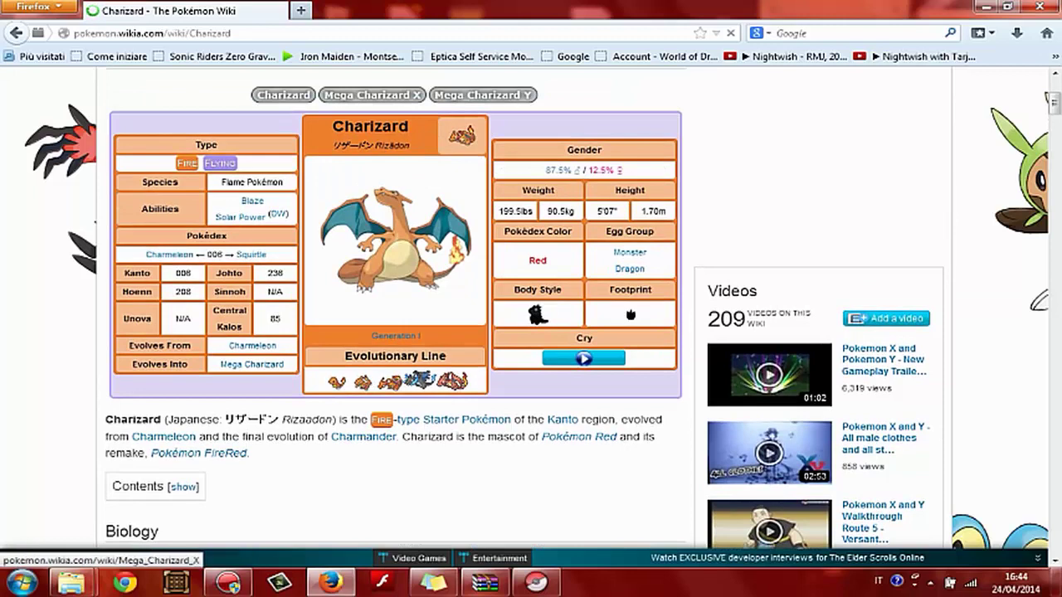
left_click(373, 95)
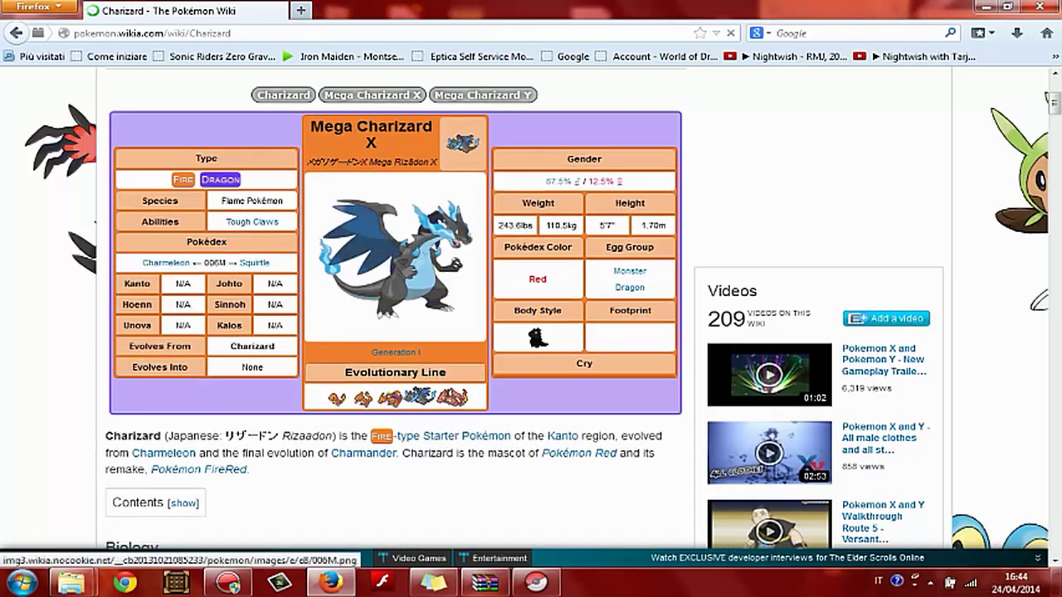
- Save the small Mega Charizard X icon as 006M.png in the Immagini folder and show the file there with the browser minimized
right_click(464, 145)
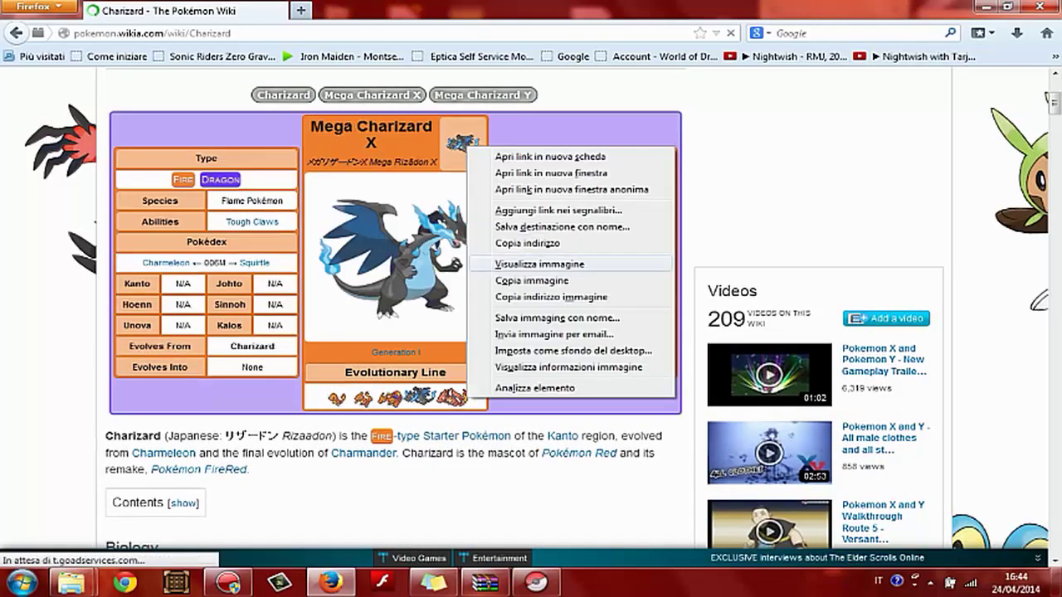
left_click(556, 318)
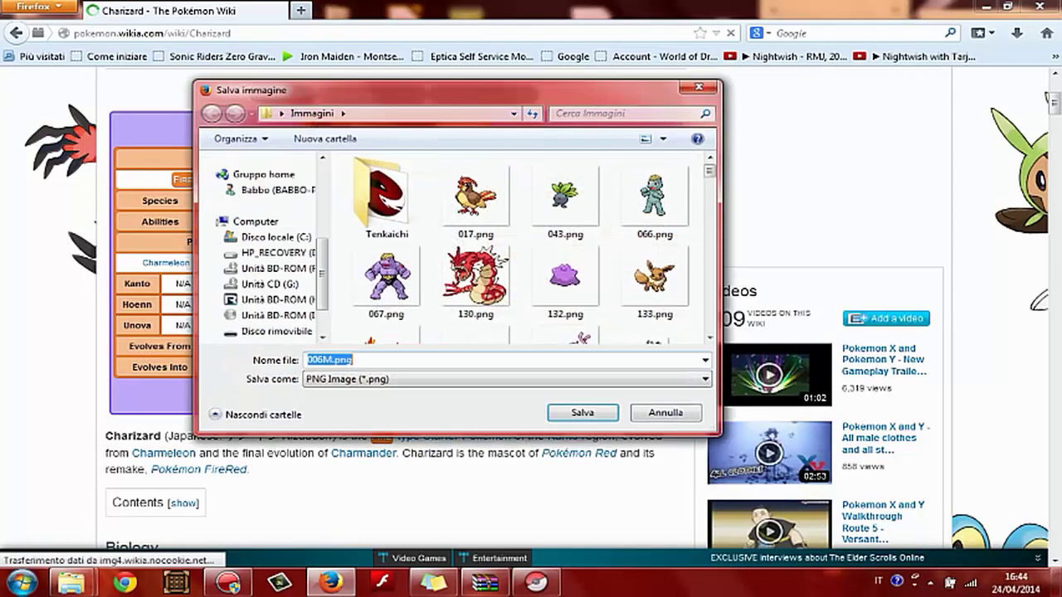
key("Return")
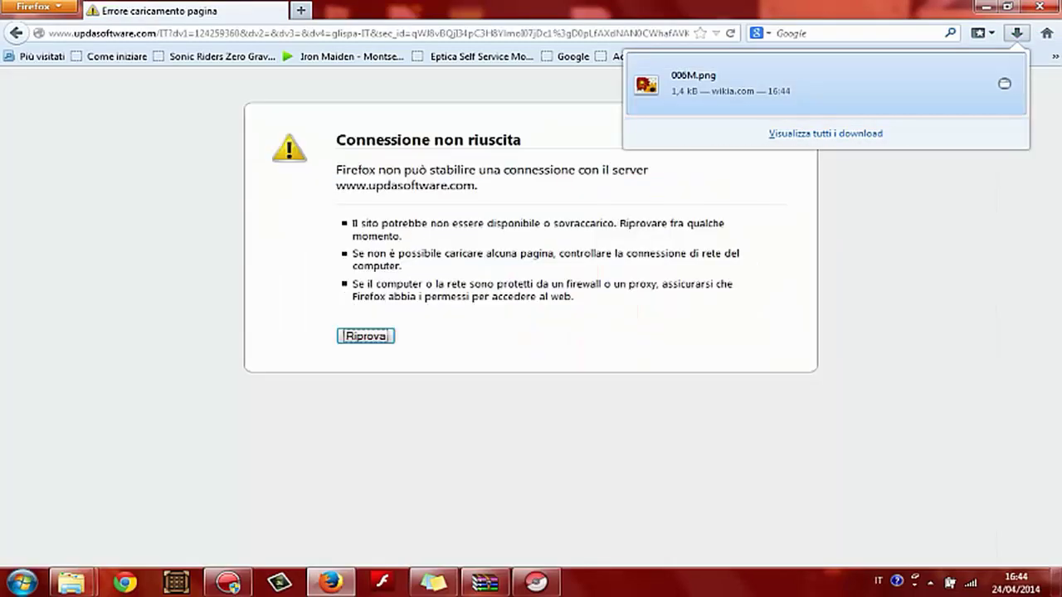
left_click(1005, 83)
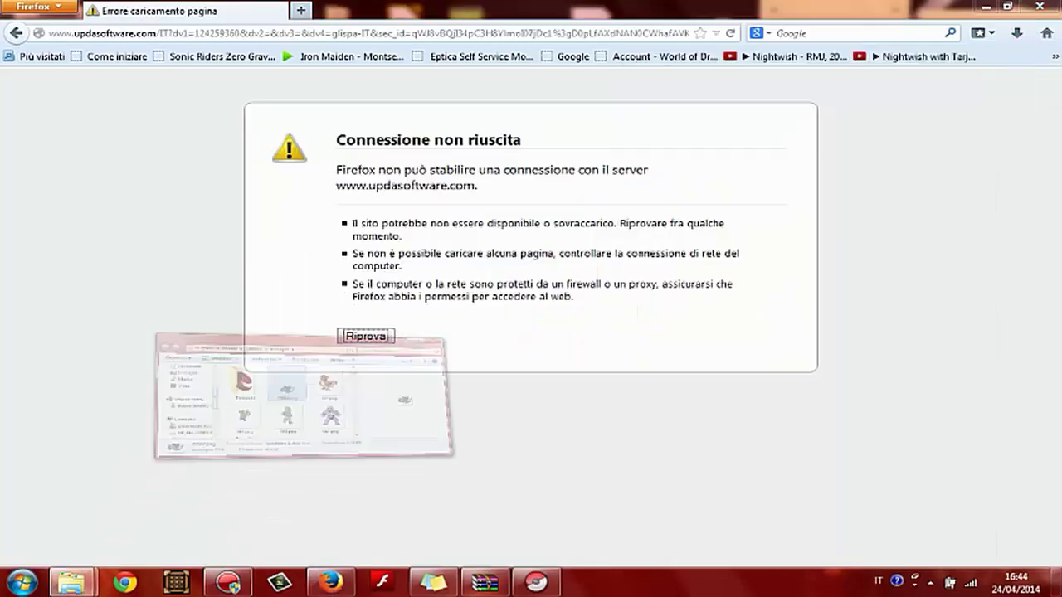
left_click(985, 6)
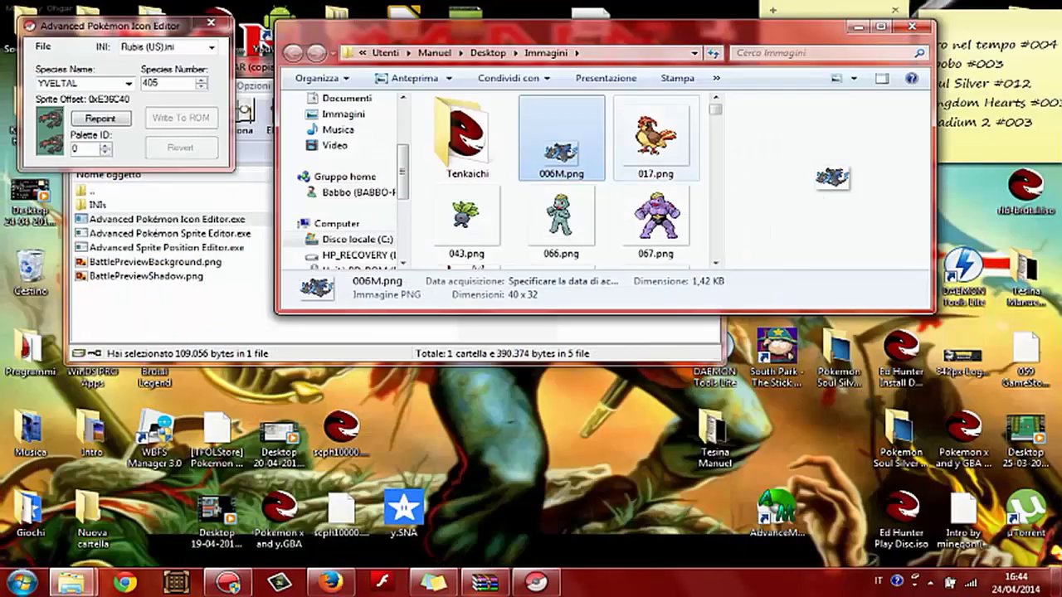
- Copy the file 006M.png and open it in Paint in a maximized window
right_click(578, 140)
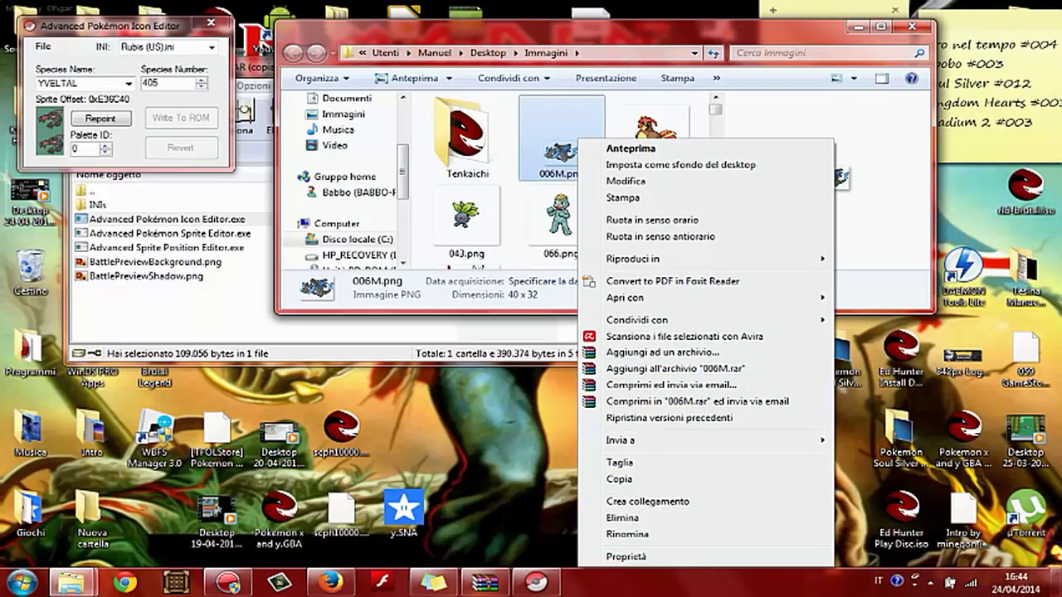
left_click(619, 479)
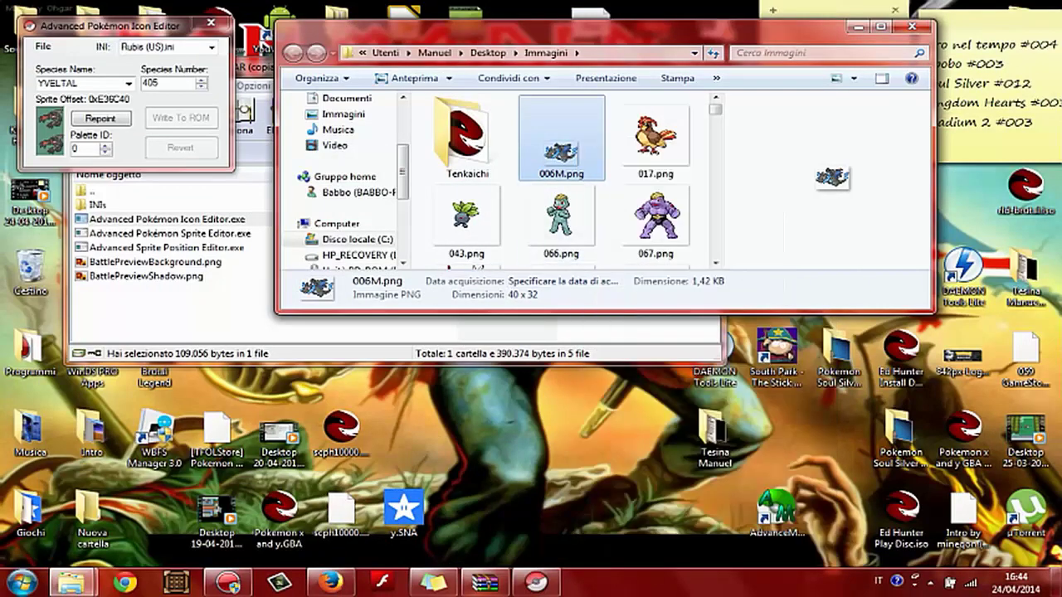
right_click(555, 139)
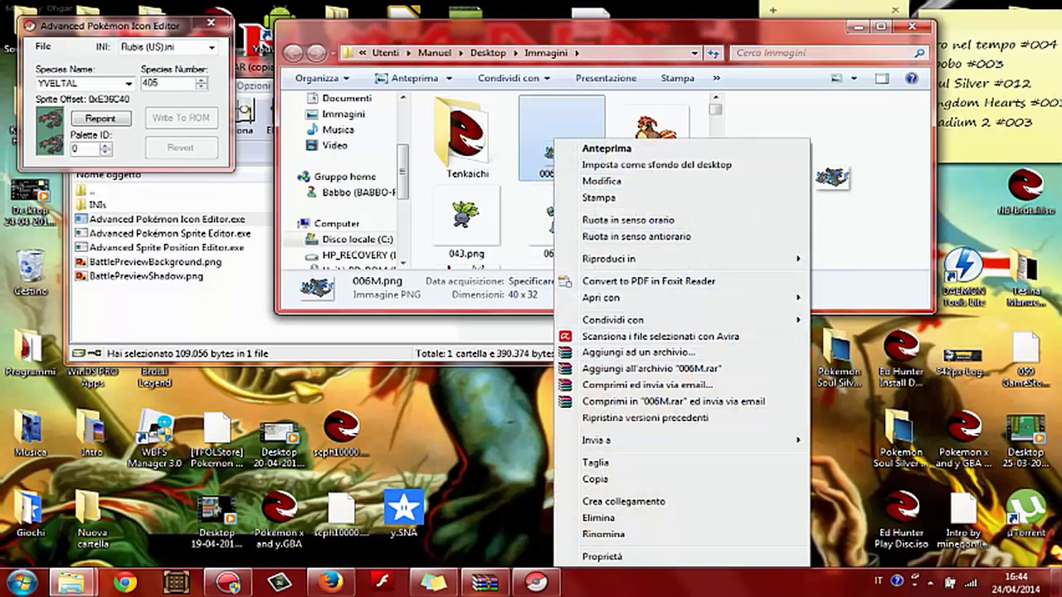
mouse_move(680, 297)
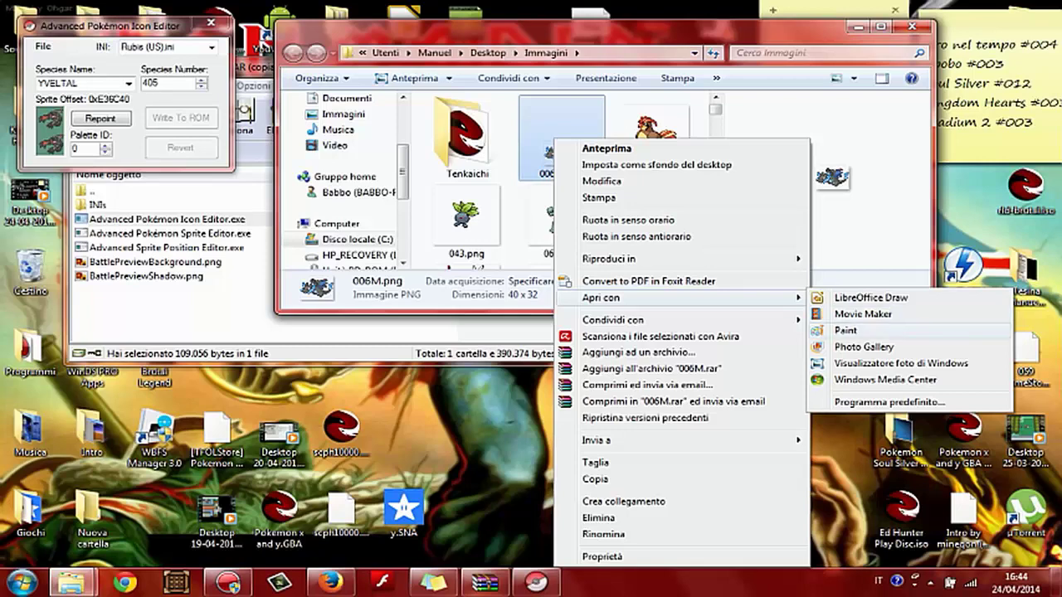
left_click(846, 331)
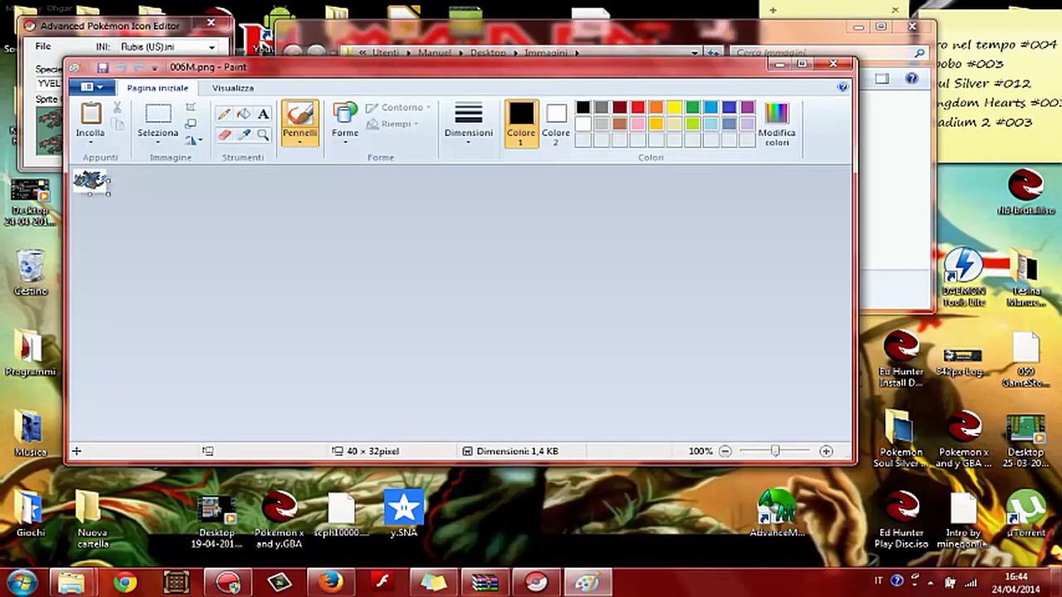
left_click(802, 64)
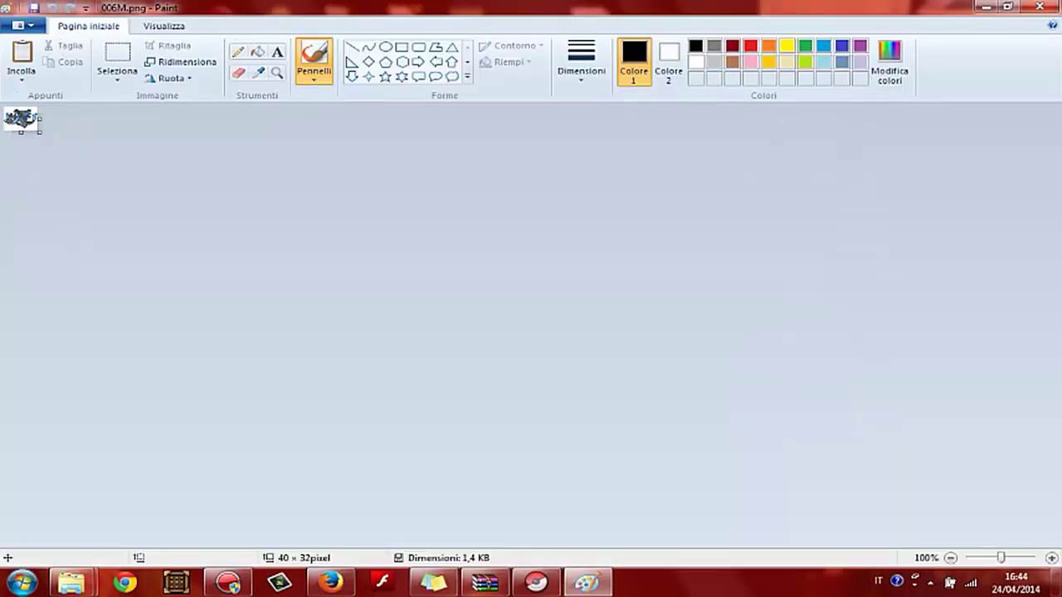
- Widen the canvas to 64 × 32 pixels and copy an area of about 37 × 31 pixels around the sprite
left_click_drag(39, 119, 59, 118)
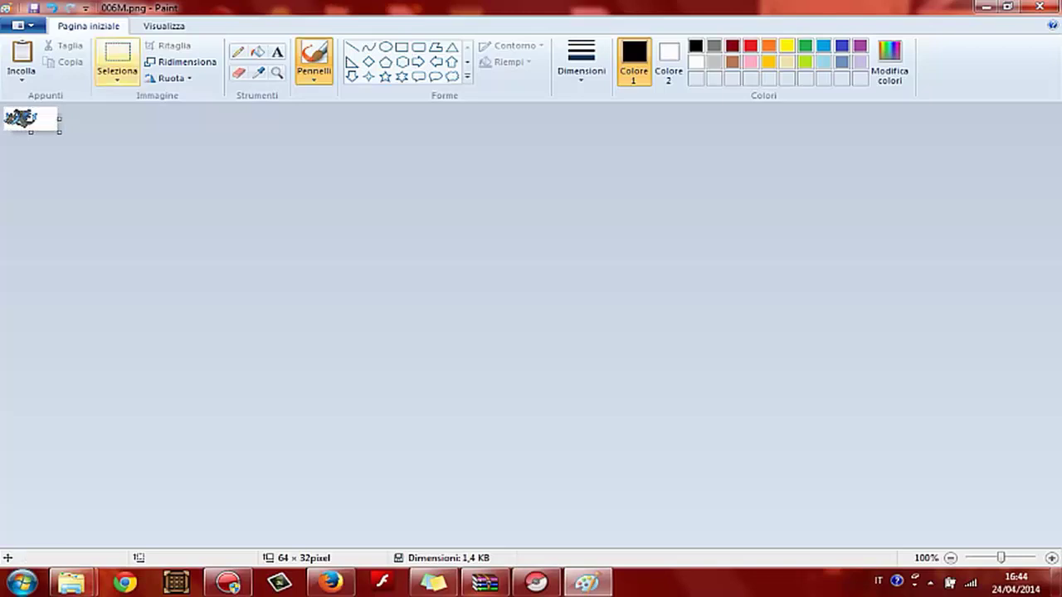
left_click(117, 60)
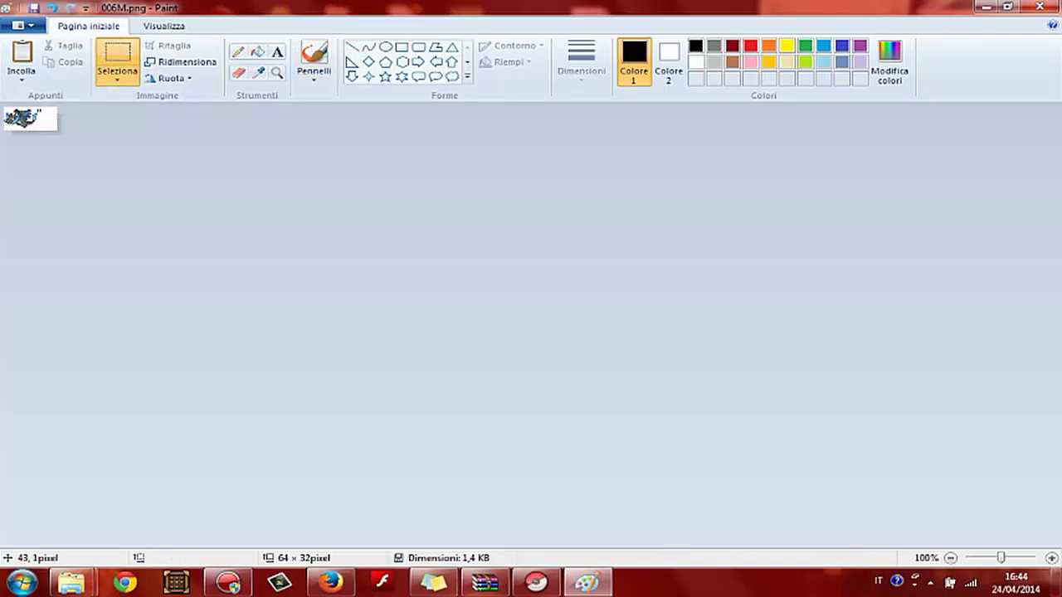
mouse_move(37, 110)
left_mouse_down()
mouse_move(1, 135)
mouse_move(35, 120)
left_mouse_up()
right_click(20, 116)
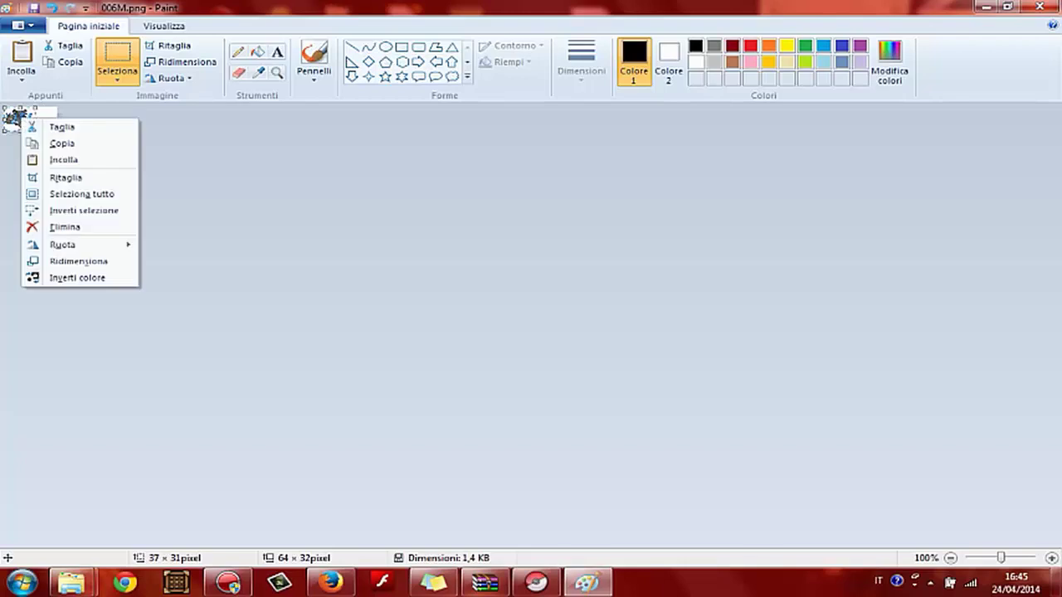
left_click(50, 139)
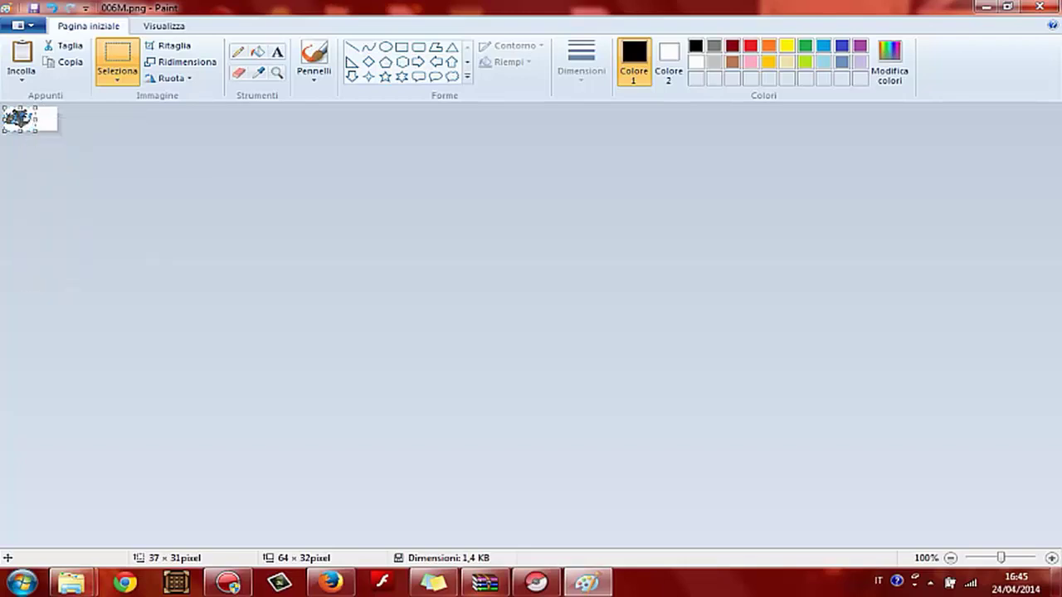
- Try to place a second copy of the sprite beside the first in 006M.png and adjust its position
left_click_drag(35, 119, 58, 119)
right_click(22, 120)
left_click(65, 161)
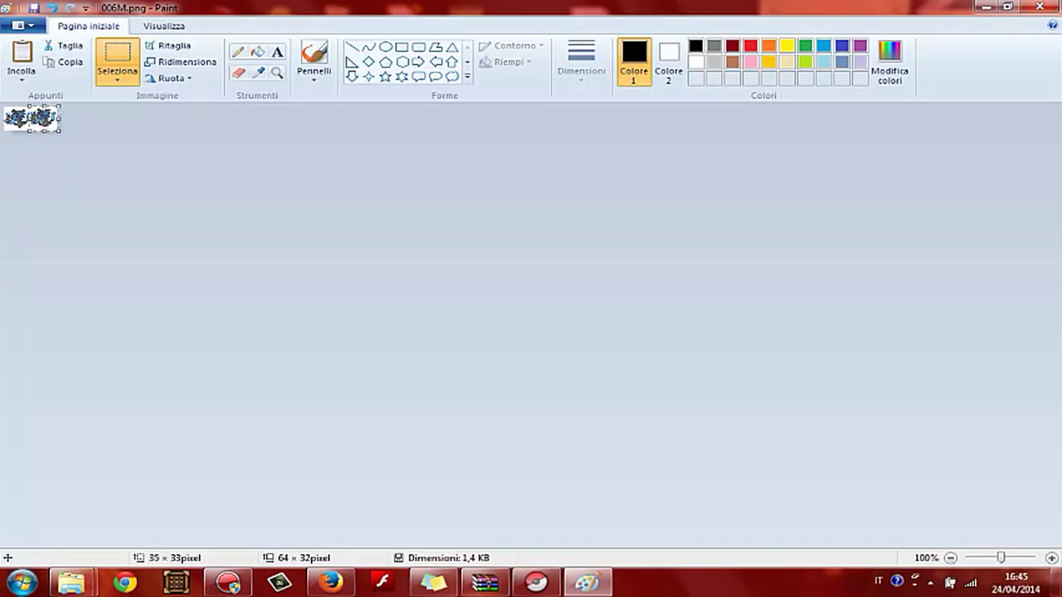
left_click(100, 154)
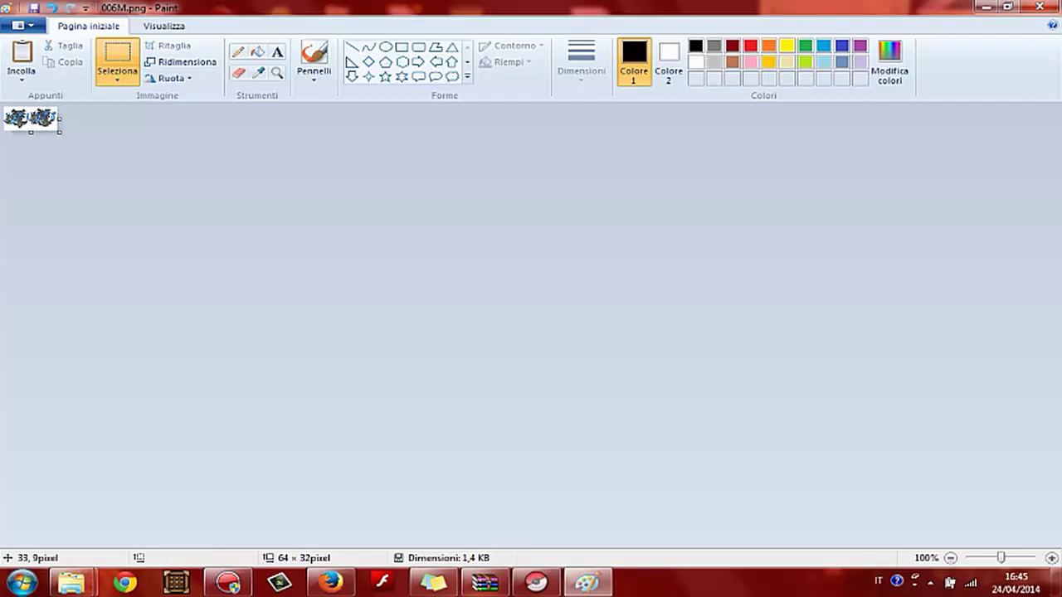
left_click_drag(28, 110, 52, 122)
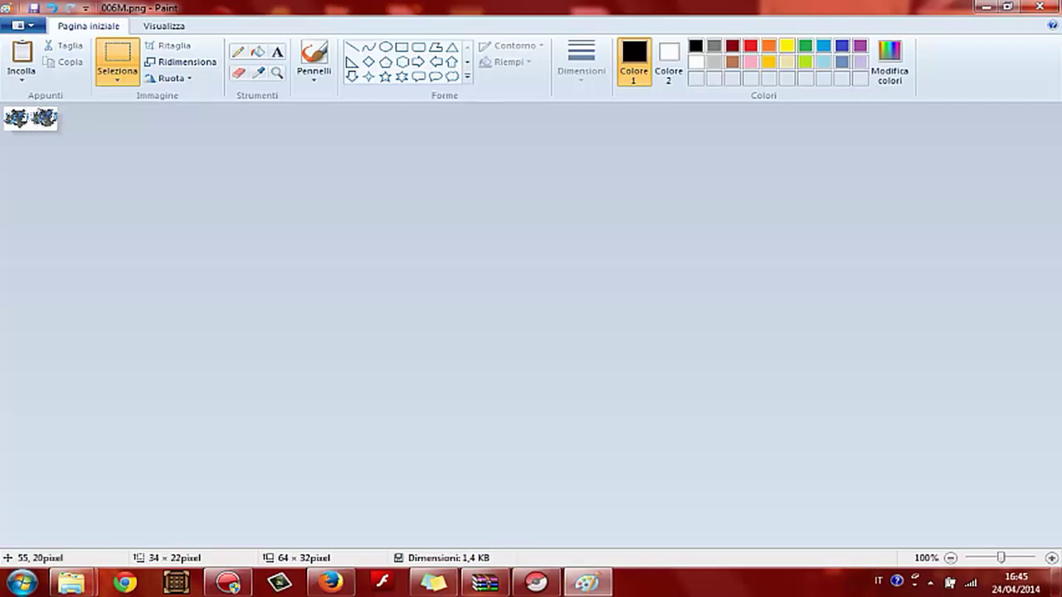
- Start a new blank image without saving the changes to 006M.png
left_click(18, 25)
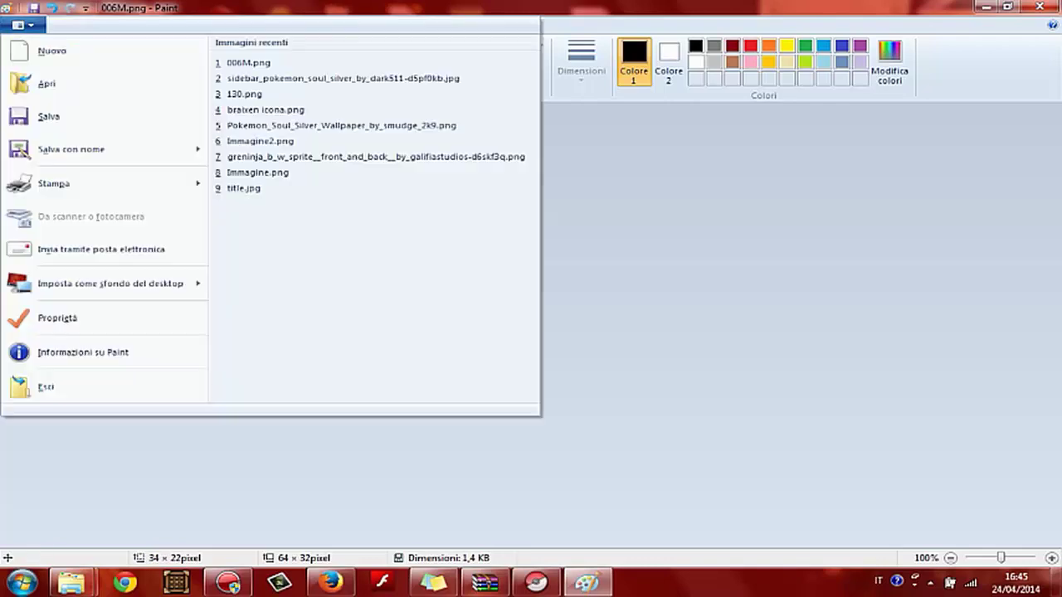
left_click(51, 51)
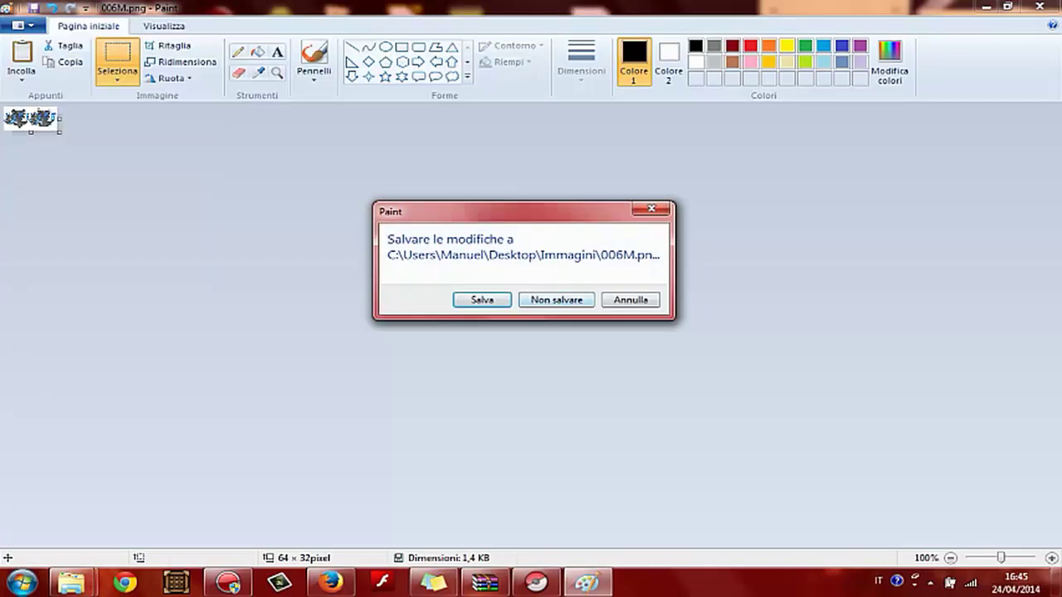
key("n")
- Paste the copied sprite twice, side by side on the blank canvas, narrowing the copies so that both fit
right_click(46, 112)
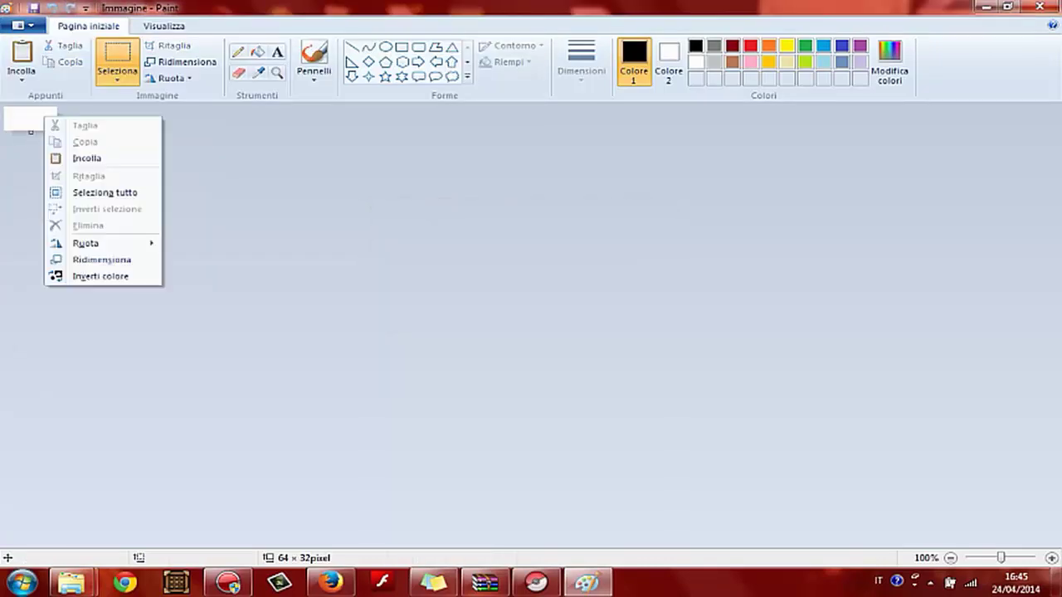
left_click(73, 157)
left_click_drag(35, 118, 31, 119)
left_click(57, 121)
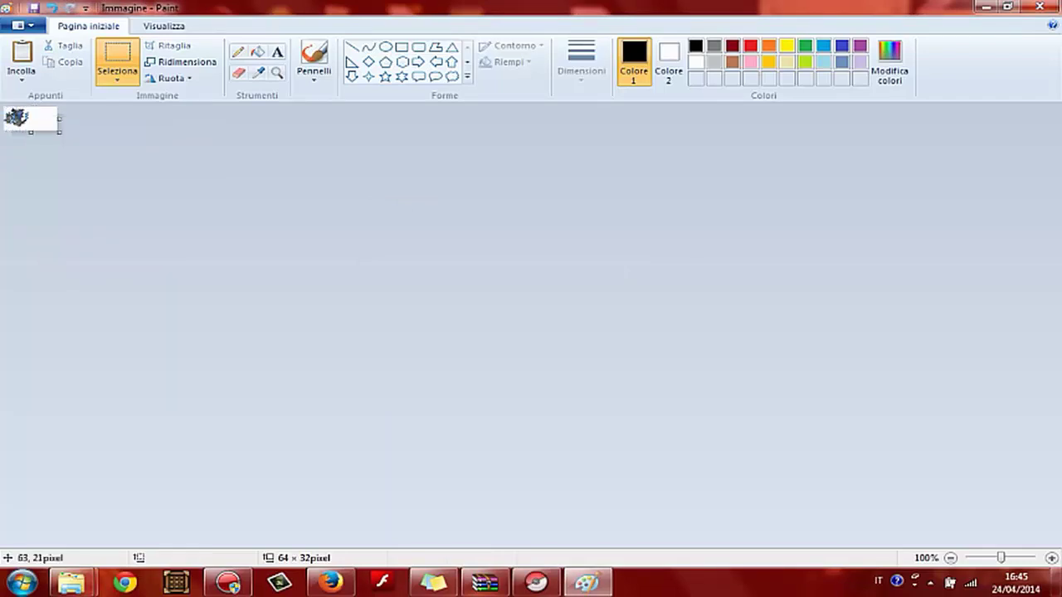
right_click(55, 123)
left_click(75, 160)
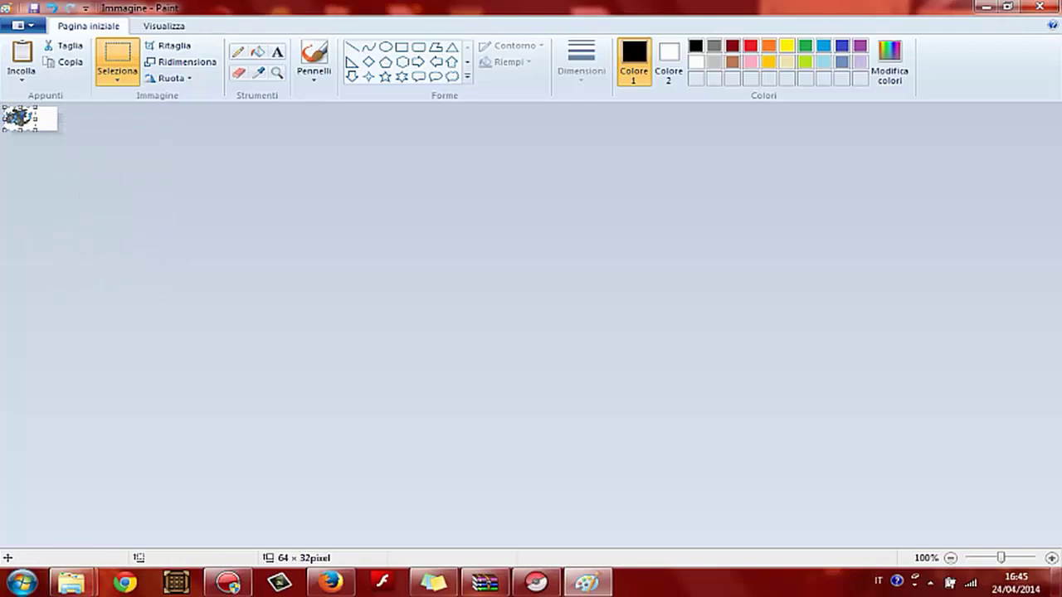
left_click_drag(32, 120, 48, 123)
key("ctrl+v")
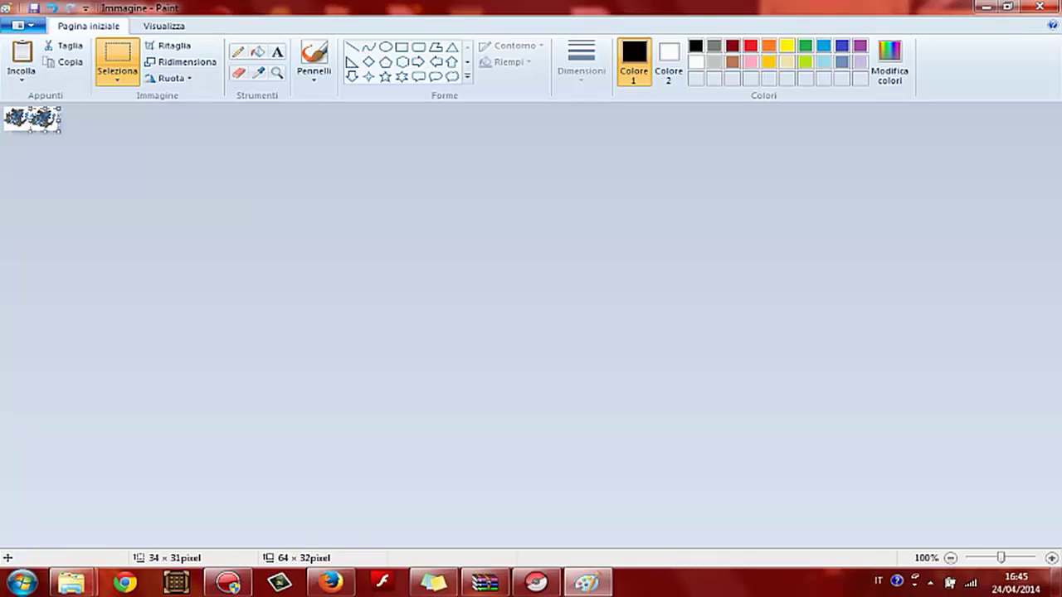
- Save the two-sprite image as a PNG named "charizard x icona+" in the Immagini folder
left_click(23, 25)
left_click(48, 116)
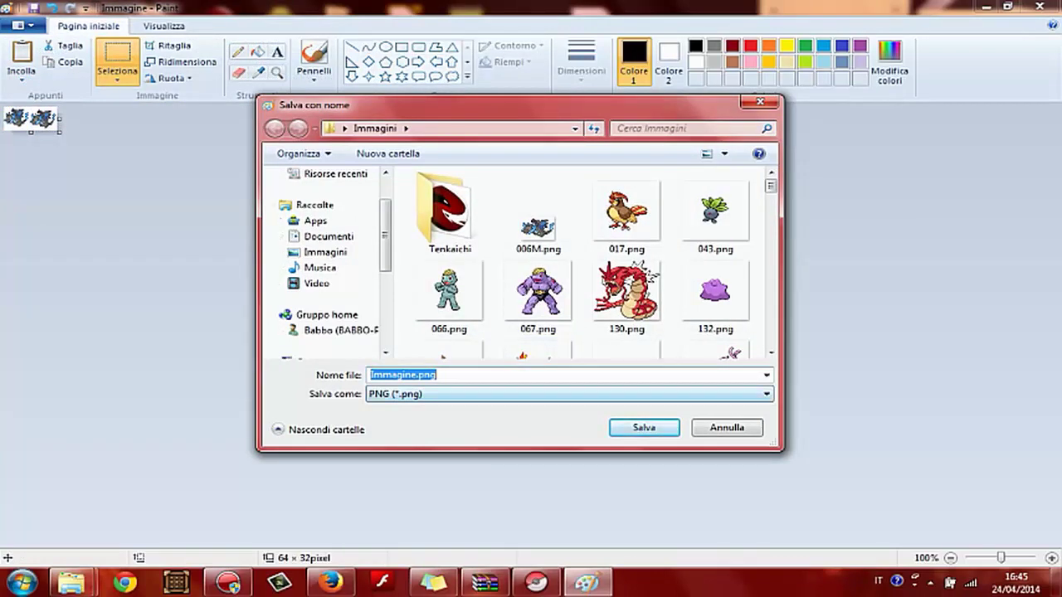
left_click(438, 375)
key("BackSpace")
key("BackSpace")
key("BackSpace")
key("BackSpace")
key("BackSpace")
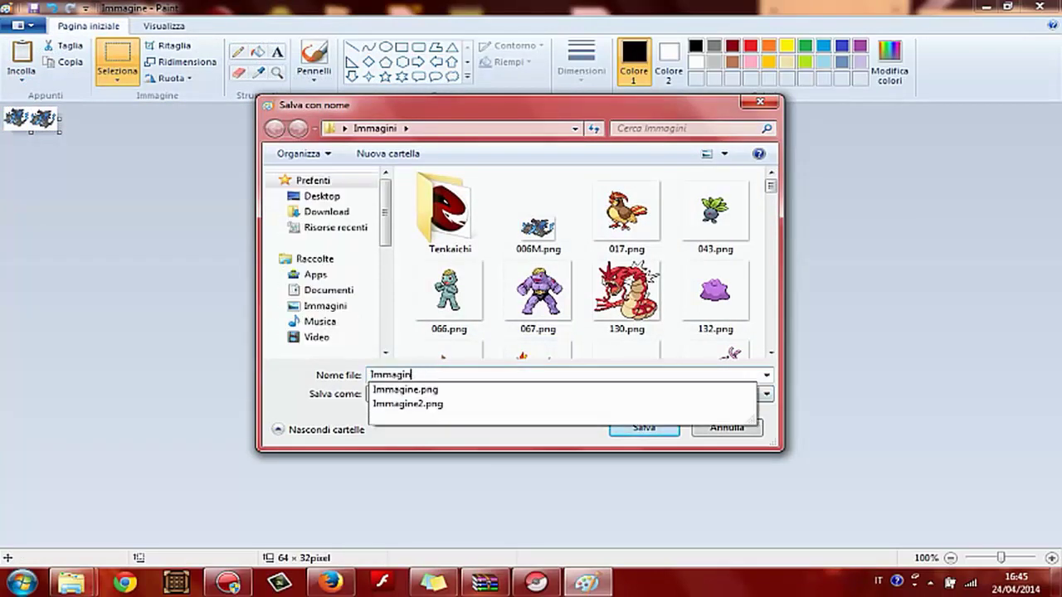
key("BackSpace")
key("BackSpace")
key("BackSpace")
key("BackSpace")
key("BackSpace")
key("BackSpace")
key("BackSpace")
type("chariza")
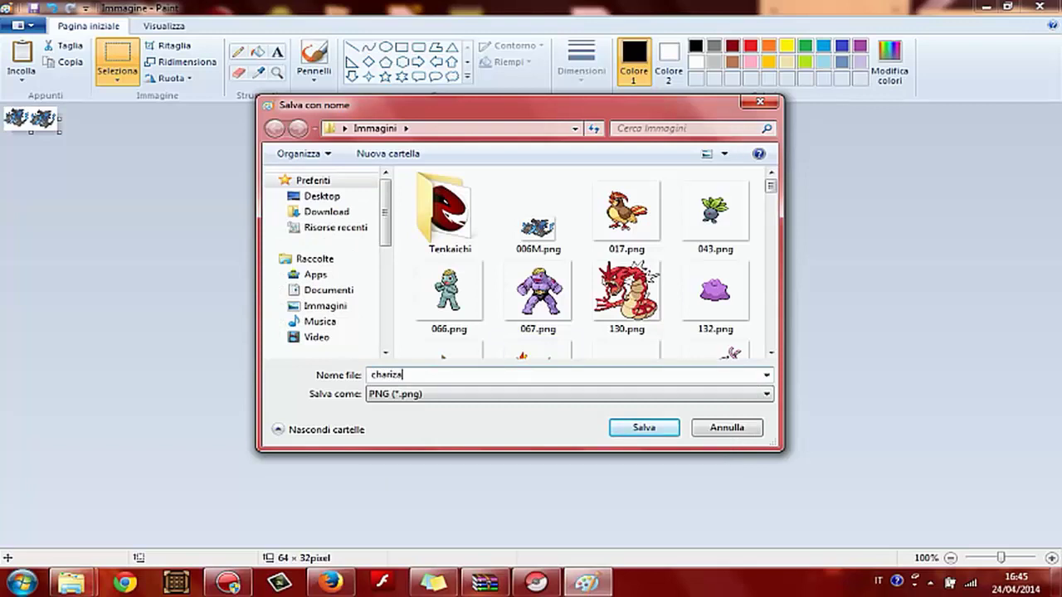
type("rd x icona+")
key("Return")
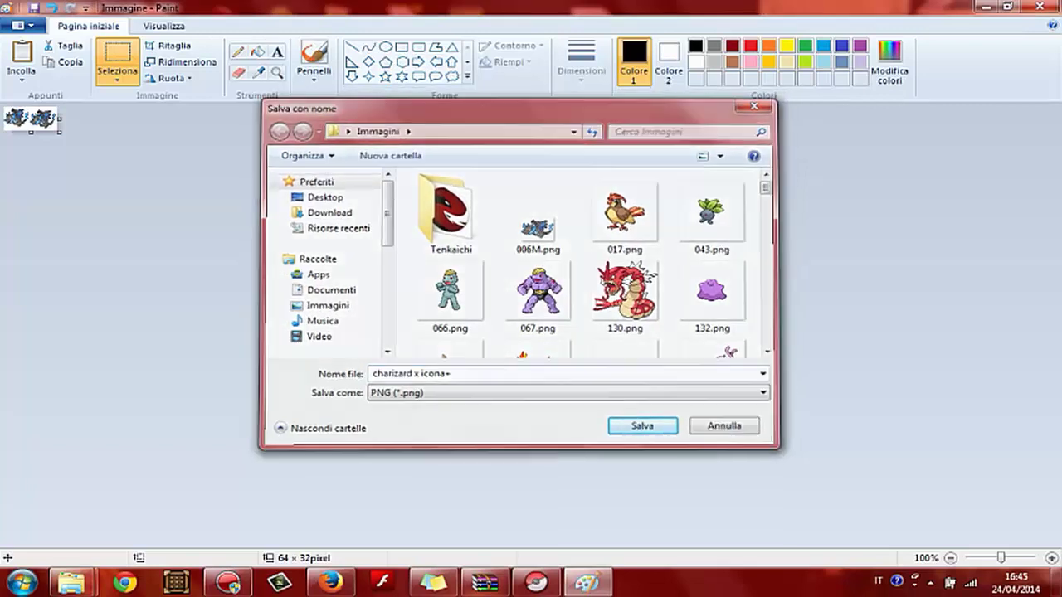
- Switch to Advanced Pokémon Icon Editor and select MOLTRES as the species
left_click(535, 582)
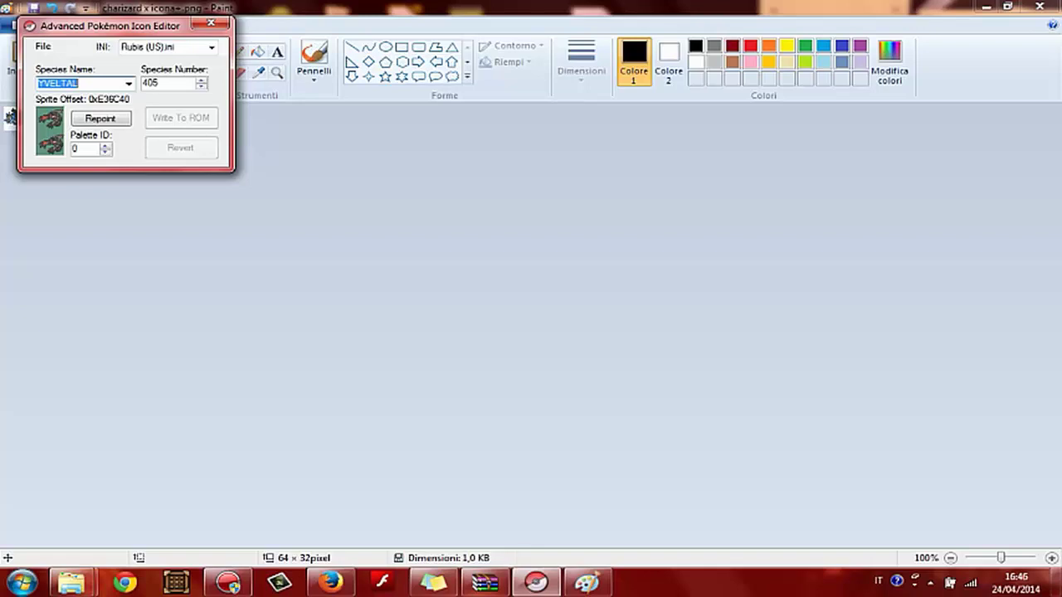
left_click(128, 83)
type("mol")
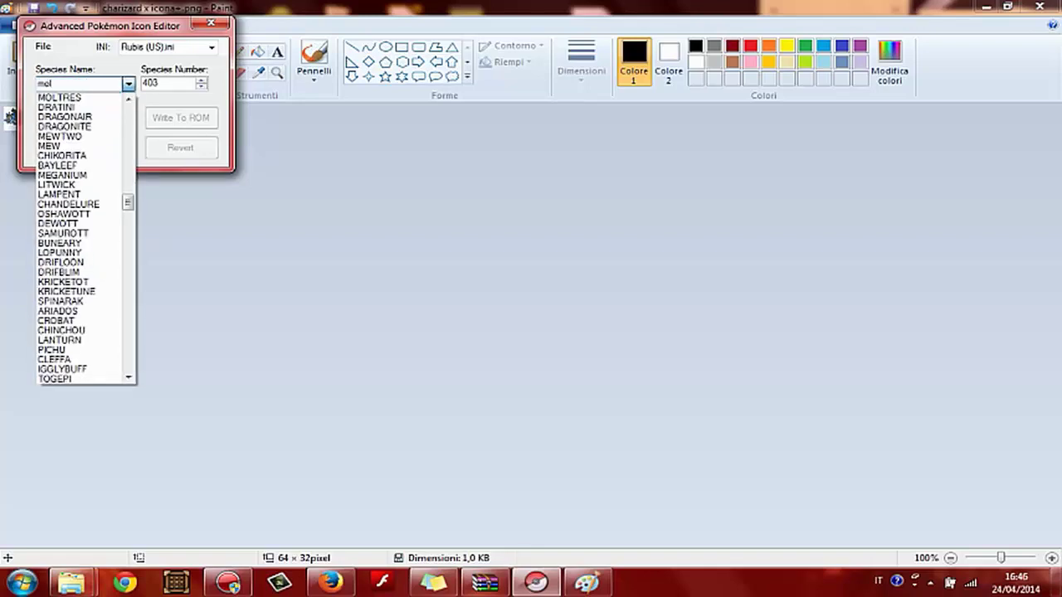
key("Down")
key("Return")
- Start an image import for the Moltres icon and browse to the Immagini folder on the desktop
left_click(43, 47)
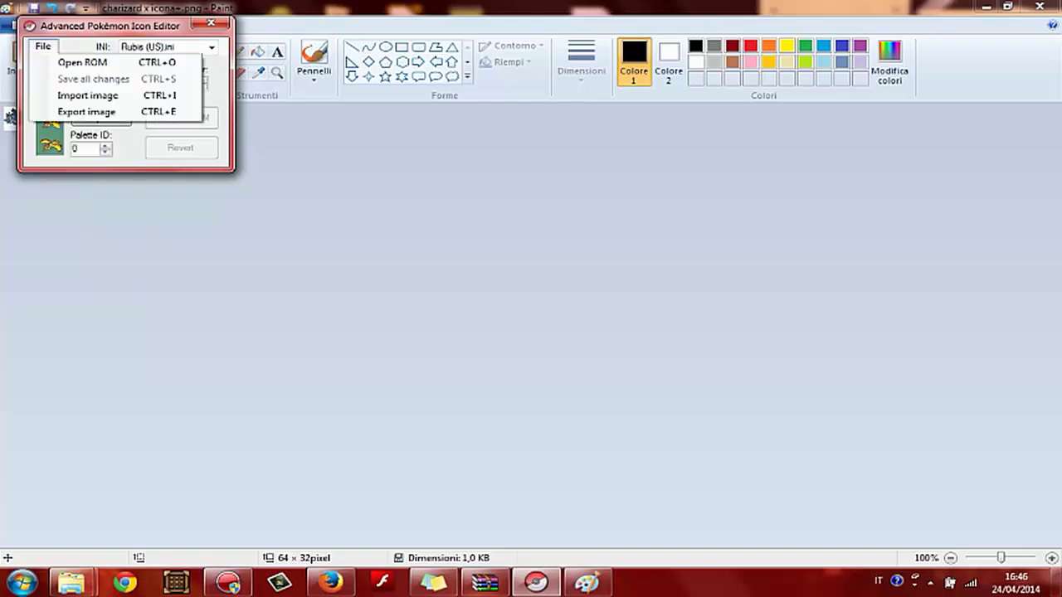
key("Down")
key("Down")
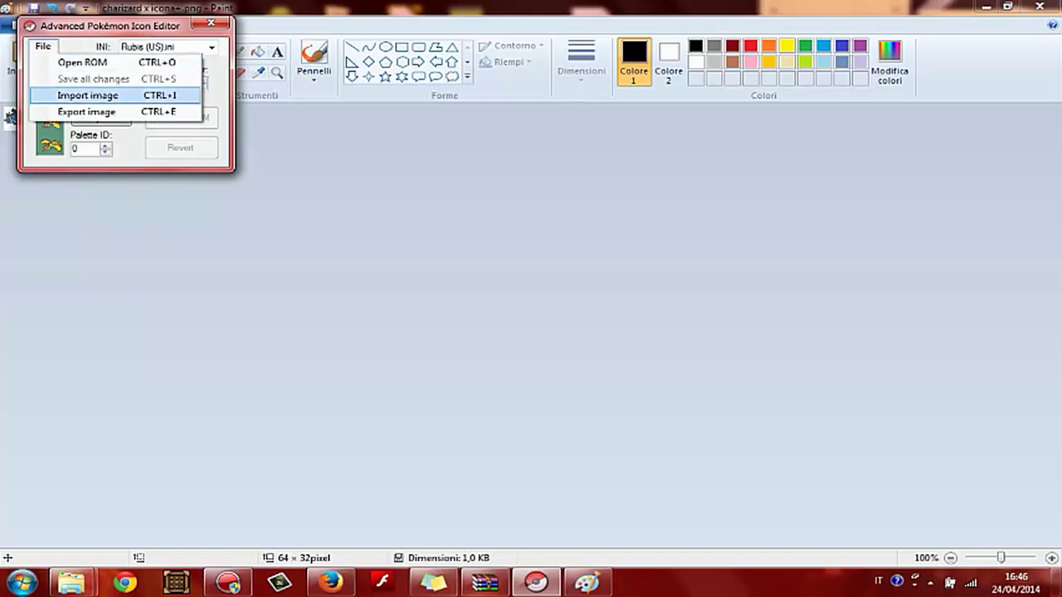
key("Return")
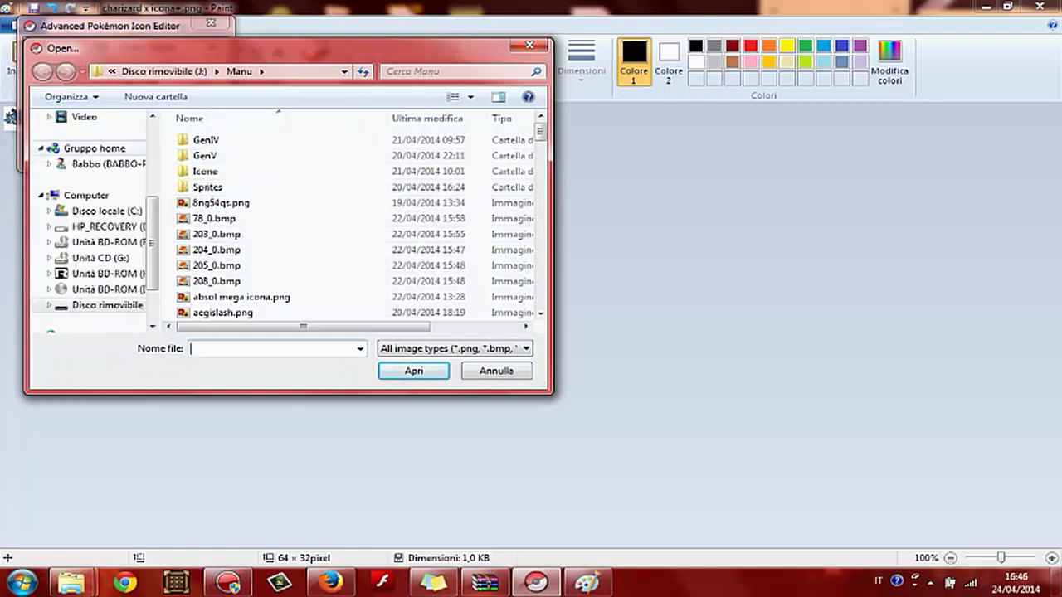
left_click_drag(152, 243, 152, 176)
left_click(89, 117)
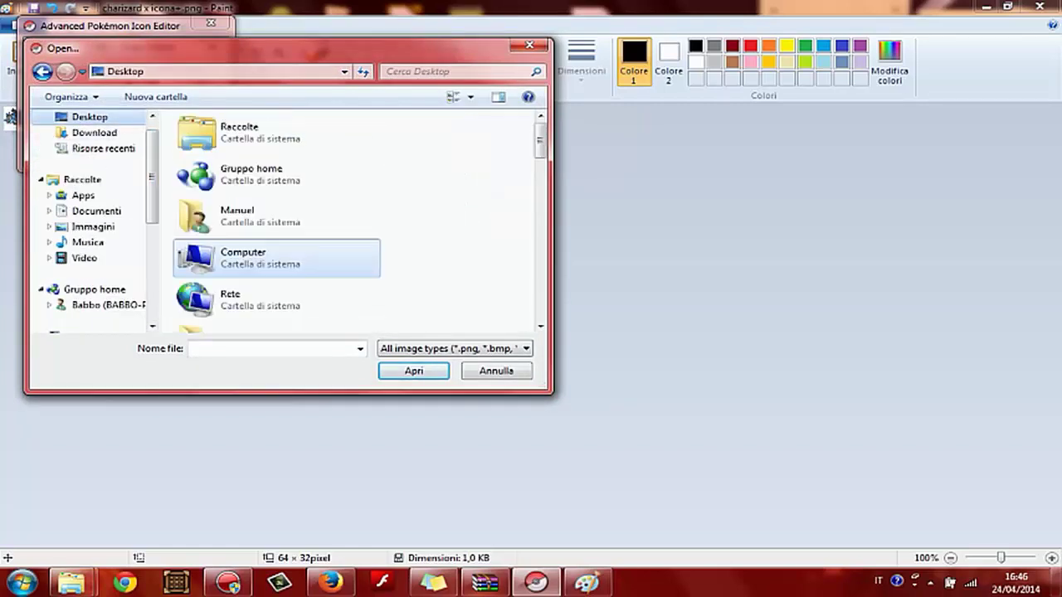
scroll(277, 220, "down", 3)
double_click(241, 124)
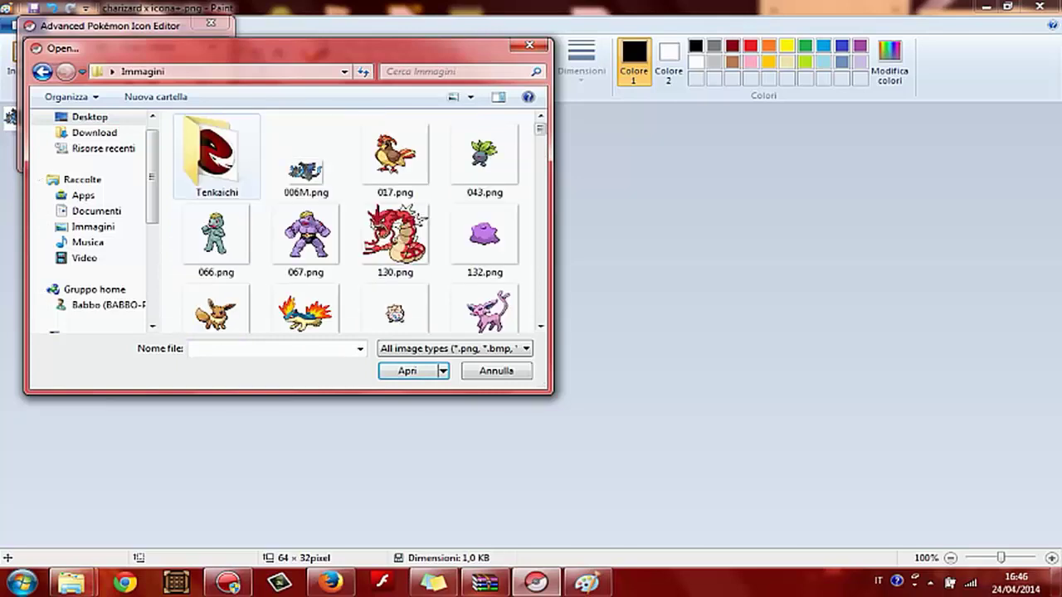
- Import "charizard x icona+.png" with auto-transparency and palette ID 0, and write the icon to the ROM
left_click(484, 239)
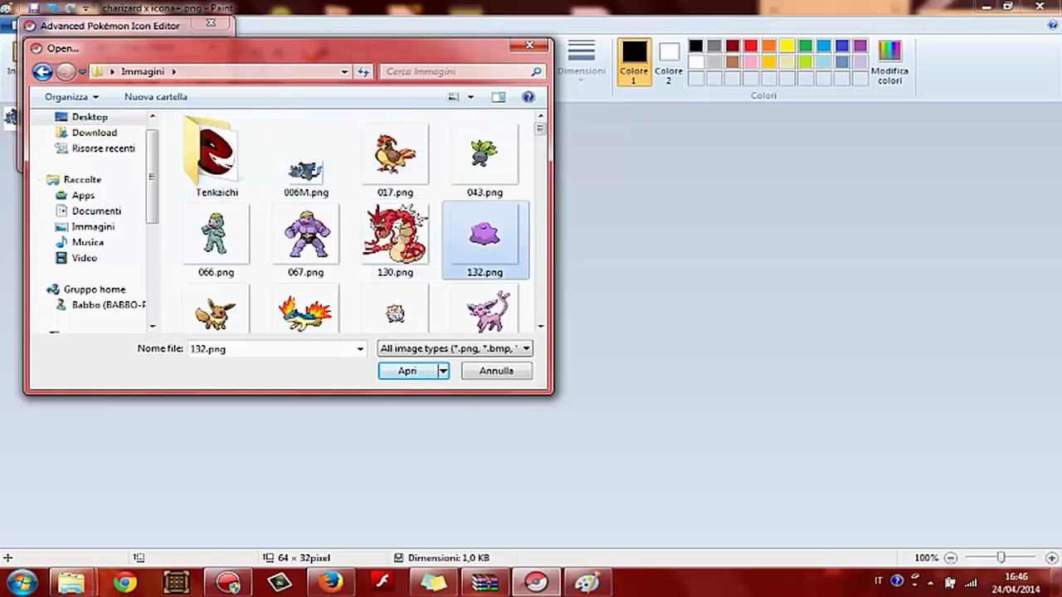
key("c")
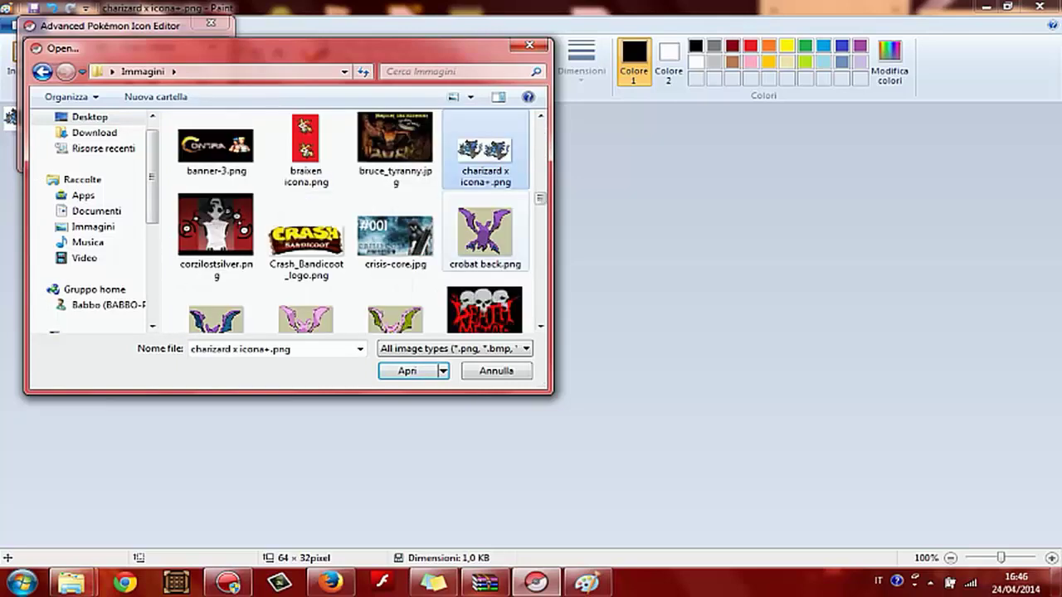
key("Return")
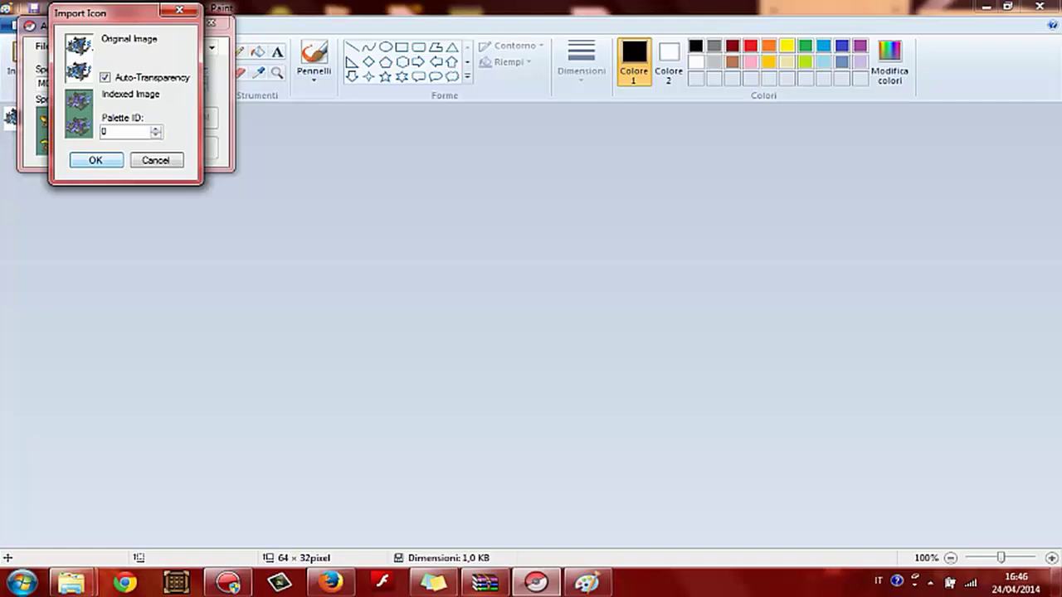
key("Return")
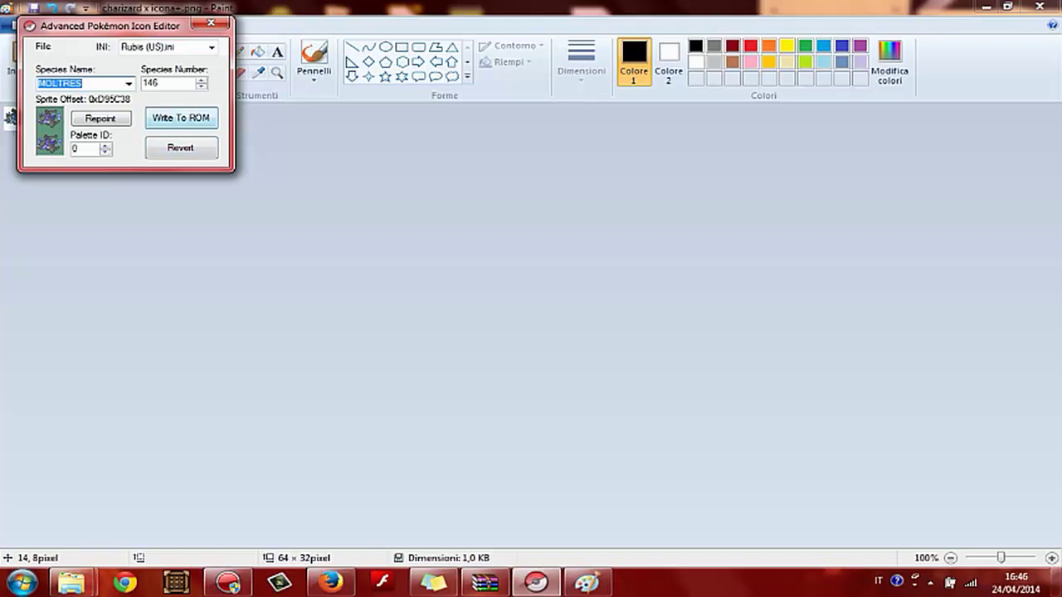
key("Return")
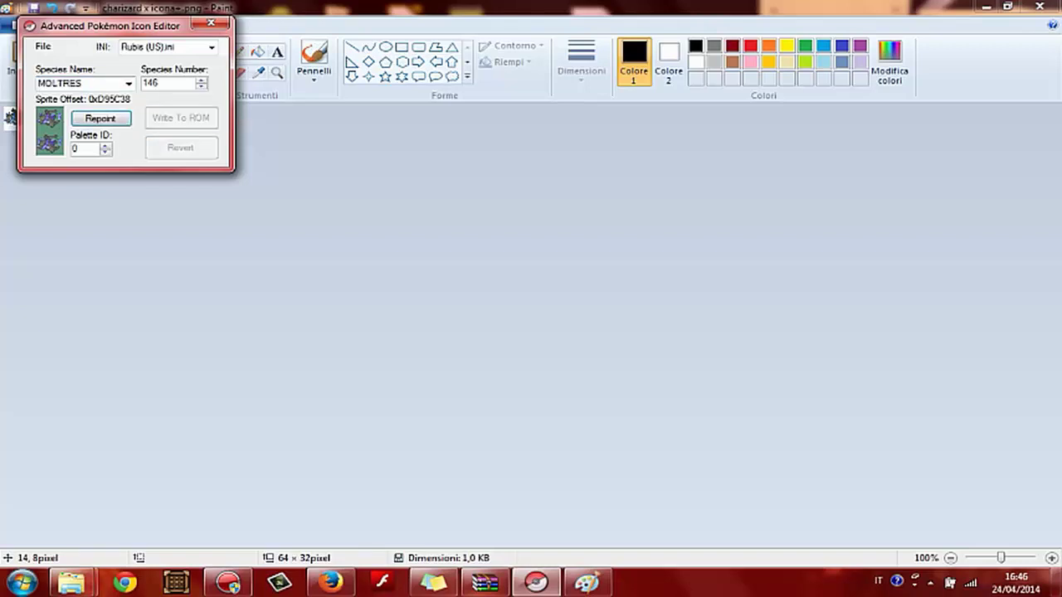
- Minimize Paint, search the computer for "advancemap" and try to launch AdvanceMap.exe, accepting removal of the broken shortcut
left_click(587, 582)
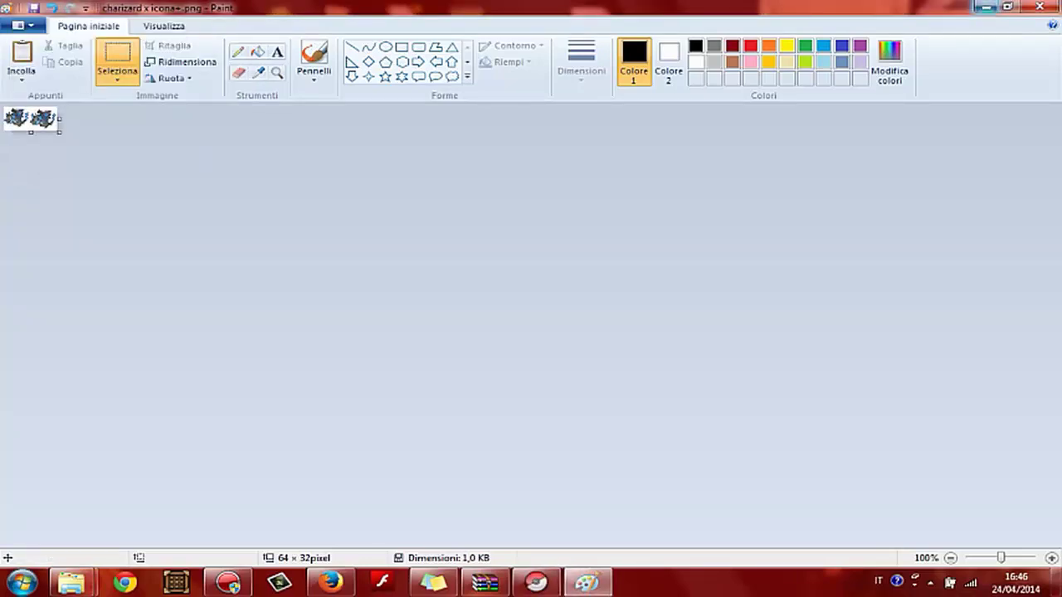
left_click(986, 7)
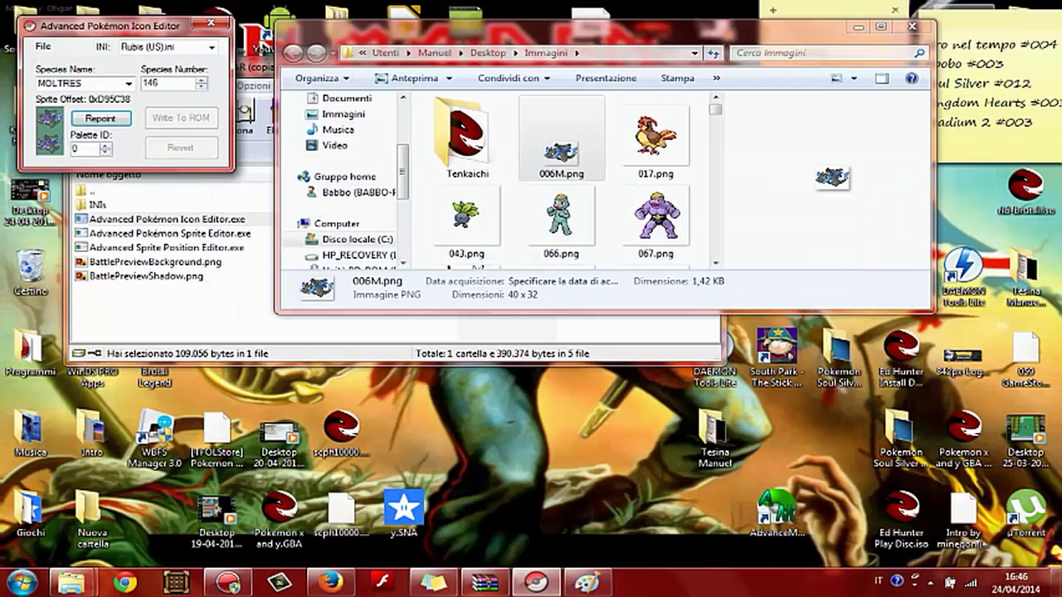
left_click(23, 582)
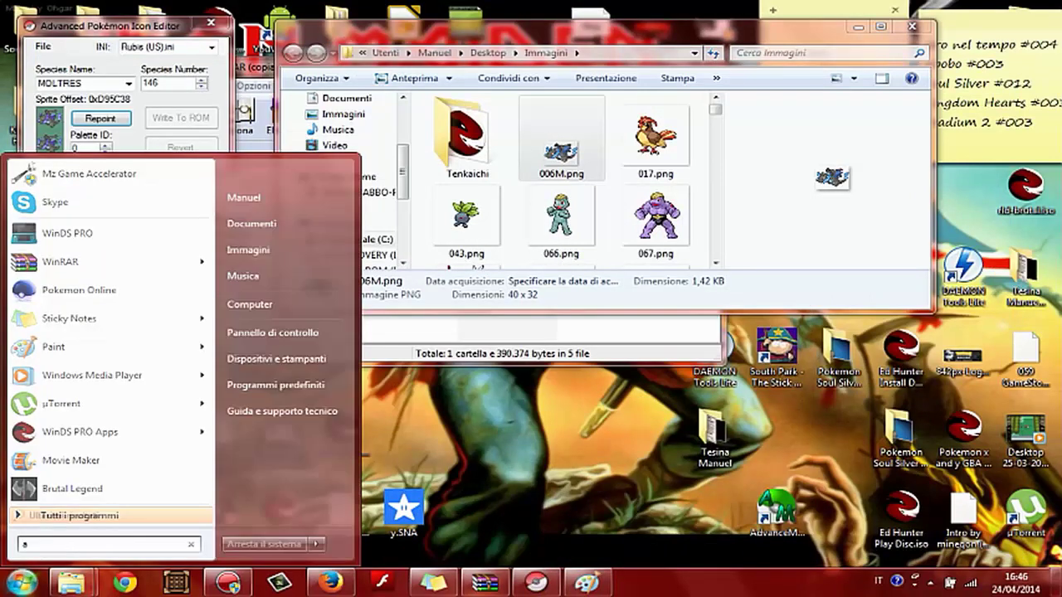
type("advance")
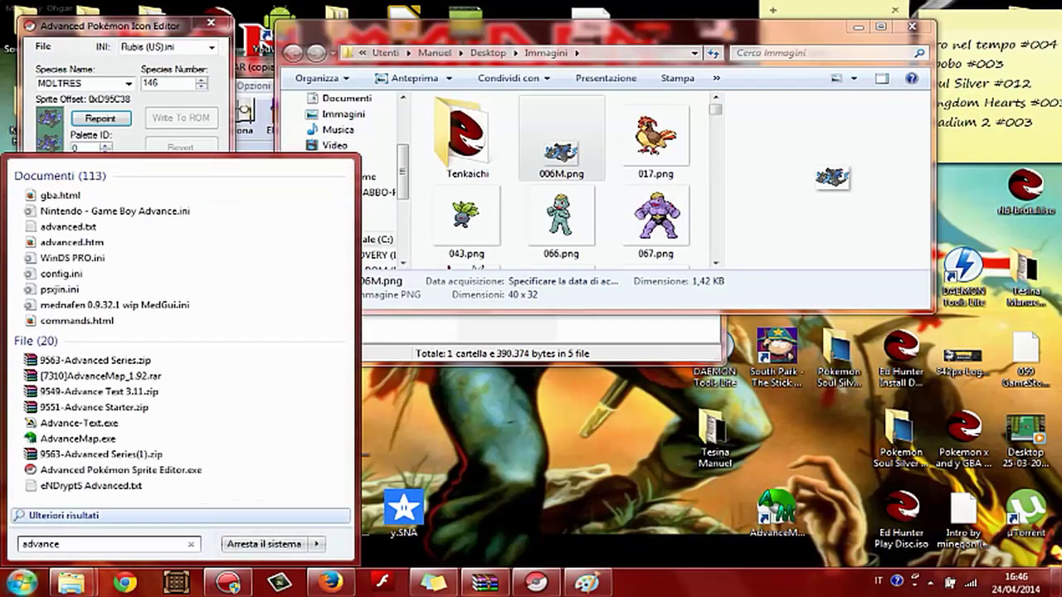
type("map")
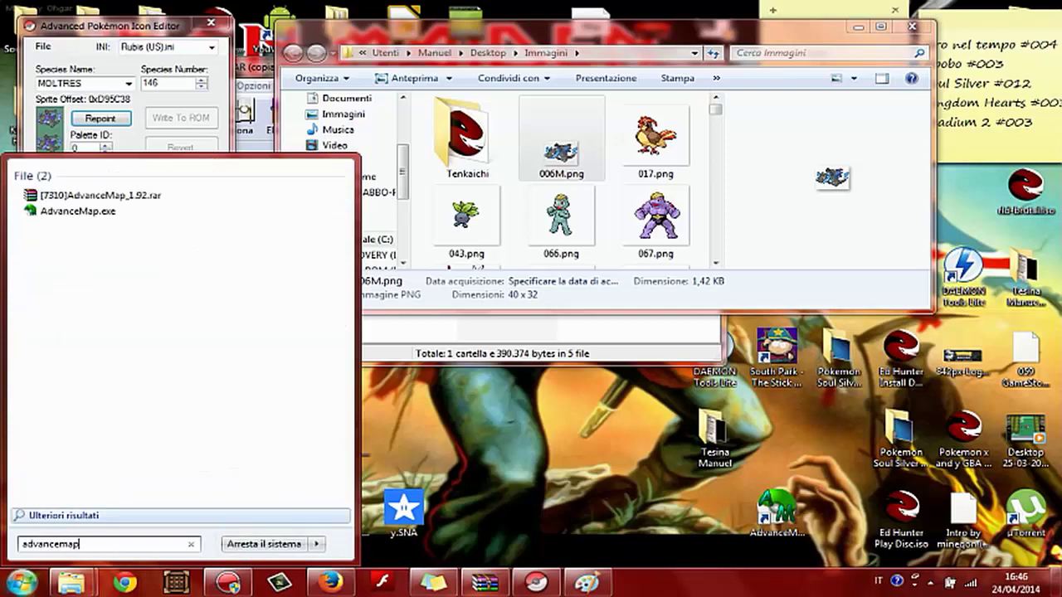
key("Down")
key("Down")
key("Return")
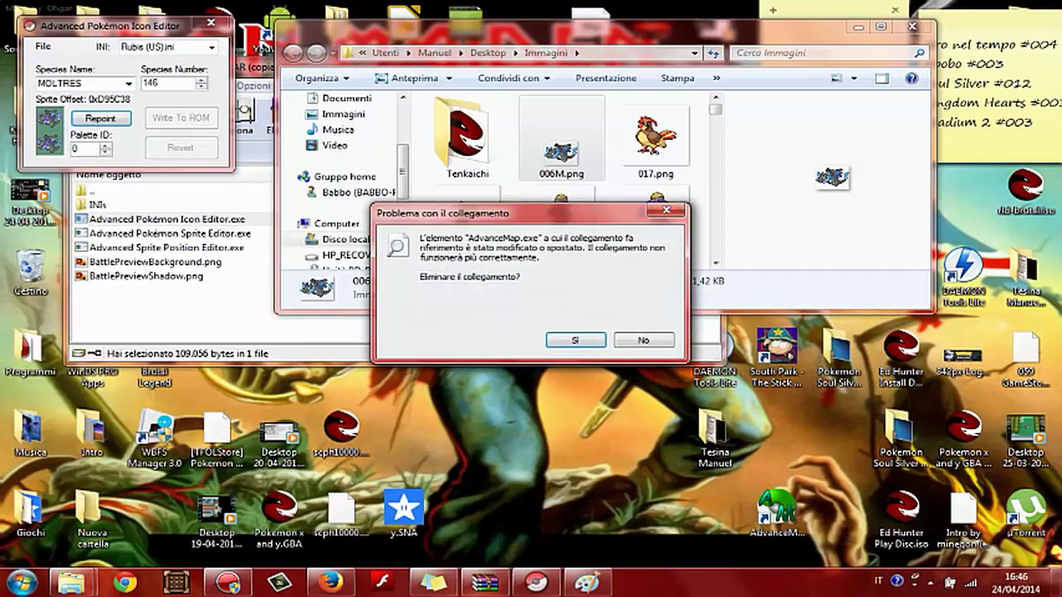
key("Return")
- Search the computer for "advance map", open the archive [7310]AdvanceMap_1.92.rar and dismiss the WinRAR licence notice
key("super")
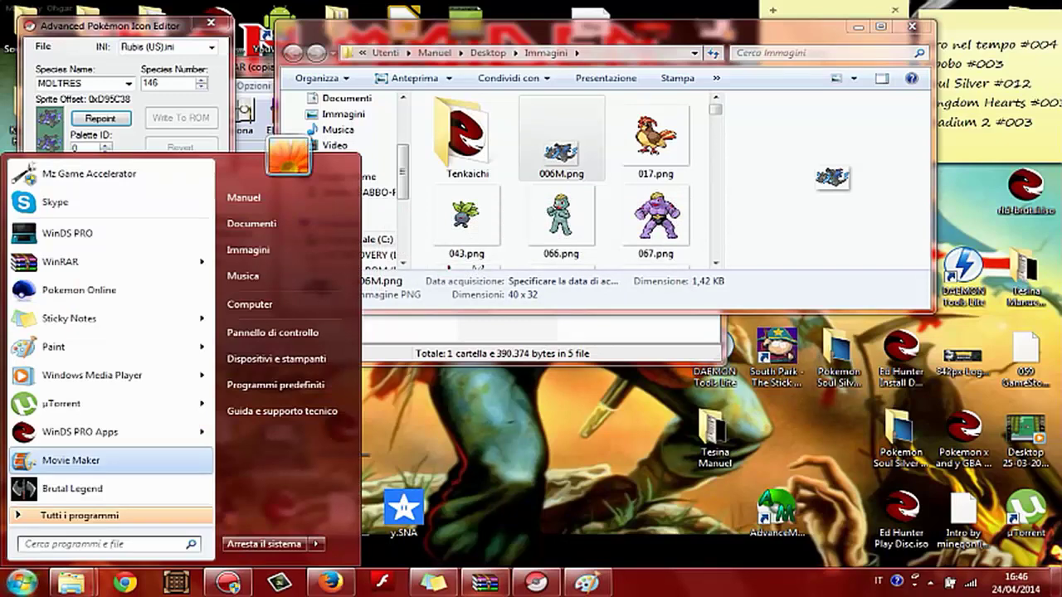
type("advance")
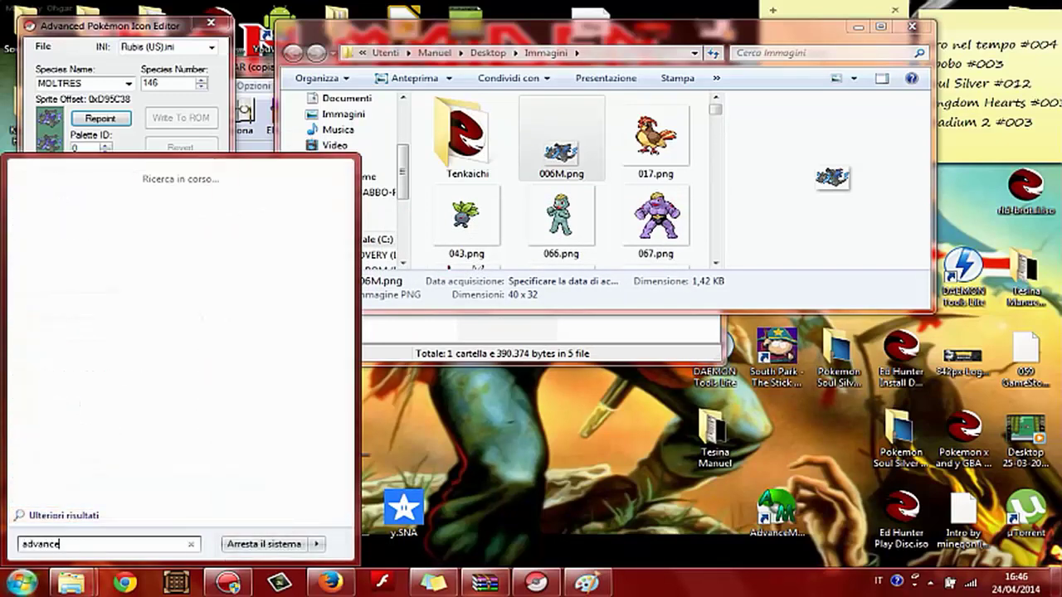
type(" map")
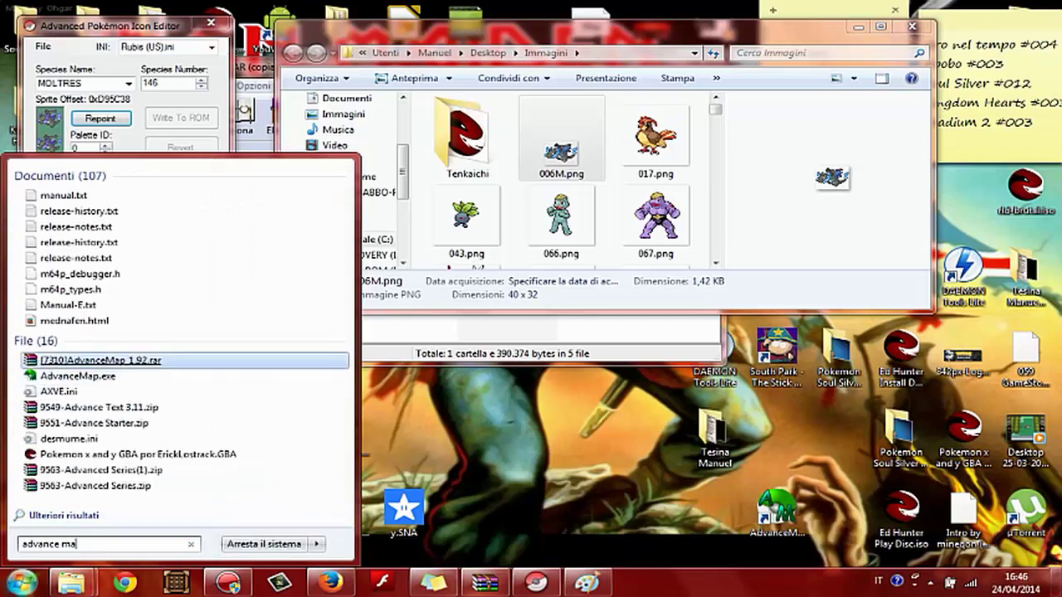
key("Return")
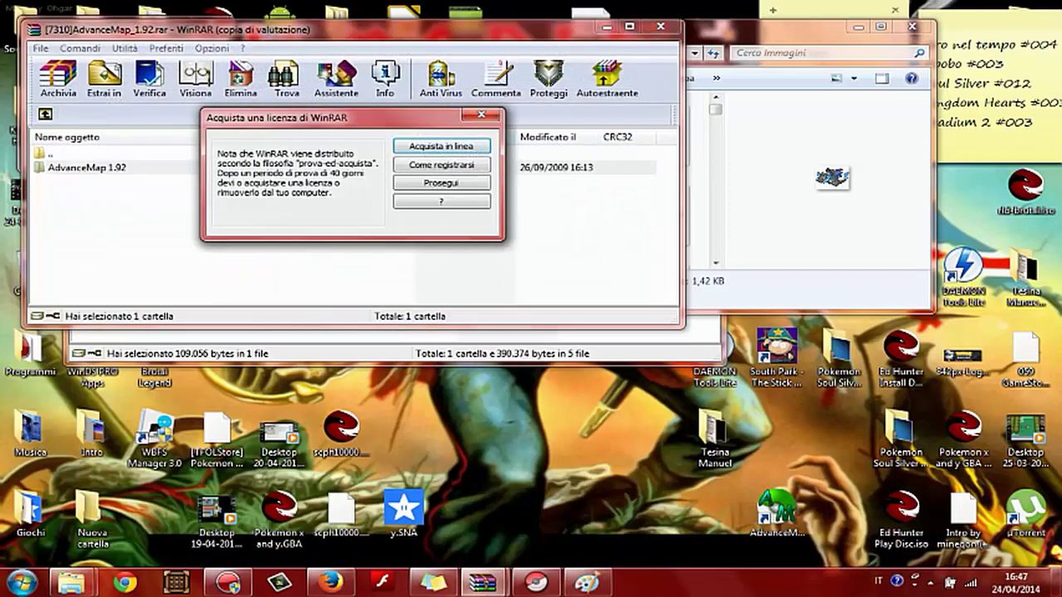
left_click(481, 116)
- Run AdvanceMap.exe from the AdvanceMap 1.92 folder inside the archive
left_click(87, 167)
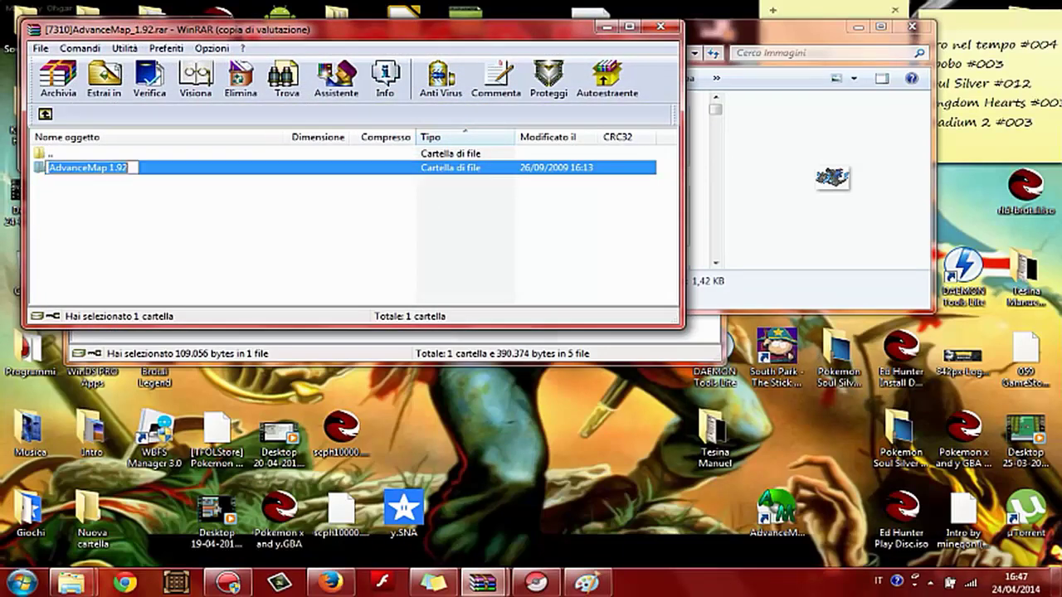
double_click(158, 168)
double_click(120, 211)
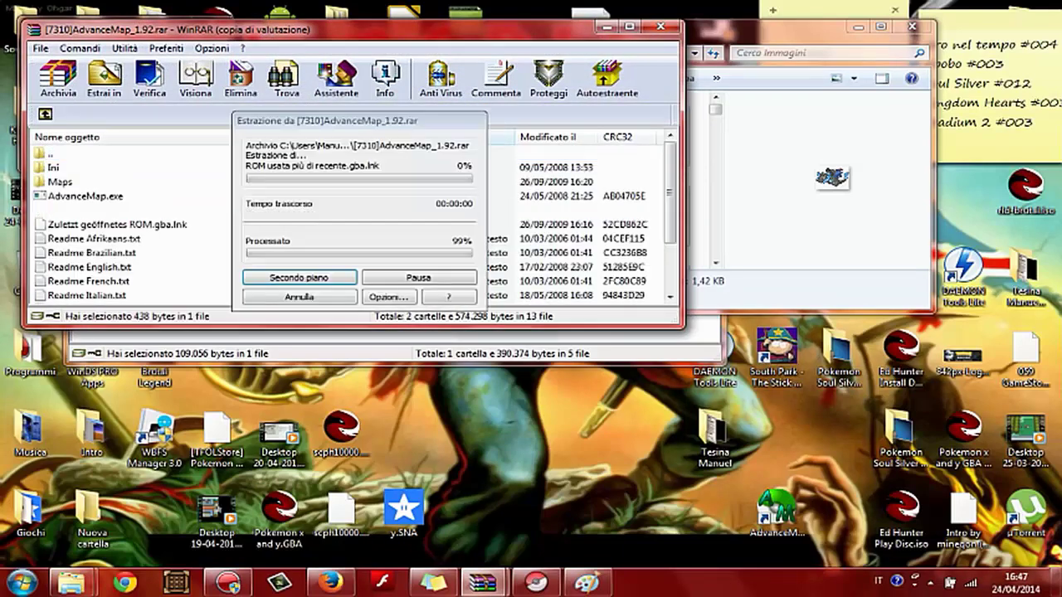
double_click(87, 197)
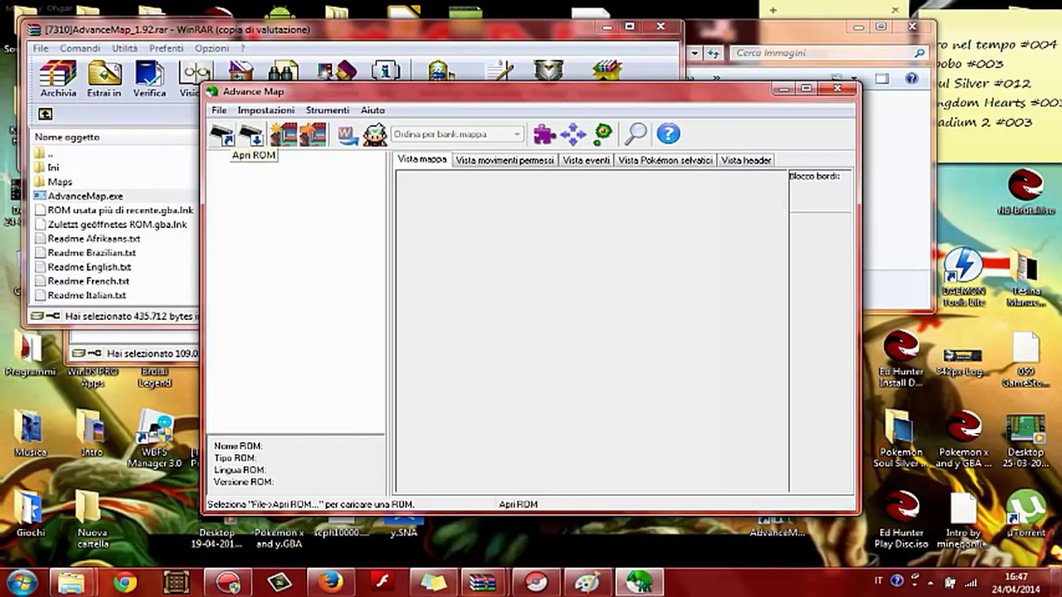
- Load the ROM Pokemon Ruby.gba from the Manu folder into Advance Map
left_click(219, 109)
left_click(241, 125)
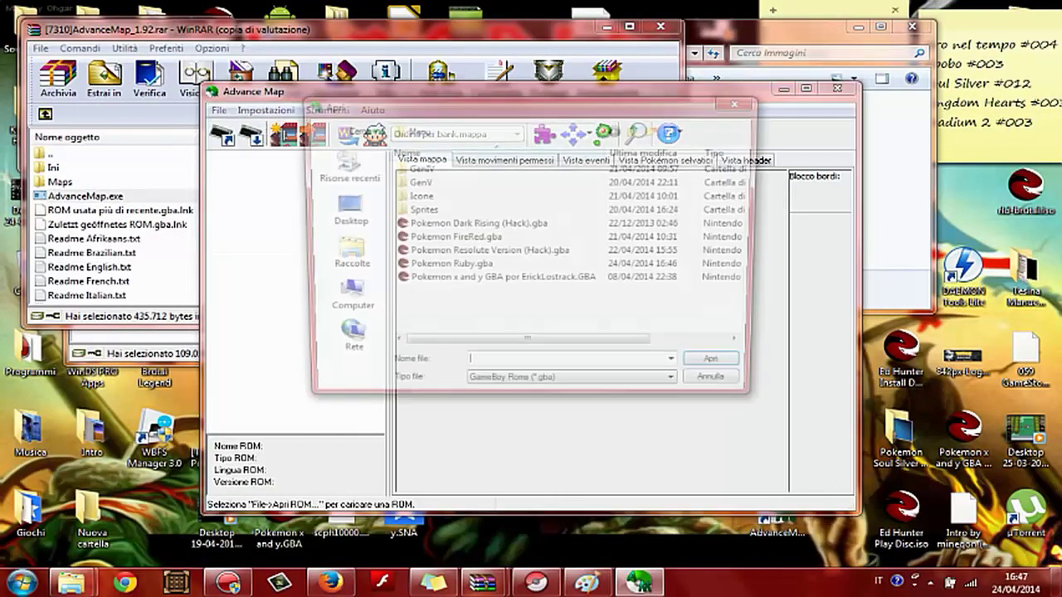
double_click(448, 267)
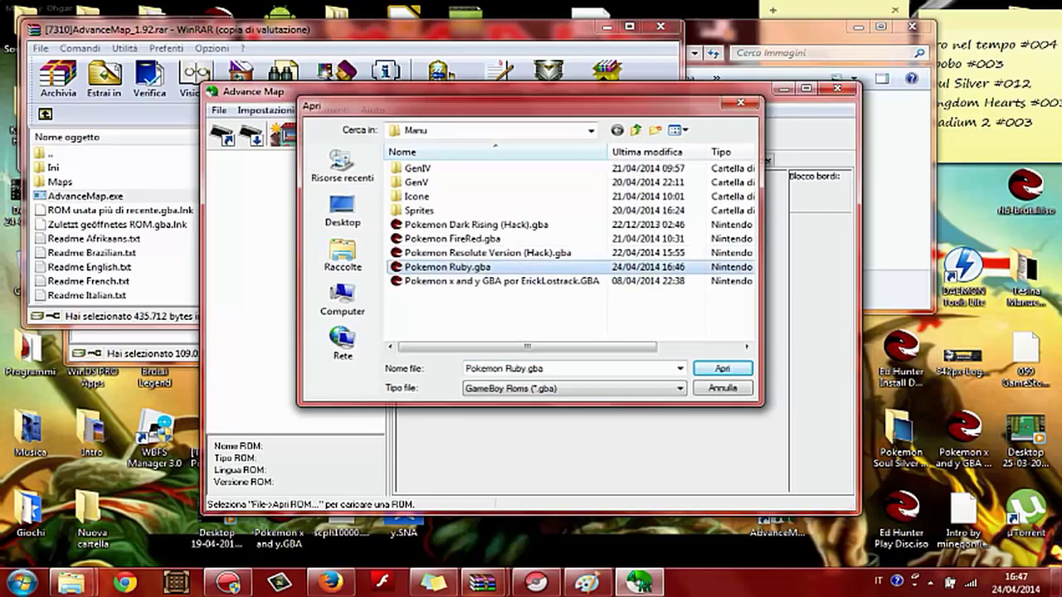
key("Return")
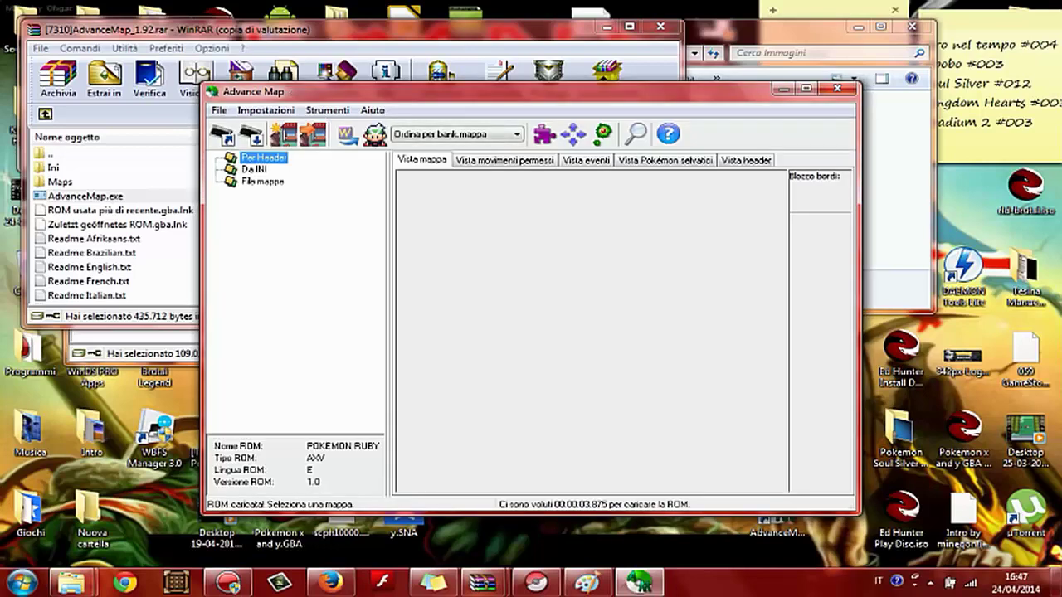
- Expand Route 110 in the INI-based map list and display the map ROUTE 110 (0.25)
double_click(253, 169)
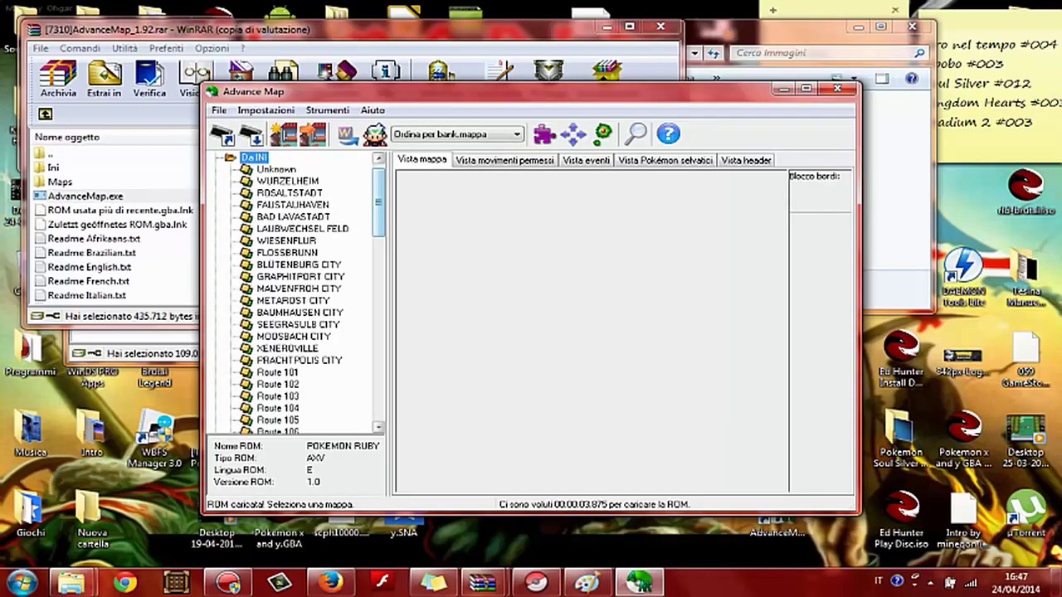
left_click_drag(378, 203, 379, 266)
left_click(278, 228)
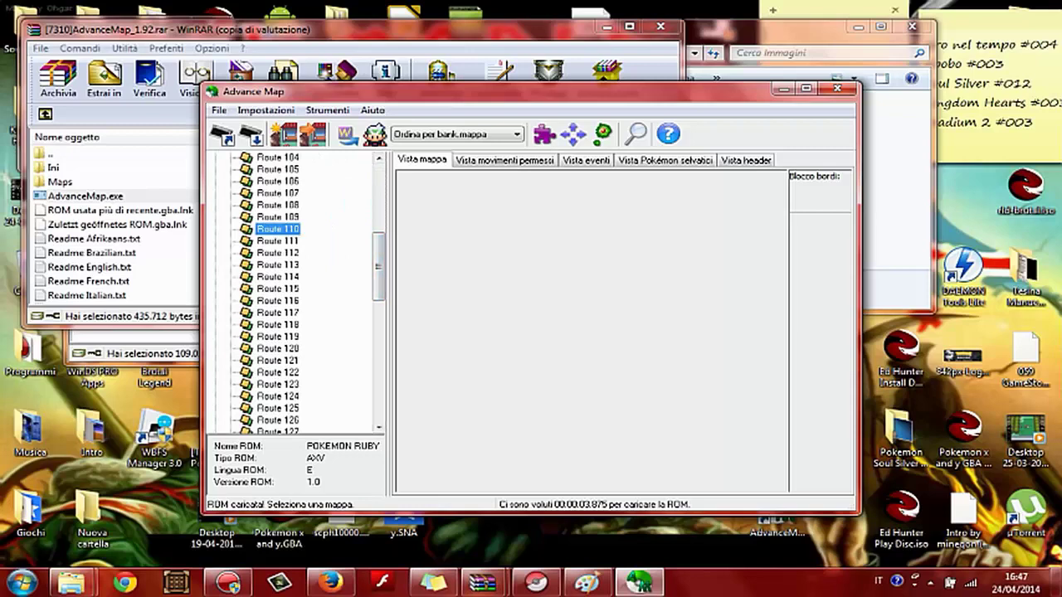
double_click(278, 229)
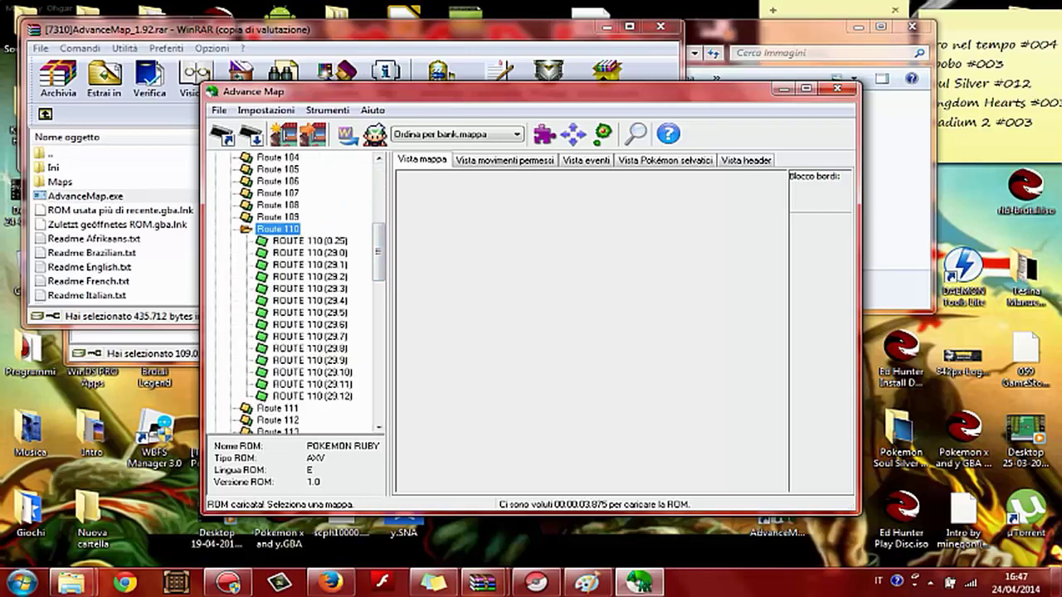
double_click(309, 240)
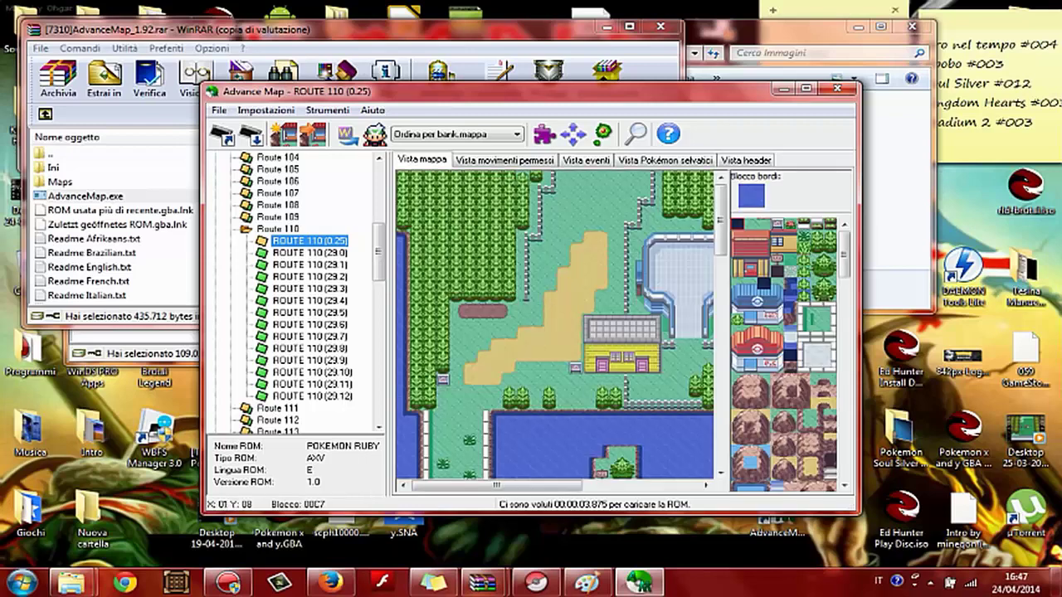
- Browse the Route 110 submaps in the map list, from ROUTE 110 (29.0) through ROUTE 110 (29.12)
double_click(310, 253)
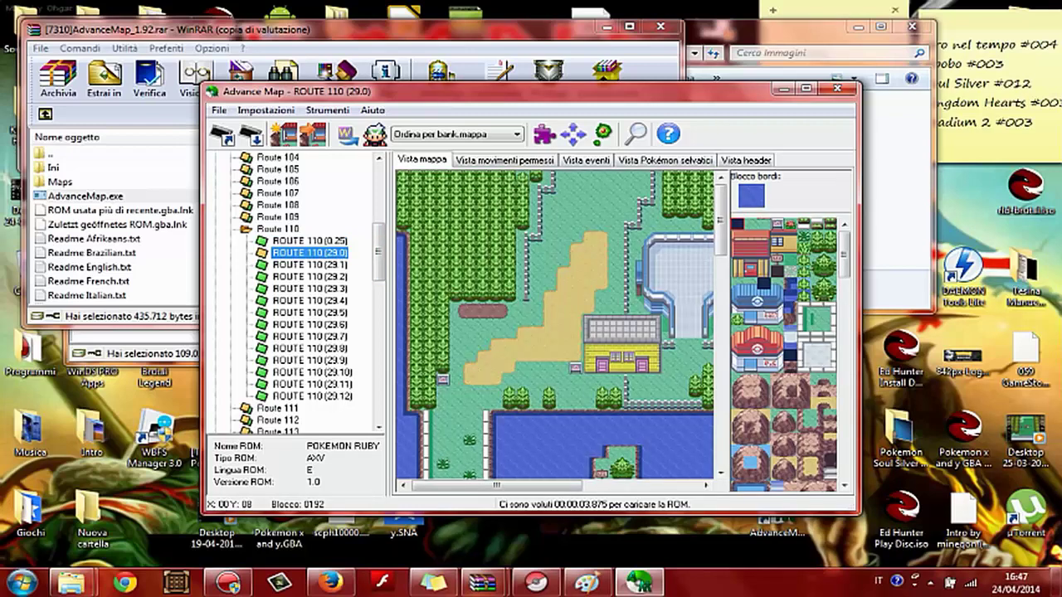
double_click(310, 265)
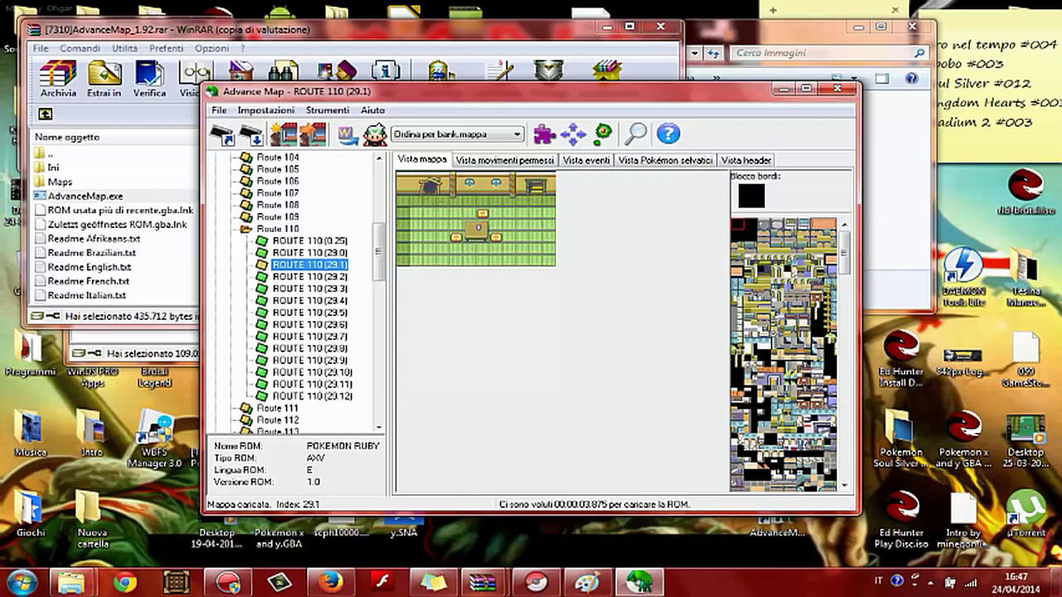
left_click(310, 289)
left_click(310, 277)
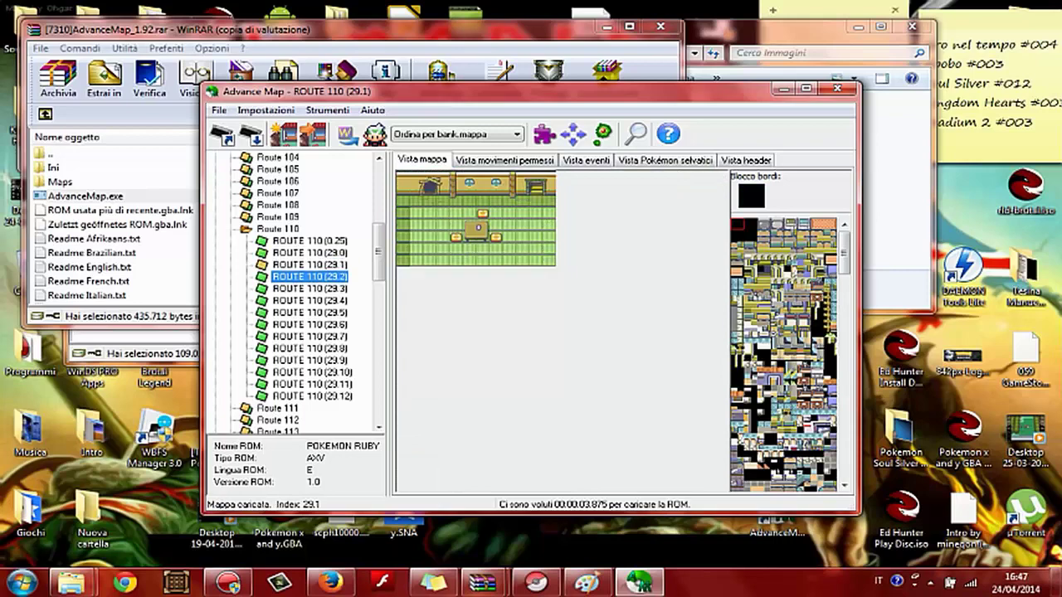
double_click(310, 277)
double_click(309, 289)
double_click(309, 301)
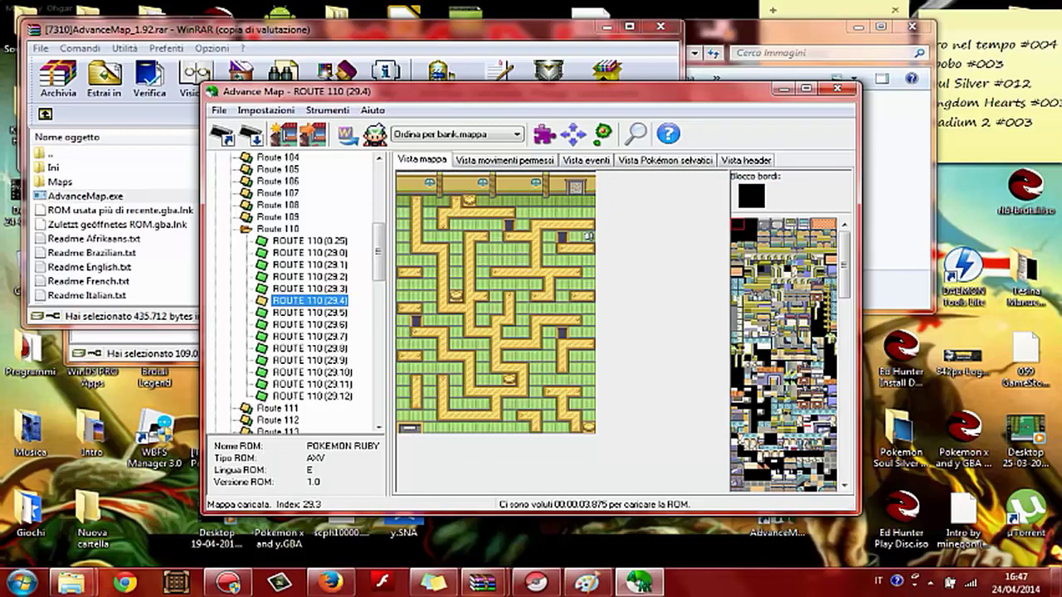
double_click(309, 312)
double_click(309, 361)
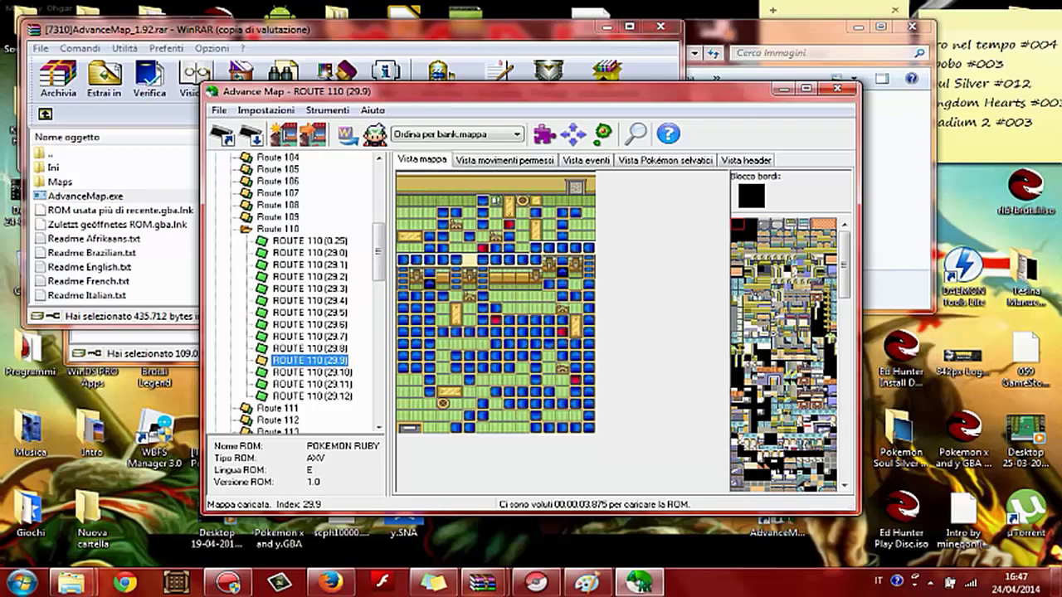
double_click(311, 373)
double_click(311, 384)
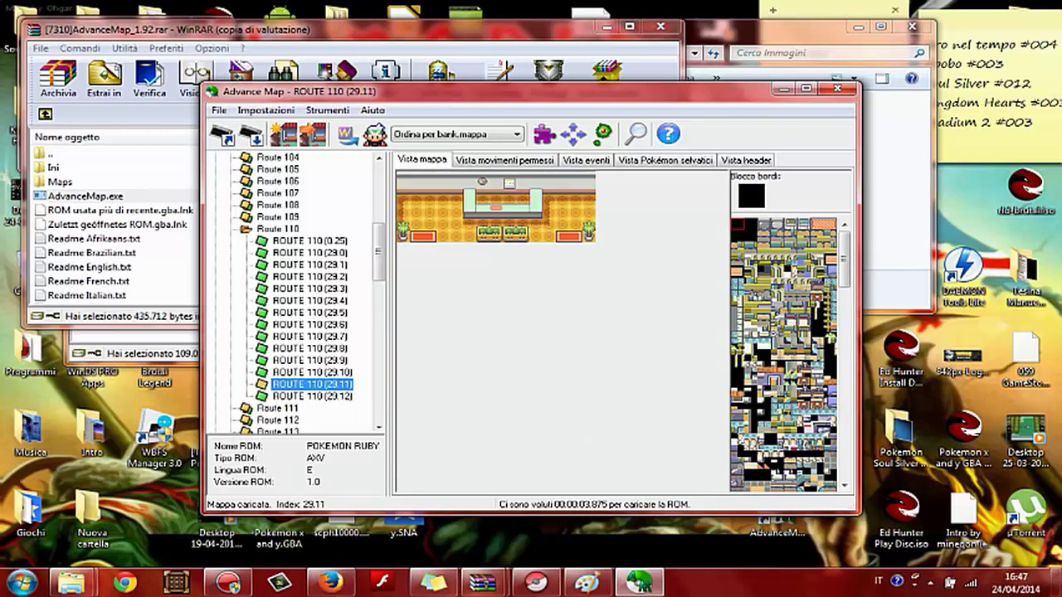
double_click(311, 396)
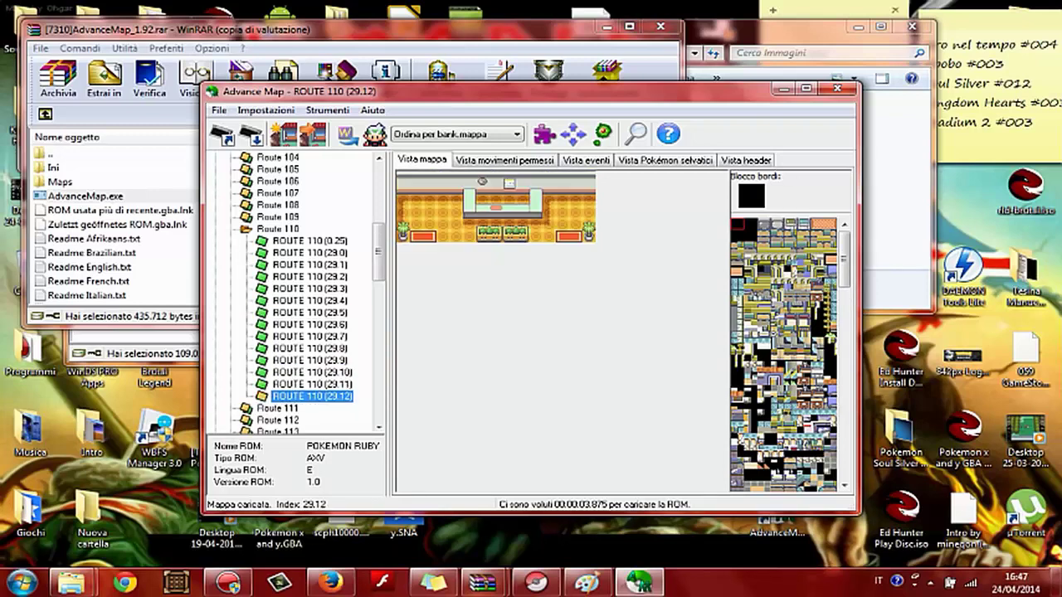
double_click(311, 384)
double_click(311, 397)
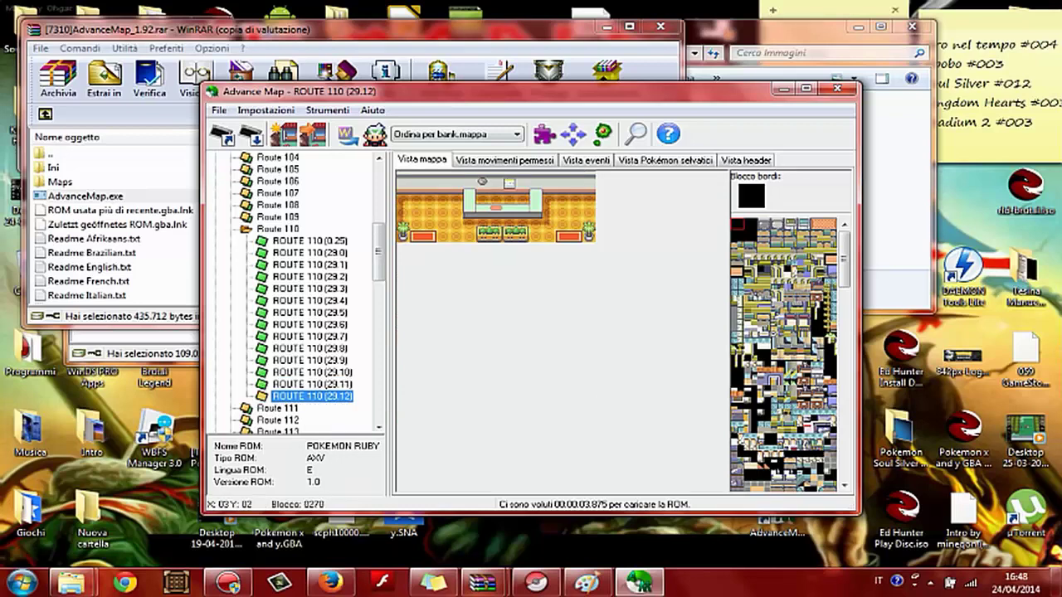
- Review several Route 110 submaps again and return to the map ROUTE 110 (0.25)
left_click(505, 160)
left_click(422, 159)
key("Up")
key("Up")
key("Up")
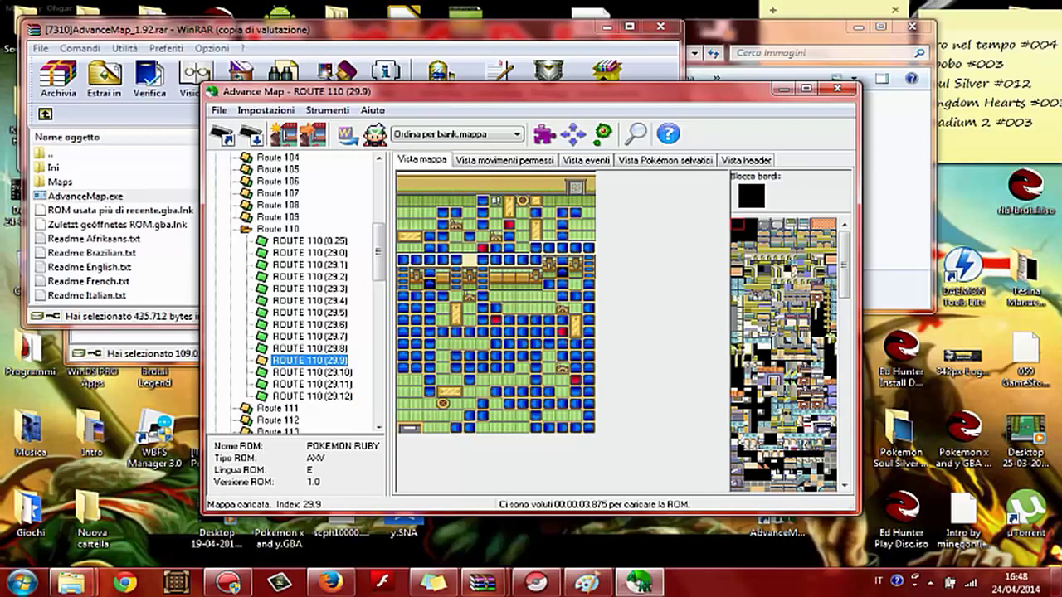
left_click(310, 240)
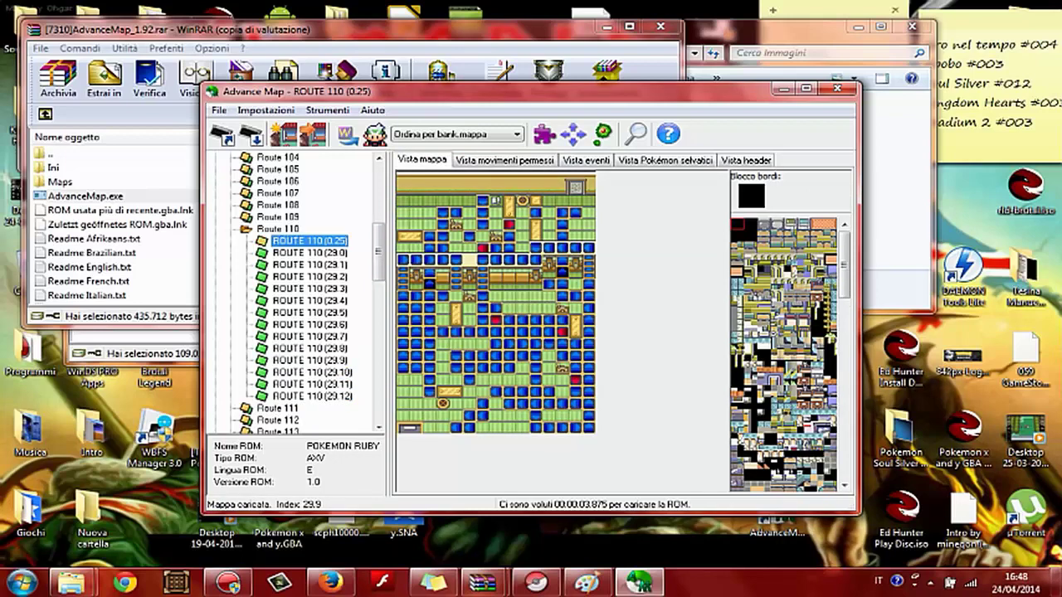
key("Down")
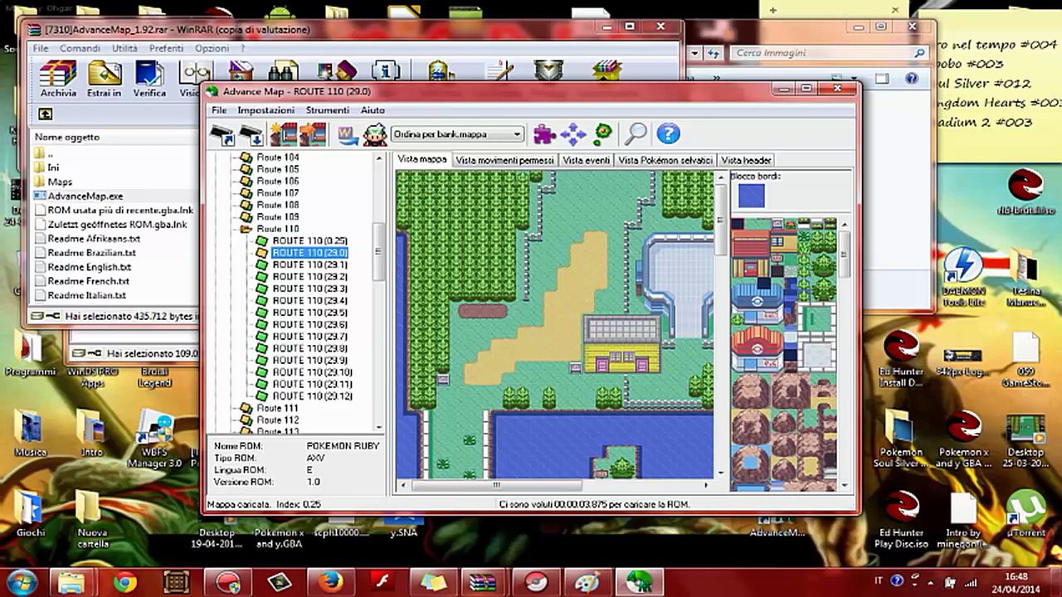
key("Down")
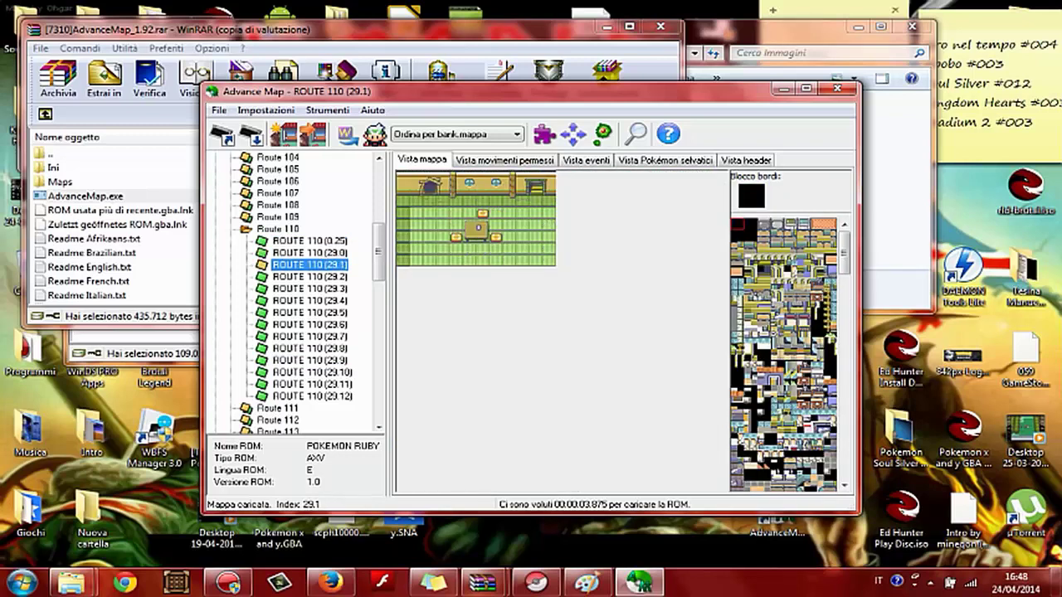
key("Up")
key("Up")
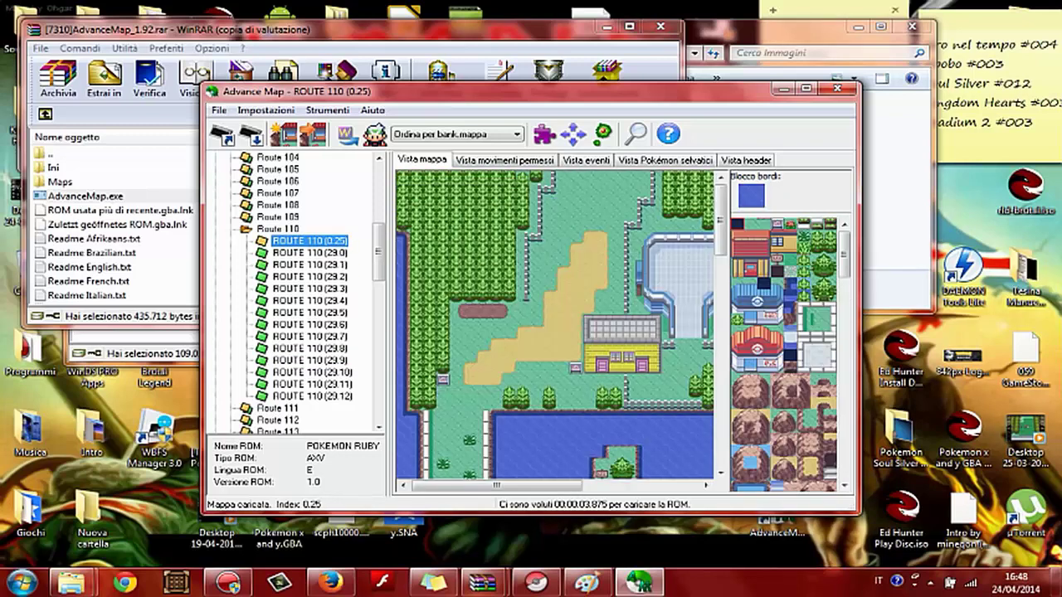
- Show the wild Pokémon of ROUTE 110 (0.25) and set Pokemon2 in the tall grass to MOLTRES
left_click(664, 160)
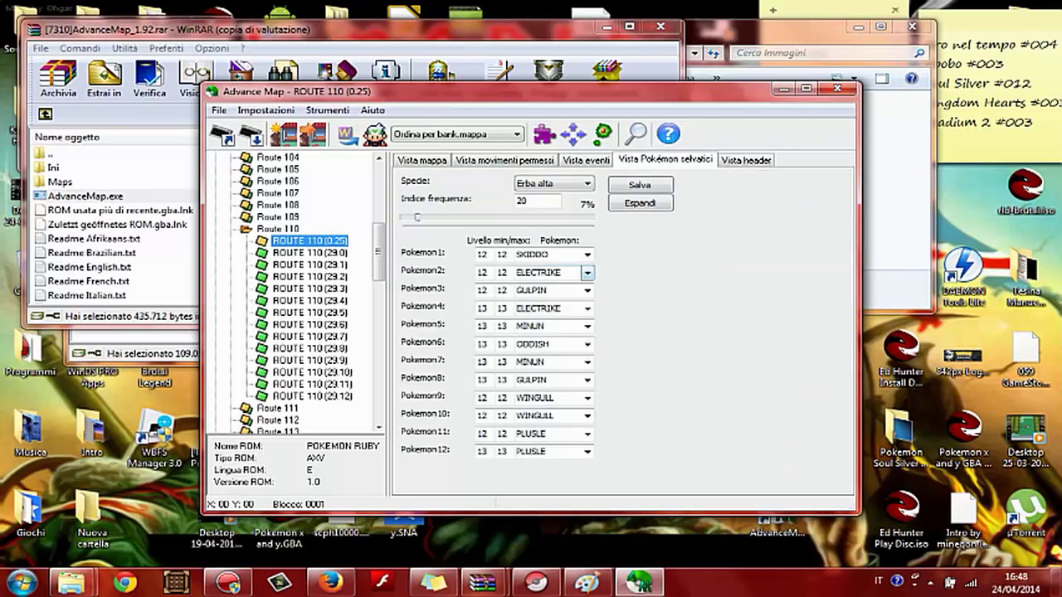
left_click(588, 272)
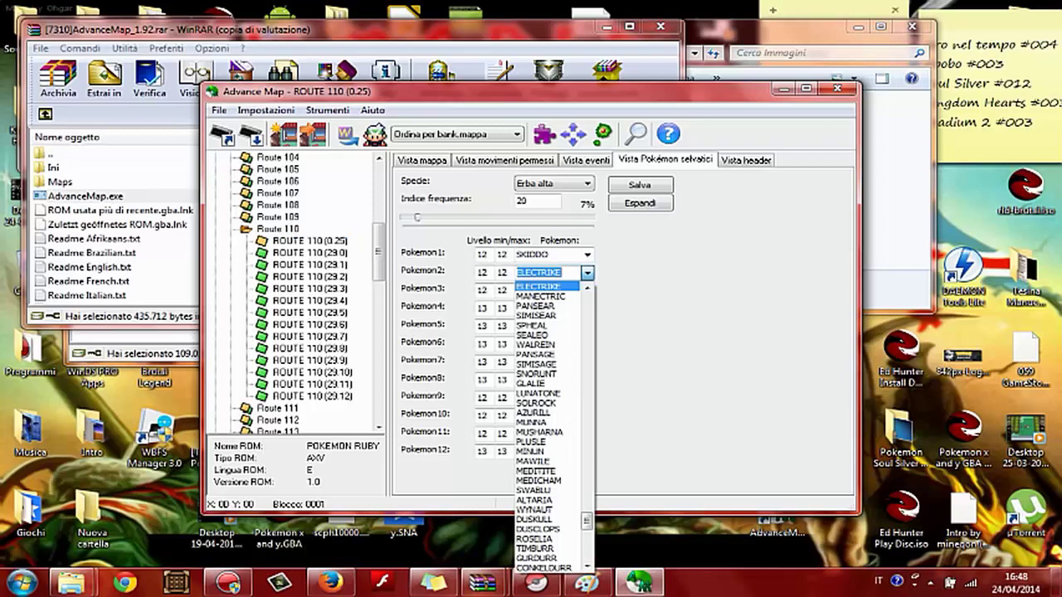
type("molTRES")
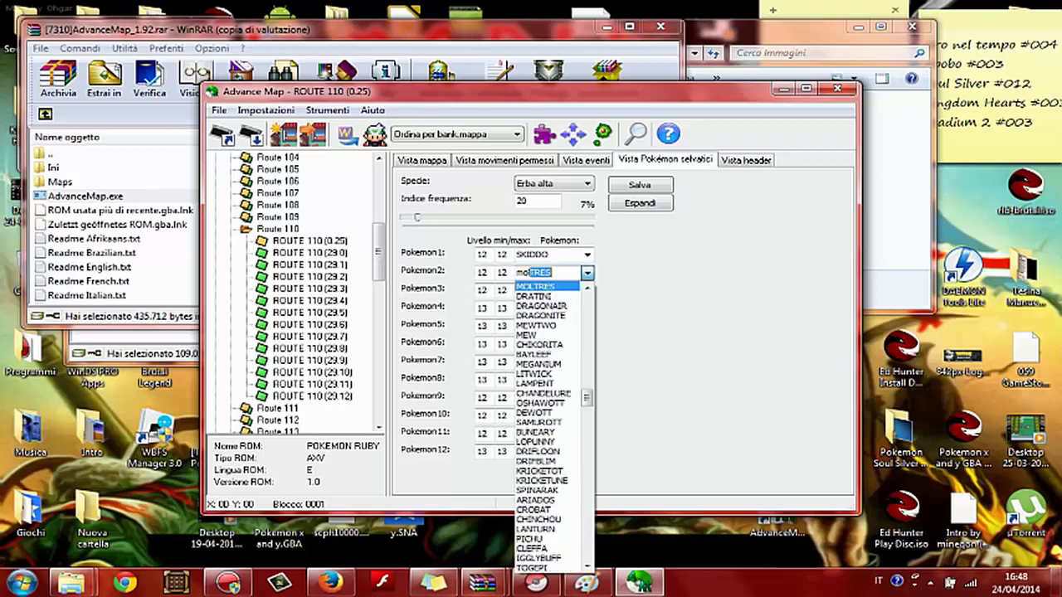
key("Return")
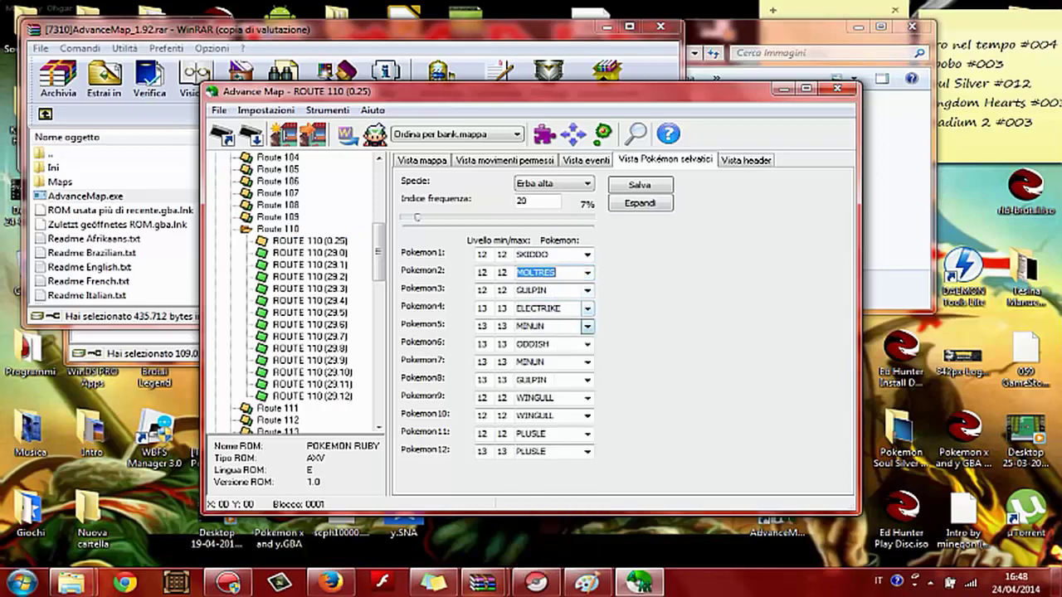
- Set the wild Pokémon entries Pokemon5 and Pokemon7 to MOLTRES
left_click(587, 326)
left_click(588, 326)
left_click(587, 326)
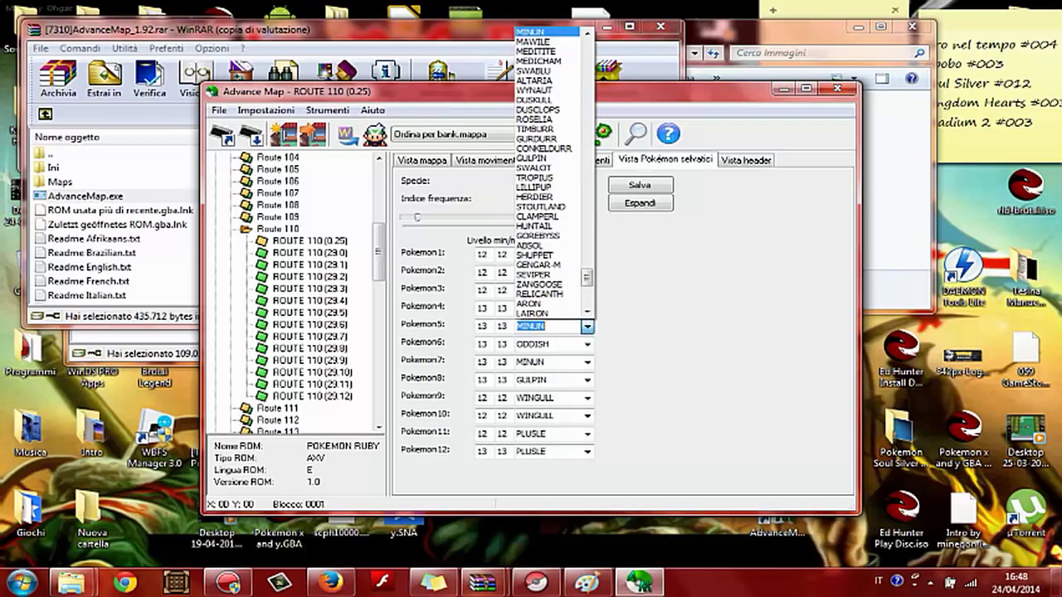
type("moltg")
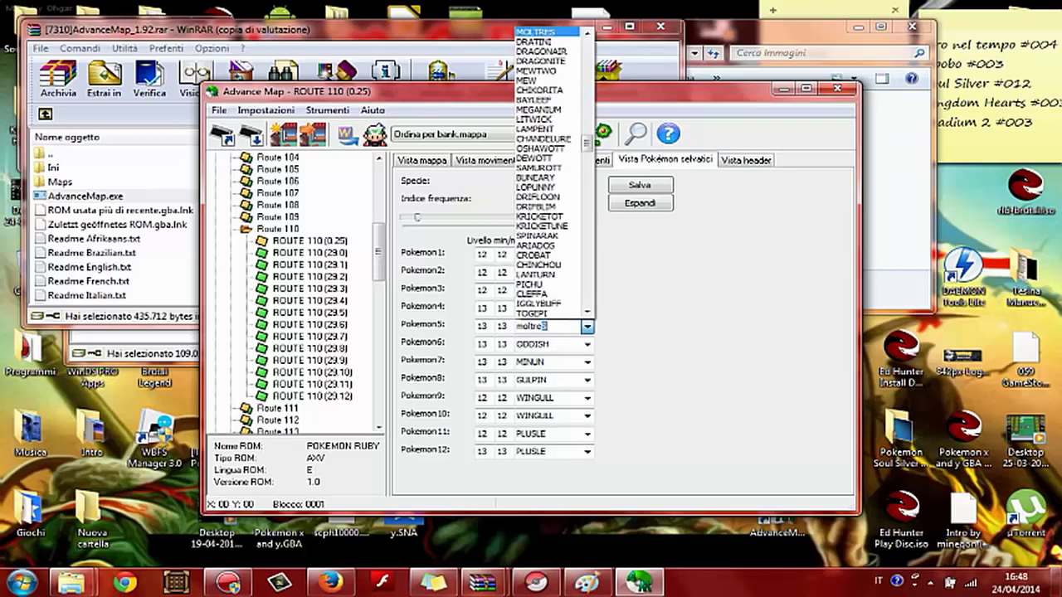
key("Return")
left_click(587, 362)
type("moltres")
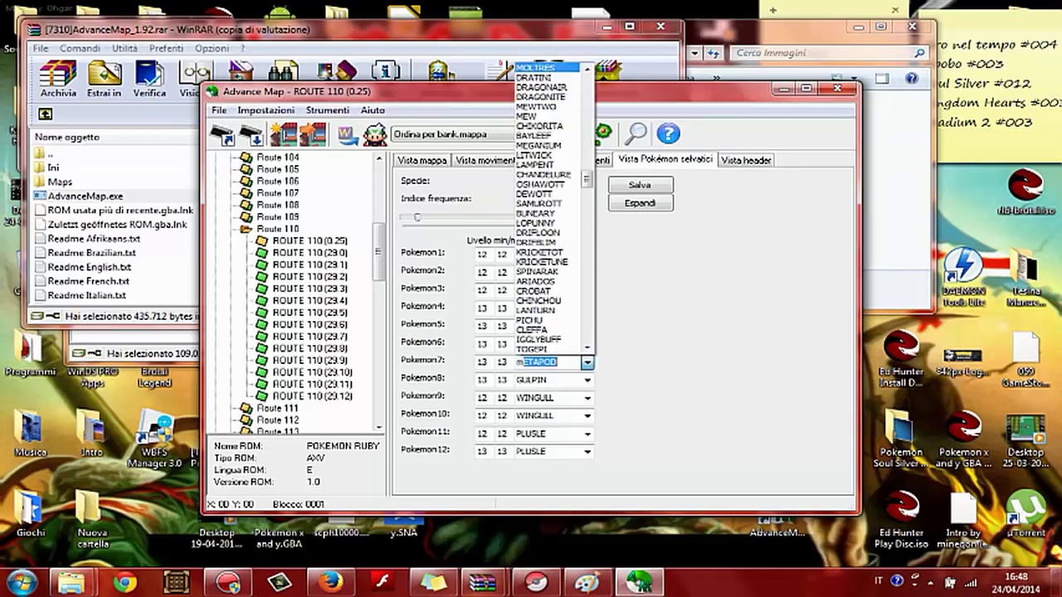
left_click(586, 380)
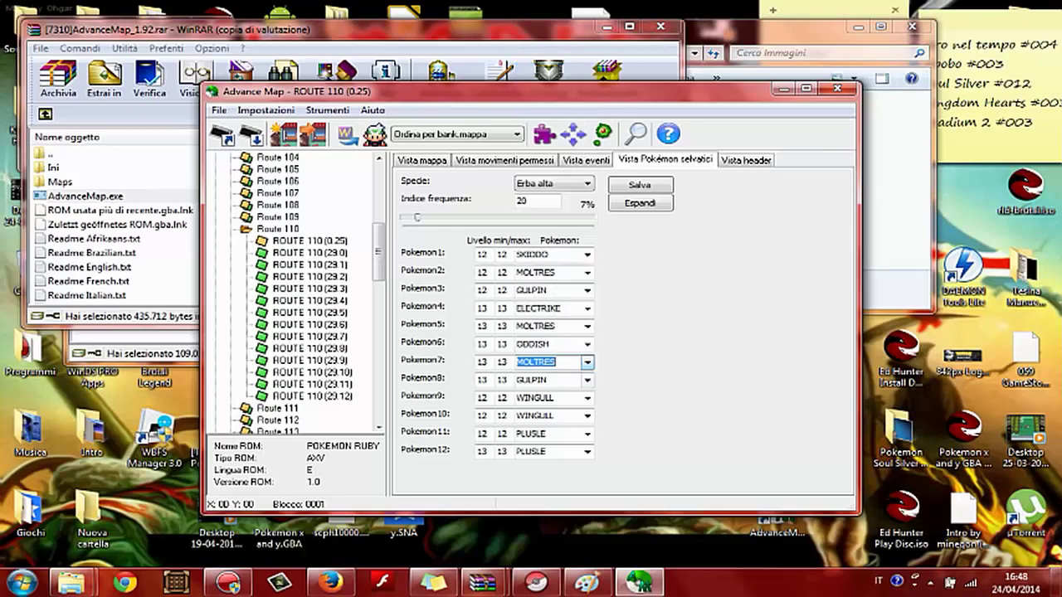
- Set the wild Pokémon entry Pokemon8 to MOLTRES and save the encounter changes and the map
left_click(586, 379)
type("moltre")
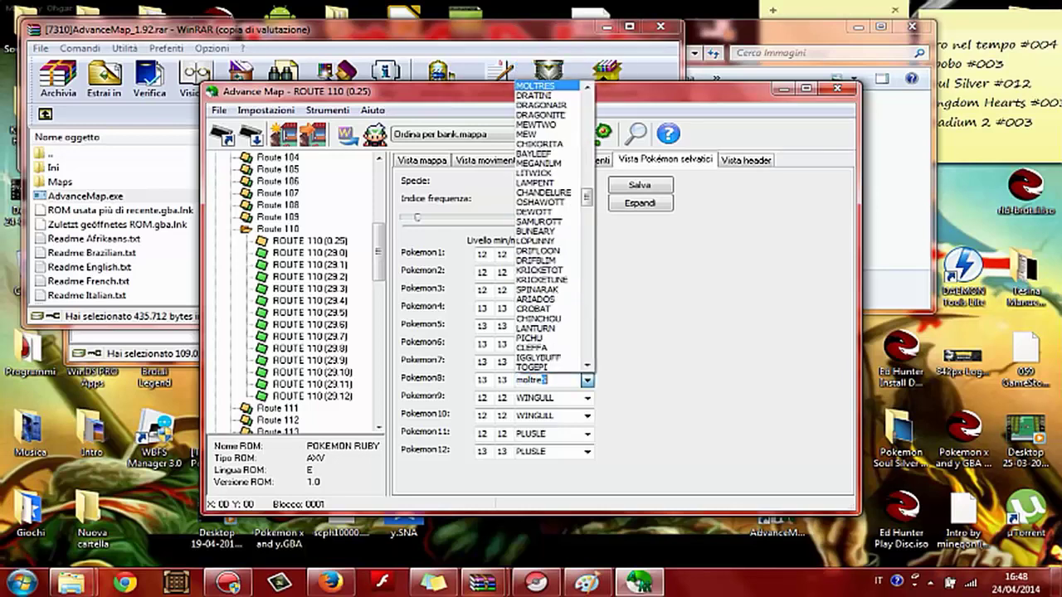
type("s")
key("Return")
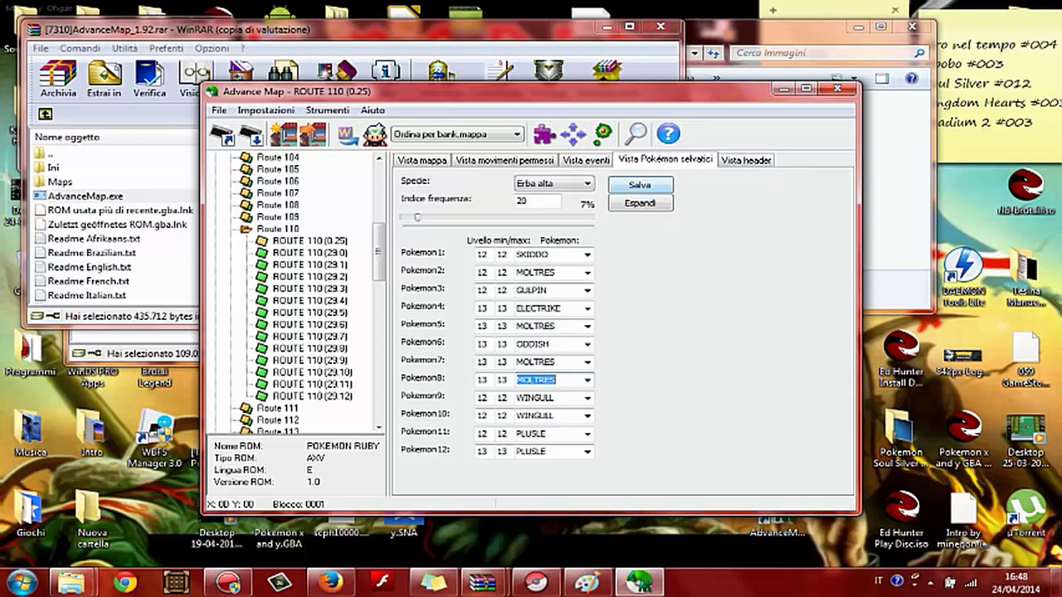
left_click(640, 185)
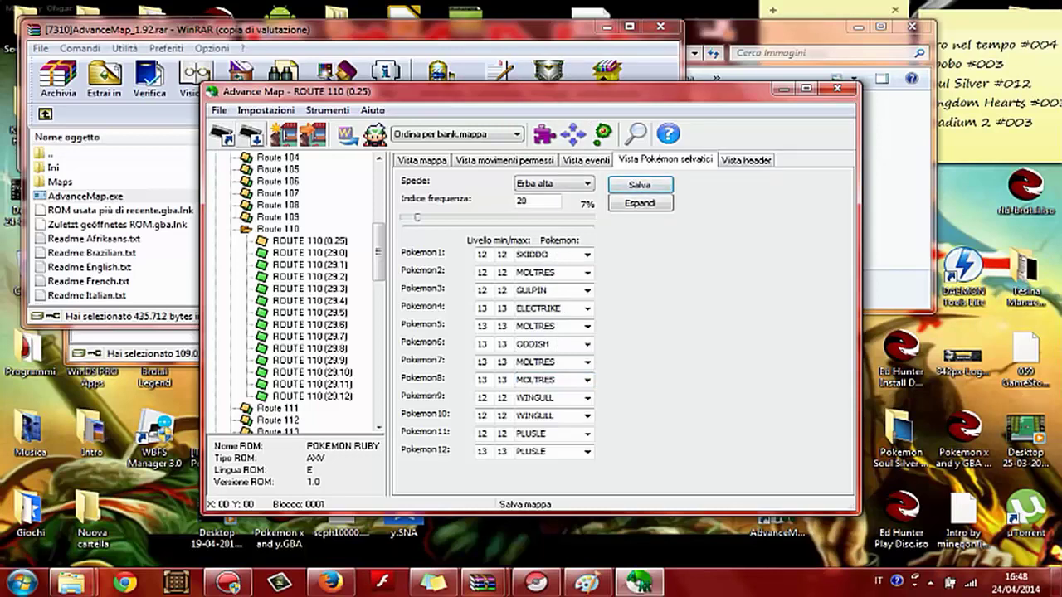
left_click(219, 110)
left_click(247, 166)
- Search the computer for "yape" and open the archive YAPE v0.9.rar
left_click(21, 583)
type("yape")
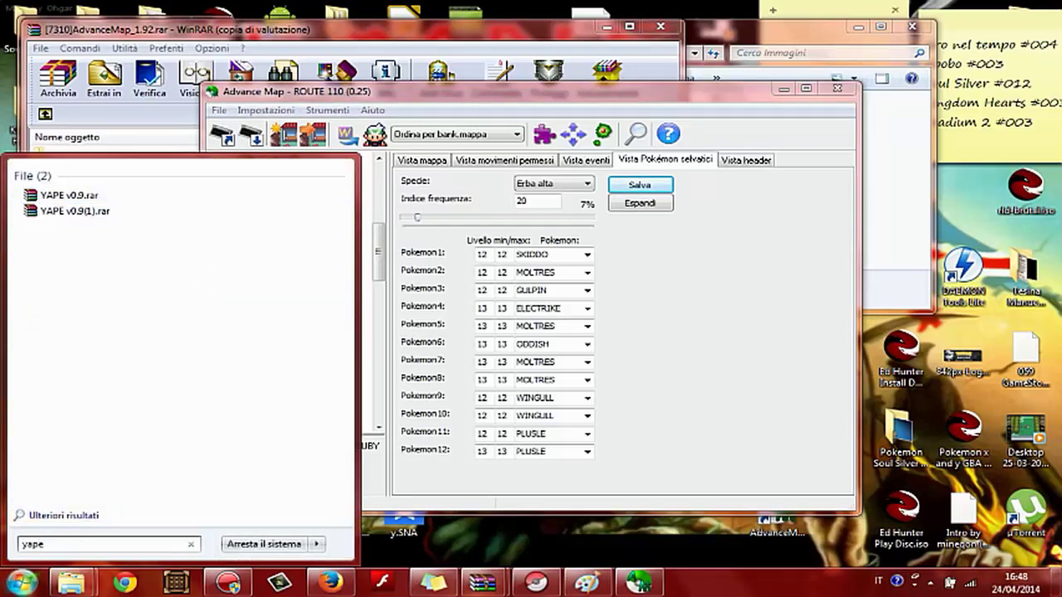
left_click(70, 196)
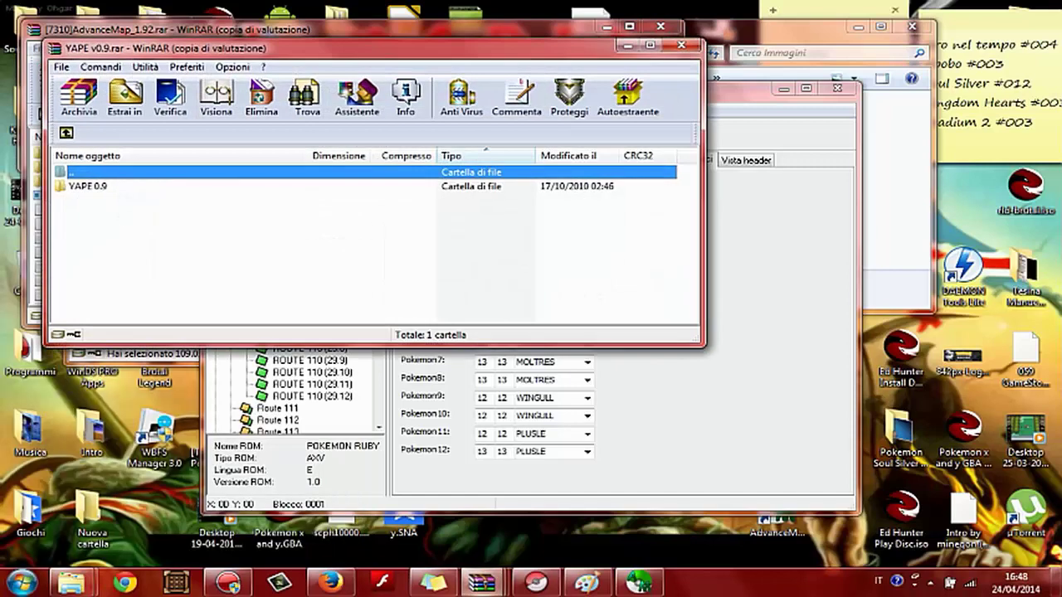
- Dismiss the WinRAR licence notice and run YAPE.exe from the YAPE 0.9 folder in the archive
left_click(87, 186)
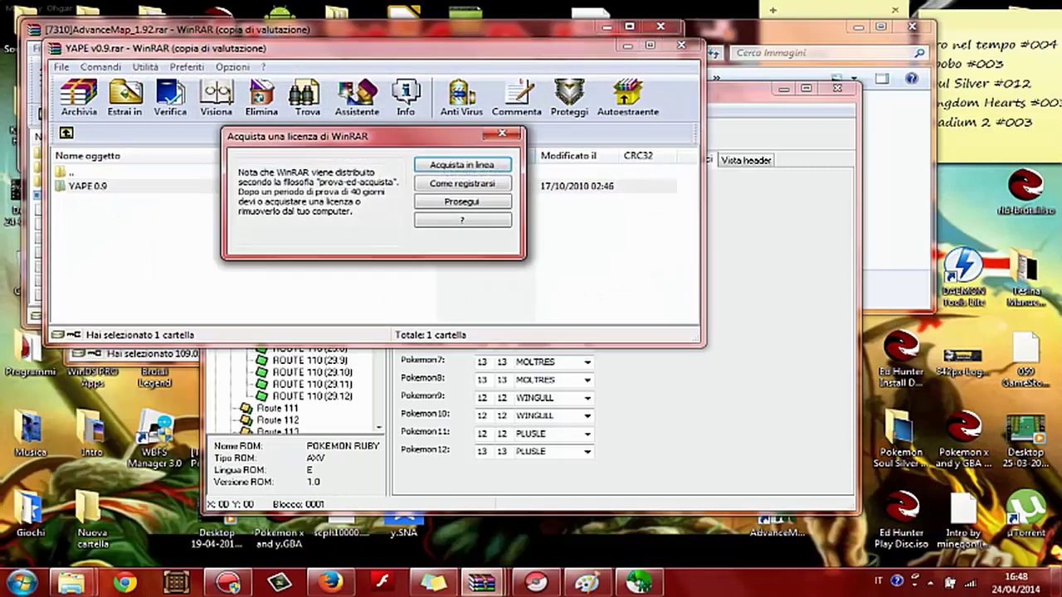
left_click(499, 135)
key("Return")
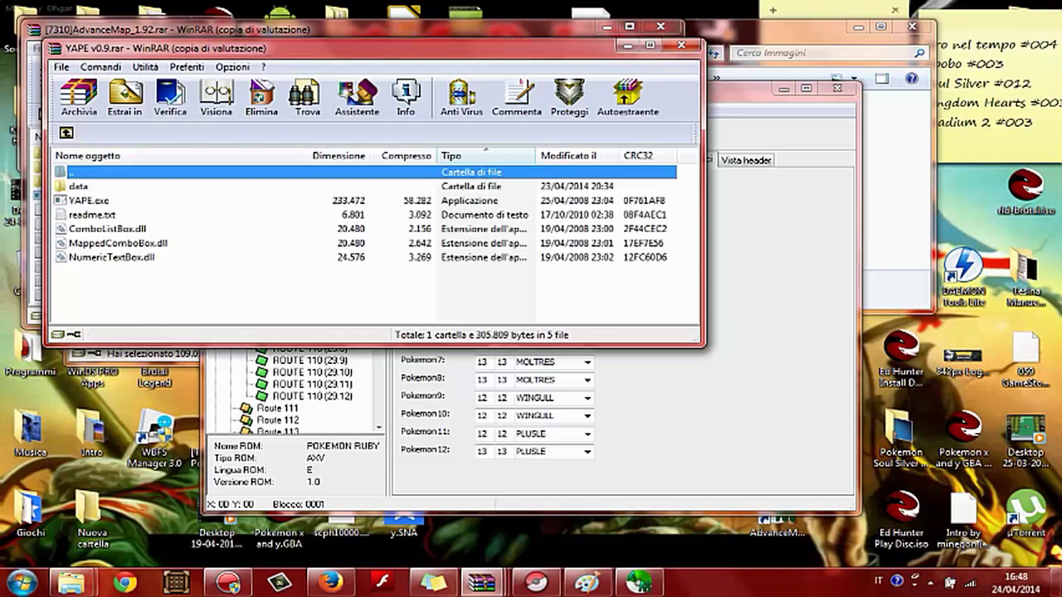
double_click(99, 200)
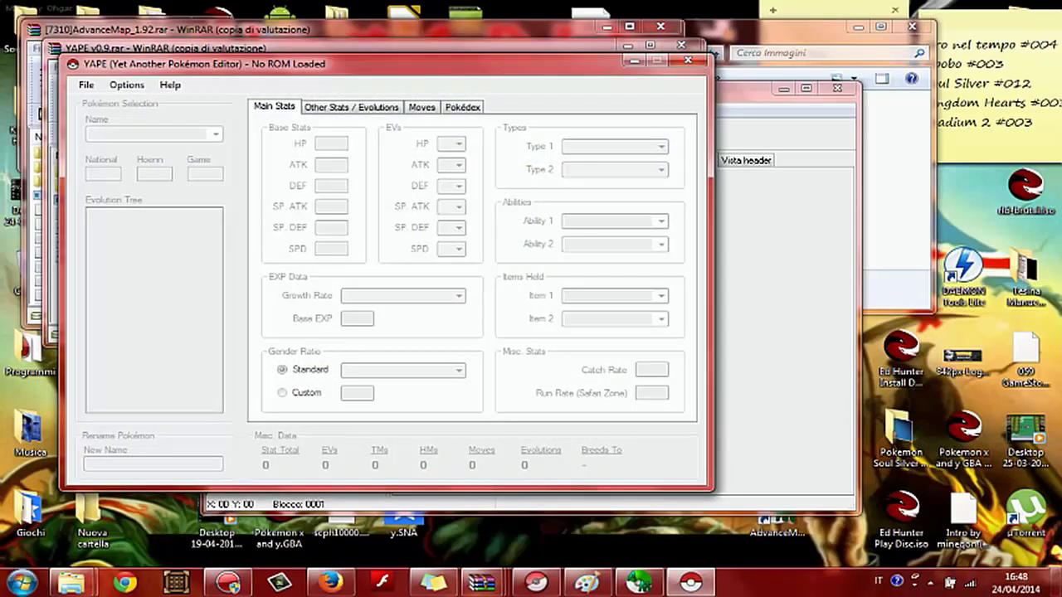
- Try to load the ROM Pokemon Ruby.gba from the Manu folder into YAPE
left_click(87, 85)
left_click(86, 85)
left_click(86, 84)
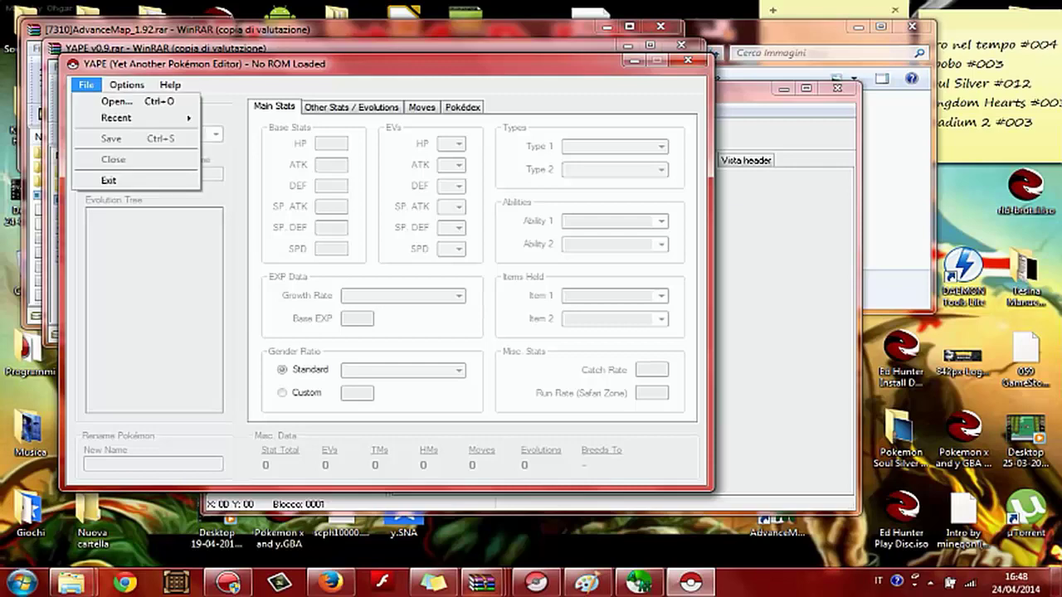
left_click(114, 101)
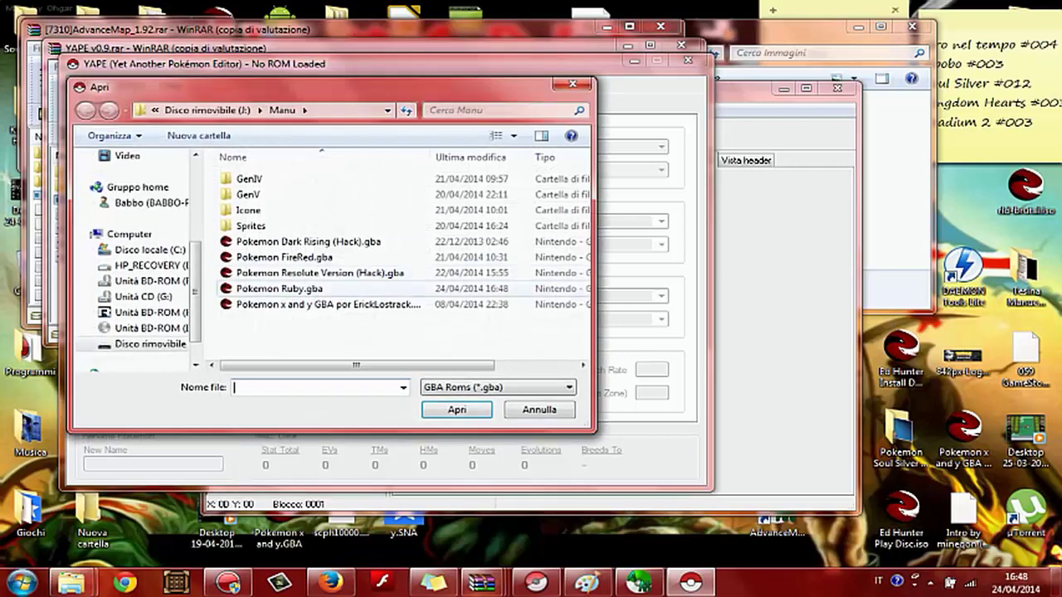
double_click(280, 288)
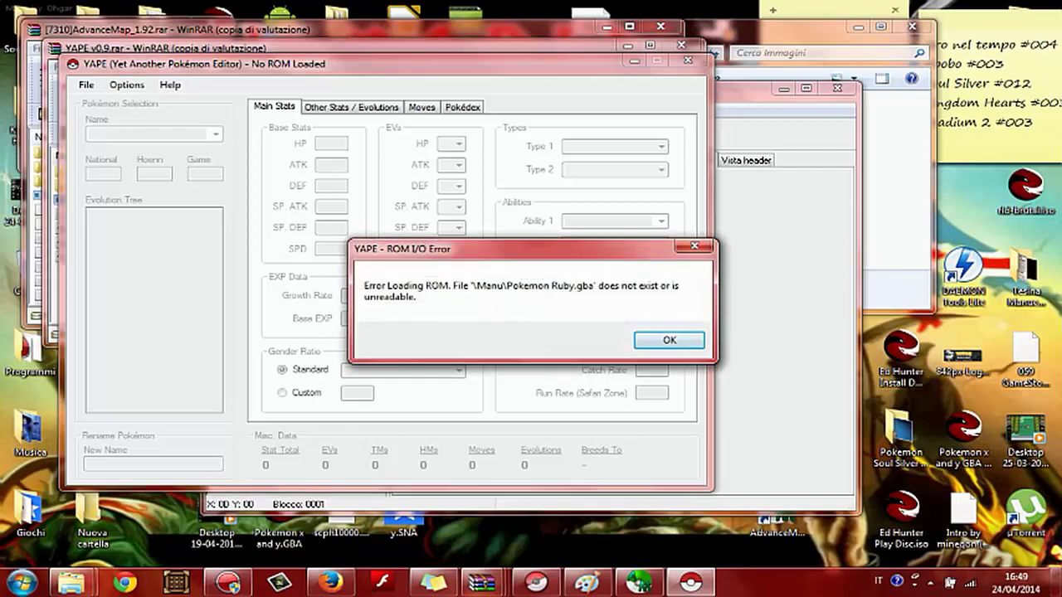
key("Return")
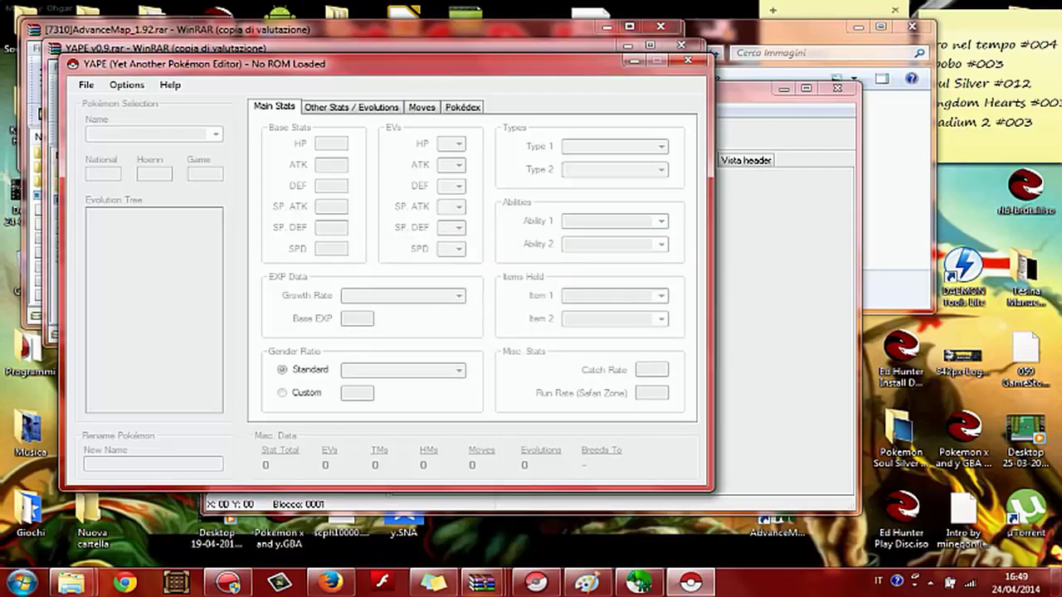
- Switch to Advance Map and close it
left_click(639, 582)
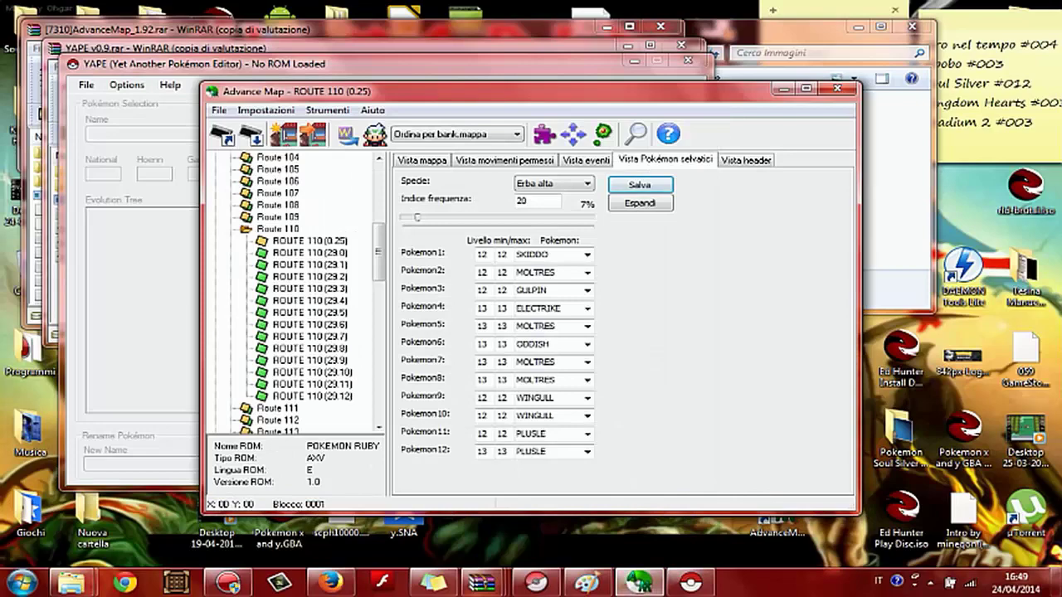
left_click(838, 89)
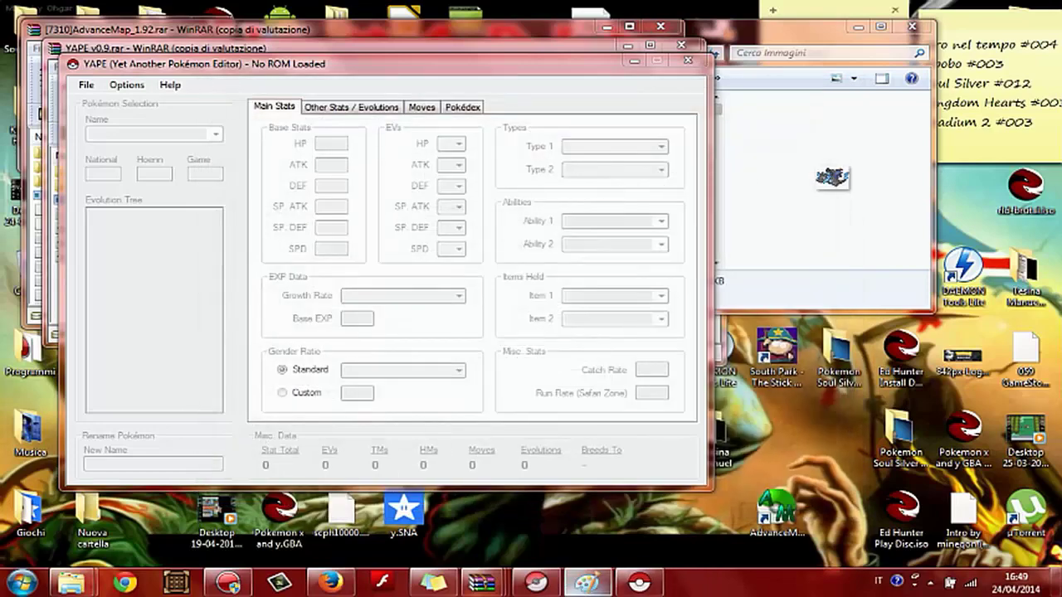
- Confirm the update of the AdvanceMap archive and load Pokemon Ruby.gba from the Manu folder into YAPE
key("Return")
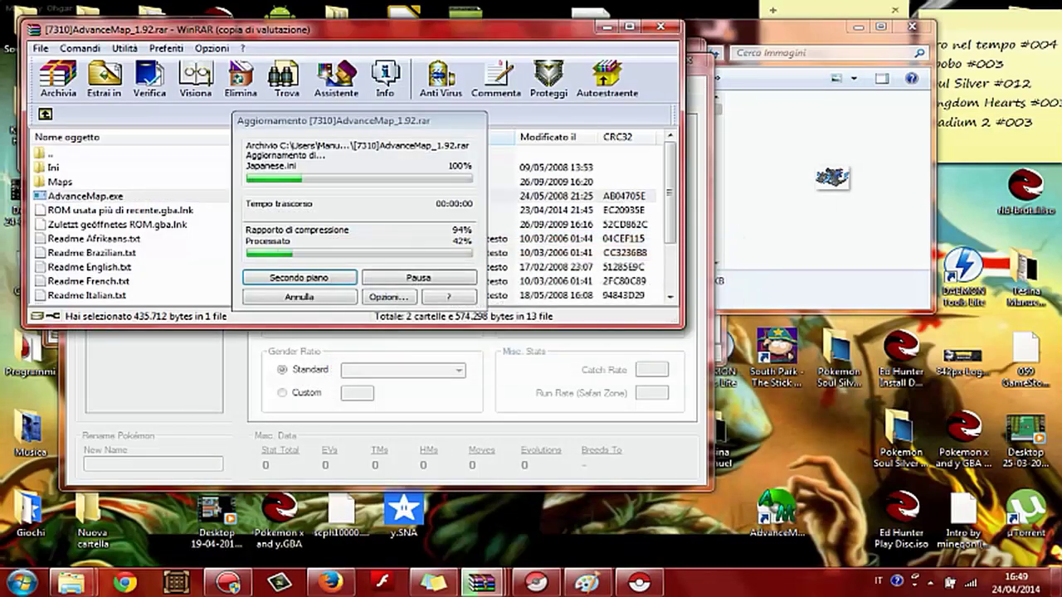
left_click(86, 84)
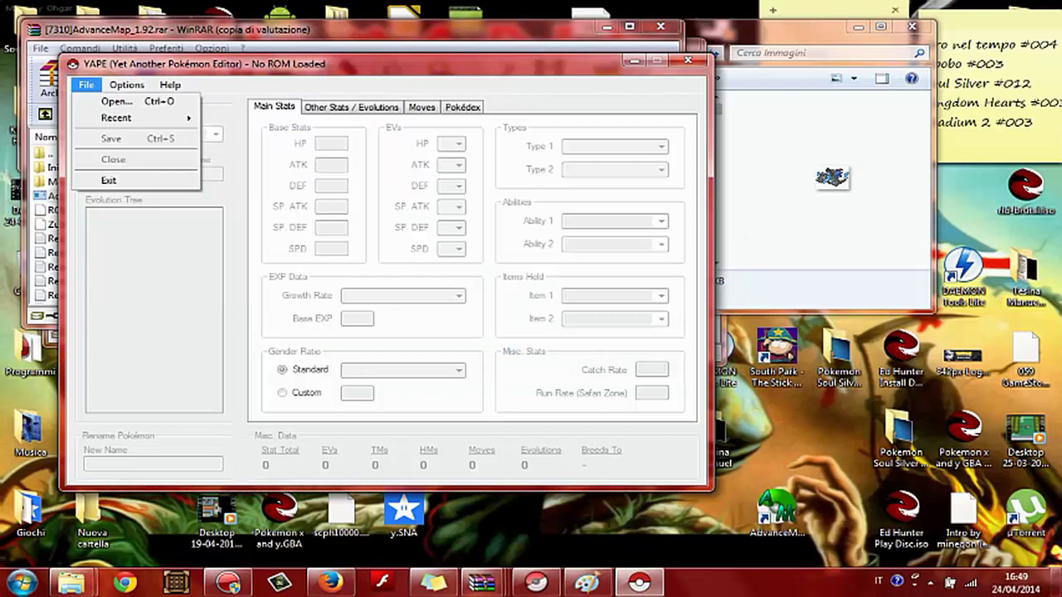
left_click(114, 102)
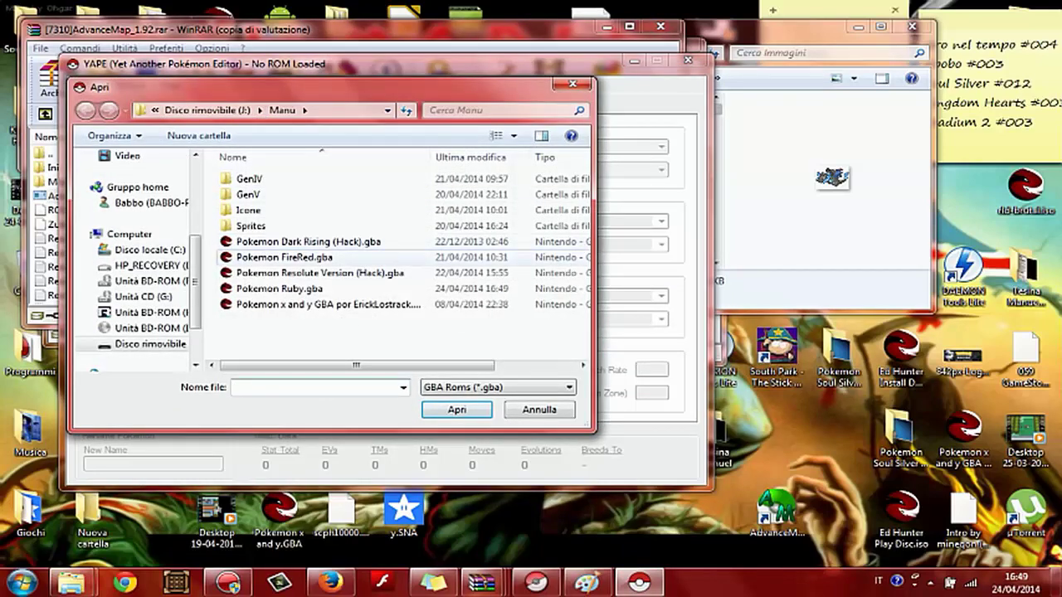
double_click(315, 287)
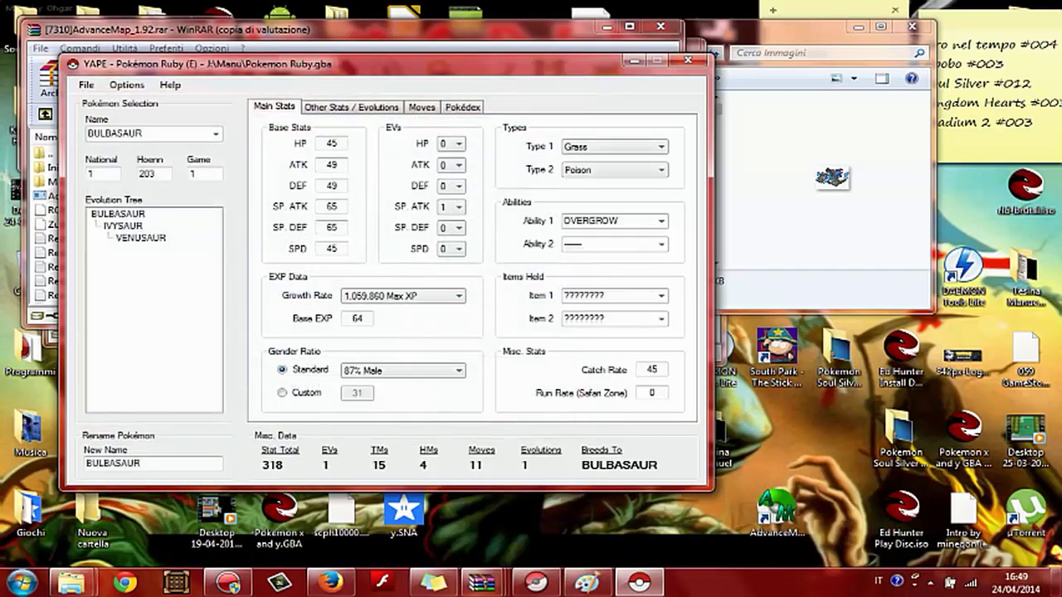
- Select MOLTRES as the Pokémon to edit
left_click(215, 133)
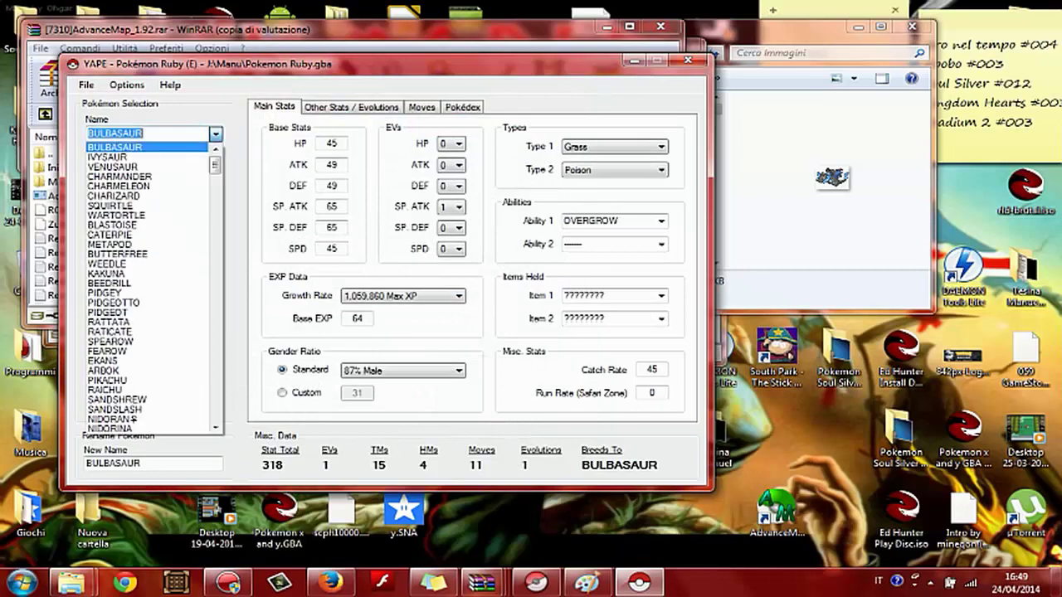
type("moltres")
key("Return")
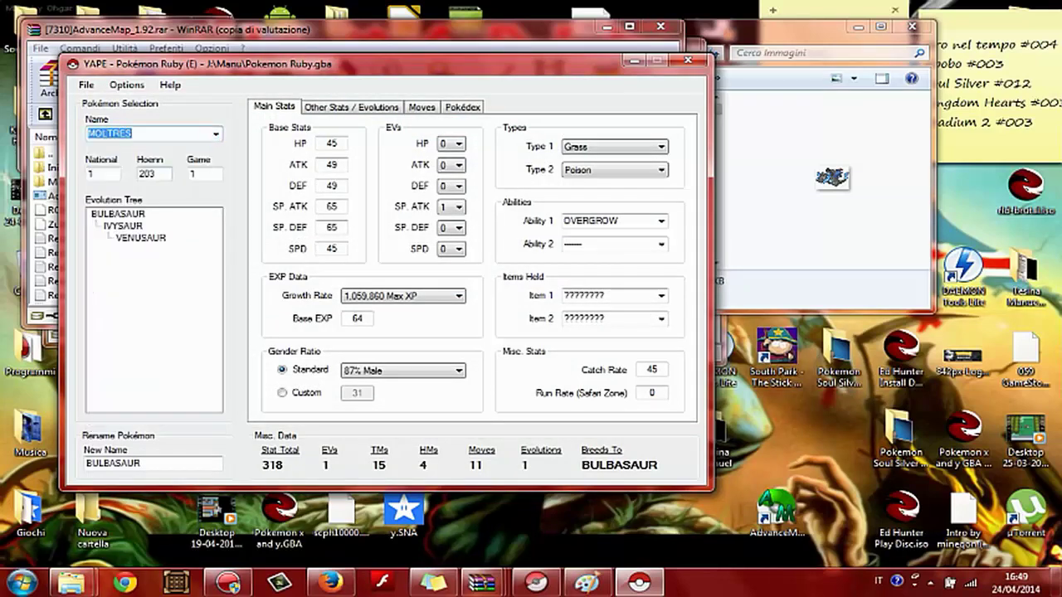
left_click(149, 133)
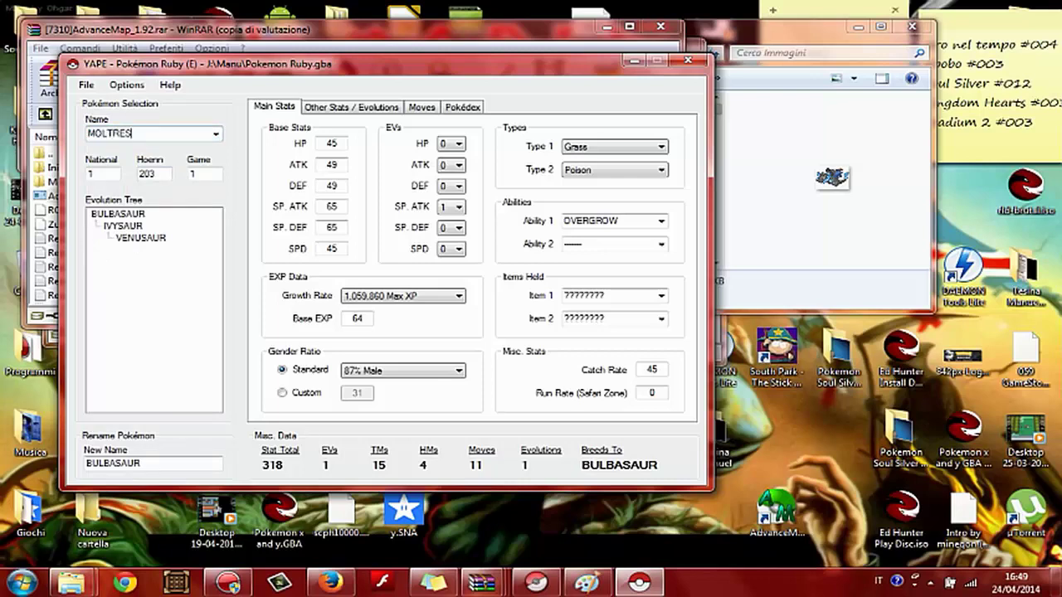
left_click(216, 134)
key("Return")
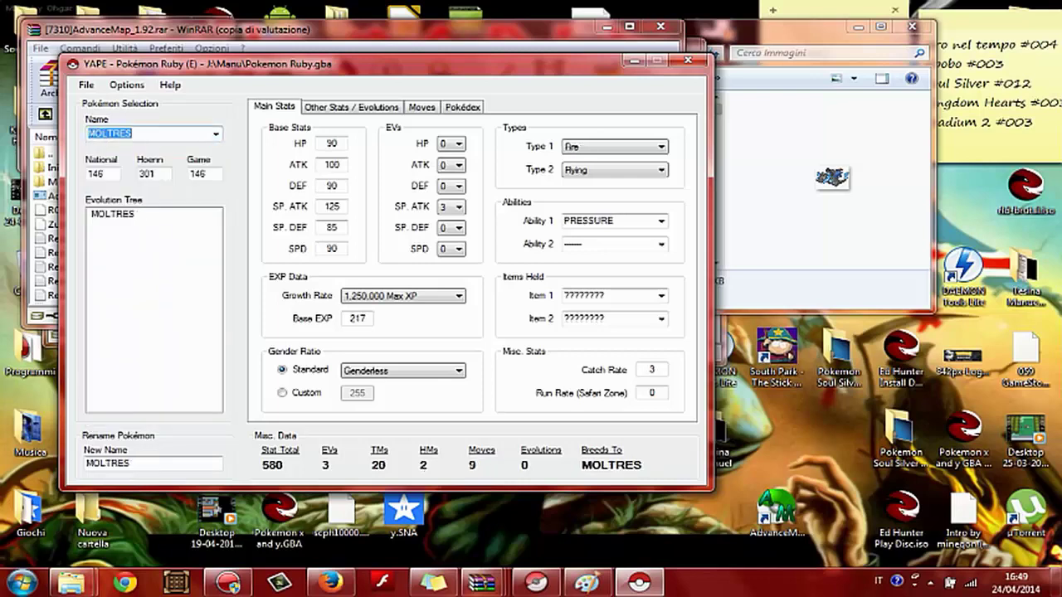
- Rename Moltres as CHARIZARDM
left_click(113, 214)
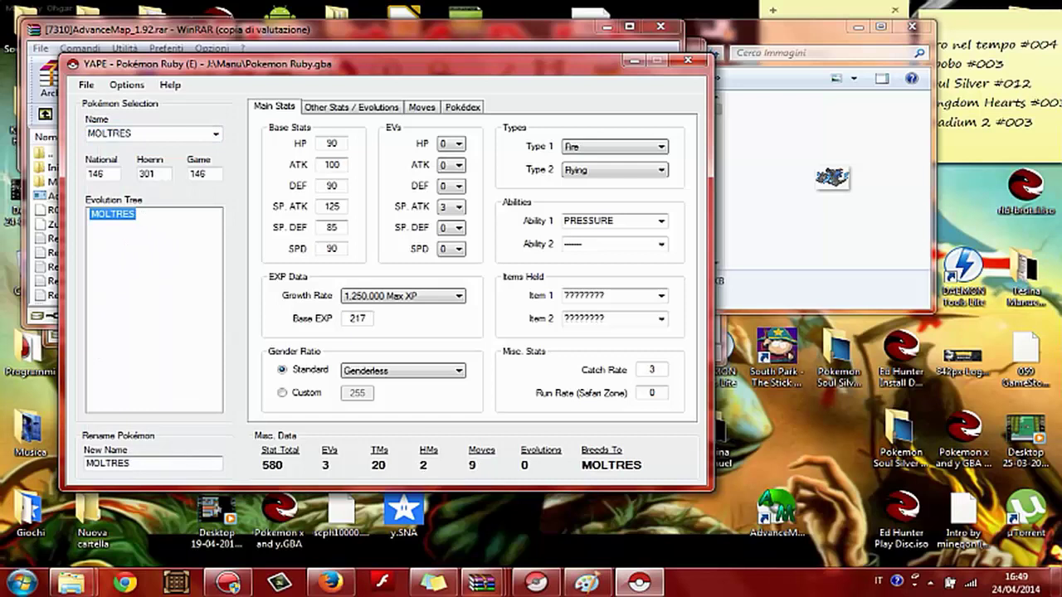
key("Tab")
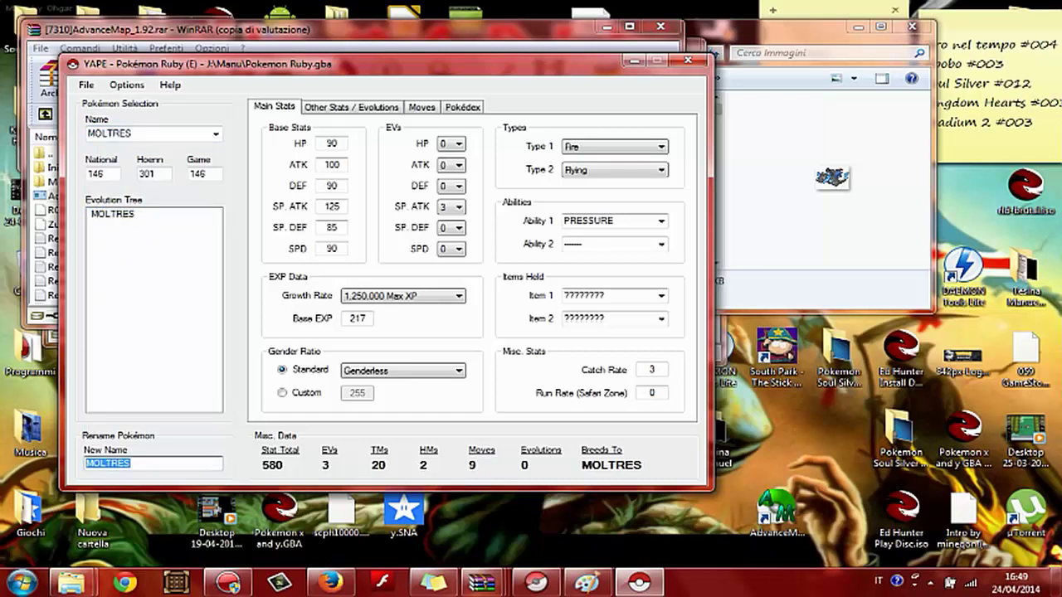
type("CHARIA")
key("BackSpace")
type("ZARDM")
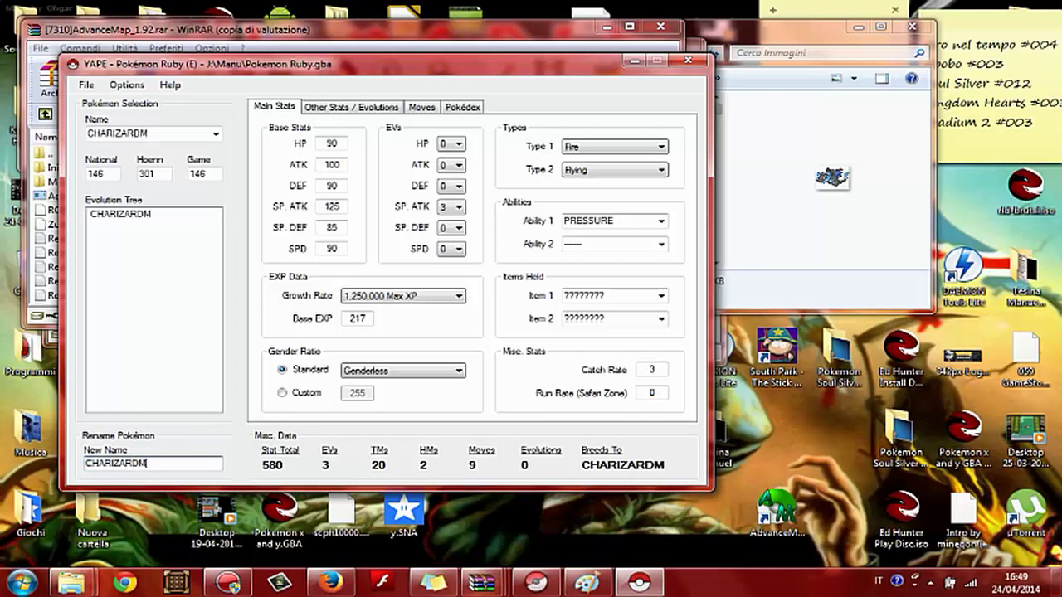
key("BackSpace")
key("BackSpace")
key("BackSpace")
key("BackSpace")
key("BackSpace")
key("BackSpace")
key("BackSpace")
key("BackSpace")
key("BackSpace")
key("BackSpace")
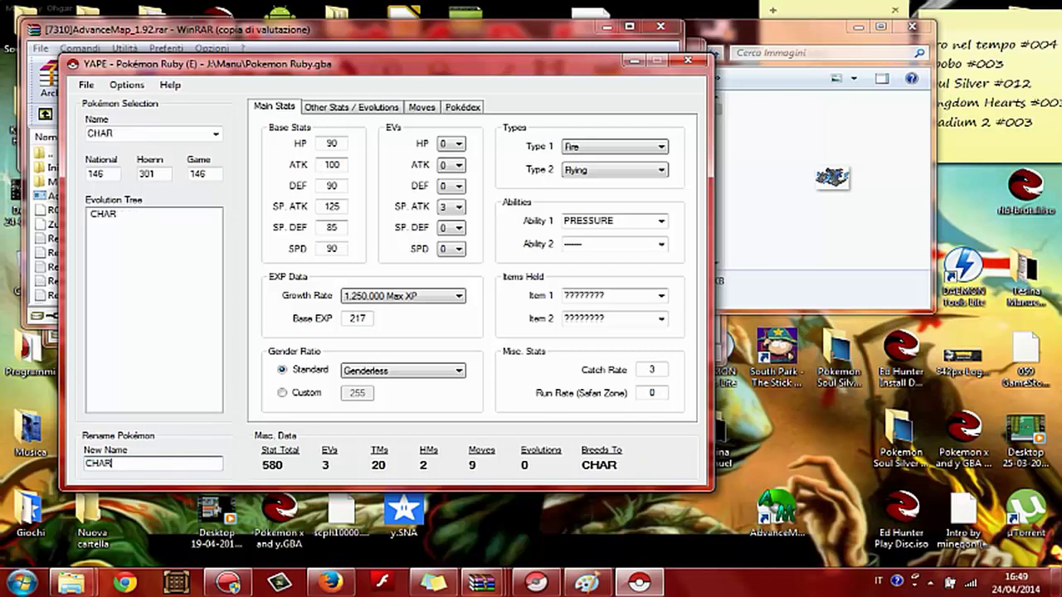
type("CHAT")
key("BackSpace")
type("4")
key("BackSpace")
type("RIZARDM")
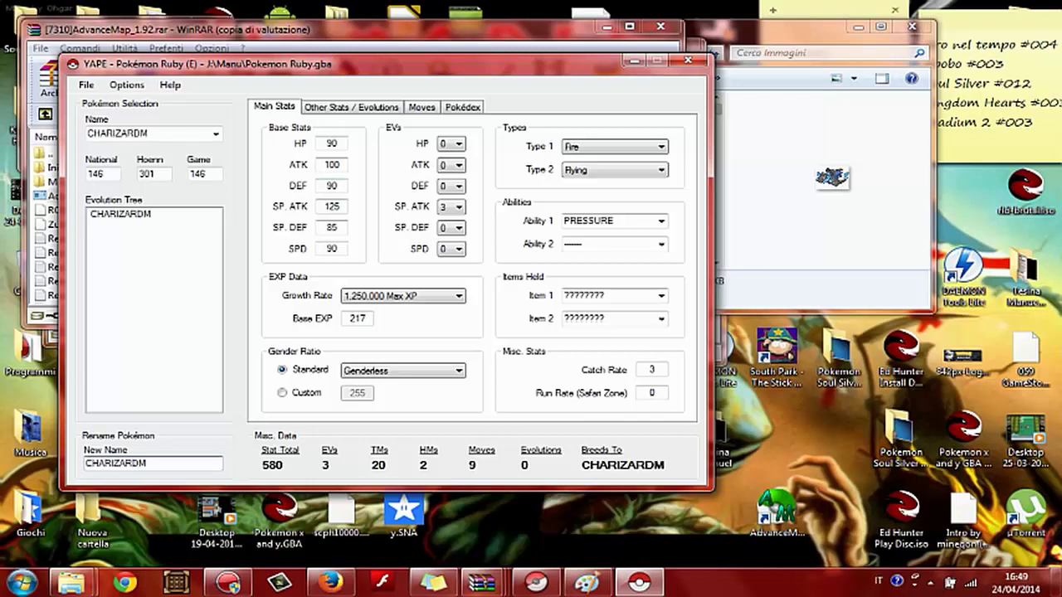
- Show the evolution settings and select CHARIZARD as the Pokémon to edit
left_click(360, 107)
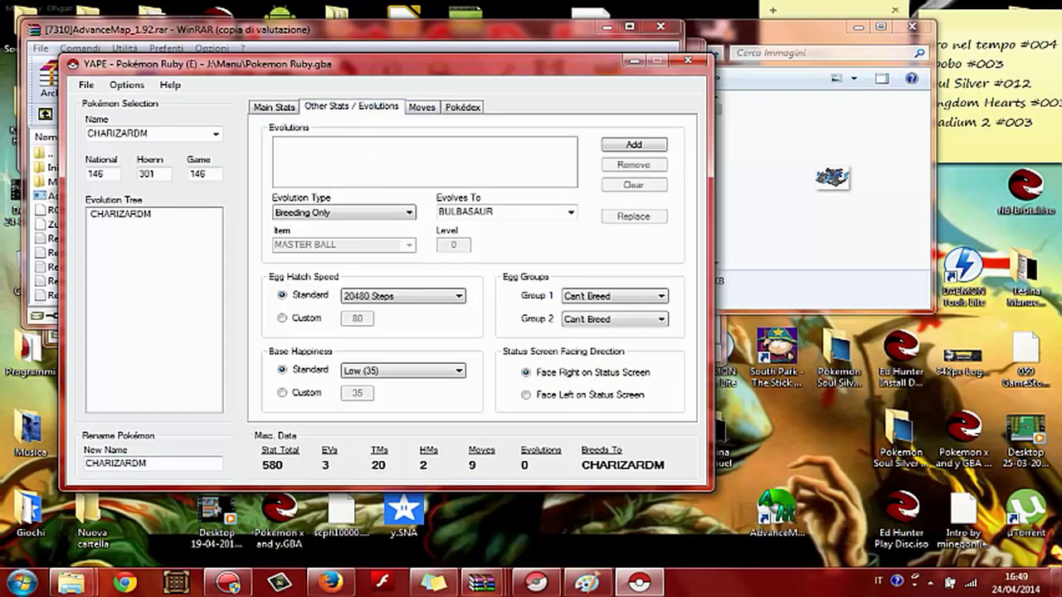
left_click(215, 134)
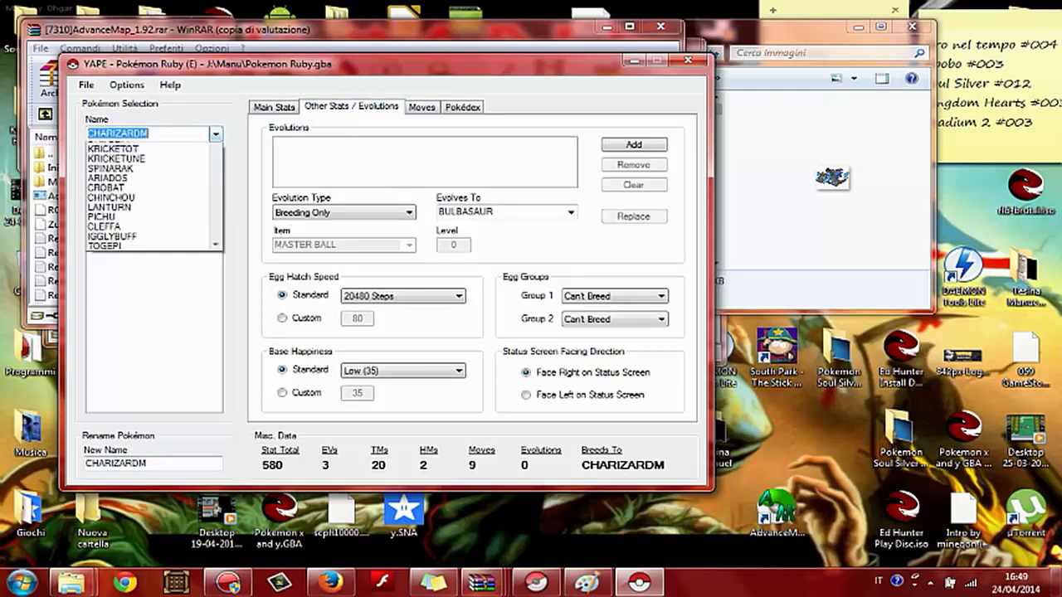
type("CH")
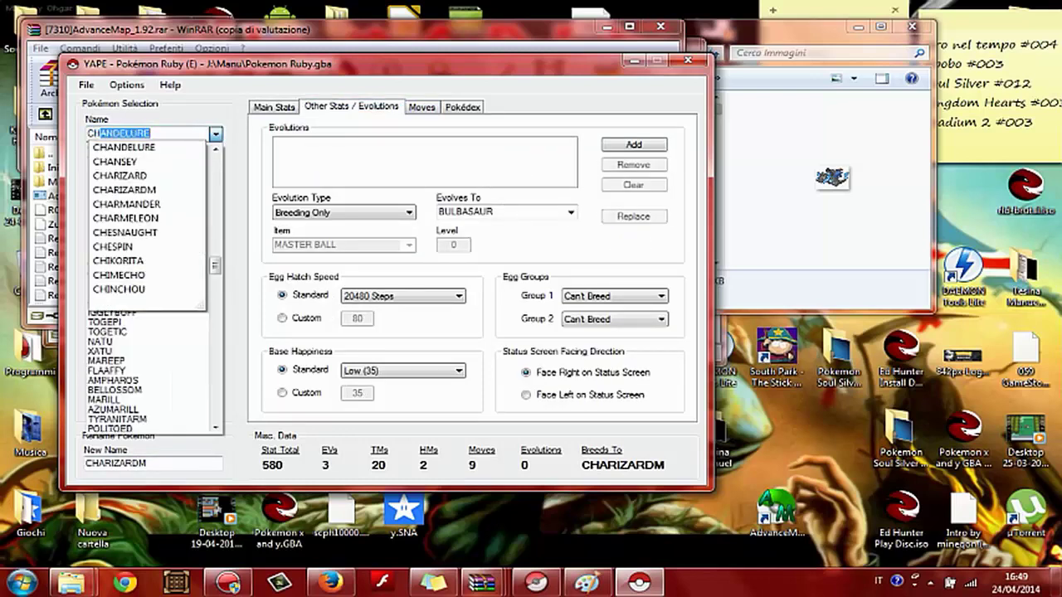
key("BackSpace")
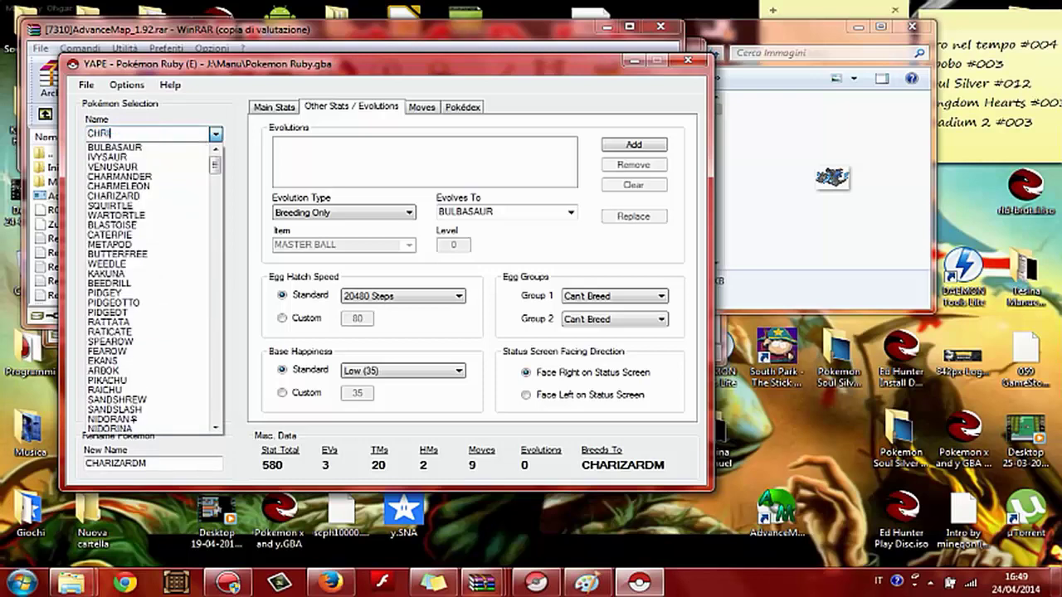
type("ARIZARD")
key("Return")
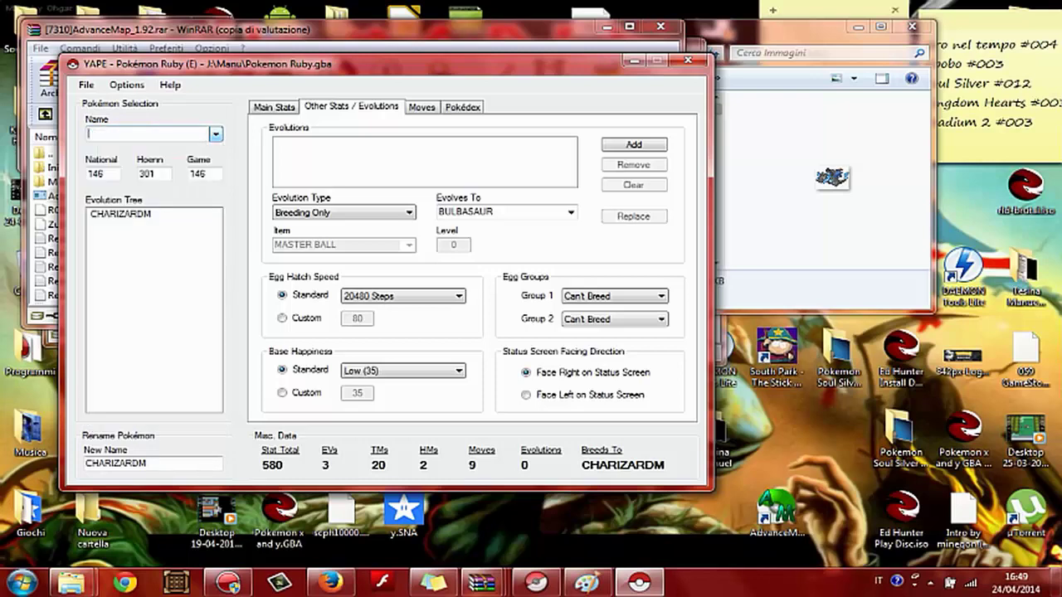
type("CHANDELURE")
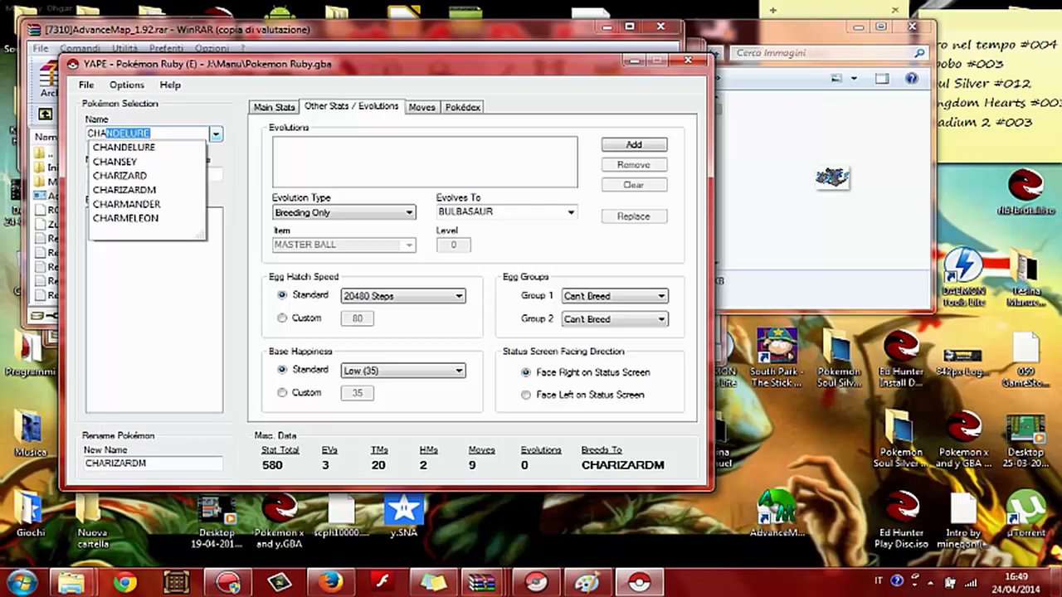
left_click(120, 175)
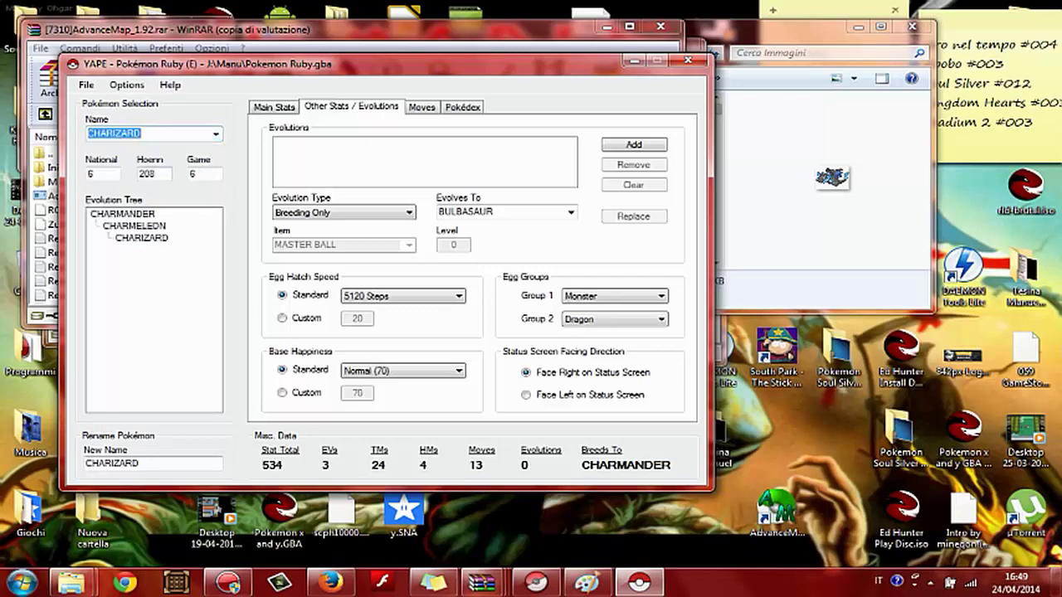
left_click(141, 238)
- Set Charizard's evolution type to Item and choose MOON STONE as the item
left_click(409, 213)
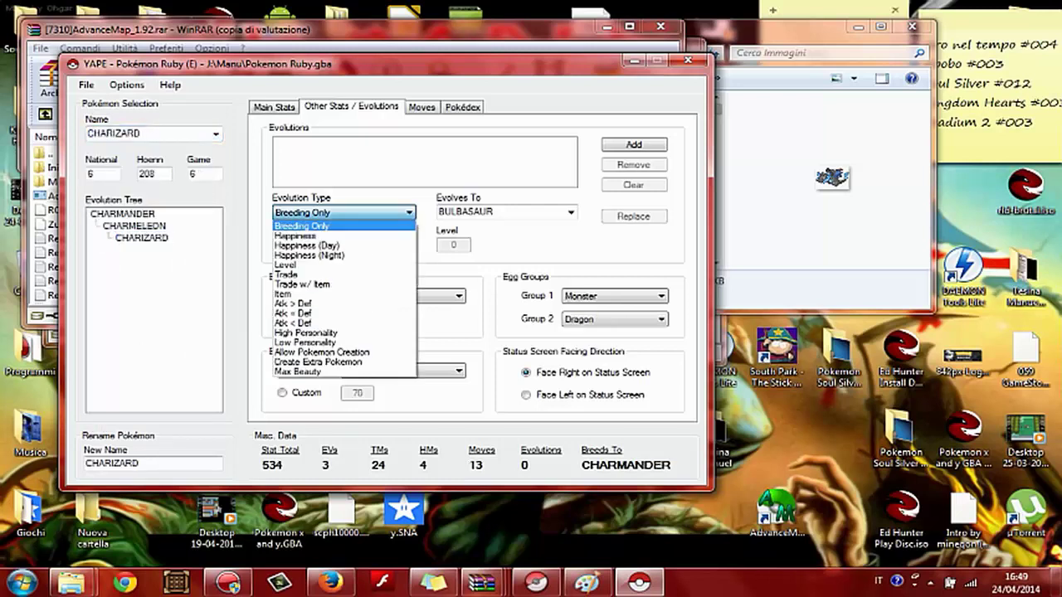
key("Down")
key("Down")
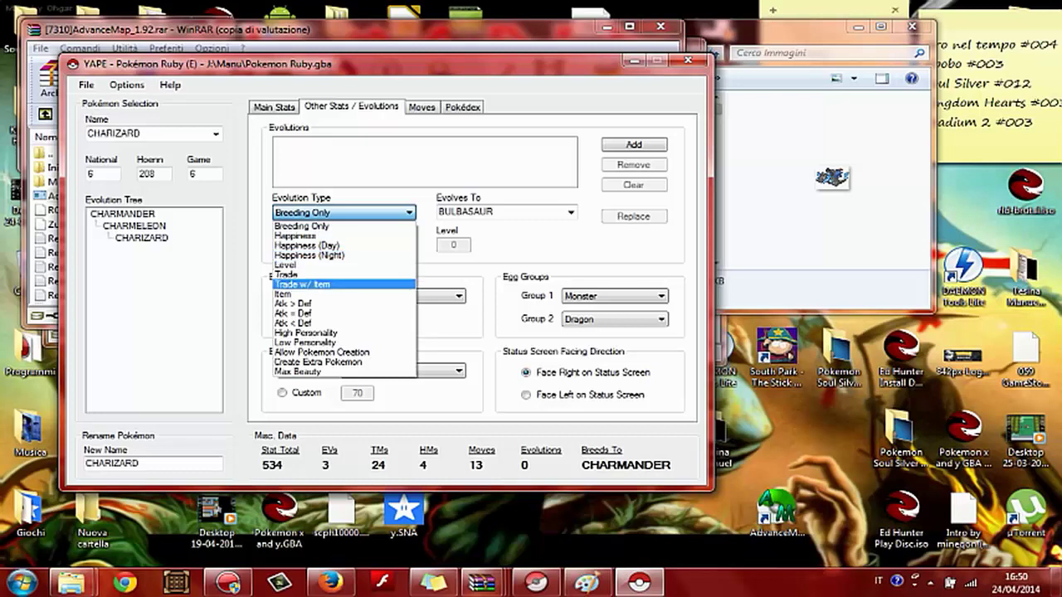
key("Down")
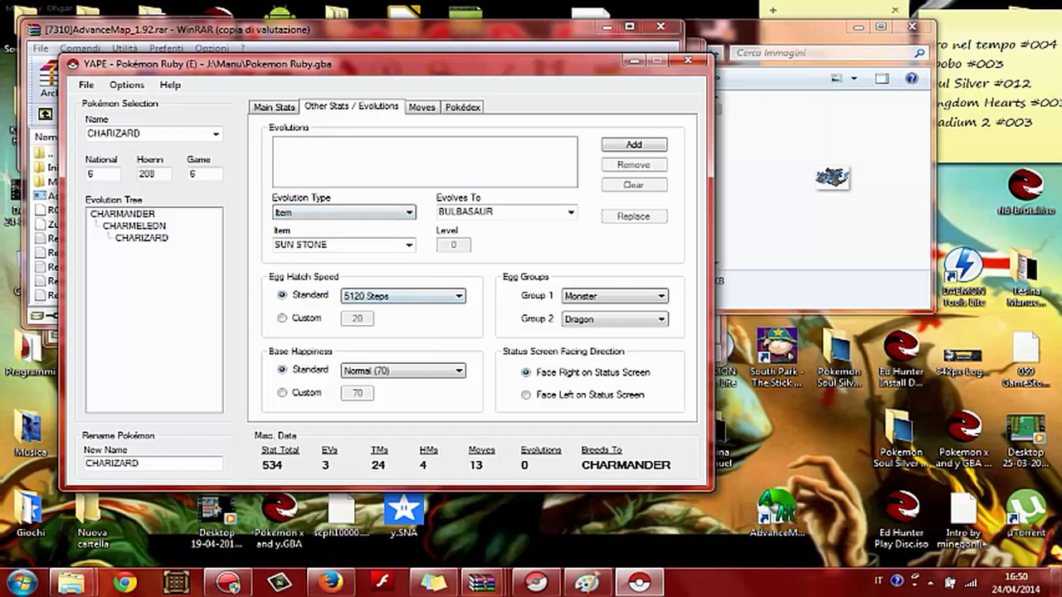
left_click(409, 245)
key("Down")
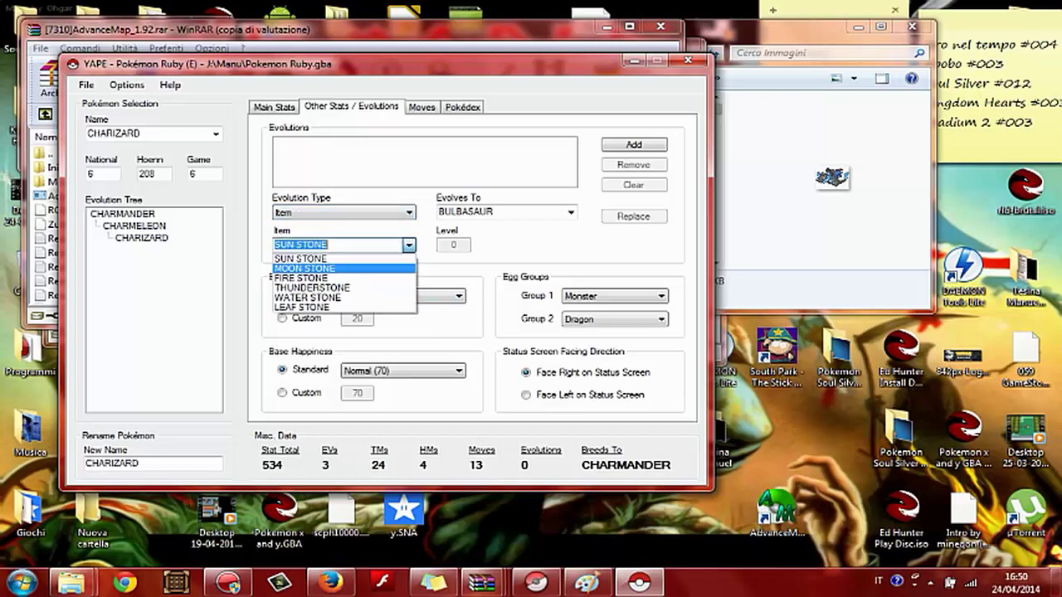
key("Return")
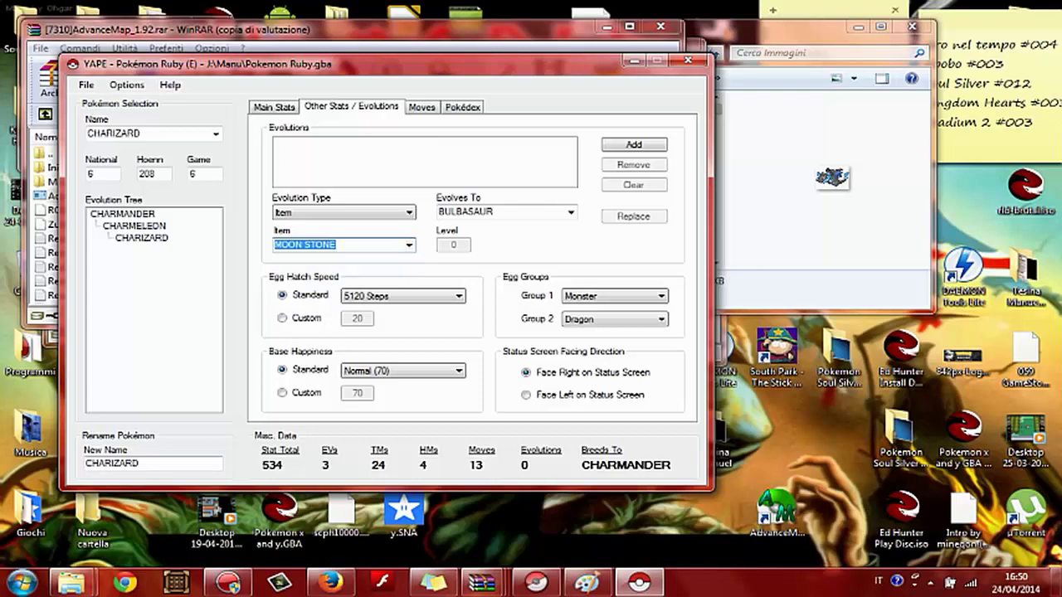
- Add CHARIZARDM as the Pokémon Charizard evolves to and save the ROM
left_click(570, 212)
type("CARRACOSTA")
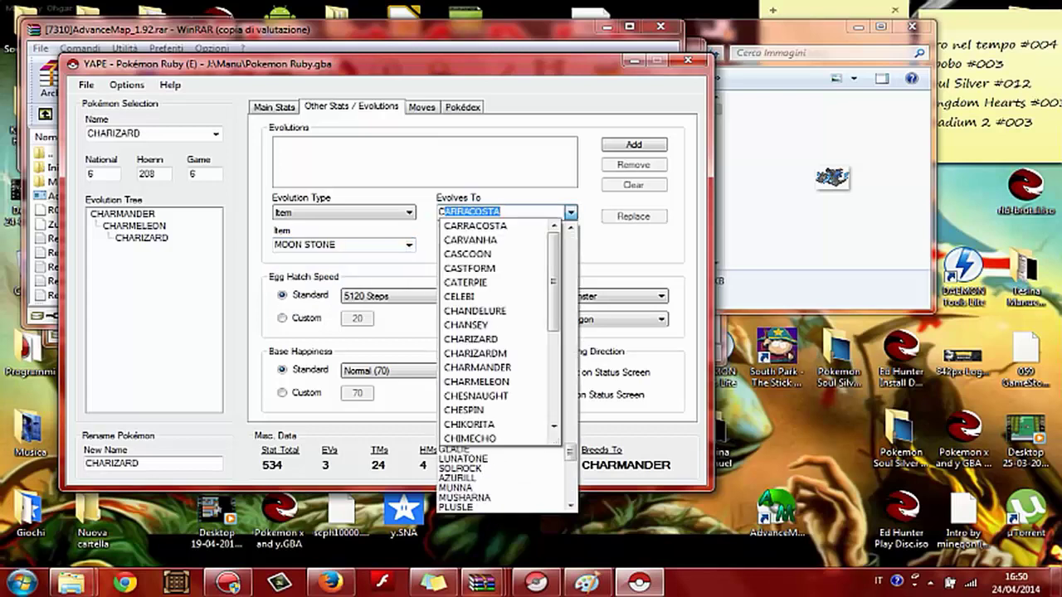
left_click(571, 213)
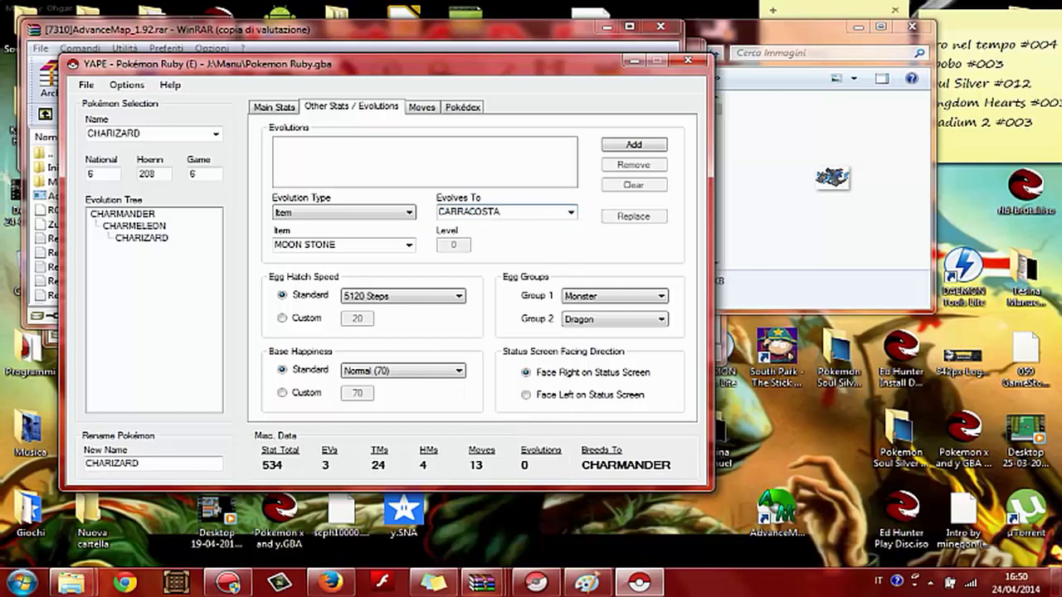
double_click(498, 212)
type("Cha")
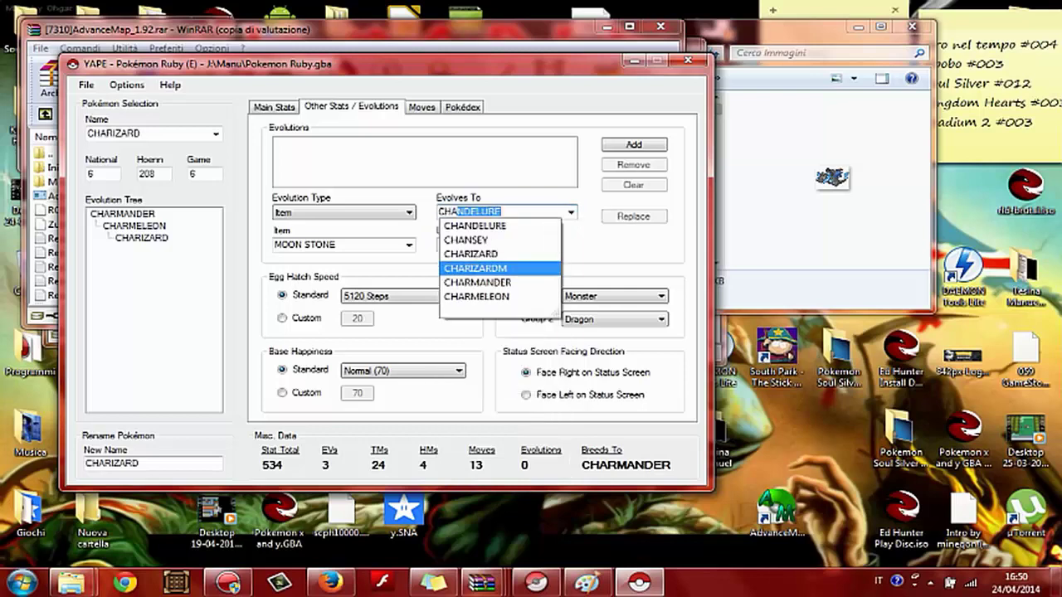
left_click(477, 268)
left_click(634, 144)
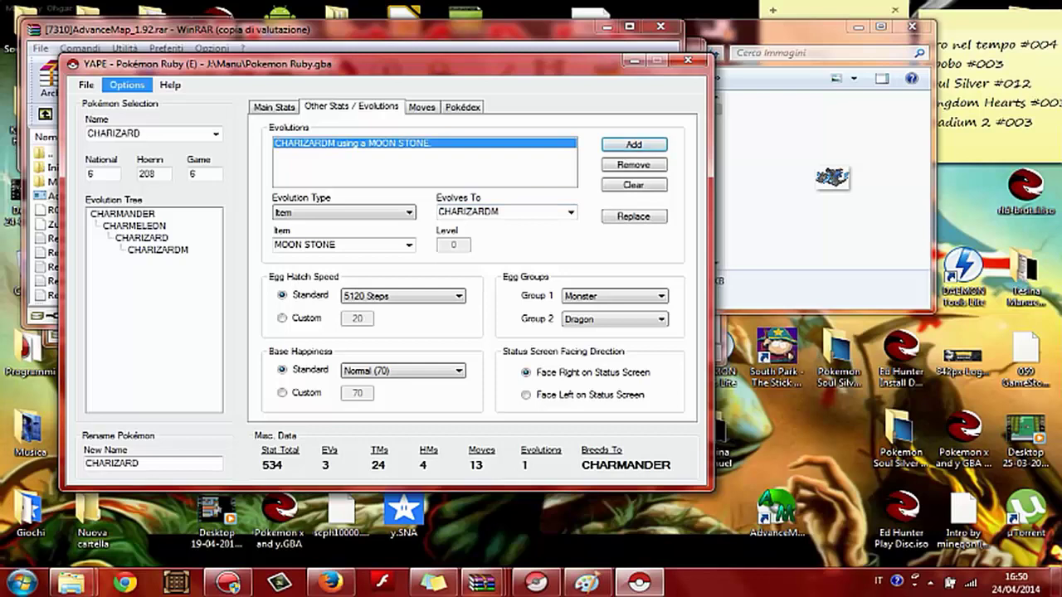
left_click(86, 85)
left_click(113, 138)
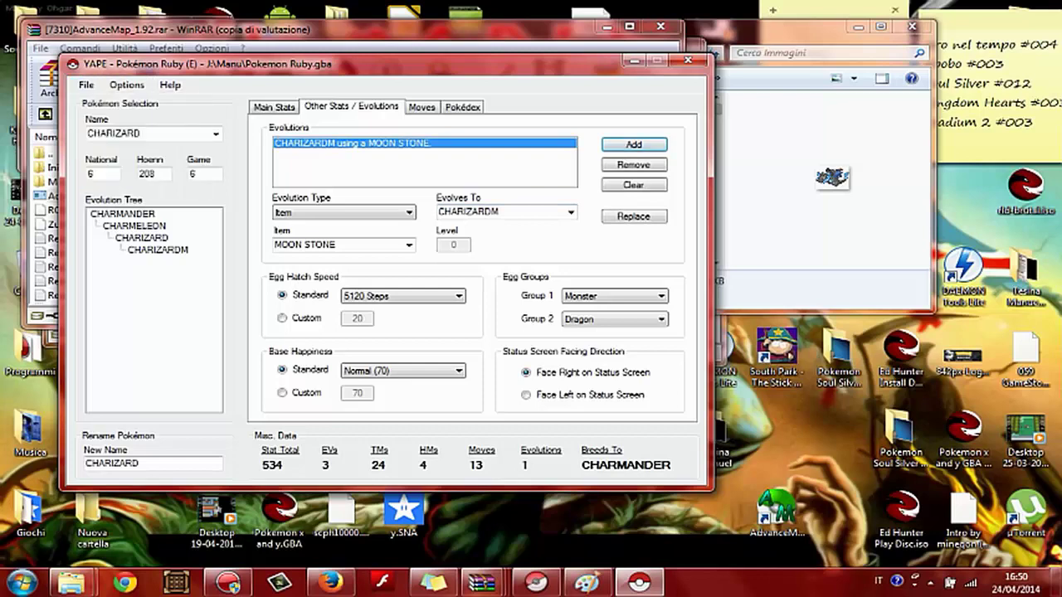
- Launch WinDS PRO and start its VBA emulator
left_click(22, 583)
left_click(22, 583)
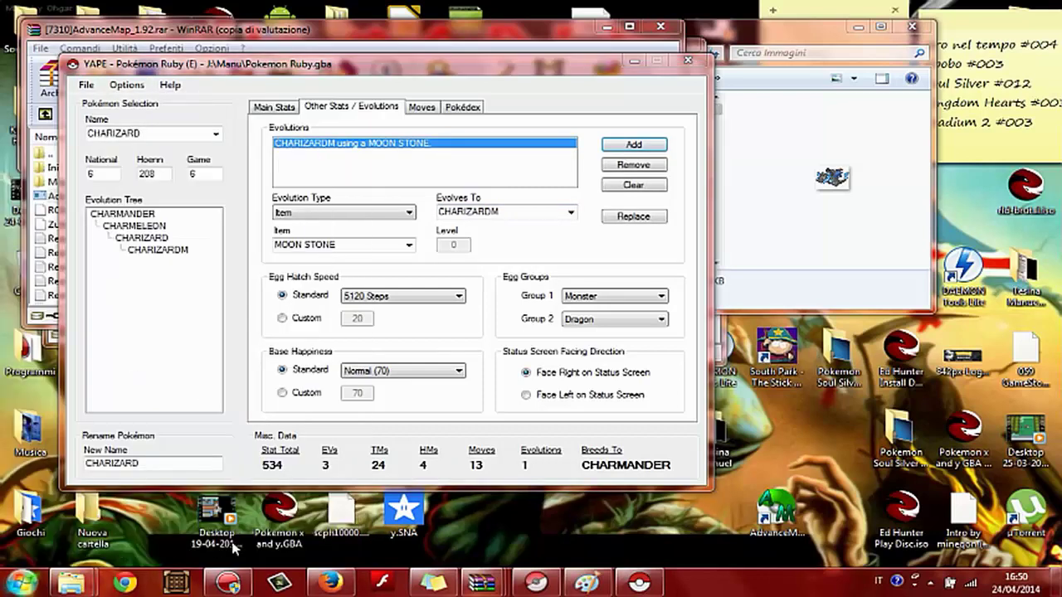
left_click(22, 583)
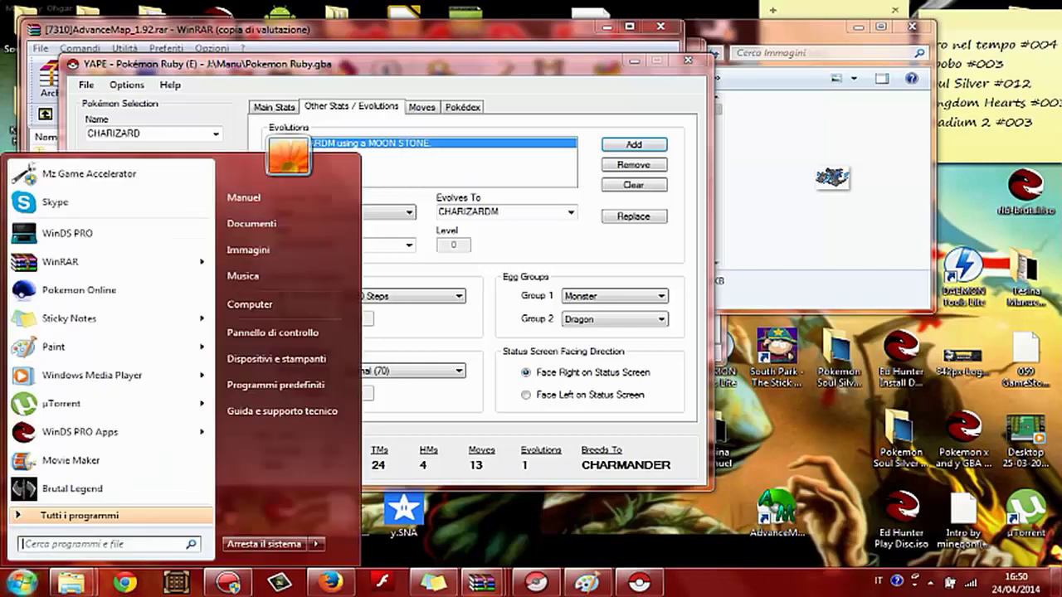
key("Up")
key("Up")
key("Up")
key("Up")
key("Up")
key("Up")
key("Up")
key("Up")
key("Up")
key("Up")
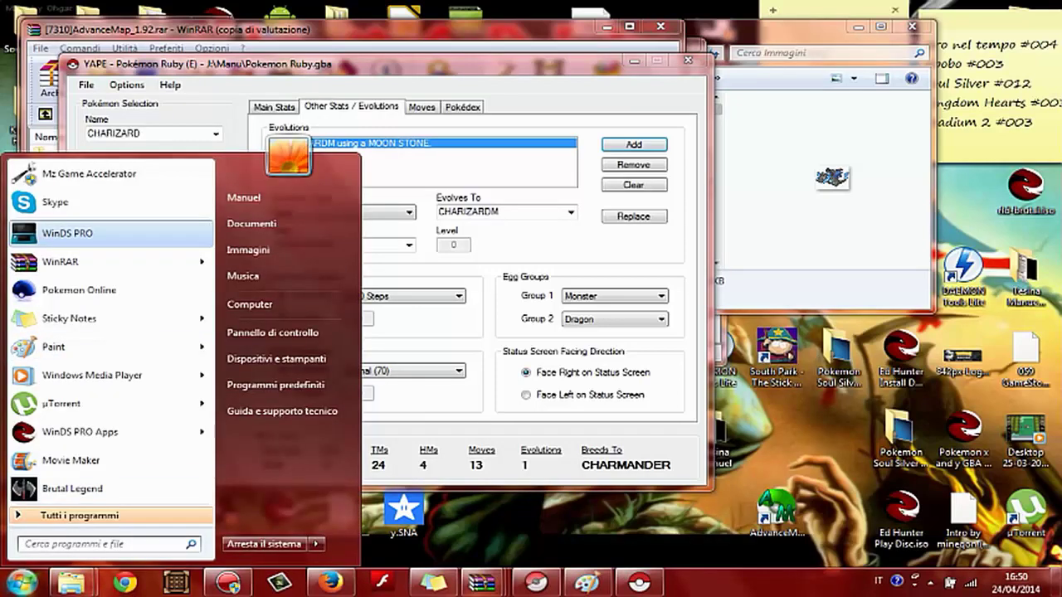
key("Escape")
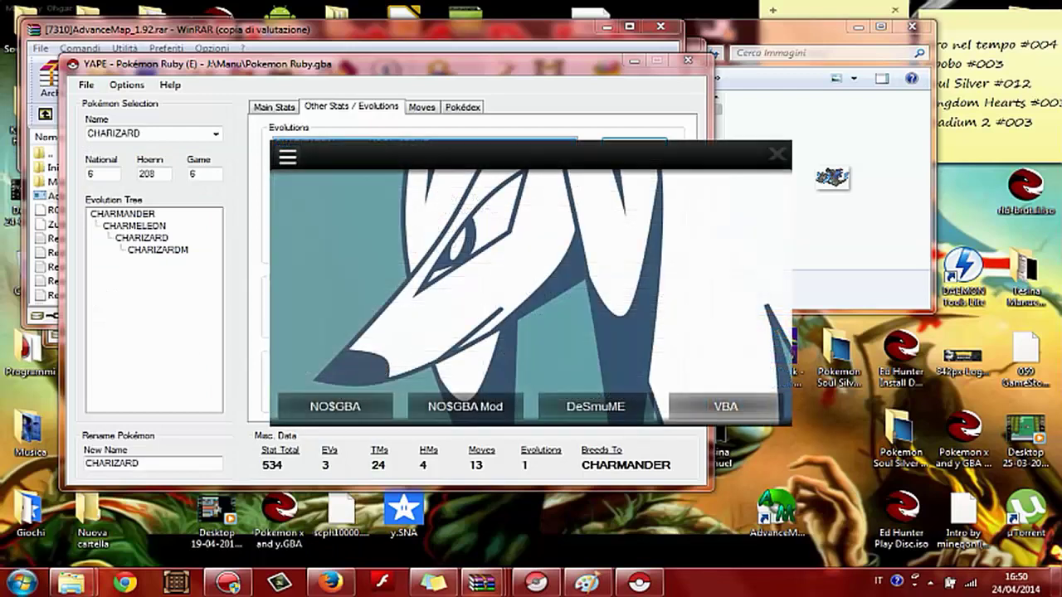
left_click(726, 375)
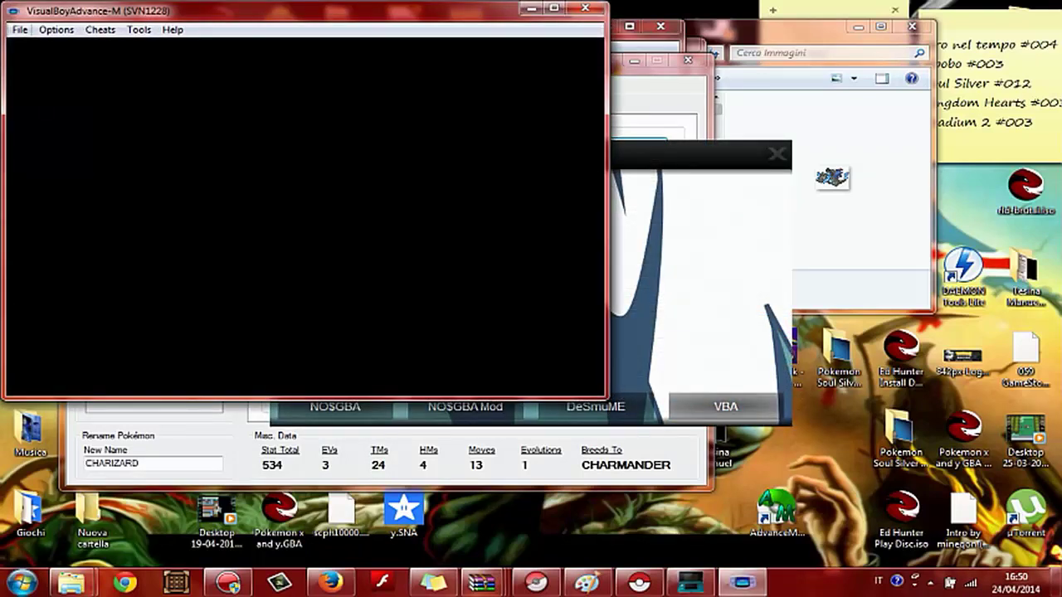
- Open the recently used ROM Pokemon Ruby.gba in the emulator and maximize its window
key("alt+f")
mouse_move(100, 118)
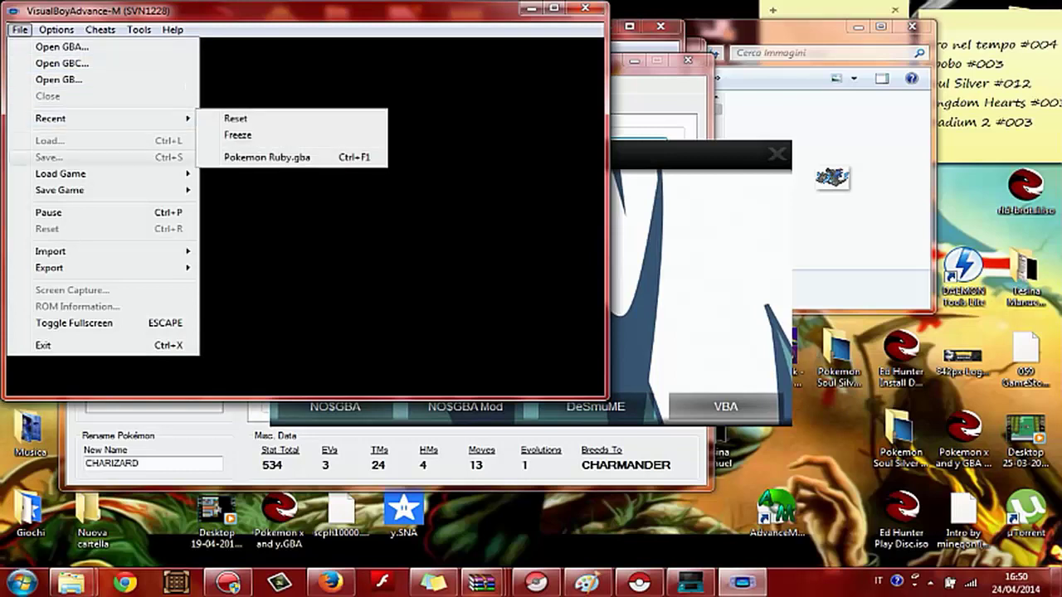
left_click(267, 157)
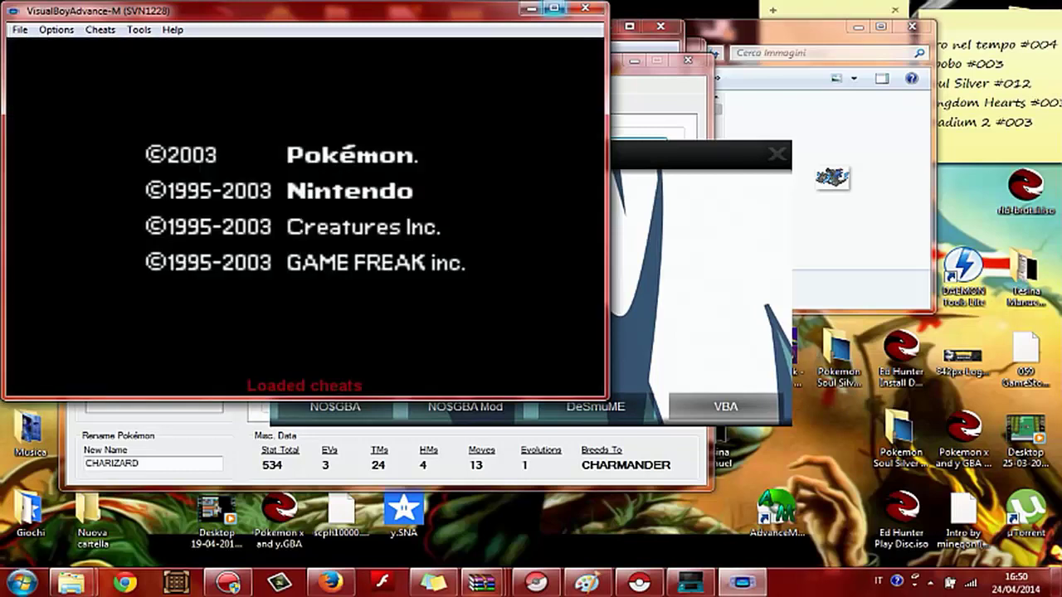
left_click(555, 8)
- Load an existing saved state of the Pokemon Ruby game
left_click(13, 24)
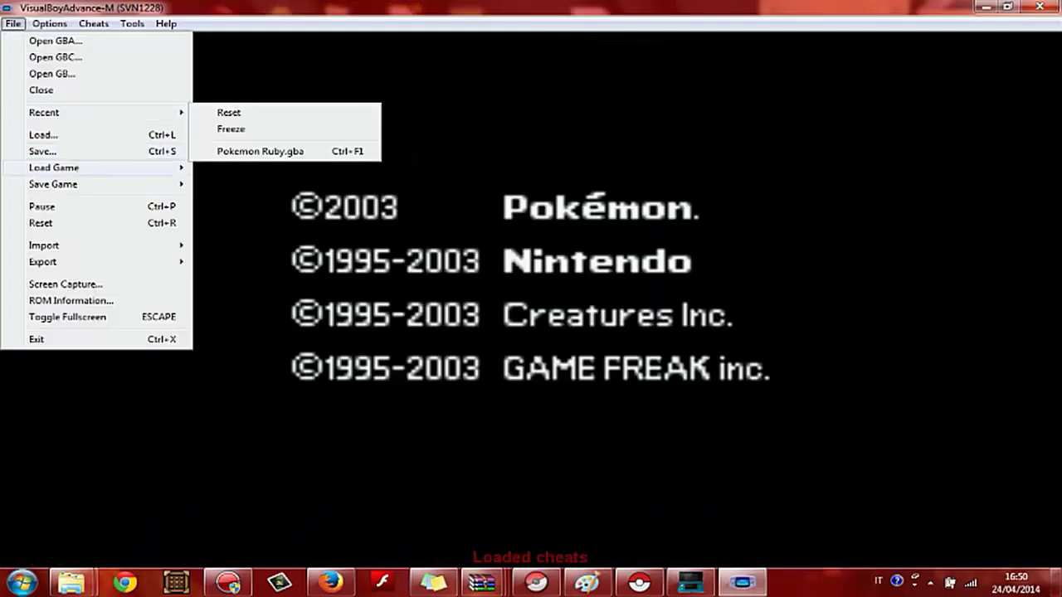
mouse_move(99, 168)
key("Up")
key("Return")
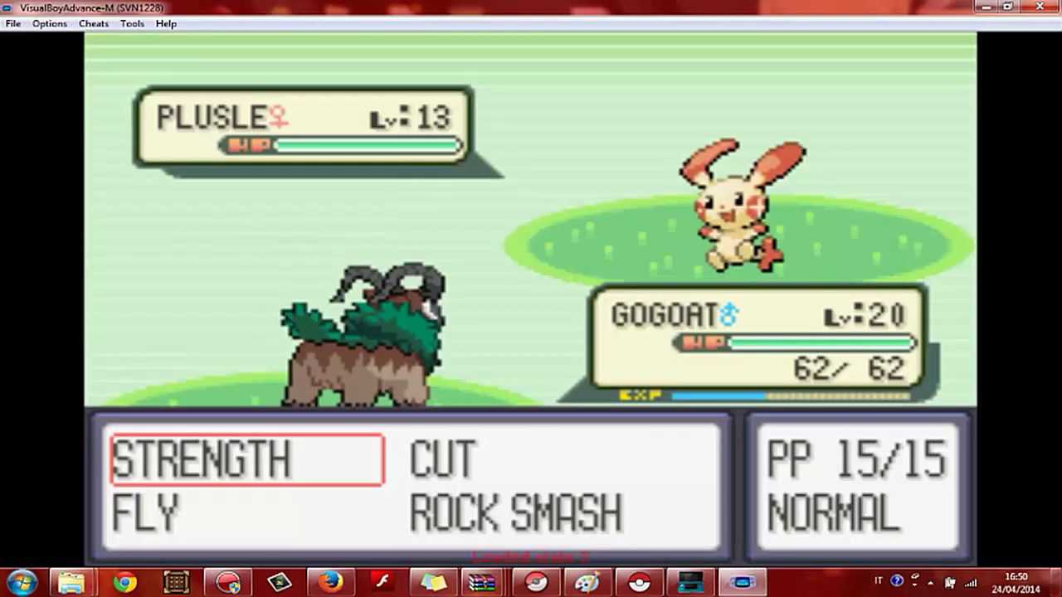
- Attack the wild PLUSLE with ROCK SMASH and run from the battle
key("Down")
key("Right")
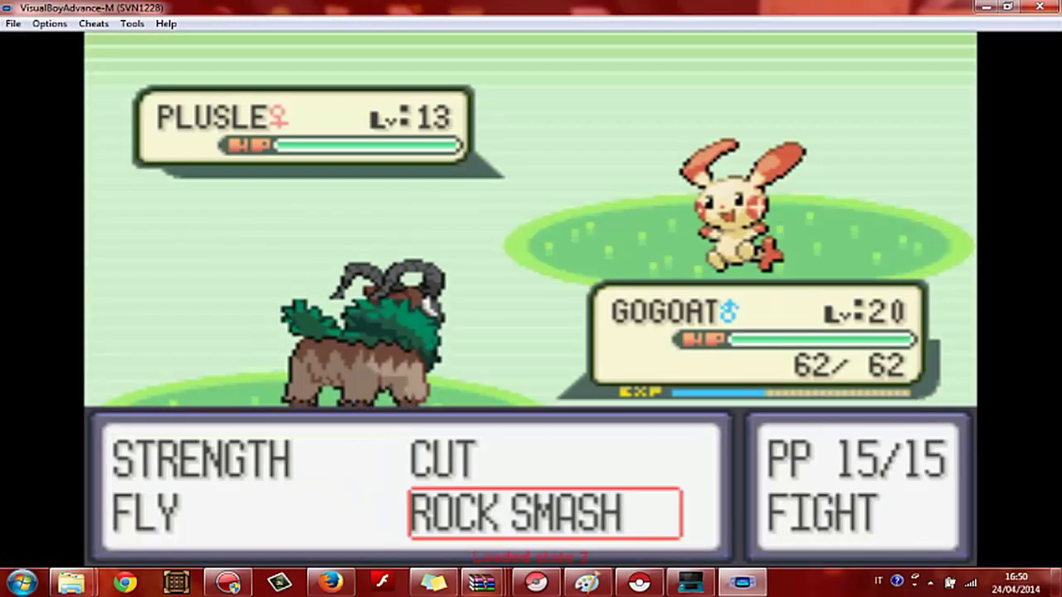
key("z")
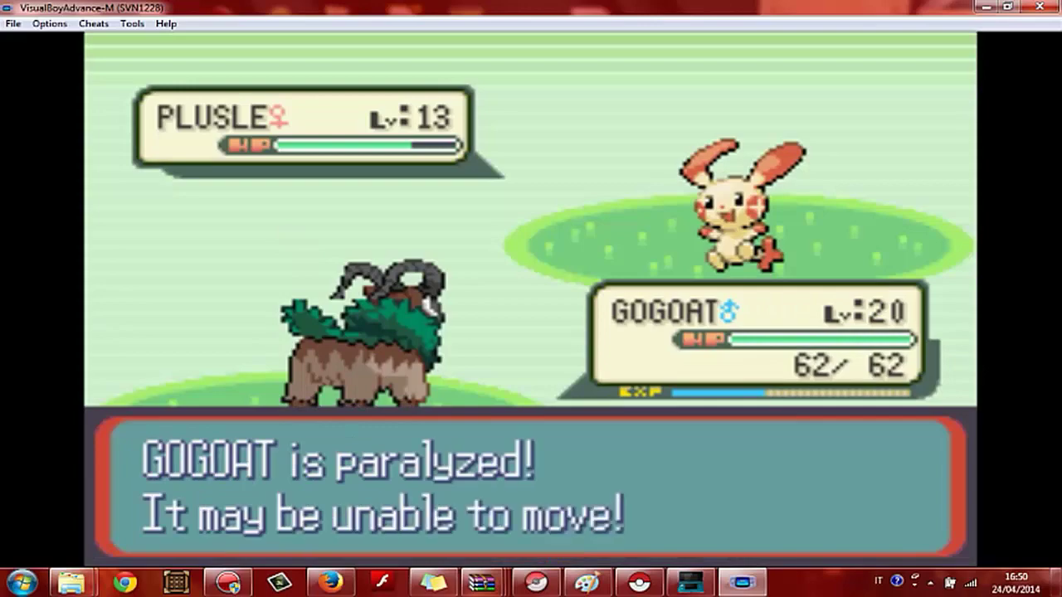
key("z")
key("x")
key("Right")
key("Down")
key("z")
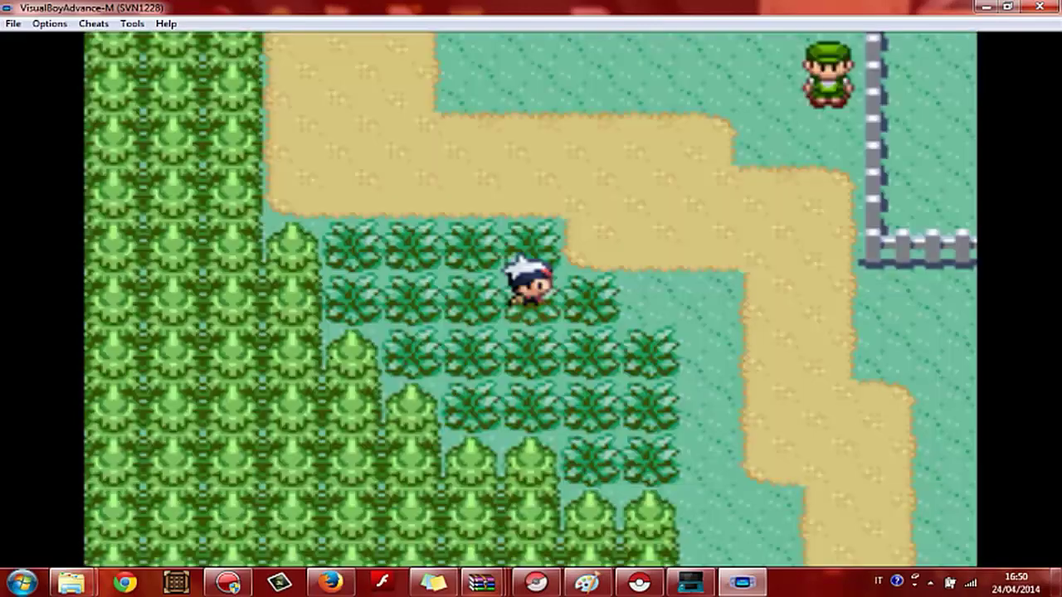
- Walk west through the tall grass to encounter a wild CHARIZARDM, check its battle sprite and run from the battle
key("Left")
key("Left")
key("Left")
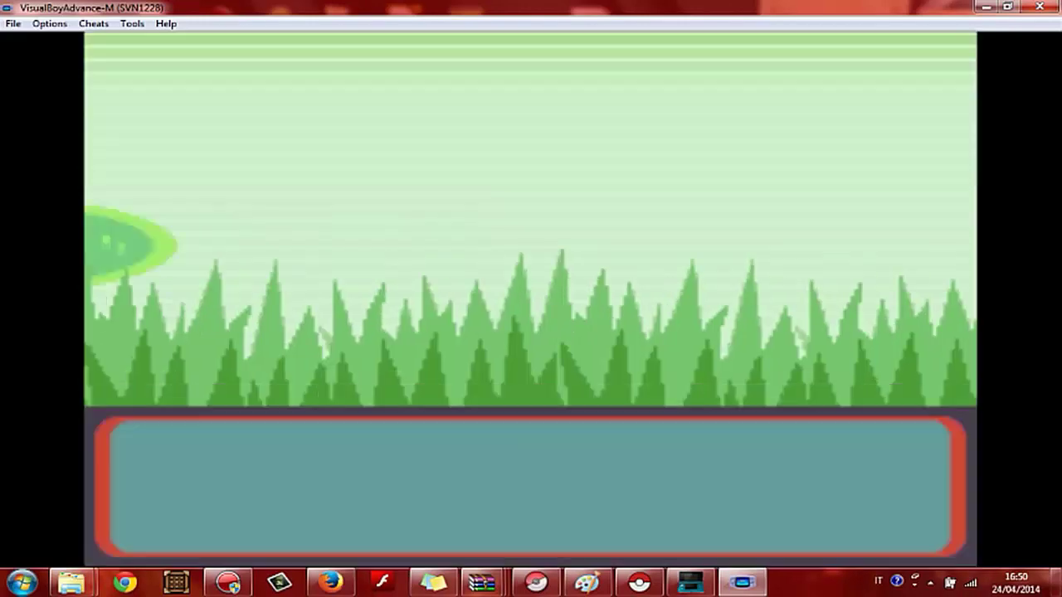
key("z")
key("Right")
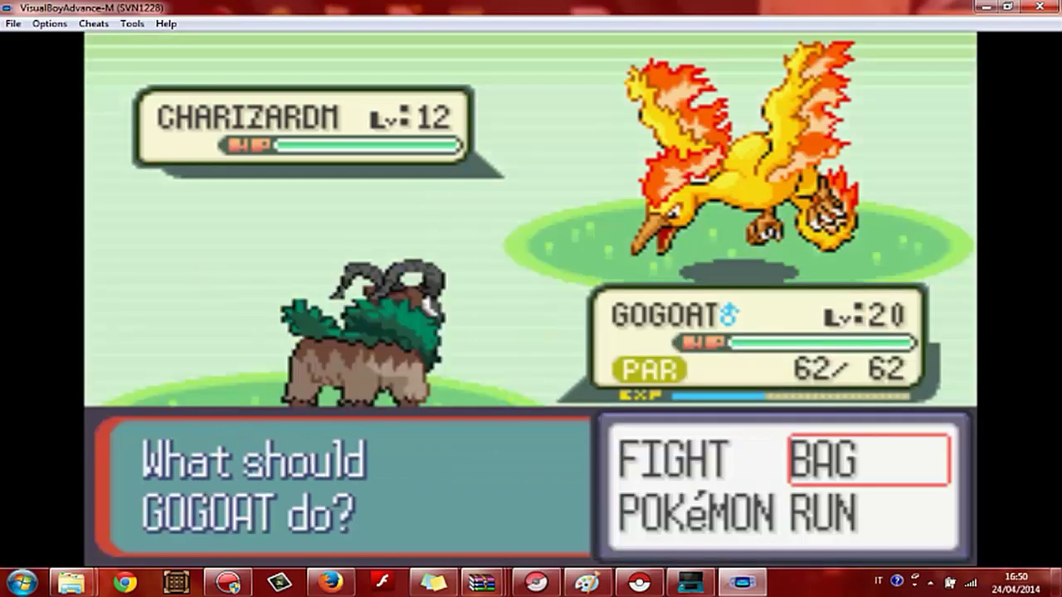
key("Down")
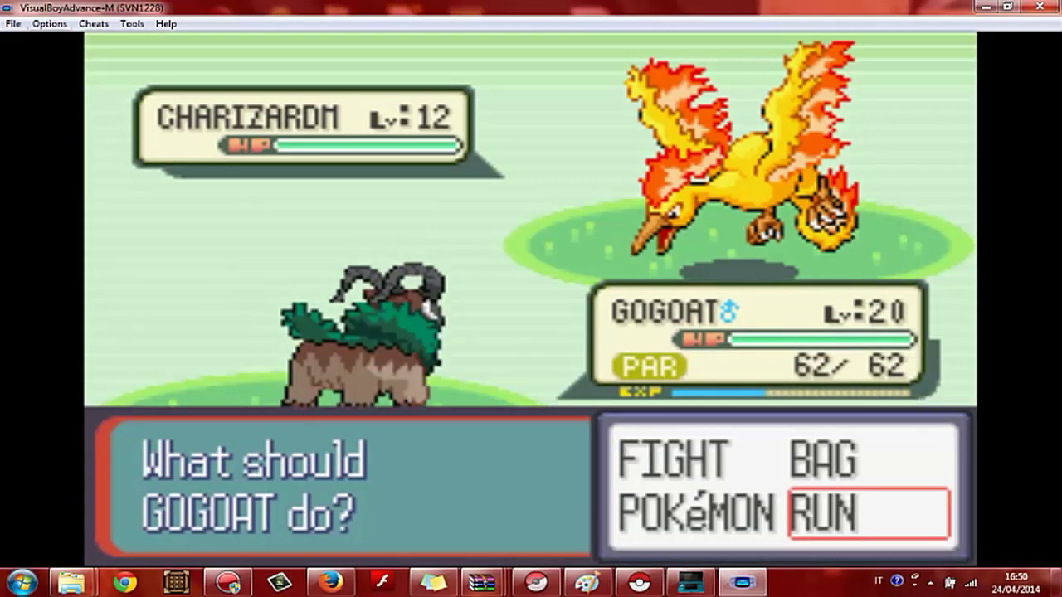
key("z")
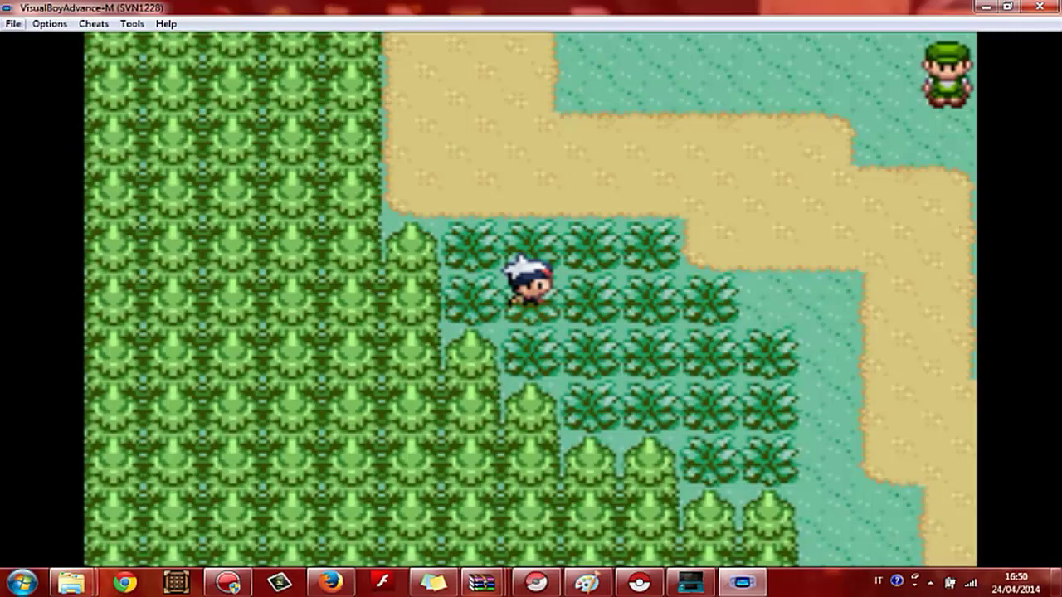
- Save the game state to slot 3, overwriting the existing one
left_click(14, 23)
mouse_move(83, 185)
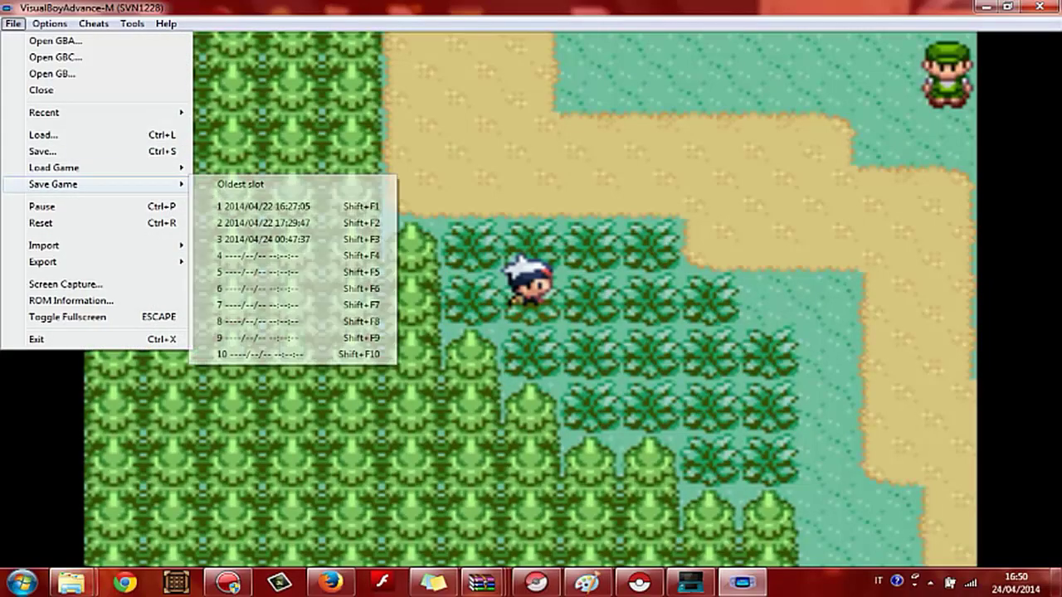
left_click(262, 239)
- Bring up the Advanced Pokémon Icon Editor and close the VisualBoyAdvance emulator
left_click(536, 583)
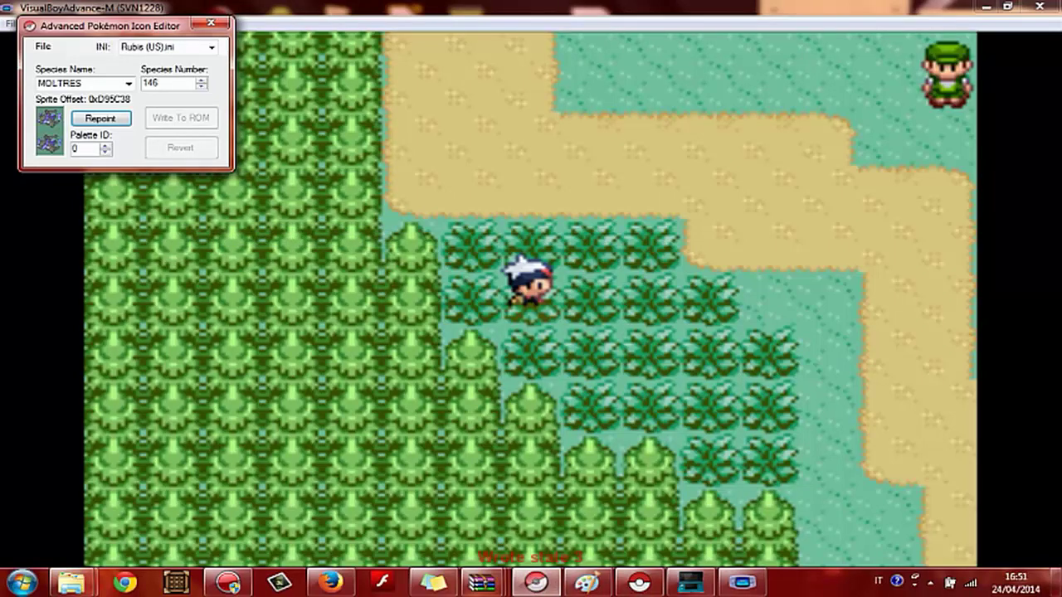
left_click(742, 582)
left_click(1039, 7)
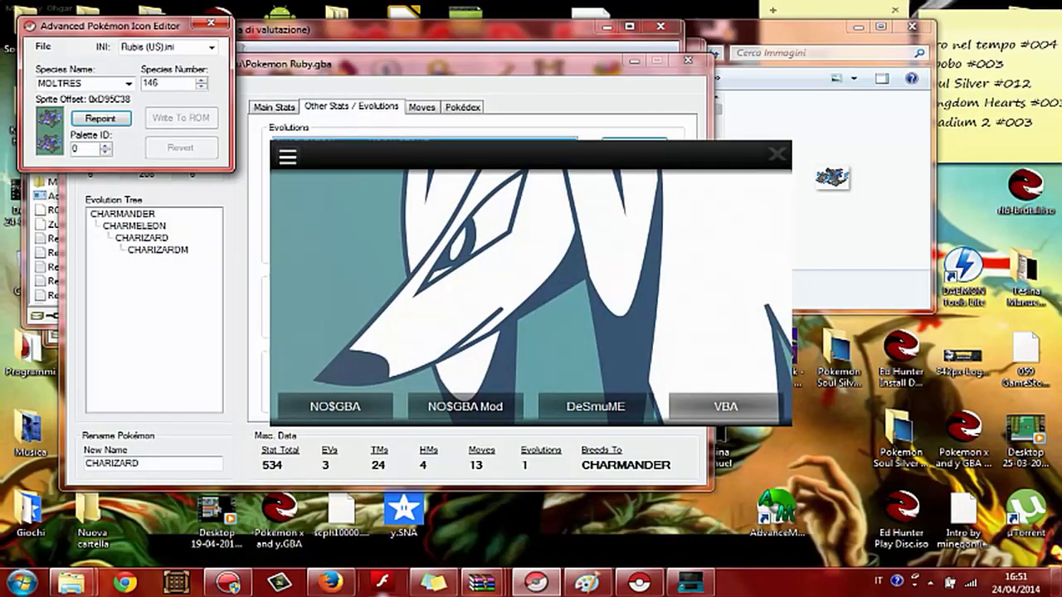
- Launch Advanced Pokémon Sprite Editor from the WinRAR archive and load the Pokemon Ruby.gba ROM in it
mouse_move(482, 583)
left_click(303, 508)
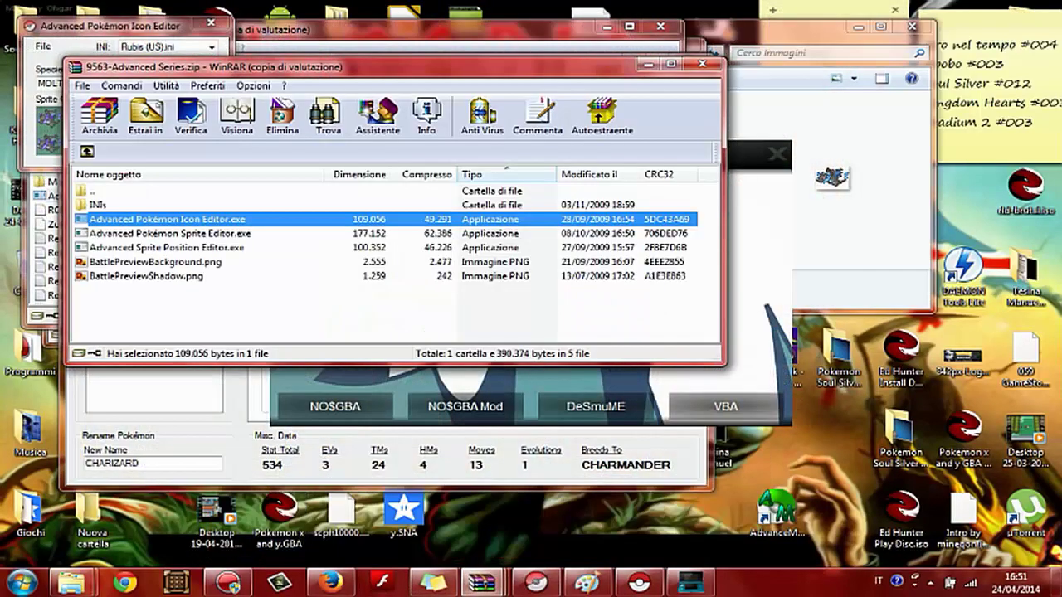
double_click(170, 233)
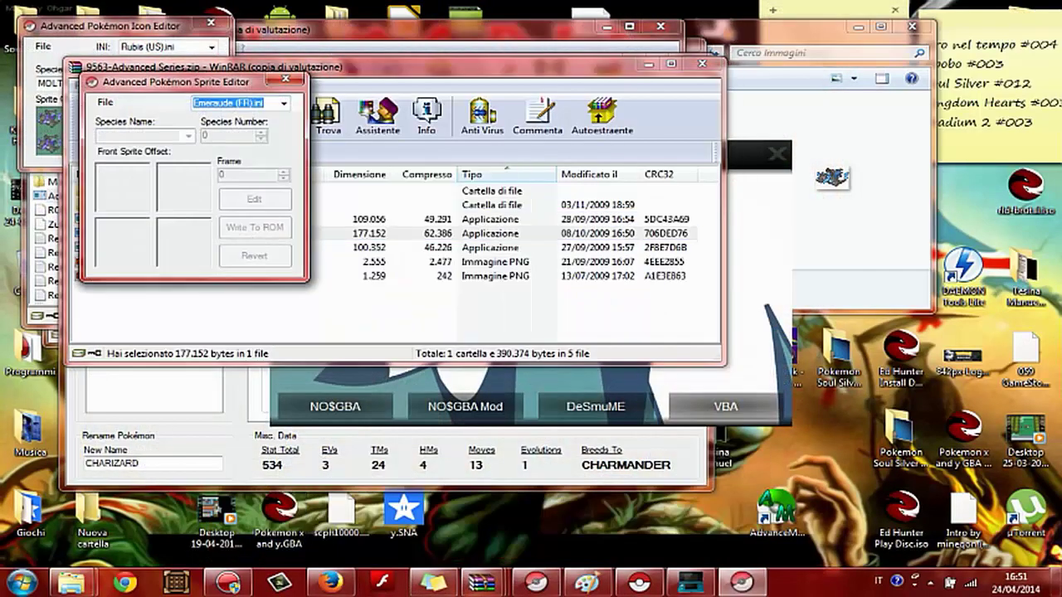
left_click(105, 102)
left_click(132, 119)
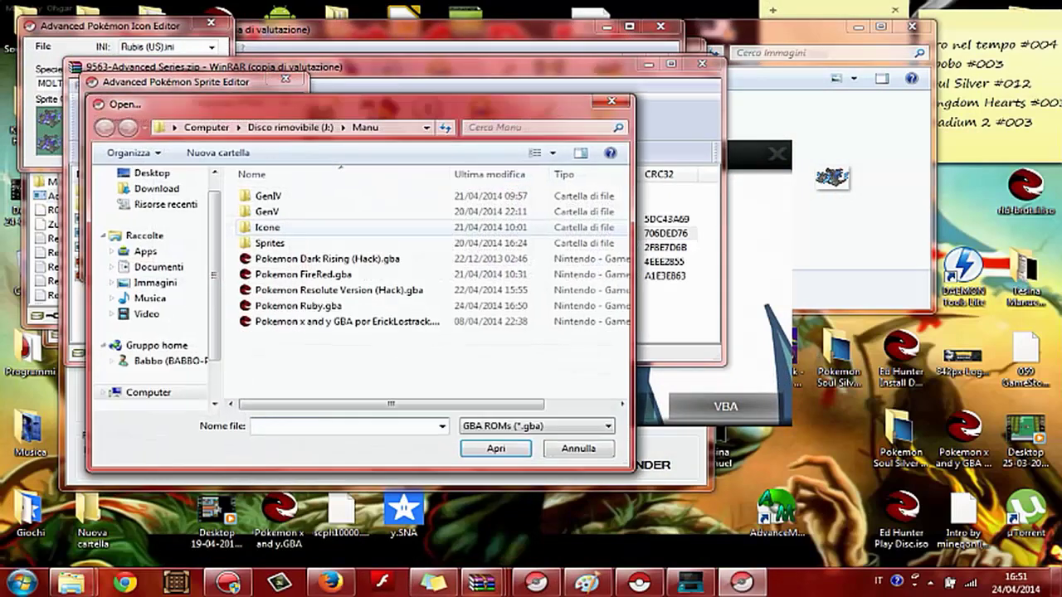
double_click(291, 306)
- Select the species CHARIZARDM and open its sprites for editing
left_click(189, 136)
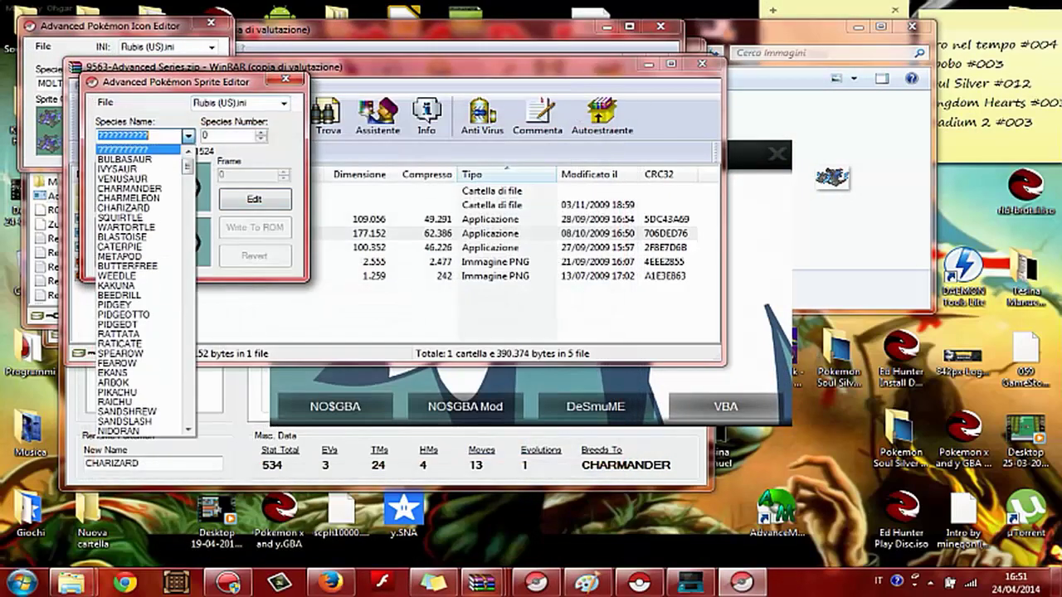
type("mol")
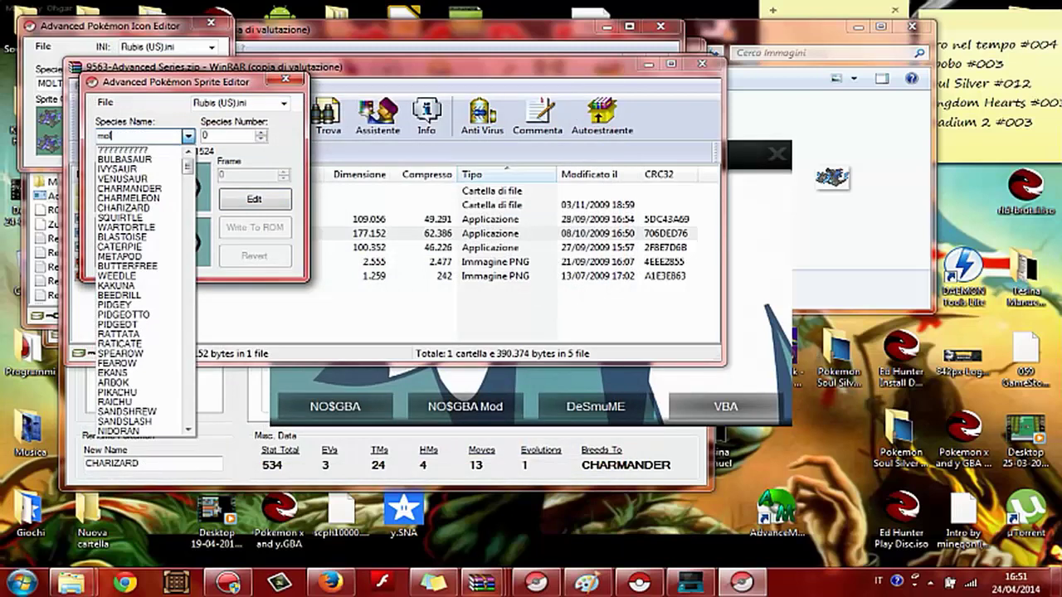
type("t")
key("BackSpace")
key("BackSpace")
key("BackSpace")
key("BackSpace")
type("chari")
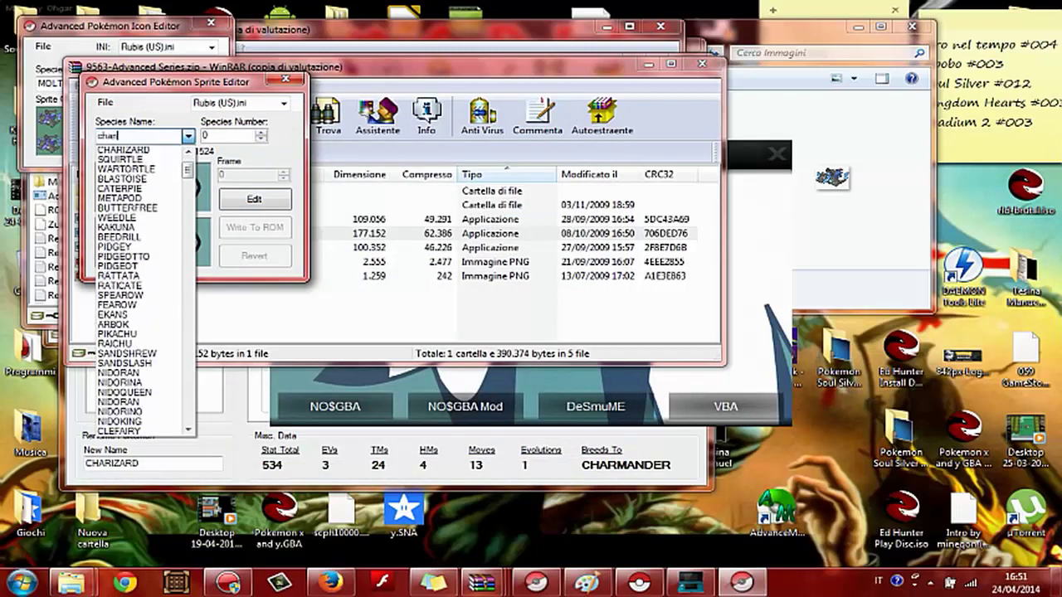
type("rizardm")
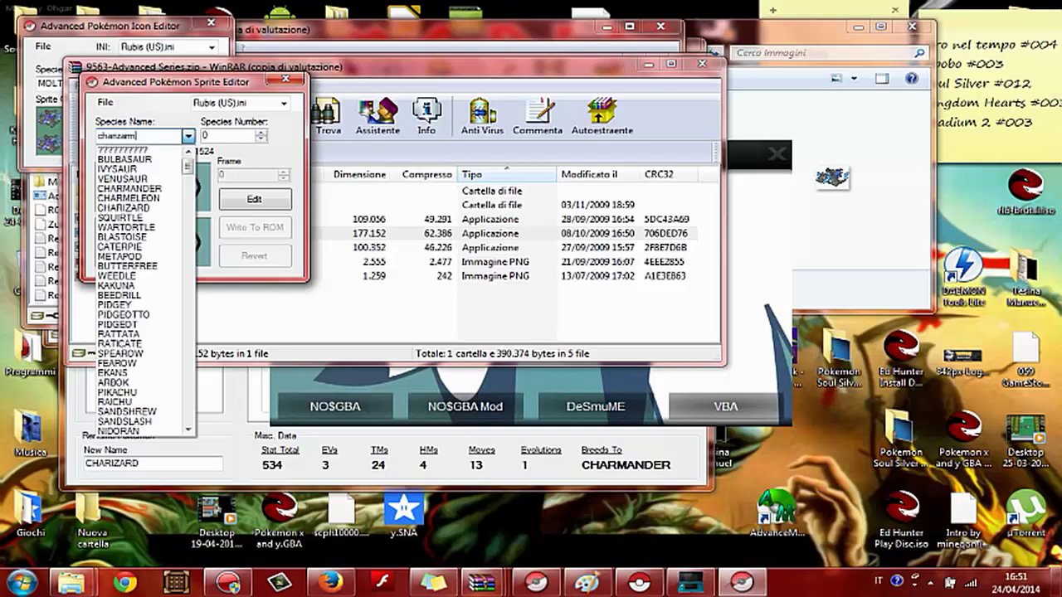
key("Return")
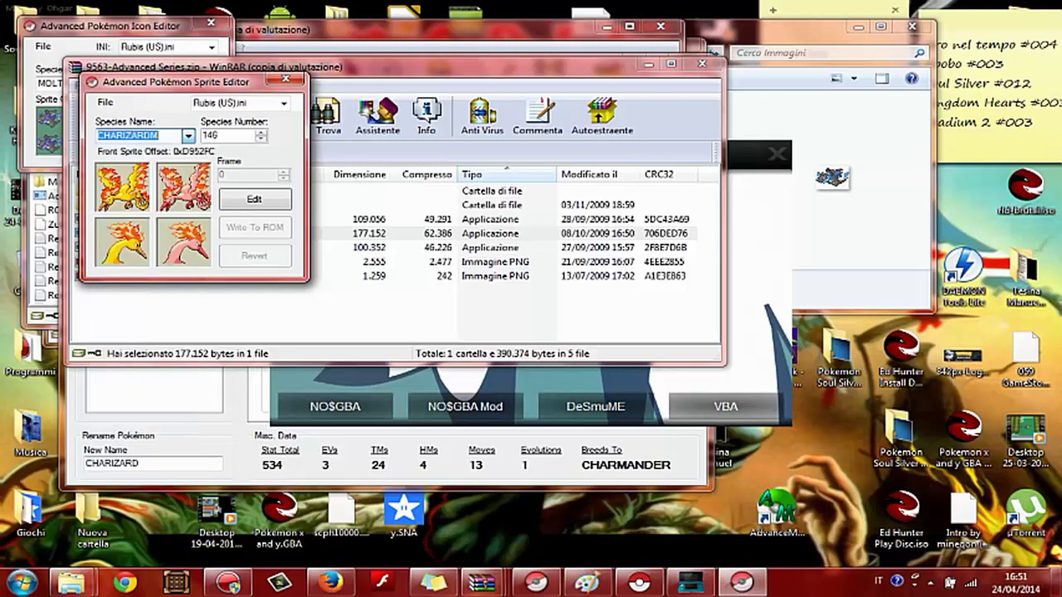
left_click(254, 199)
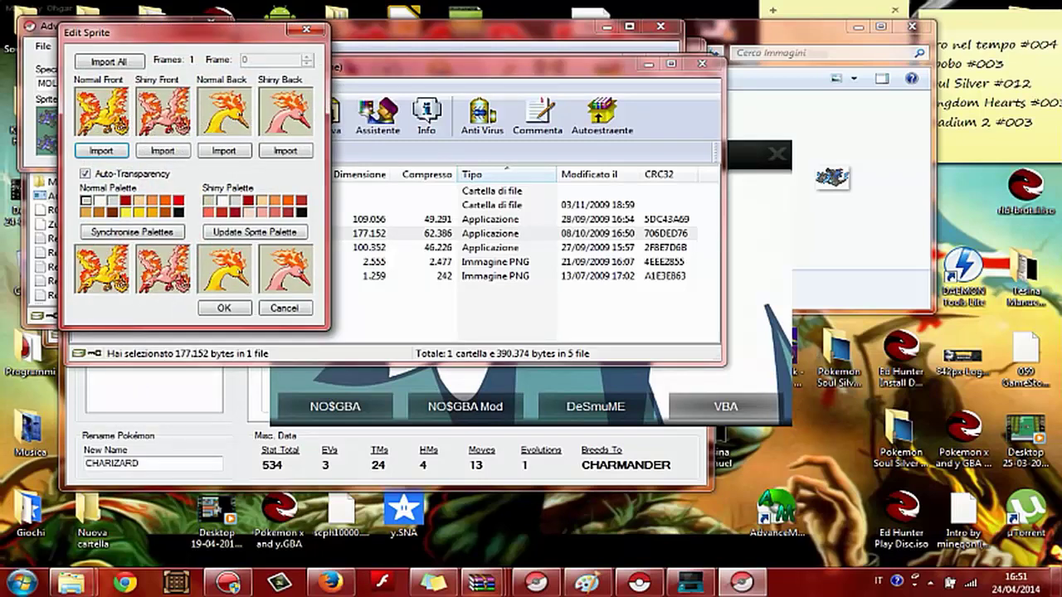
- Look through the desktop's Immagini folder for a Mega Charizard X image to import as the normal front sprite
left_click(100, 150)
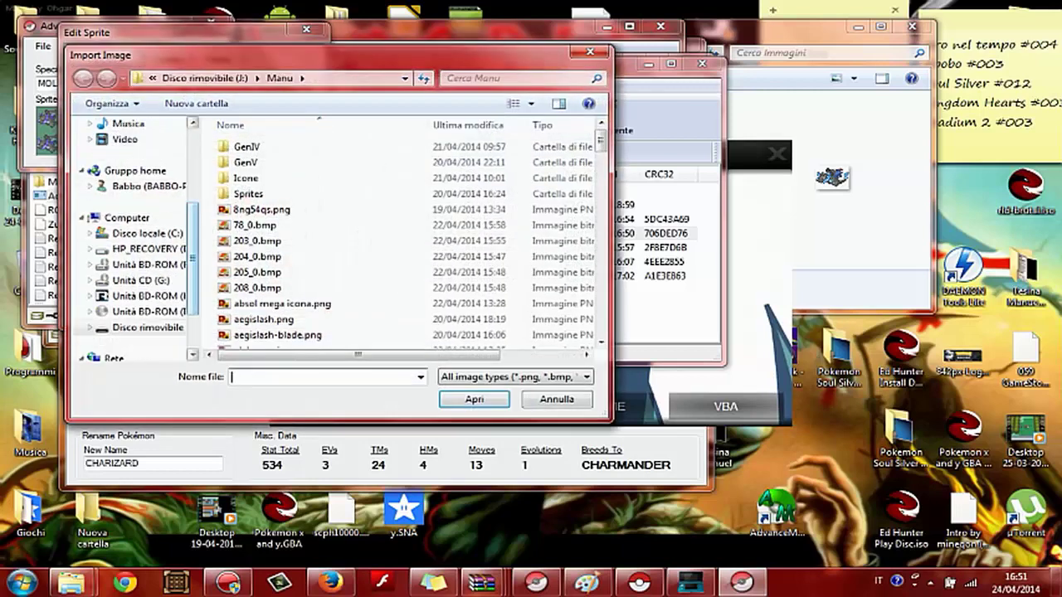
left_click_drag(192, 209, 192, 184)
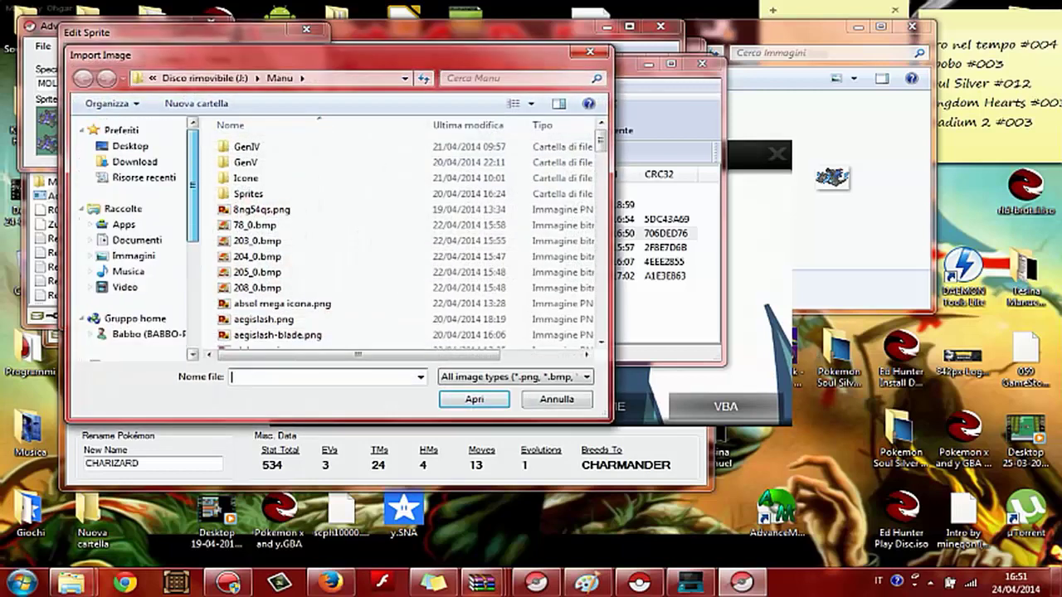
left_click(130, 146)
left_click(317, 307)
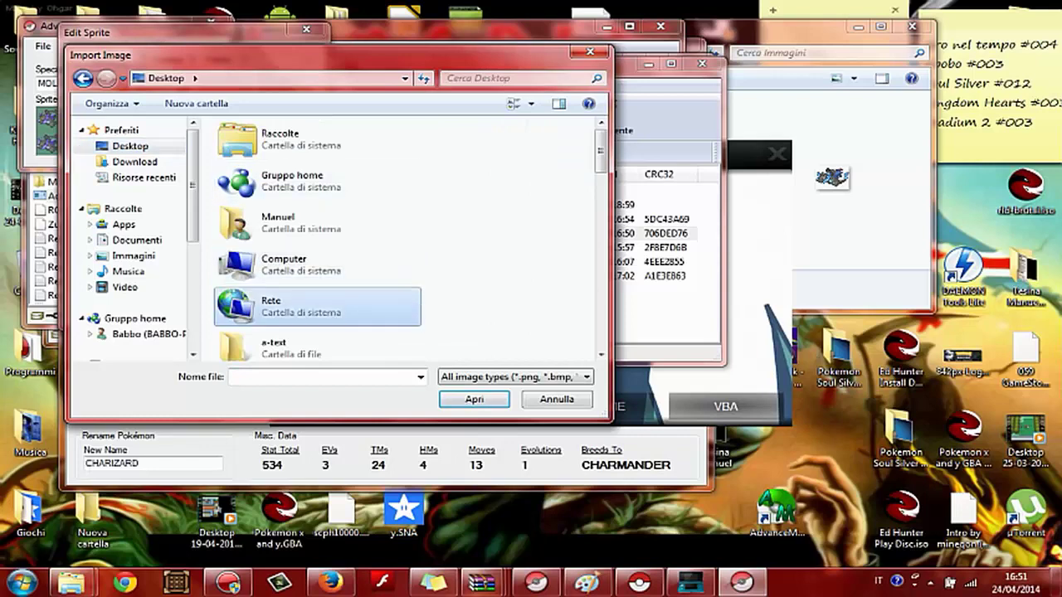
key("i")
key("Return")
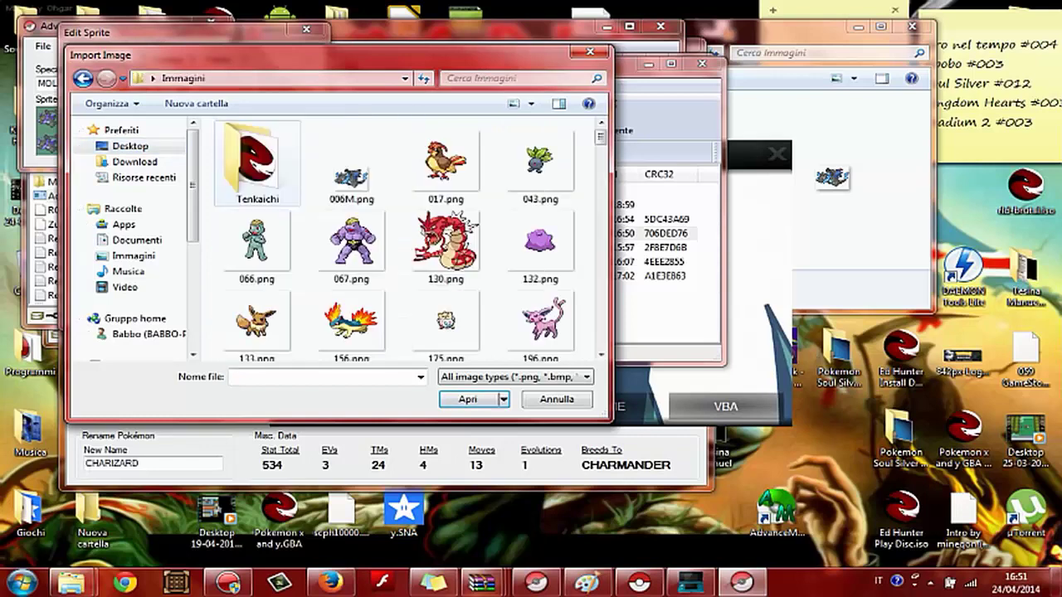
key("Right")
key("Down")
key("Down")
key("Down")
key("Down")
key("Down")
key("Down")
key("Down")
key("Down")
key("Down")
key("Down")
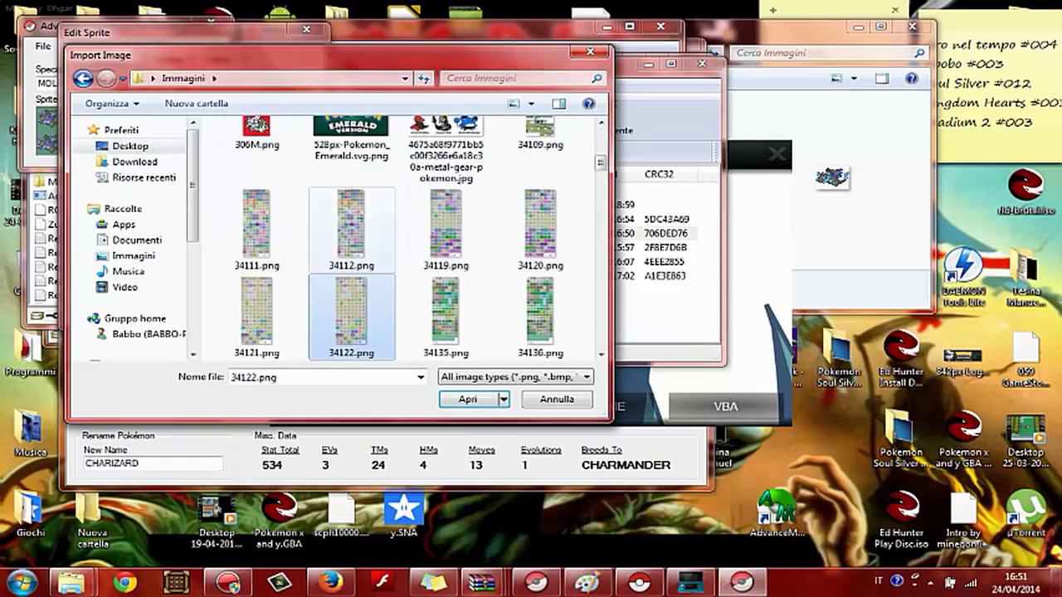
key("Down")
key("Down")
key("Down")
key("Down")
key("Down")
key("Down")
key("Down")
key("Down")
key("Down")
key("Down")
key("Down")
key("Down")
key("Down")
key("Down")
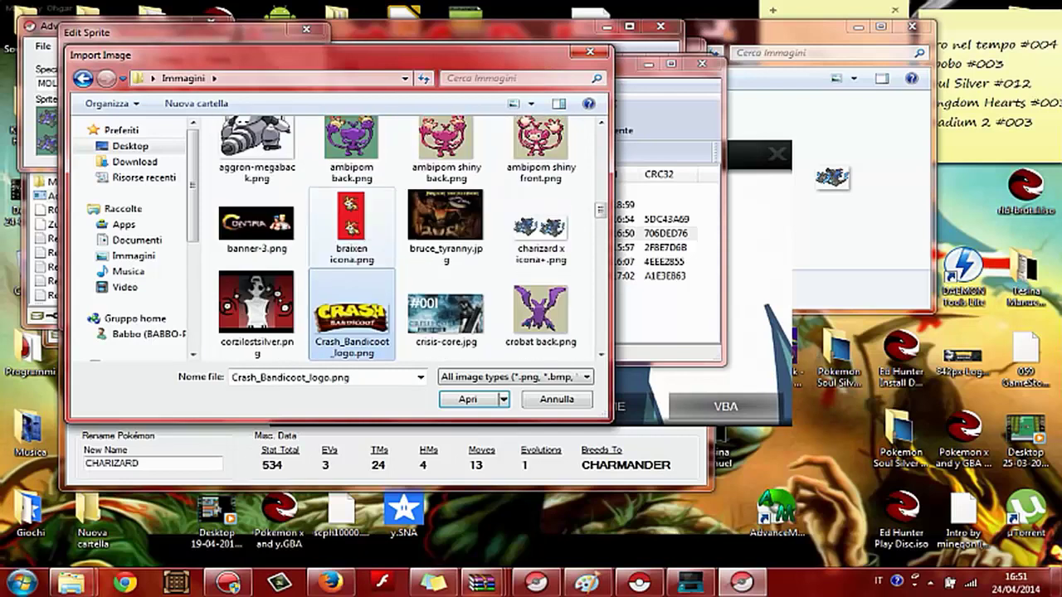
key("Down")
key("Down")
key("Down")
key("Down")
key("Down")
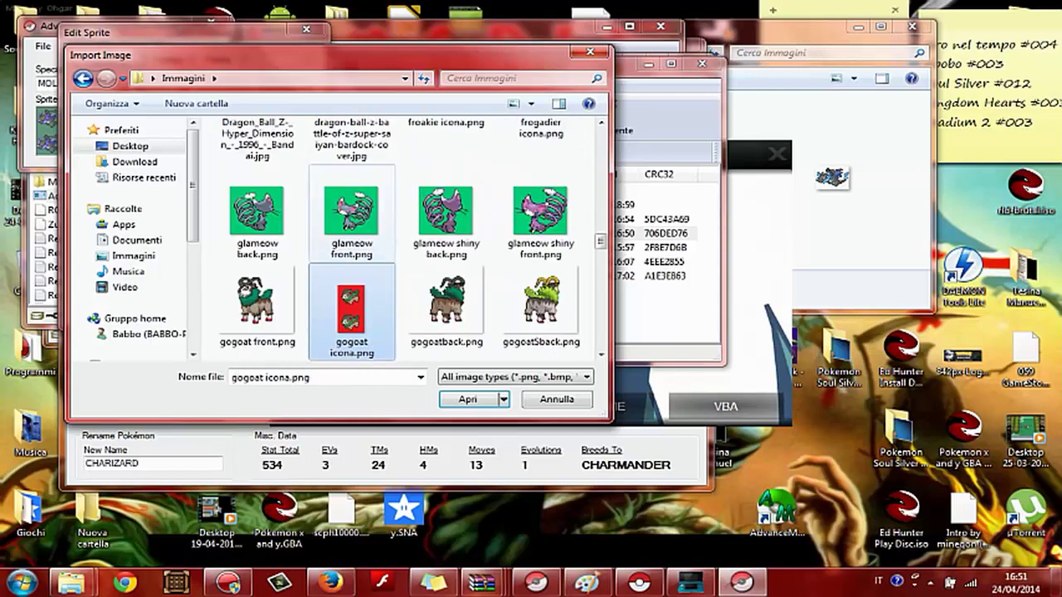
key("Down")
key("Down")
key("Down")
key("Down")
key("Down")
key("Down")
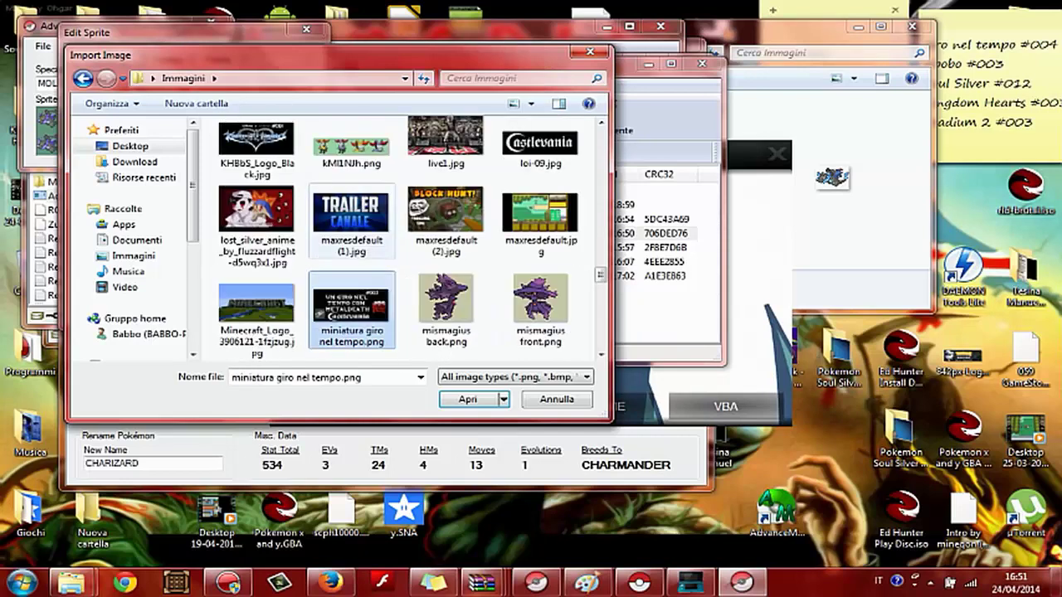
key("Down")
key("Down")
key("Down")
key("Down")
key("Down")
key("Down")
key("Down")
key("Down")
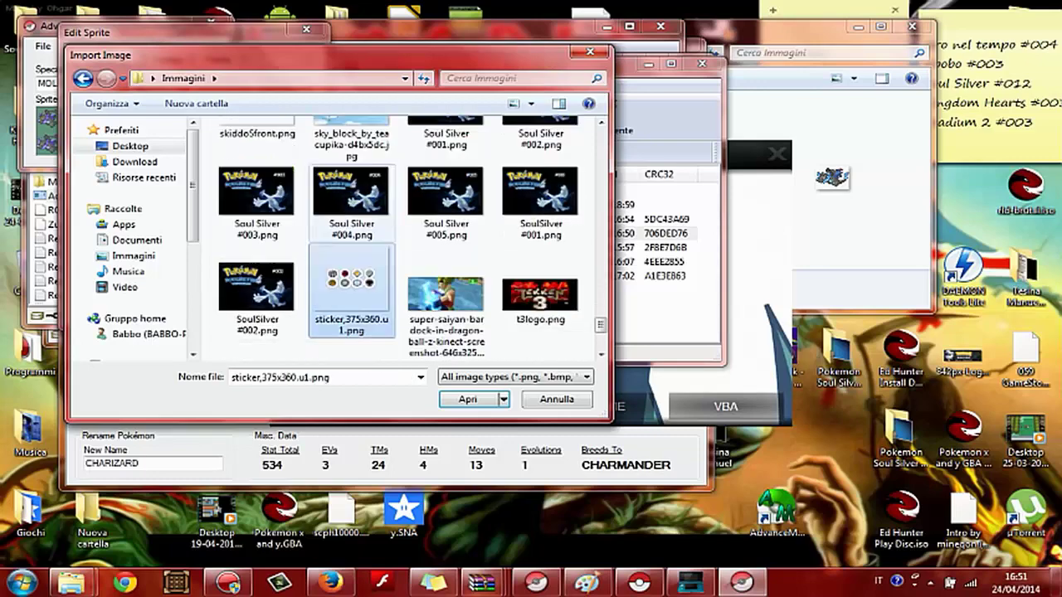
key("Down")
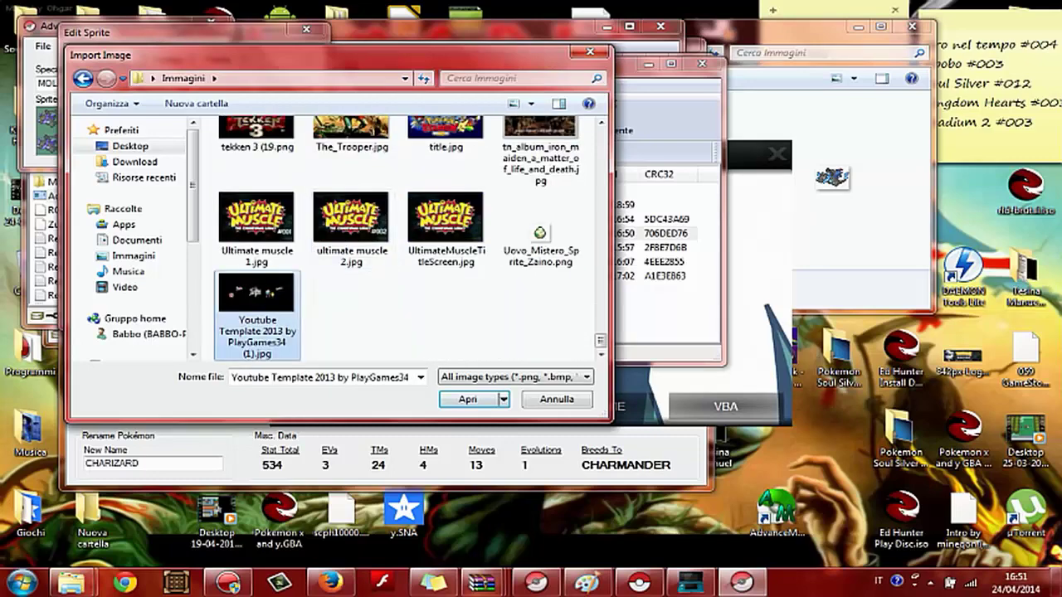
left_click(556, 399)
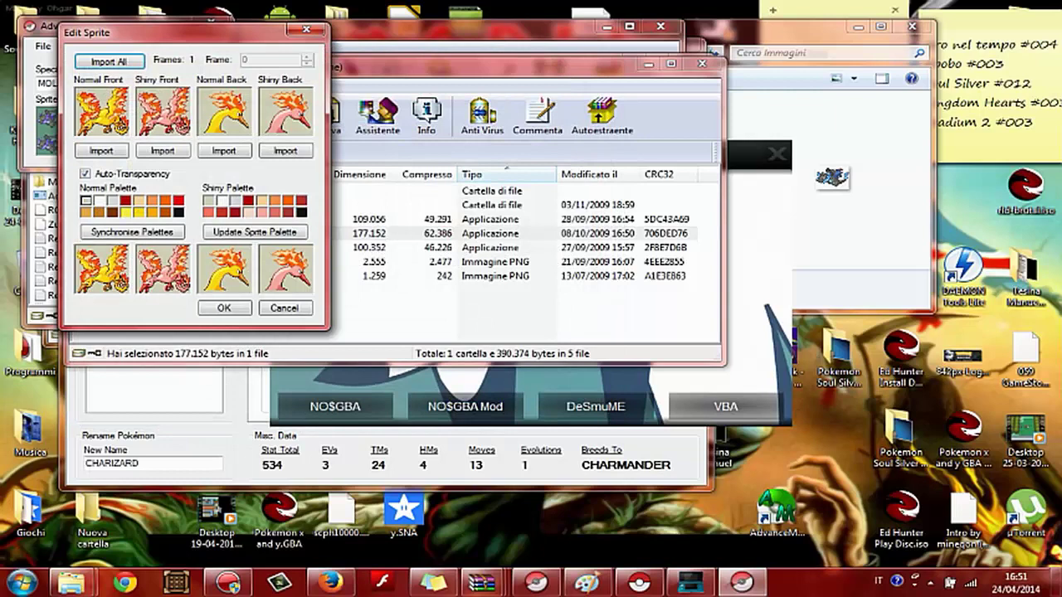
- Switch to Firefox and open the Smogon Sprite Generator page at smogon.com/teambuilder/sprite_generator
left_click(330, 582)
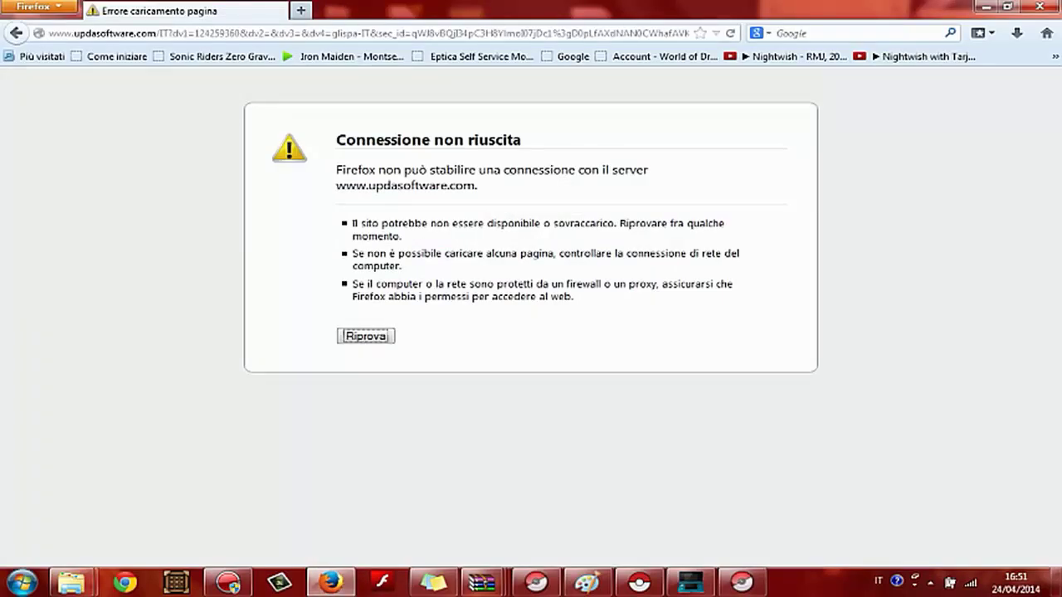
left_click(369, 33)
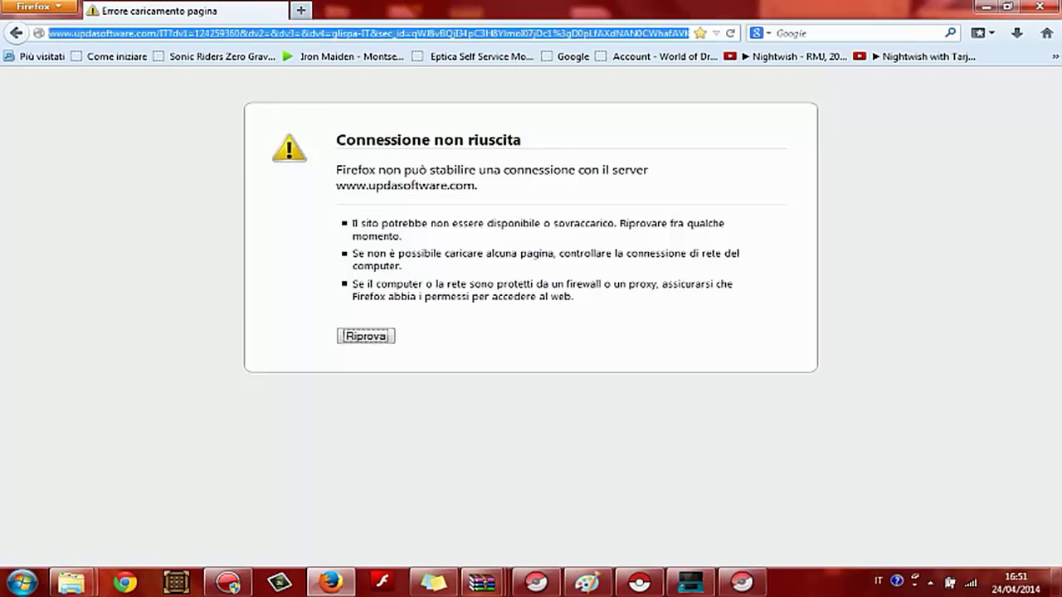
type("smogon.com/")
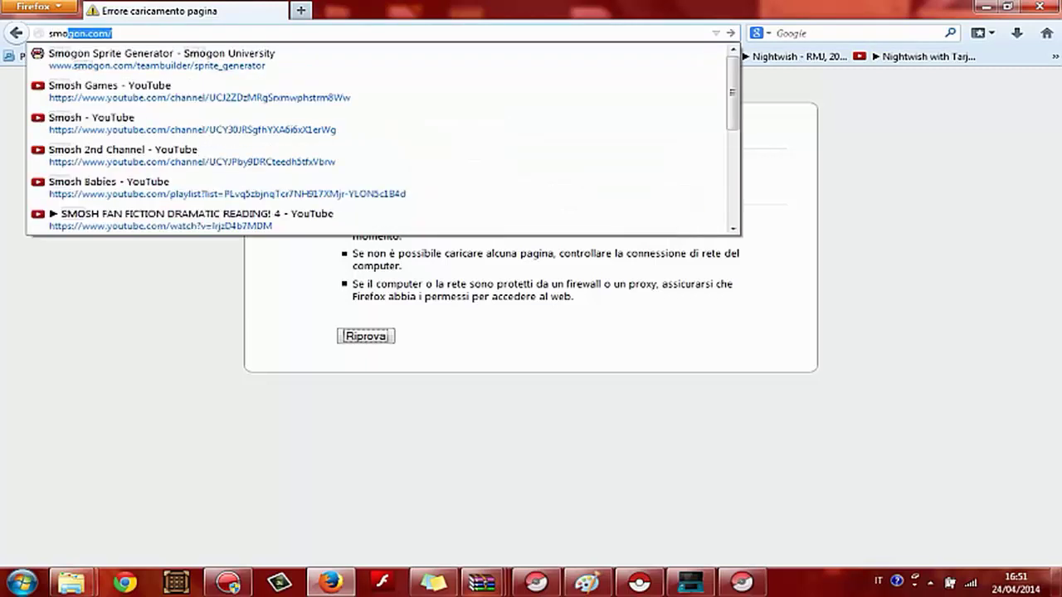
key("Down")
key("Return")
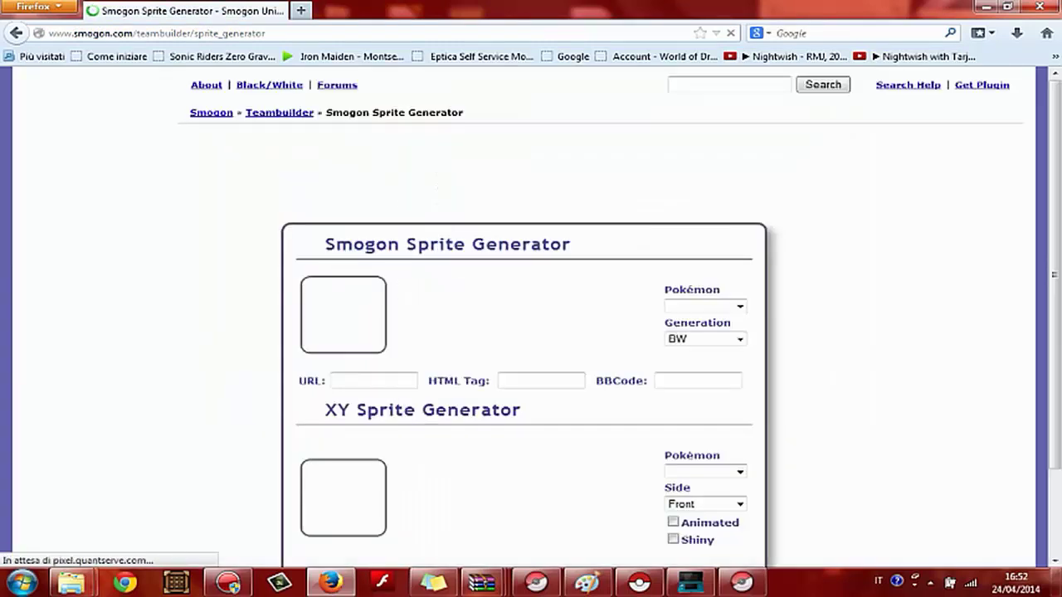
- Generate the front sprite of Mega Charizard X in the XY Sprite Generator
scroll(531, 315, "down", 1)
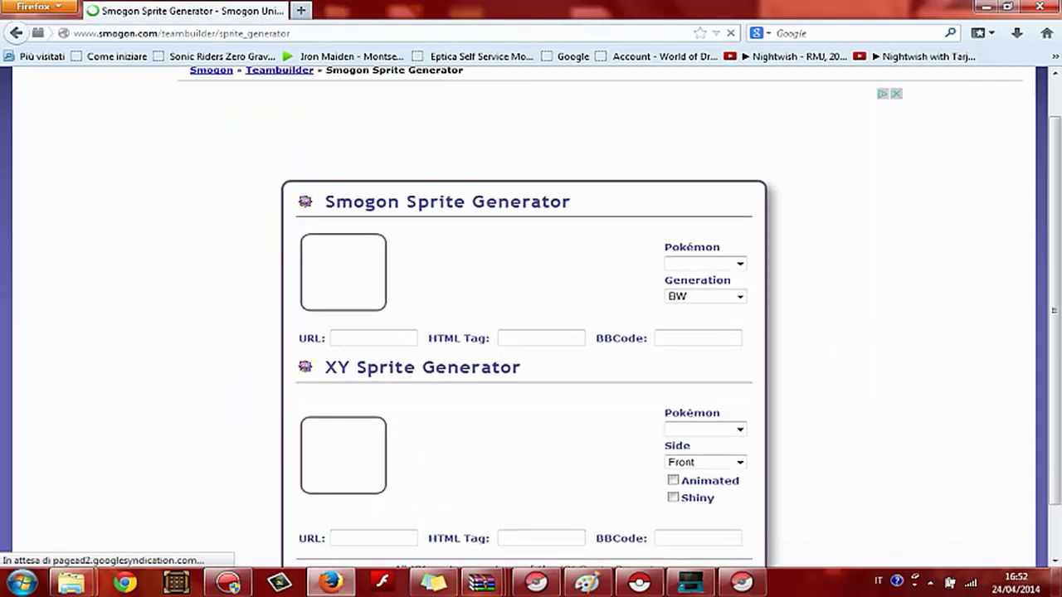
left_click(739, 429)
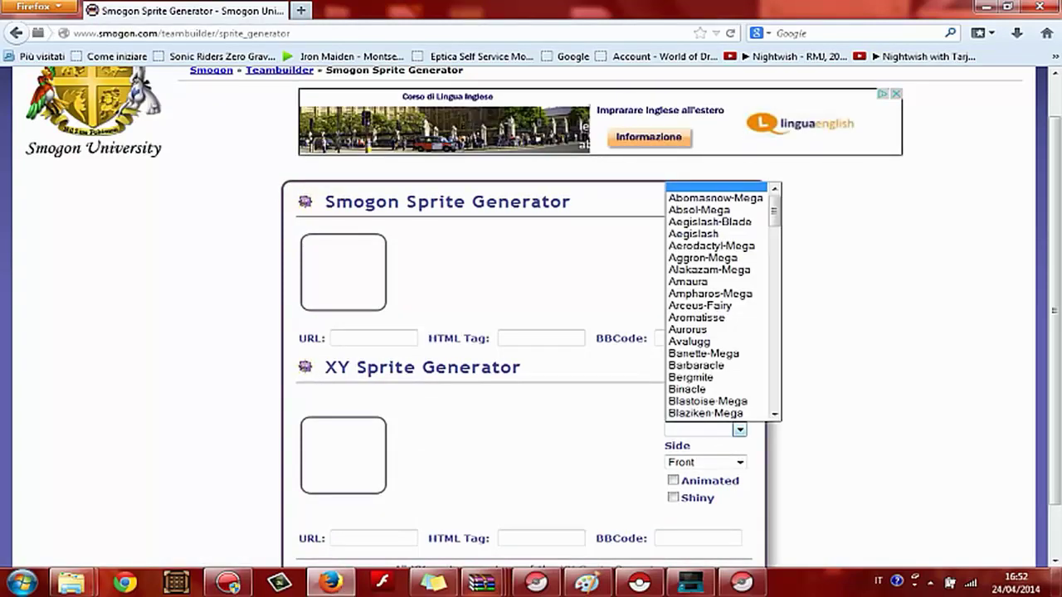
type("ch")
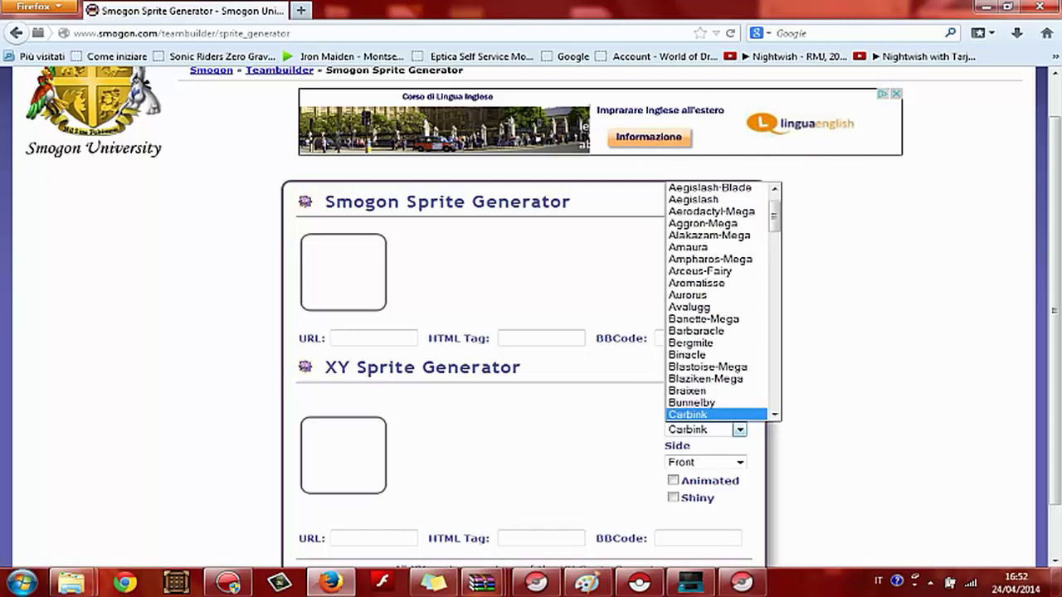
key("Return")
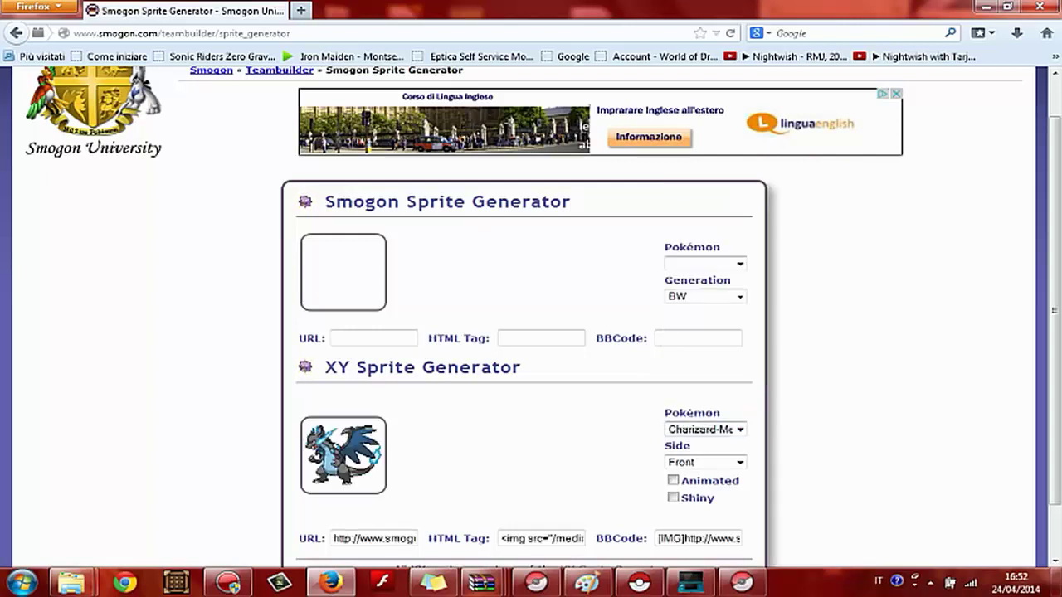
- Save the generated front sprite as charizard-mega-x.png in the Immagini folder
right_click(332, 428)
left_click(373, 496)
right_click(330, 463)
left_click(398, 375)
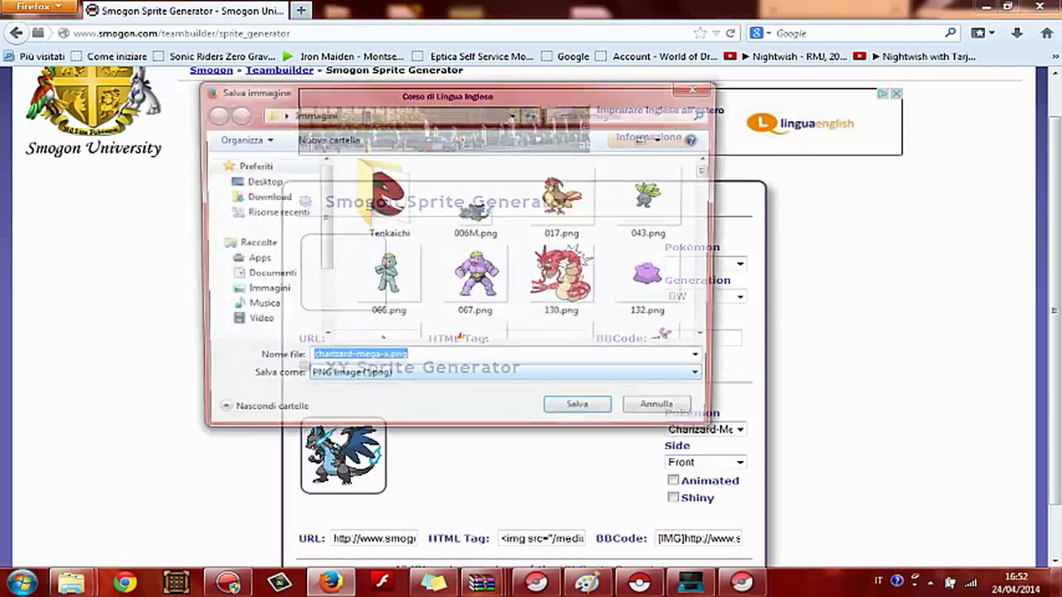
left_click(582, 413)
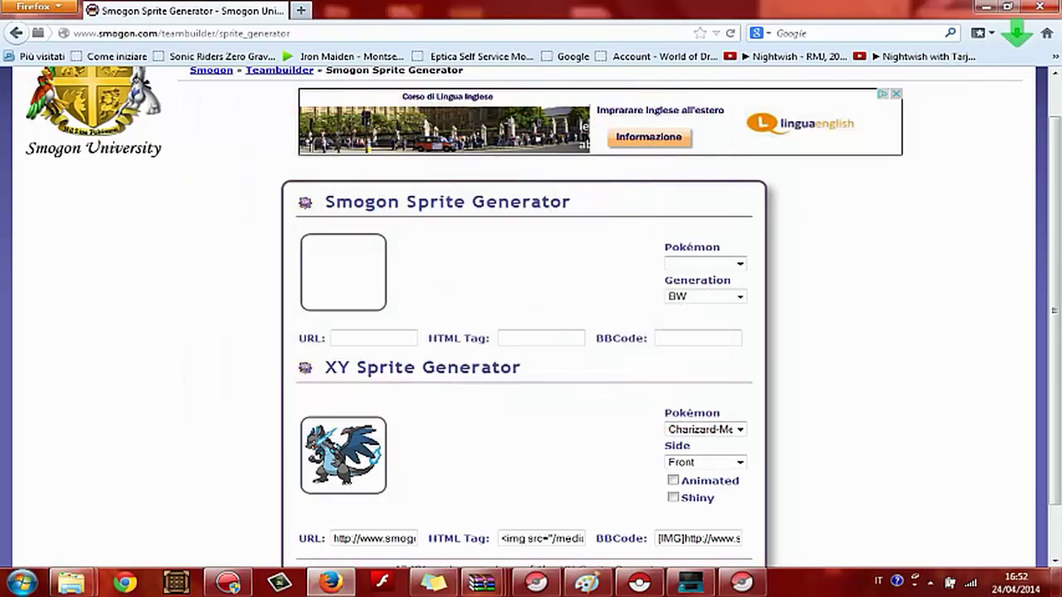
- Change the sprite's side to Back and save the image as charizard-mega-xback.png in the Immagini folder
left_click(738, 462)
left_click(681, 489)
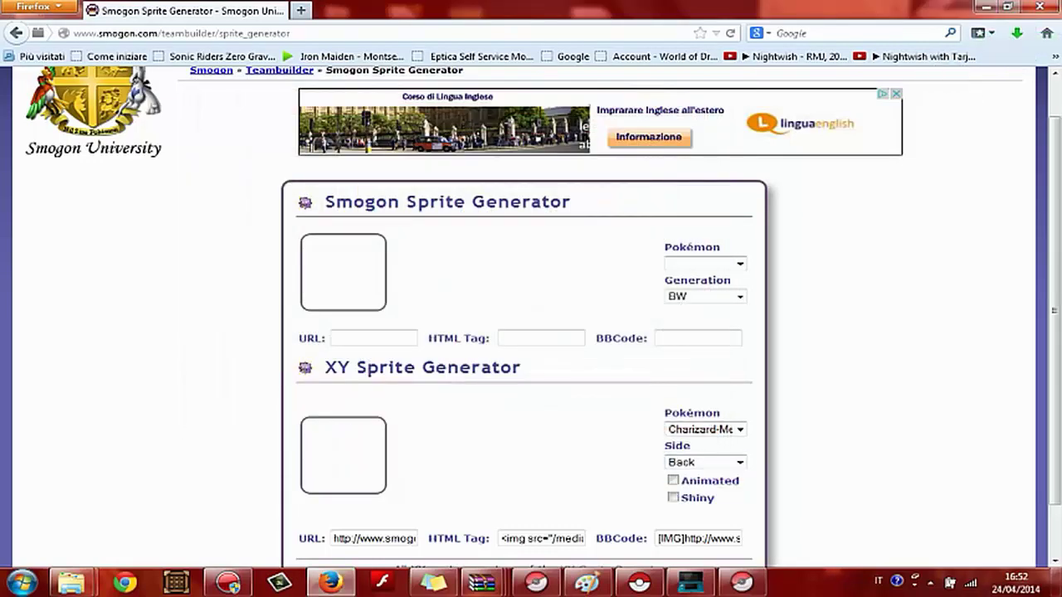
right_click(363, 463)
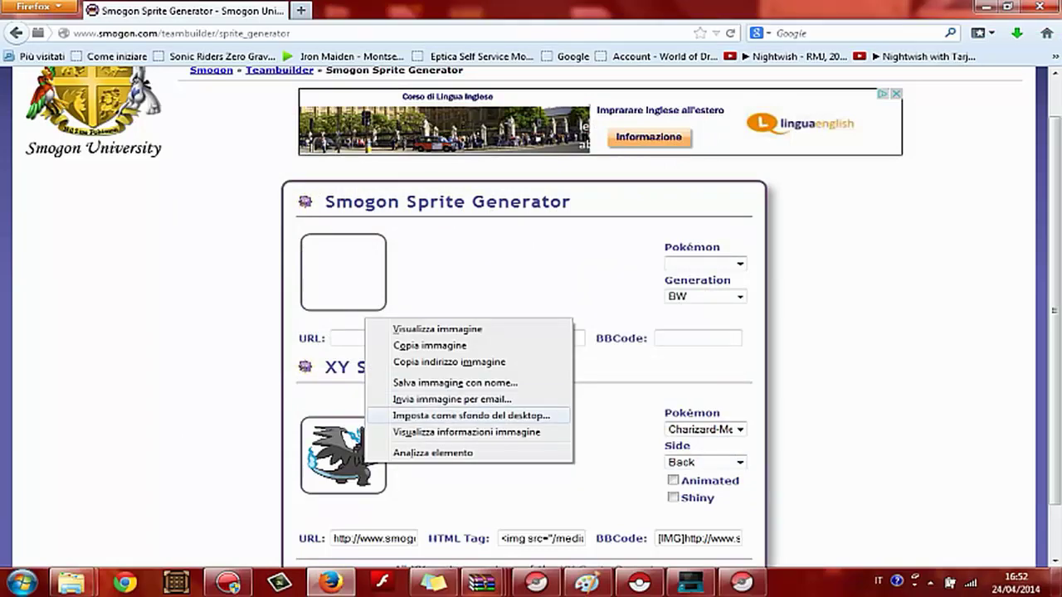
left_click(415, 380)
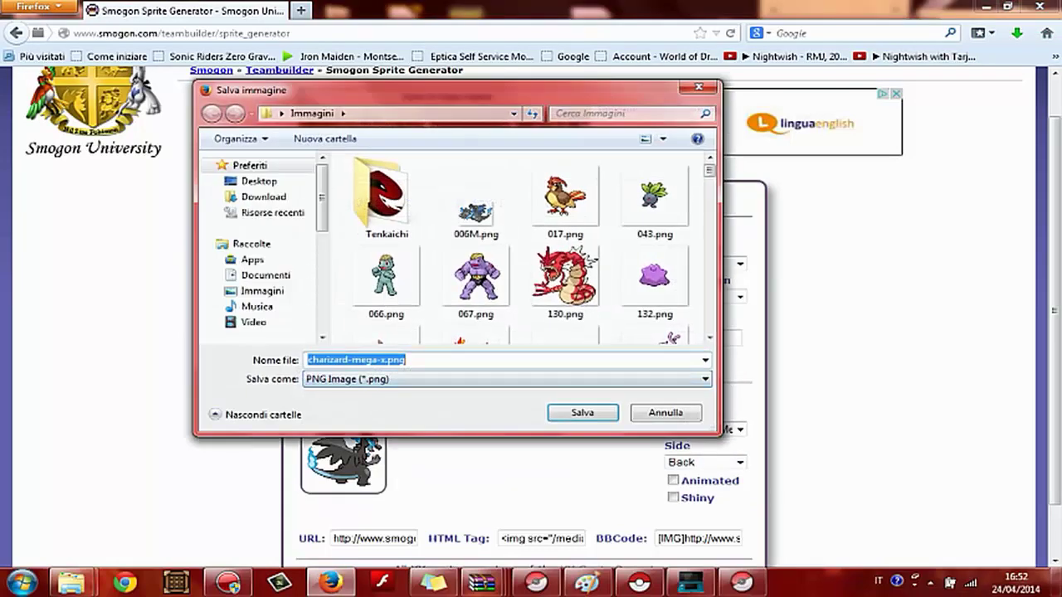
left_click(386, 360)
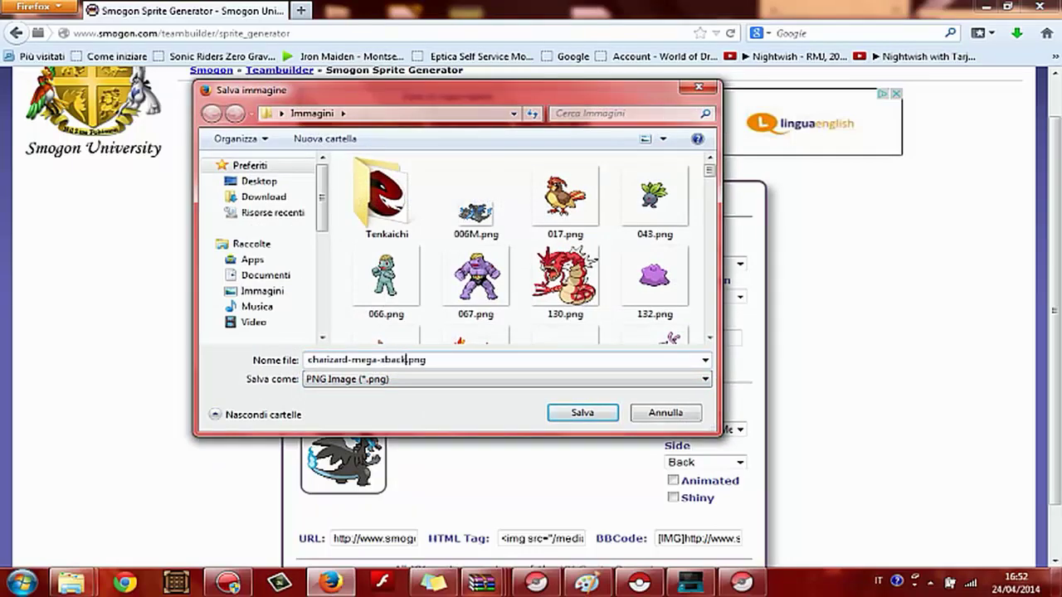
type("back")
key("Return")
- Try to generate the shiny back sprite of Mega Charizard X in the XY Sprite Generator
left_click(673, 498)
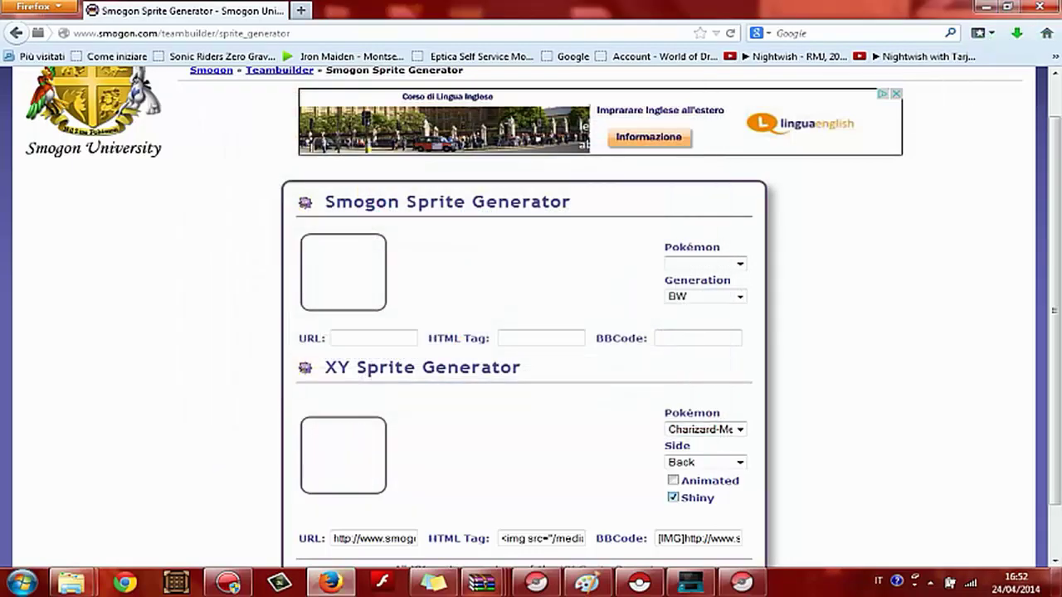
left_click(705, 430)
- Locate the downloaded charizard-mega-x.png in its folder and open it in Paint
left_click(1017, 34)
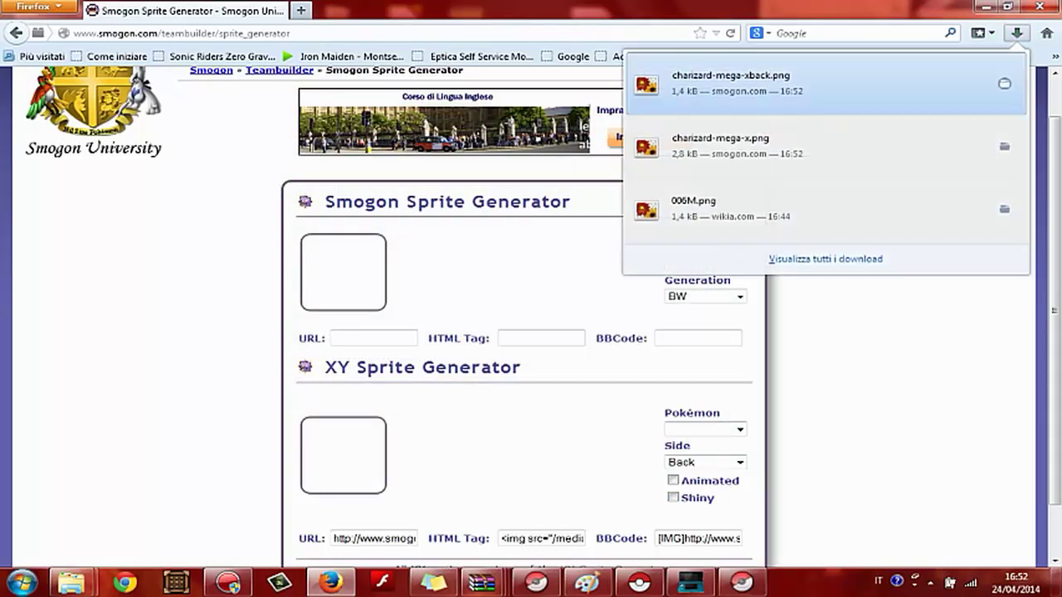
left_click(1003, 146)
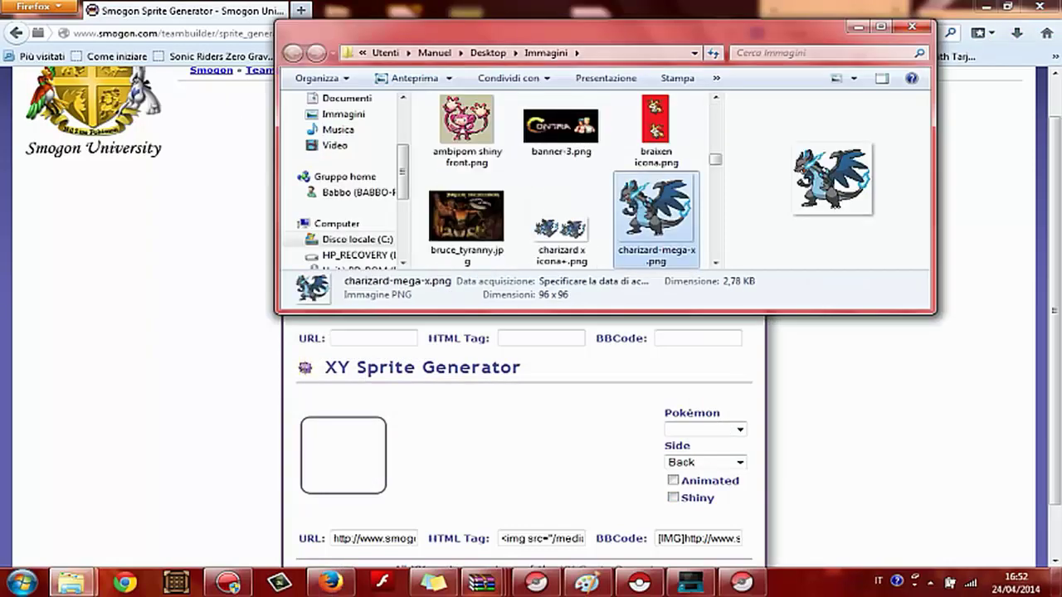
right_click(674, 253)
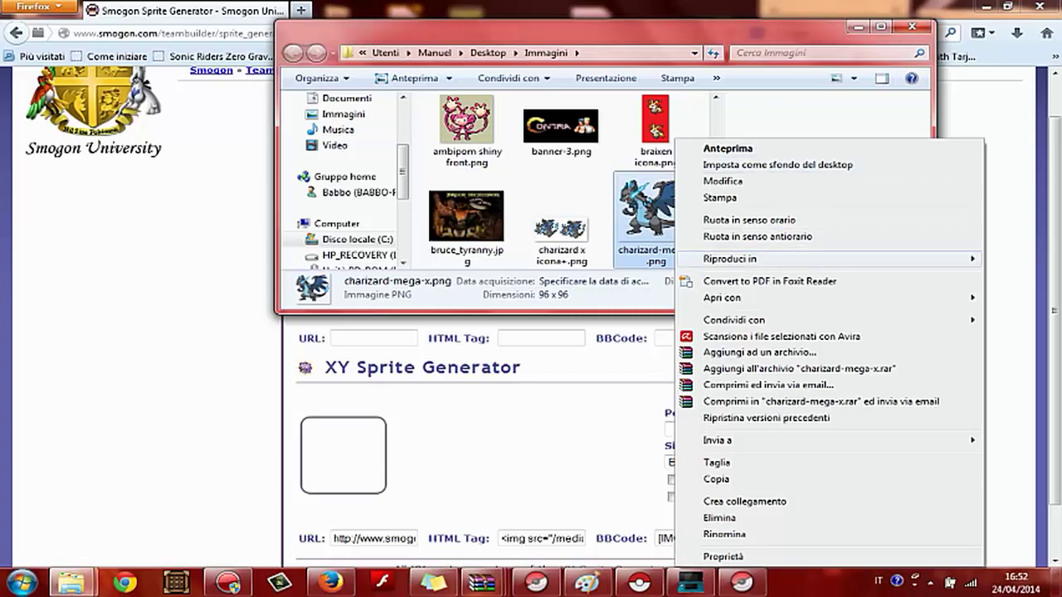
mouse_move(722, 297)
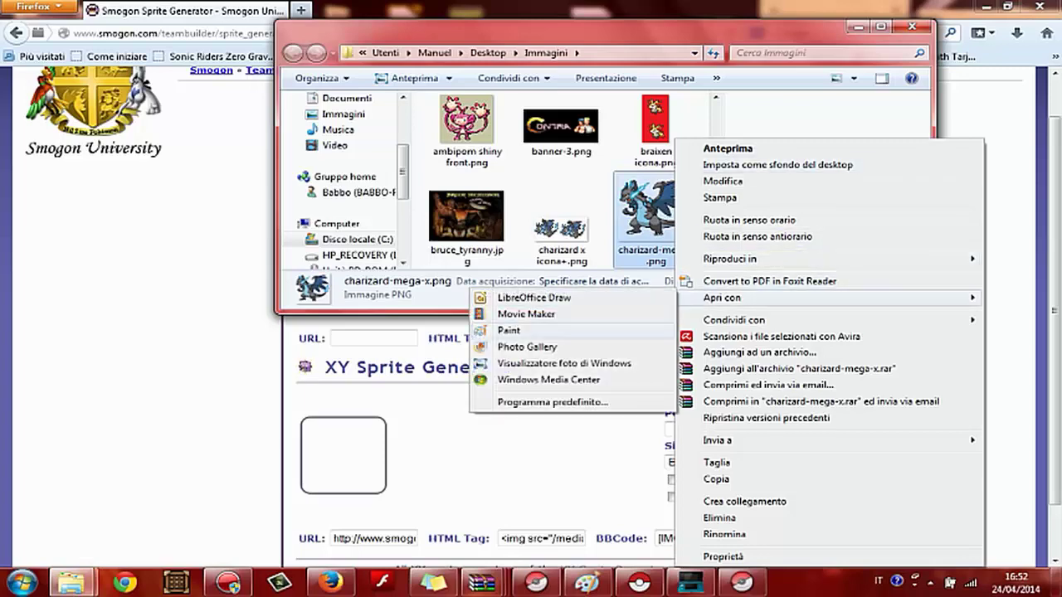
left_click(508, 331)
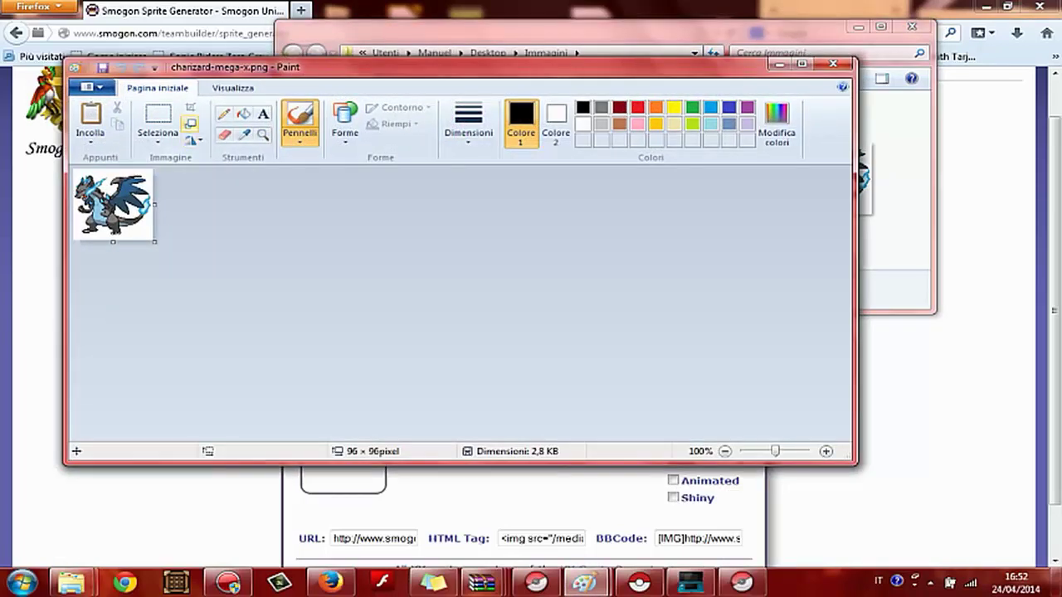
- Select the full front sprite and resize the selection to 64 × 64 pixels without keeping proportions
left_click(158, 121)
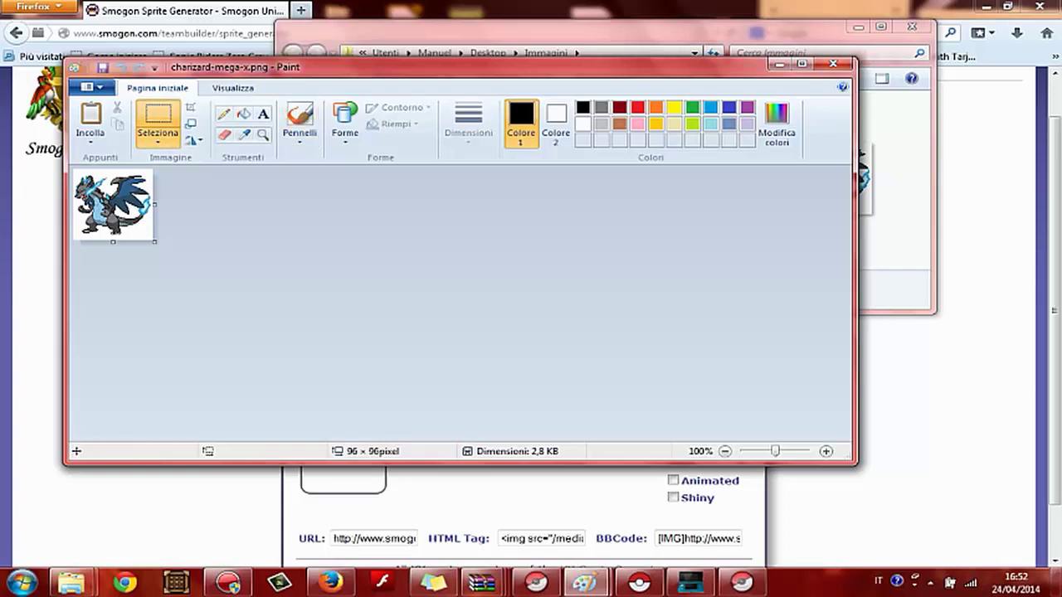
left_click_drag(151, 174, 136, 231)
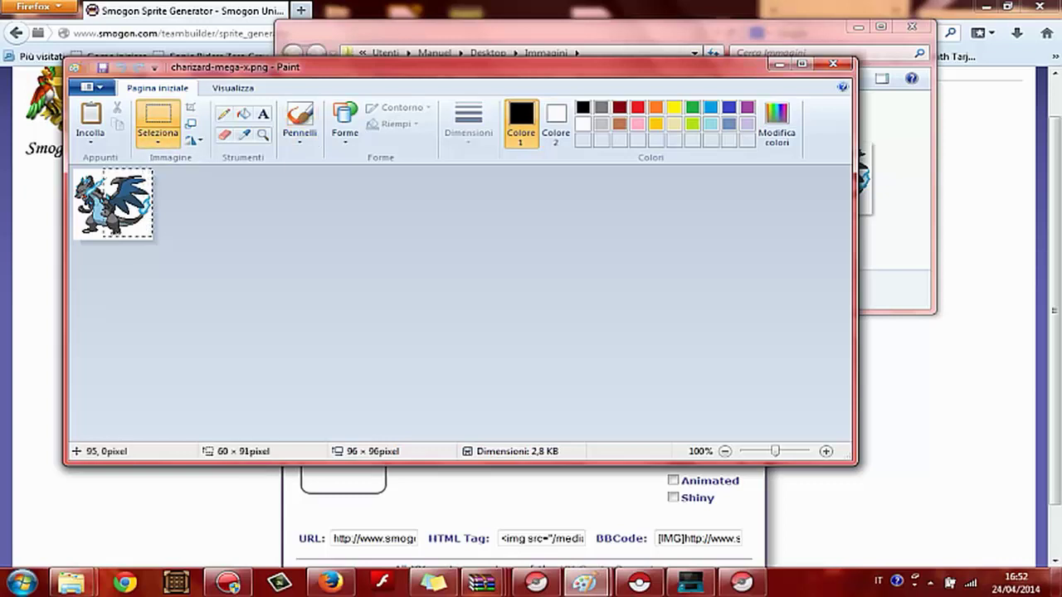
left_click_drag(152, 169, 75, 239)
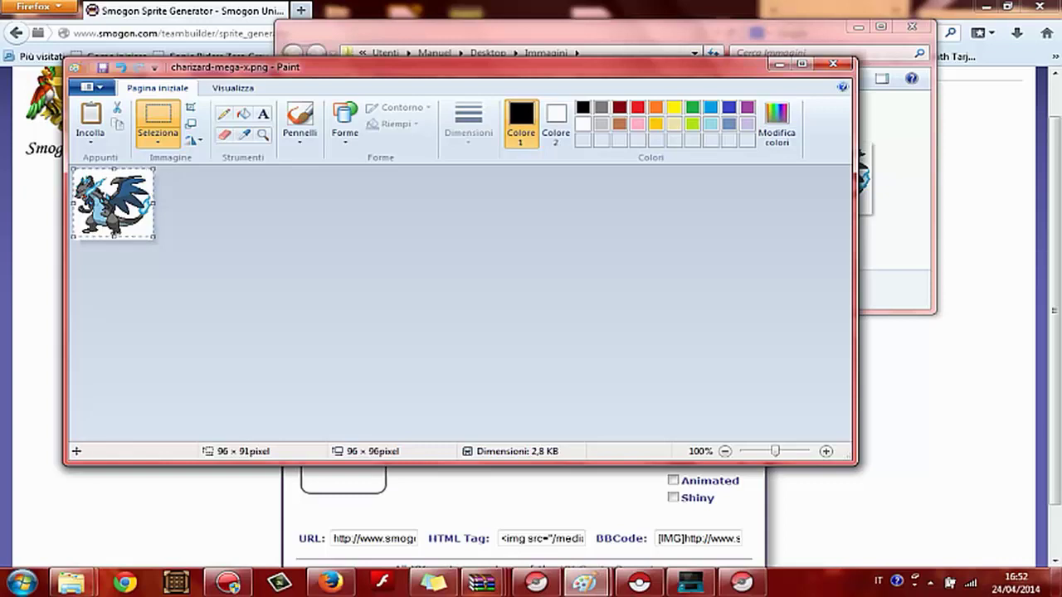
right_click(99, 229)
left_click(156, 372)
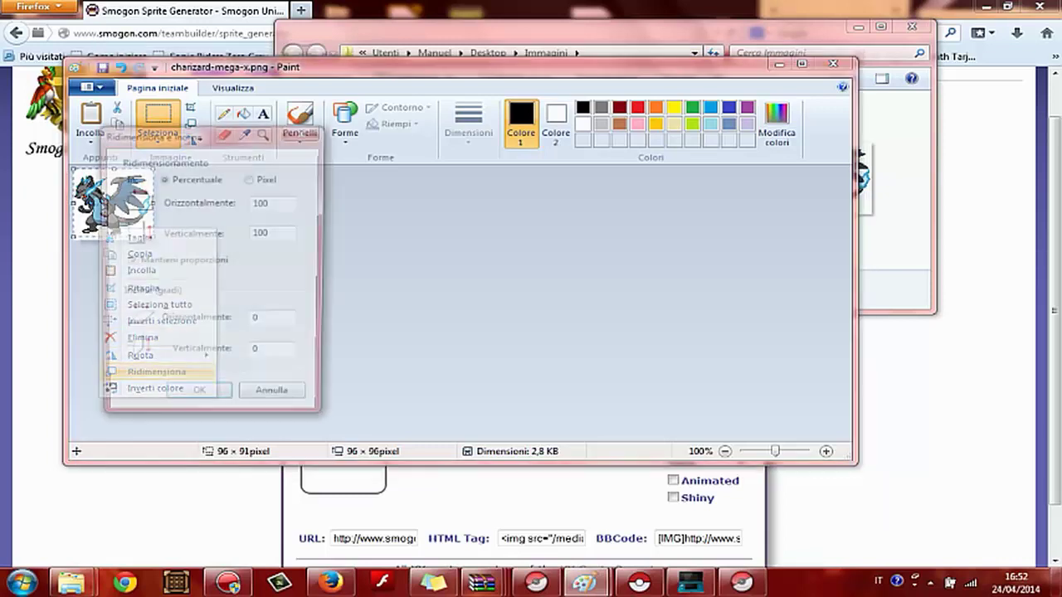
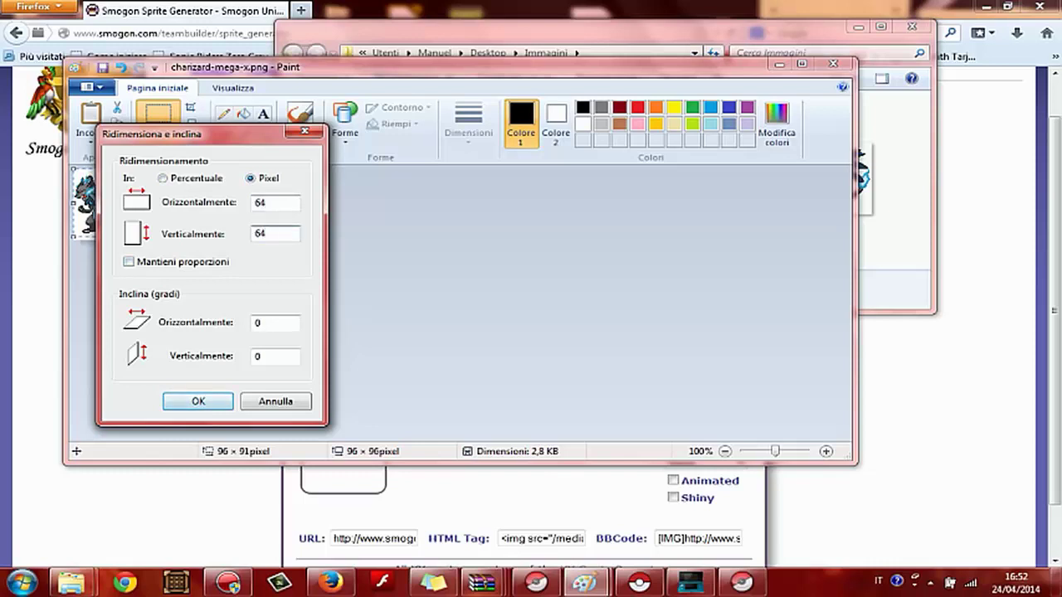
key("Return")
- Copy the resized front sprite and paste it into a new image, discarding the changes to charizard-mega-x.png
right_click(94, 197)
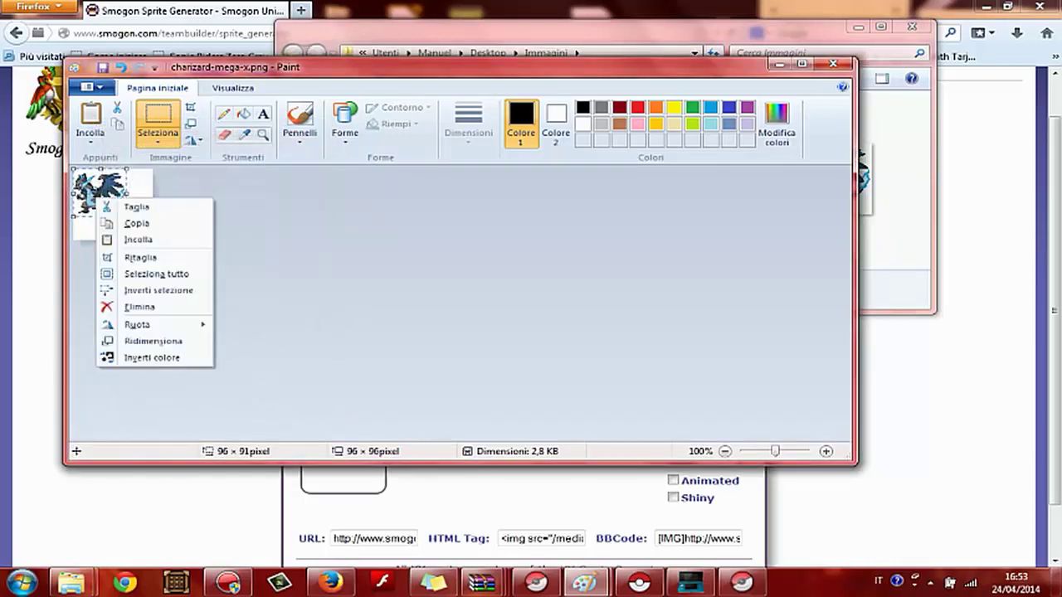
left_click(124, 219)
left_click(87, 86)
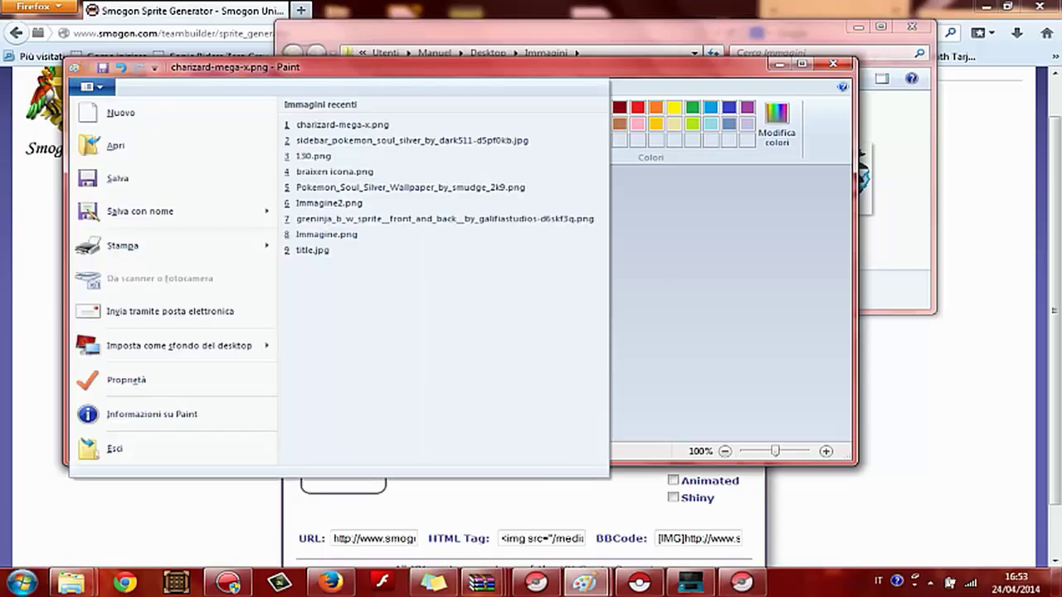
left_click(112, 111)
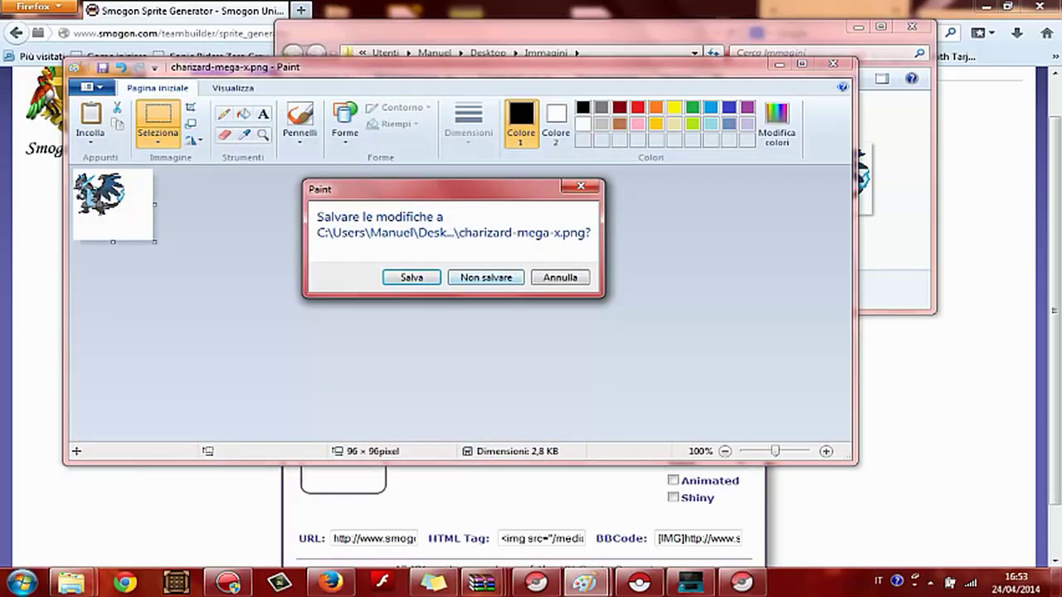
left_click(486, 278)
right_click(98, 203)
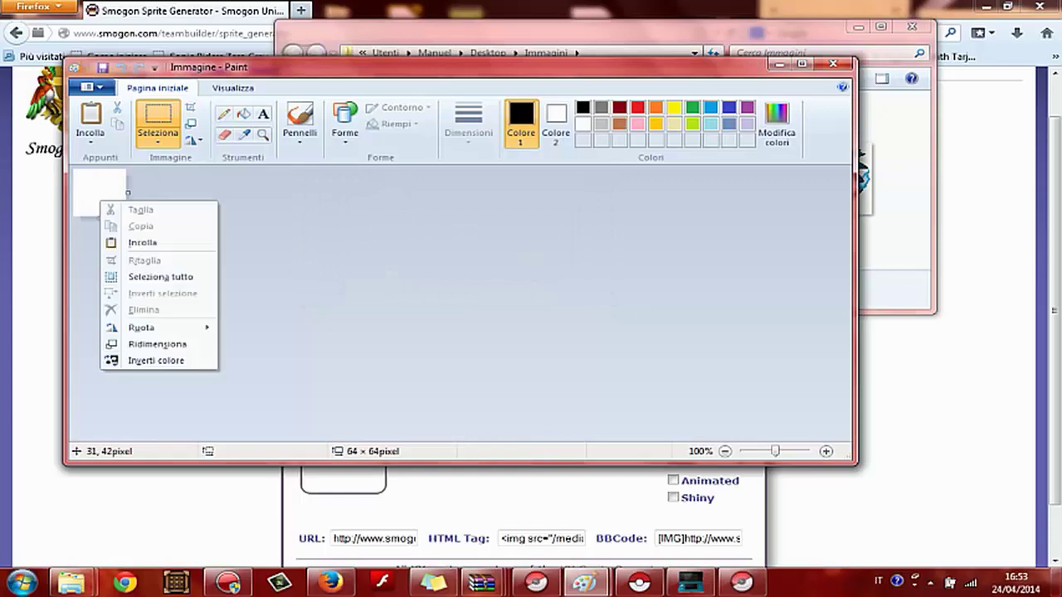
left_click(124, 243)
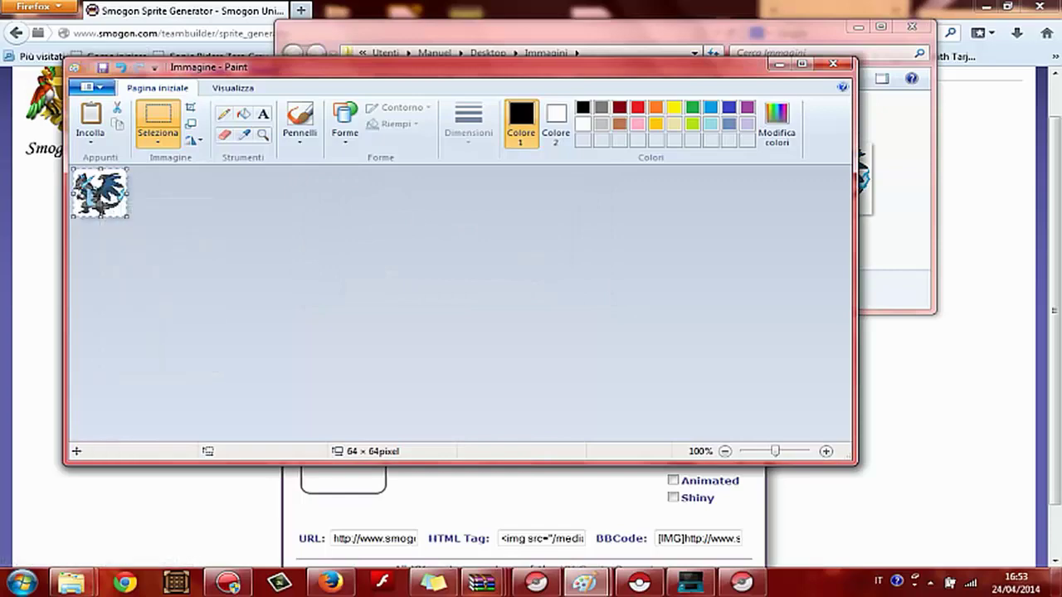
- Save the new front image as a PNG named "charzard x front" in the Immagini folder
left_click(92, 87)
left_click(125, 178)
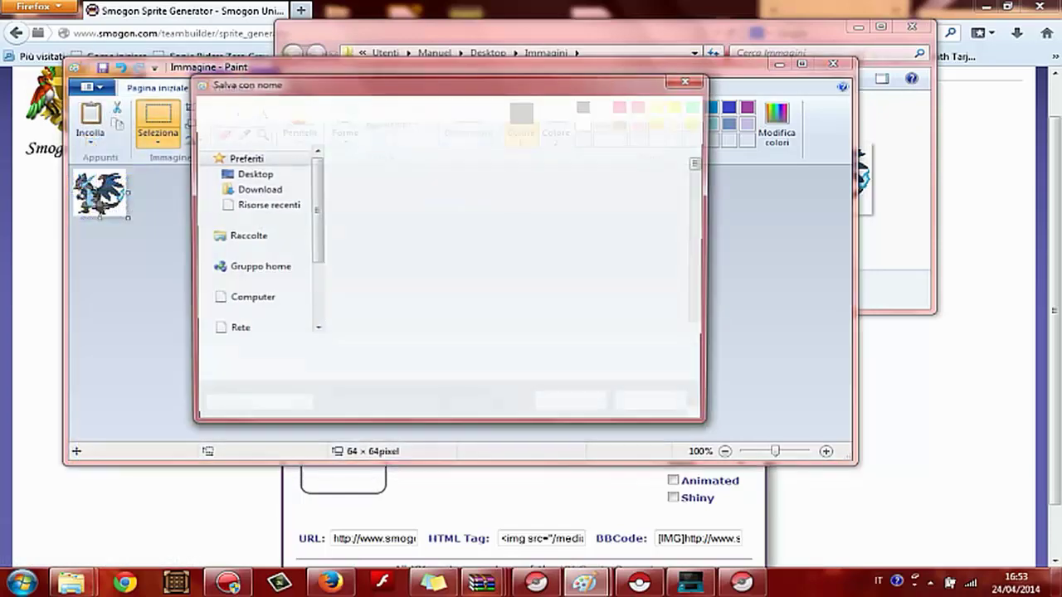
type("charz")
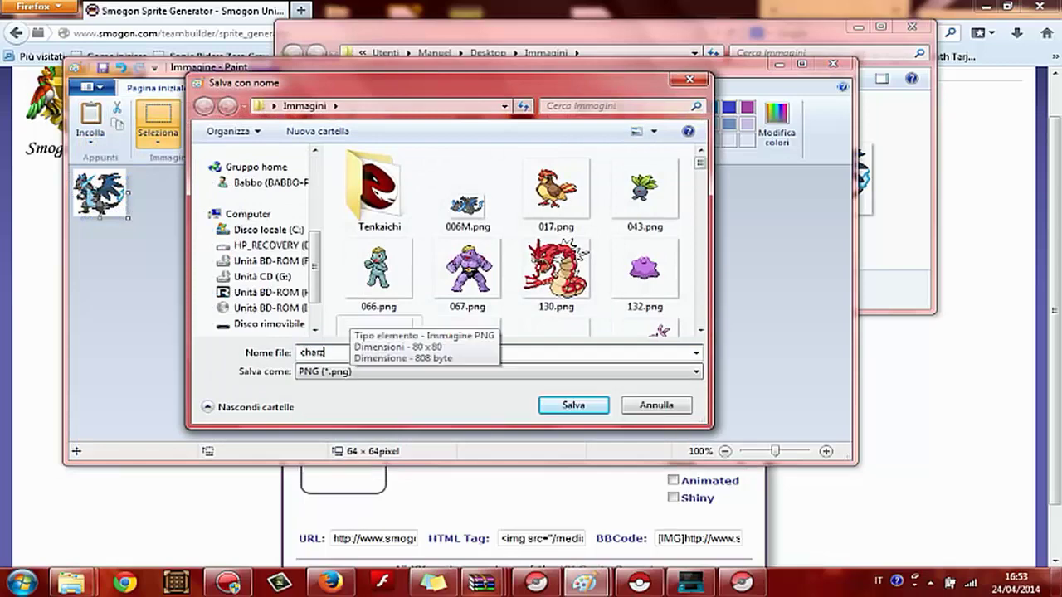
type("ard x fro")
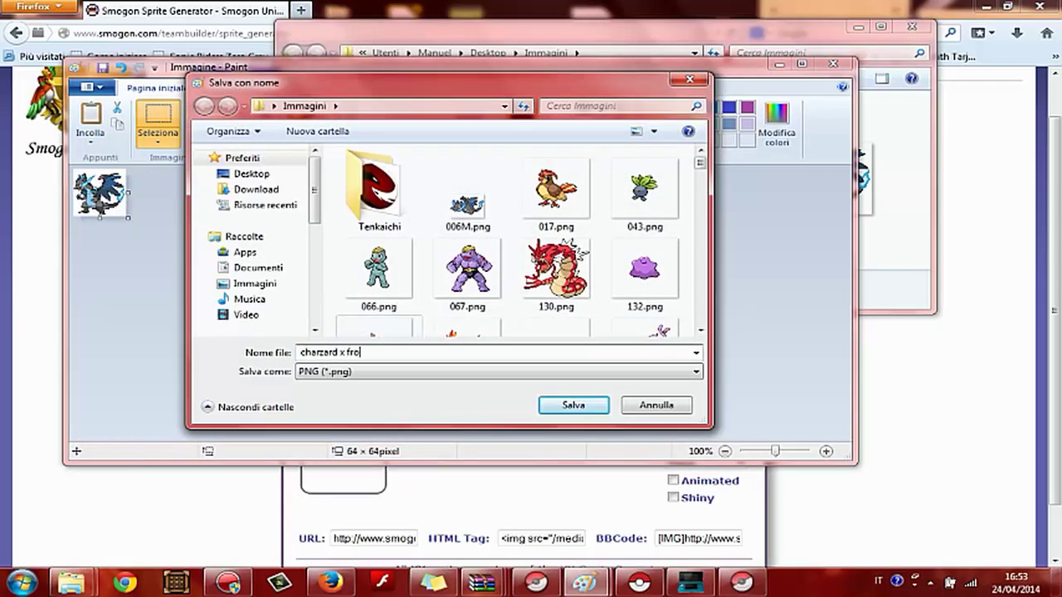
type("nt")
key("Return")
- Open charizard-mega-xback.png from the Immagini folder
left_click(91, 86)
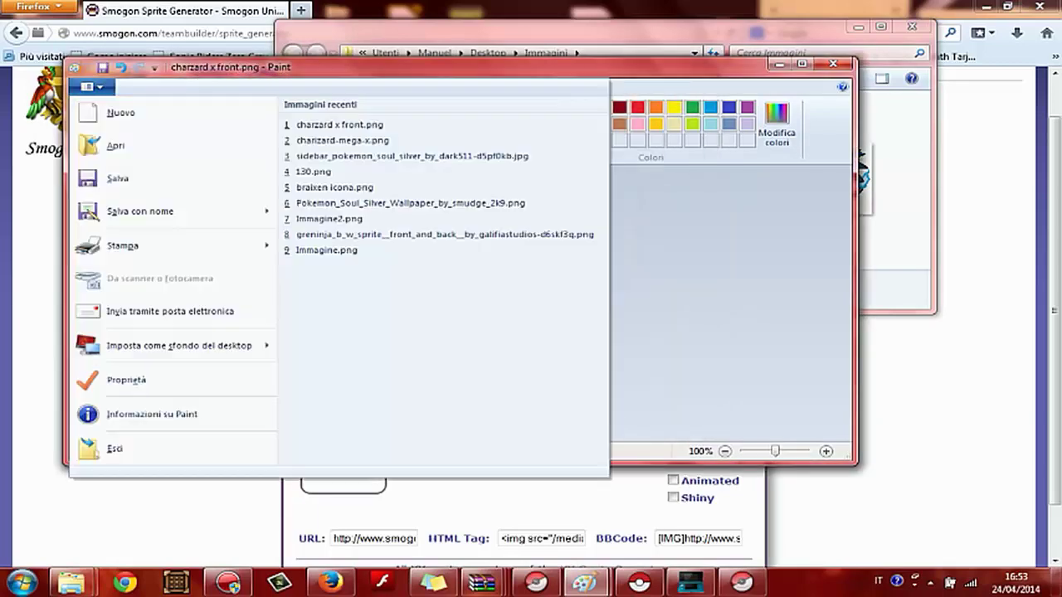
left_click(116, 145)
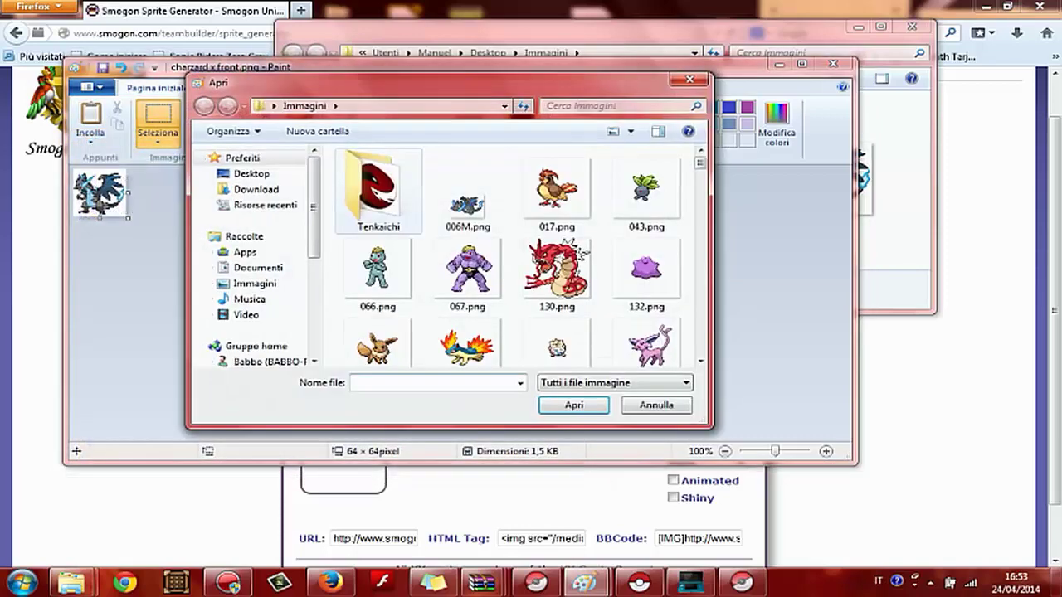
left_click(558, 272)
key("c")
key("Left")
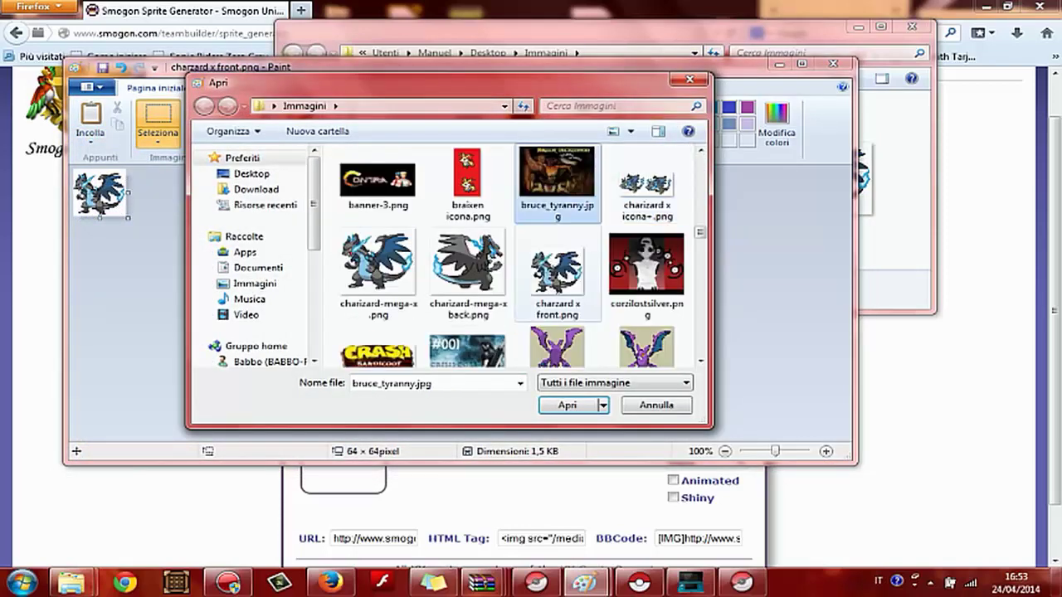
key("Left")
key("Down")
key("Return")
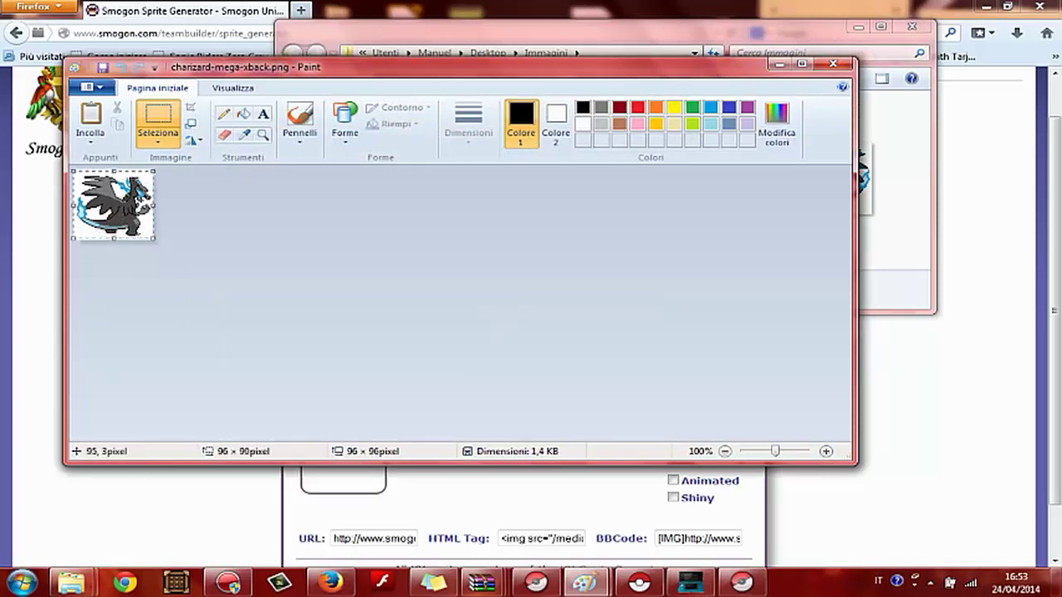
- Resize the selected back sprite to 64 × 64 pixels without keeping proportions
right_click(129, 201)
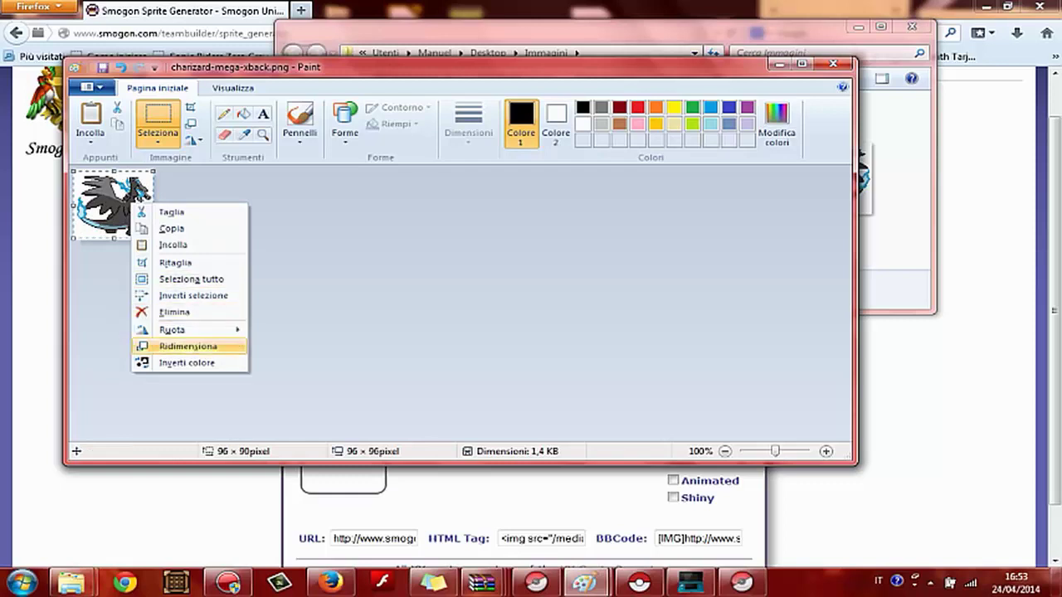
left_click(170, 345)
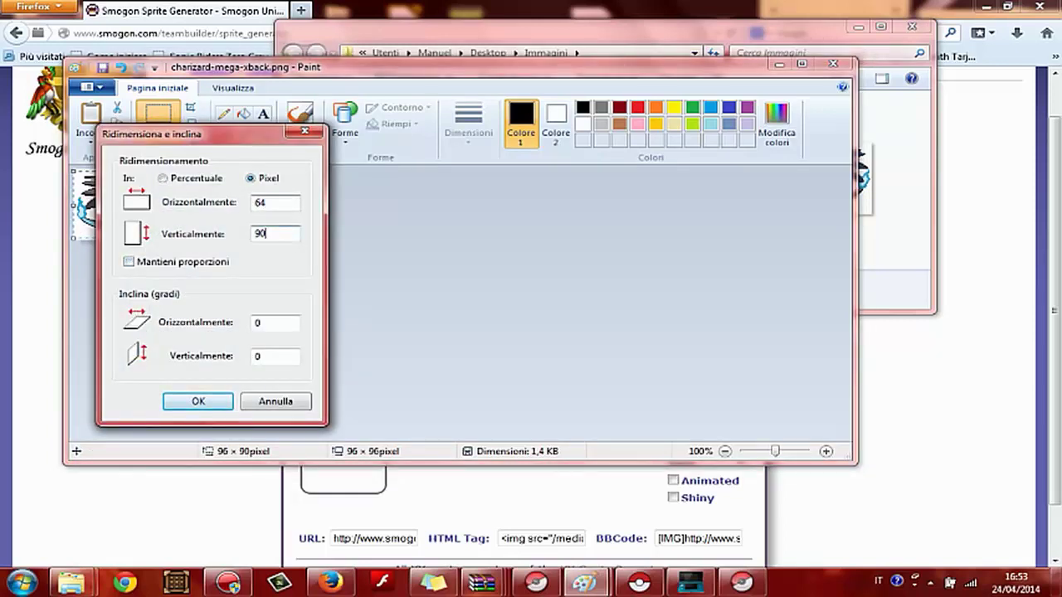
key("Return")
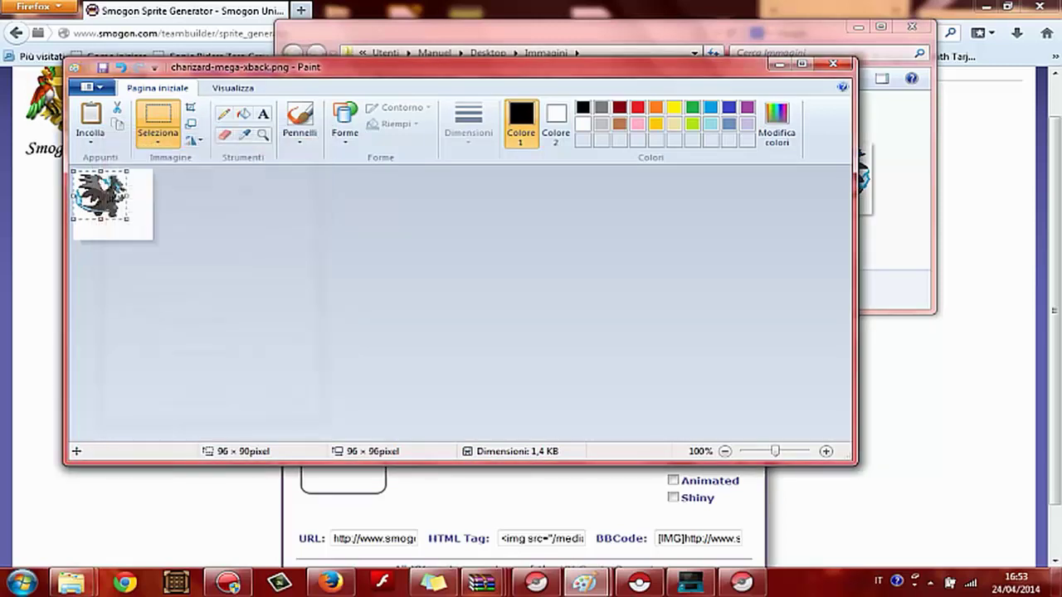
- Copy the resized back sprite and paste it into a new image, discarding the changes to charizard-mega-xback.png
right_click(104, 206)
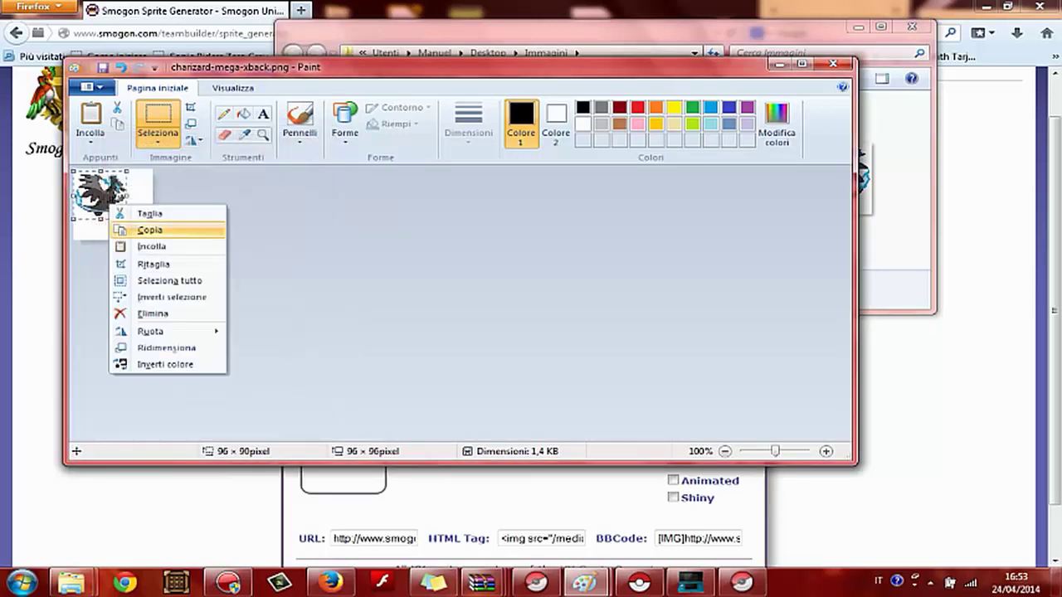
left_click(154, 230)
left_click(91, 86)
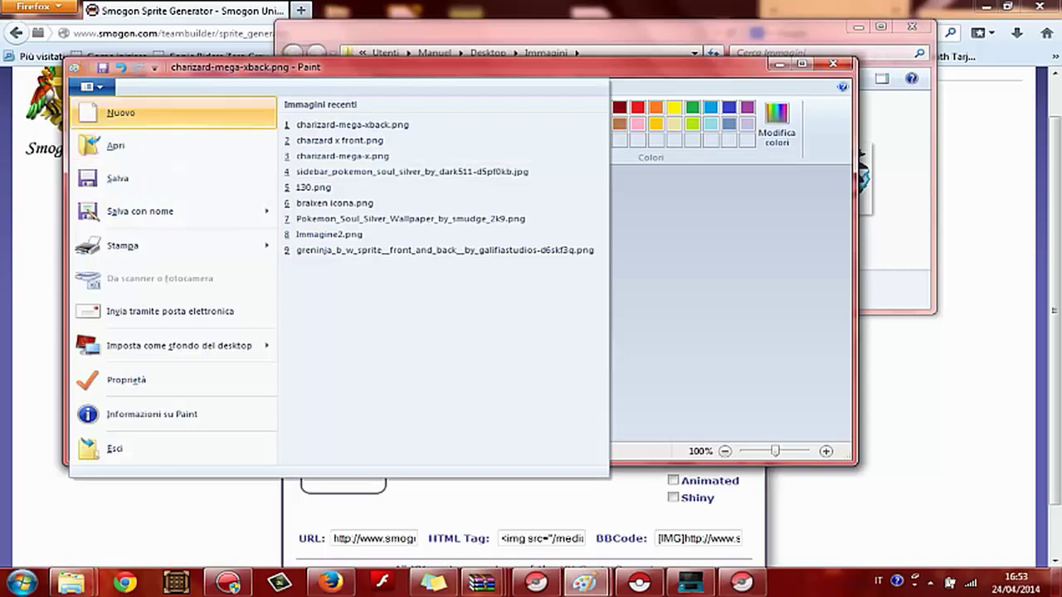
left_click(120, 112)
left_click(486, 277)
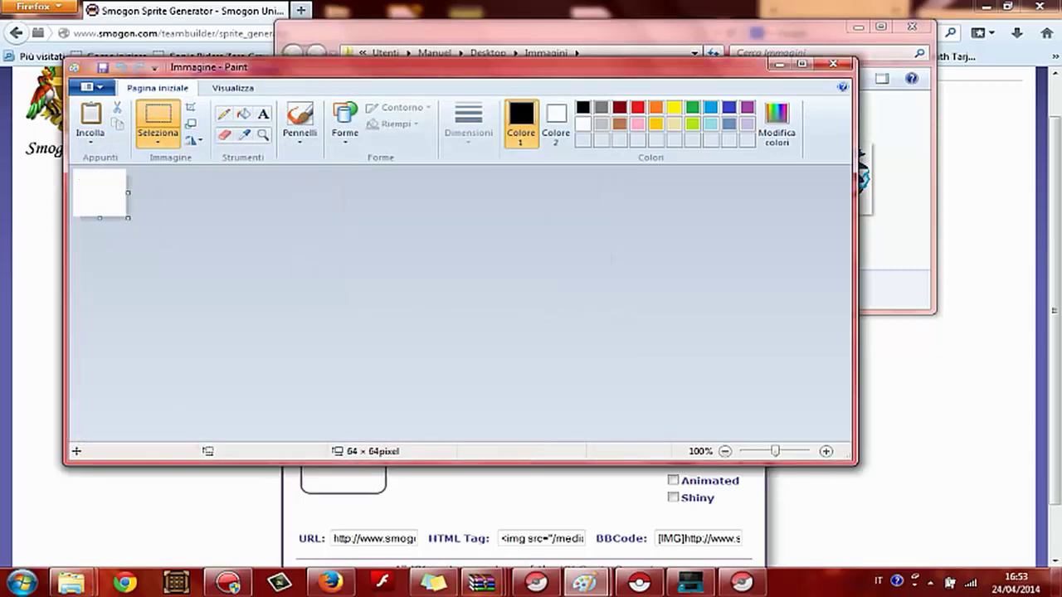
right_click(114, 191)
left_click(154, 228)
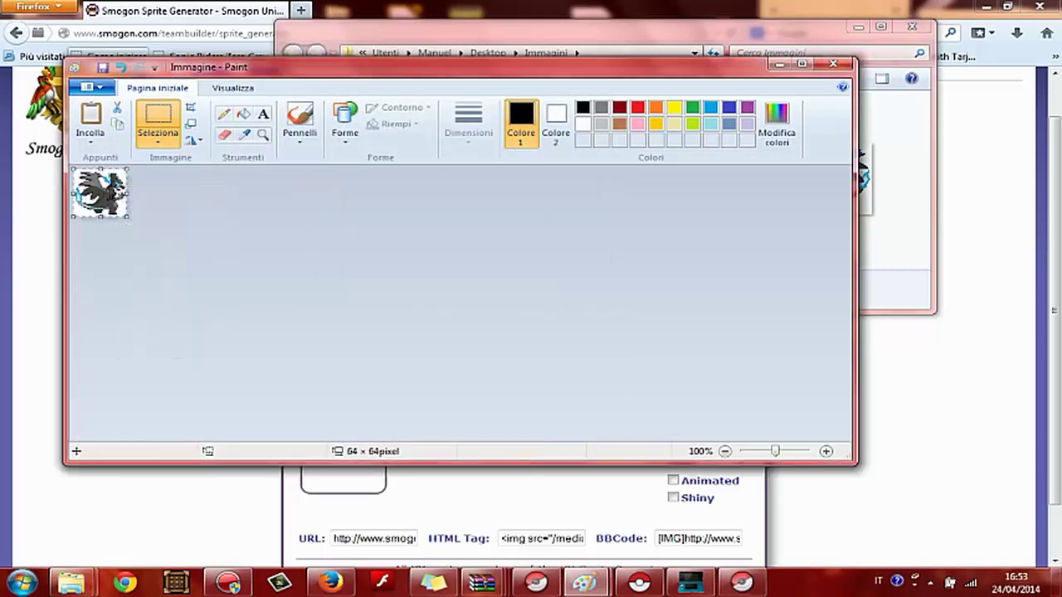
- Save the new back image as a PNG named "charizard x back" in the Immagini folder
left_click(90, 86)
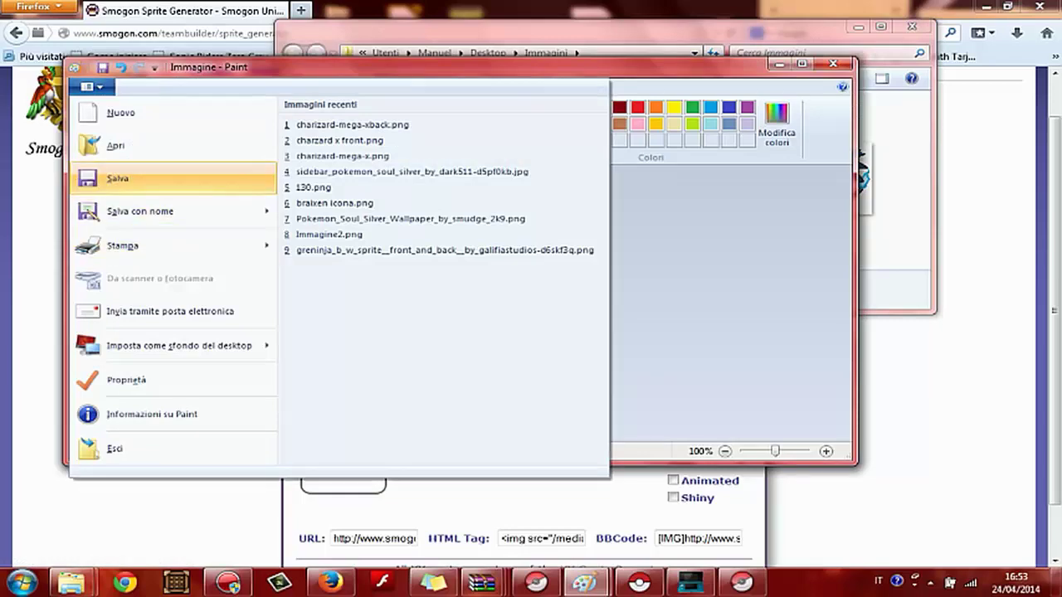
left_click(119, 174)
type("c")
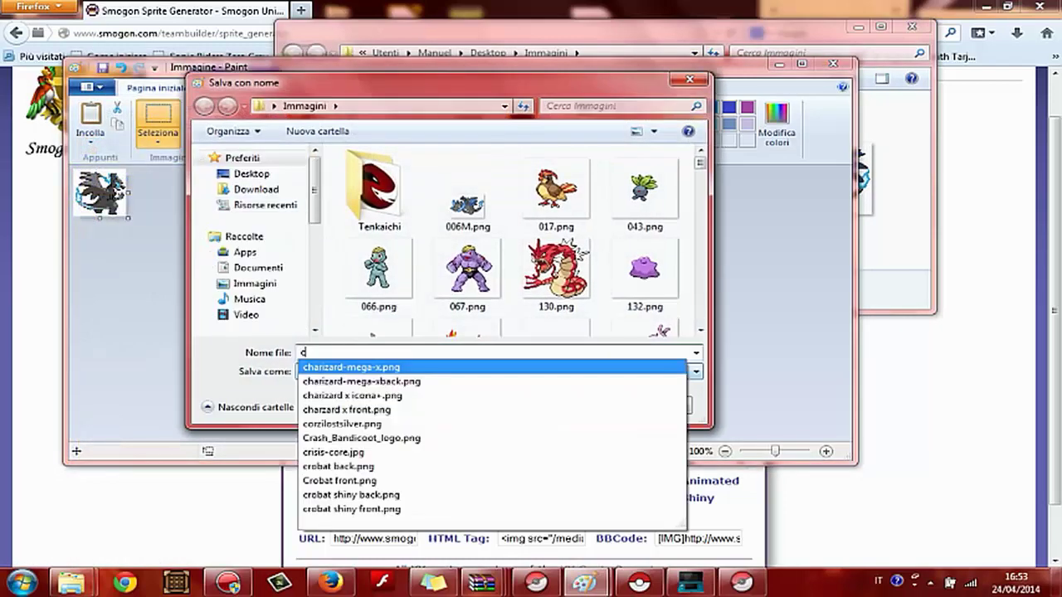
type("harizard x back")
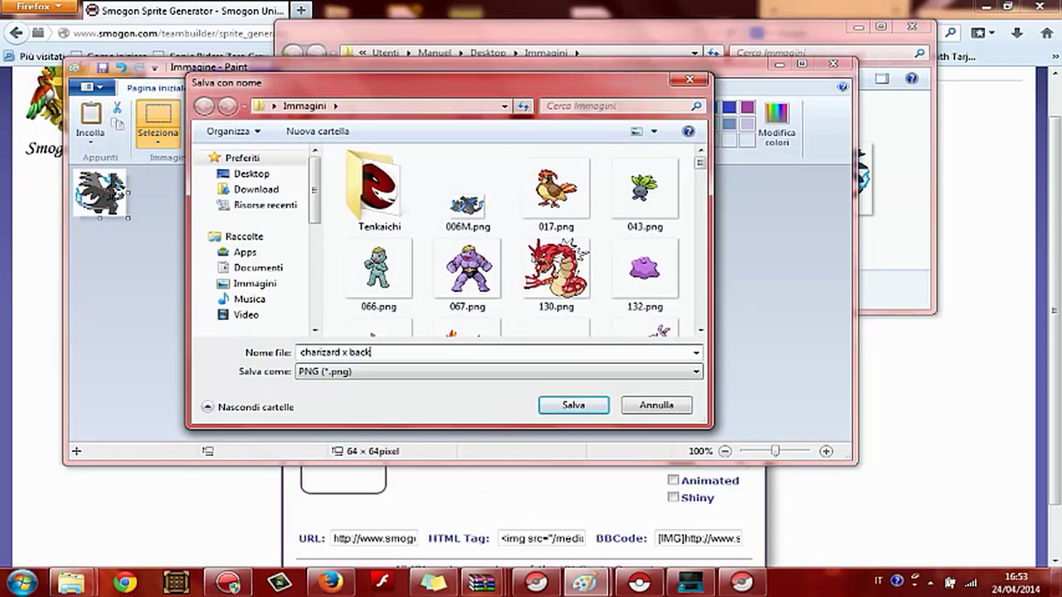
key("Return")
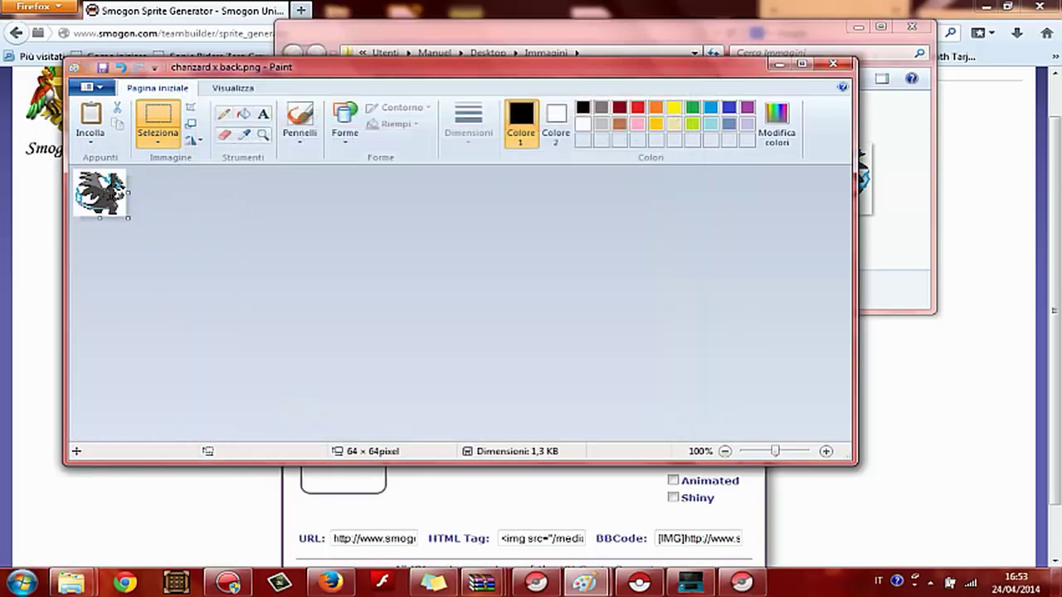
- Switch to Advanced Pokémon Sprite Editor and browse to the Immagini folder on the Desktop for importing a sprite
left_click(741, 582)
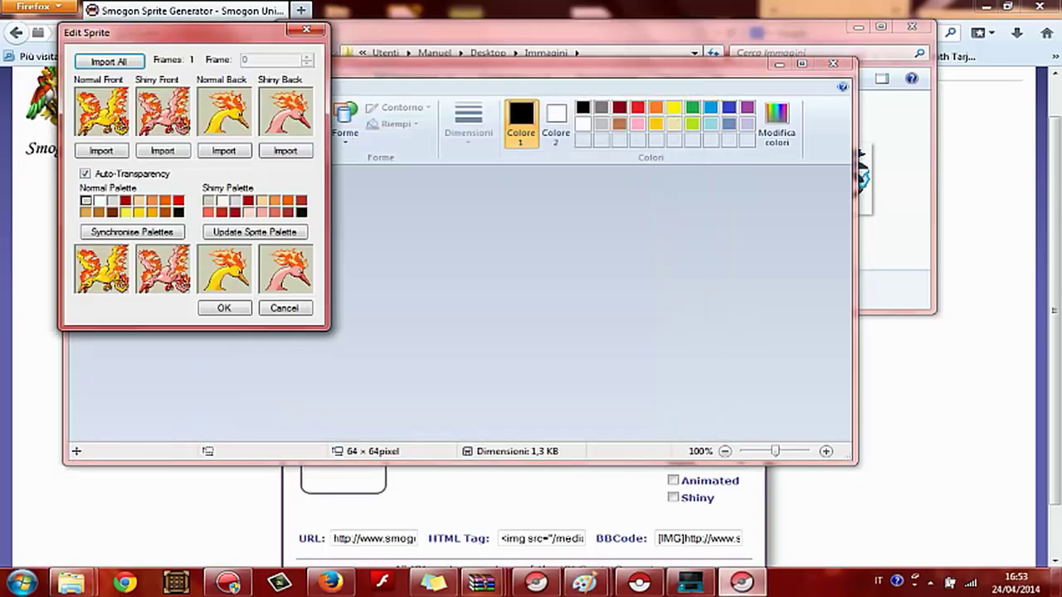
left_click(224, 151)
left_click(255, 226)
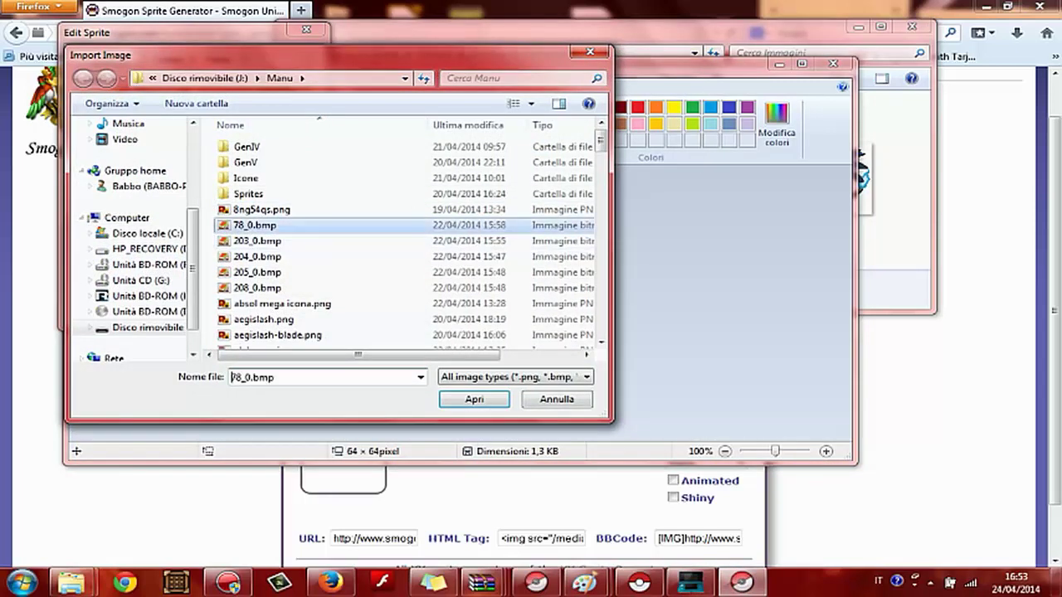
key("c")
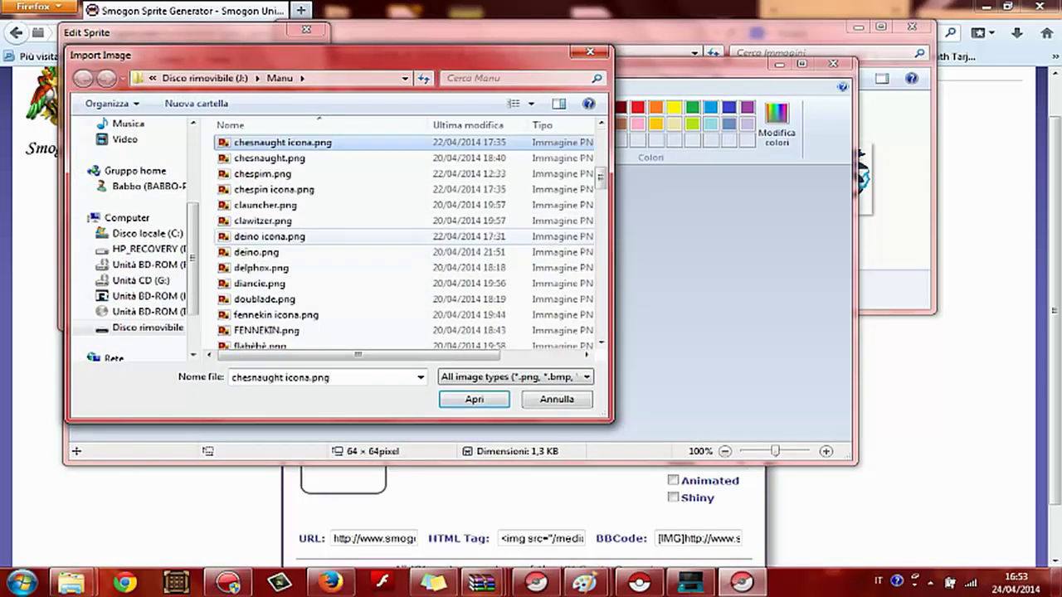
scroll(137, 237, "up", 3)
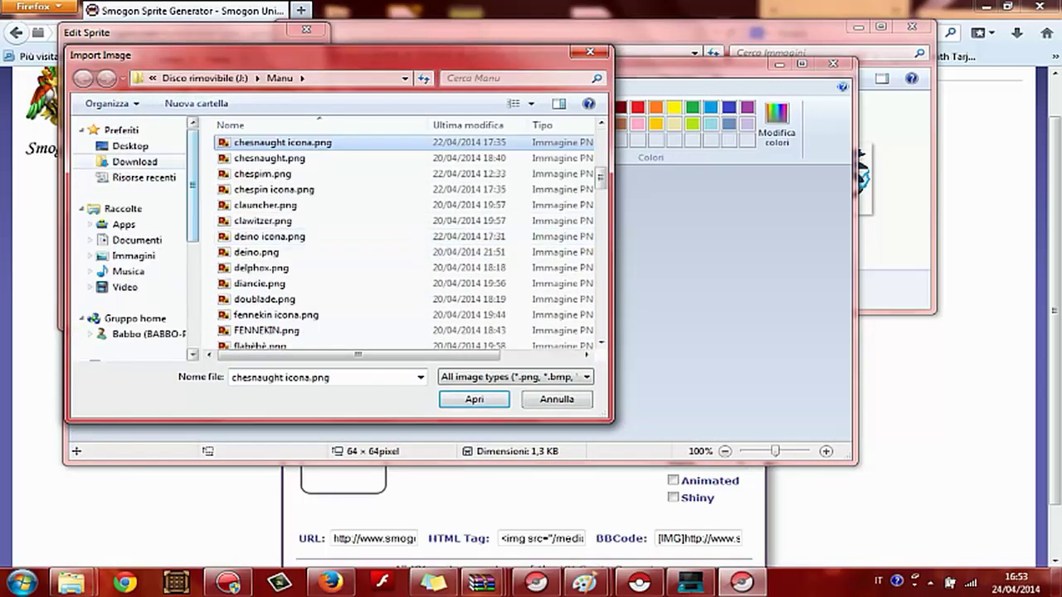
left_click(130, 146)
left_click(286, 219)
key("i")
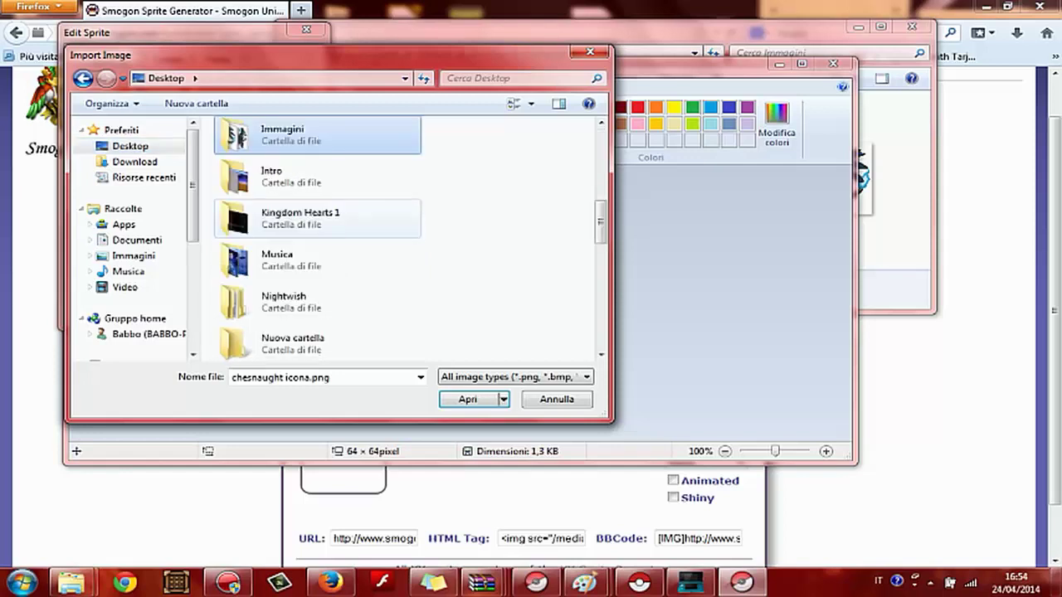
left_click(481, 182)
key("i")
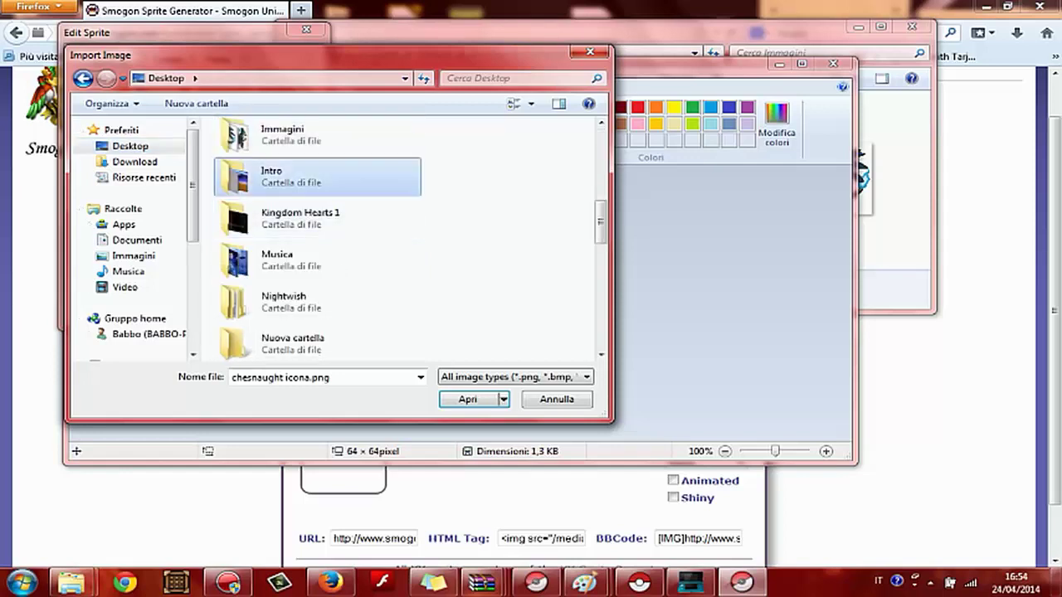
double_click(290, 136)
- Import charzard x front.png as the normal front sprite and synchronise the palettes
left_click(352, 241)
key("c")
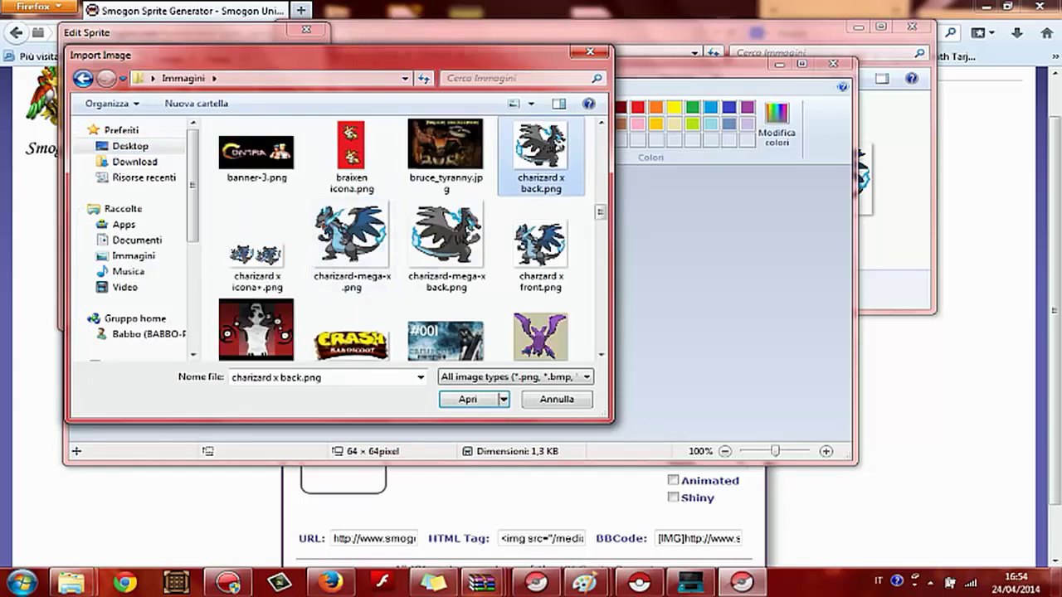
double_click(540, 245)
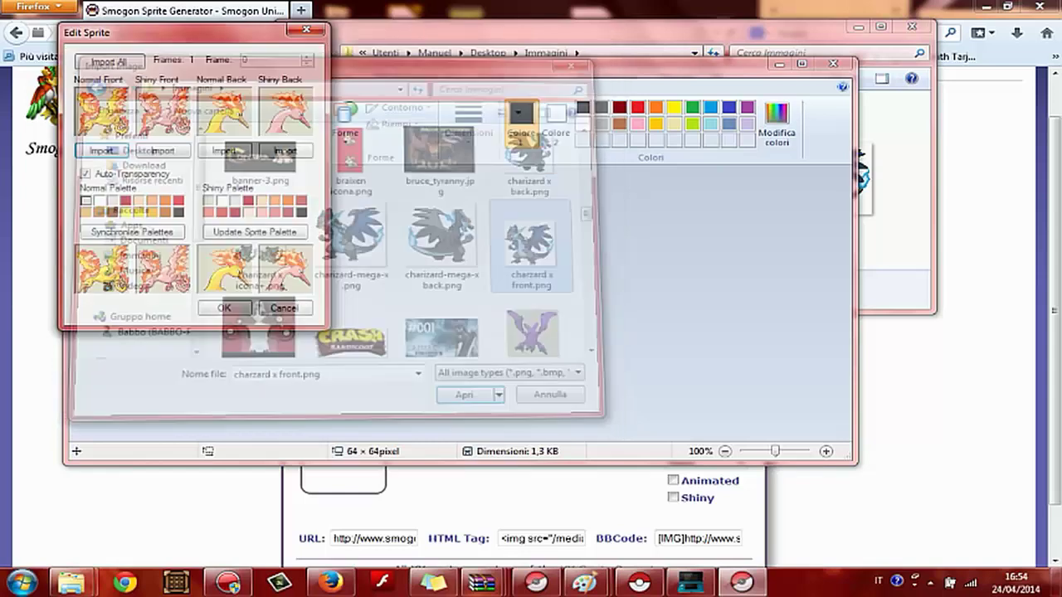
left_click(132, 232)
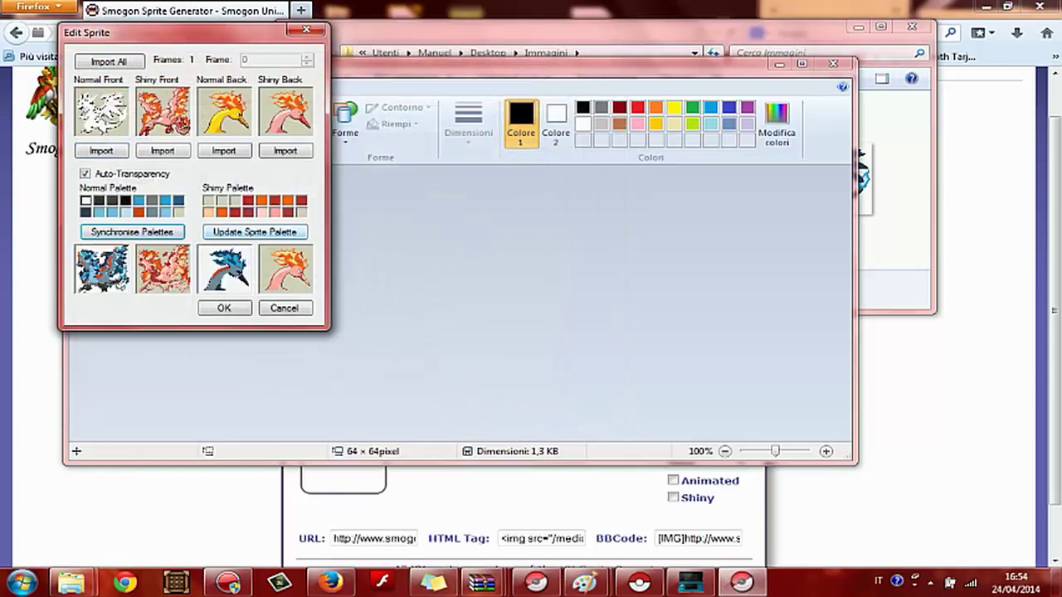
- Import charzard x front.png again for both the normal and the shiny front sprite, then resynchronise the palettes
left_click(102, 151)
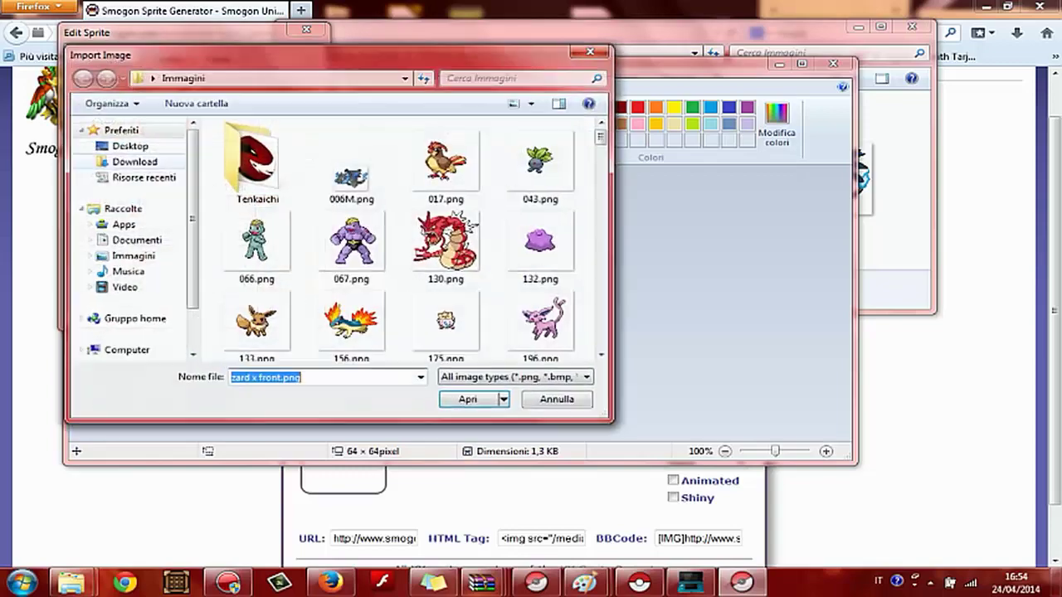
key("Return")
left_click(163, 150)
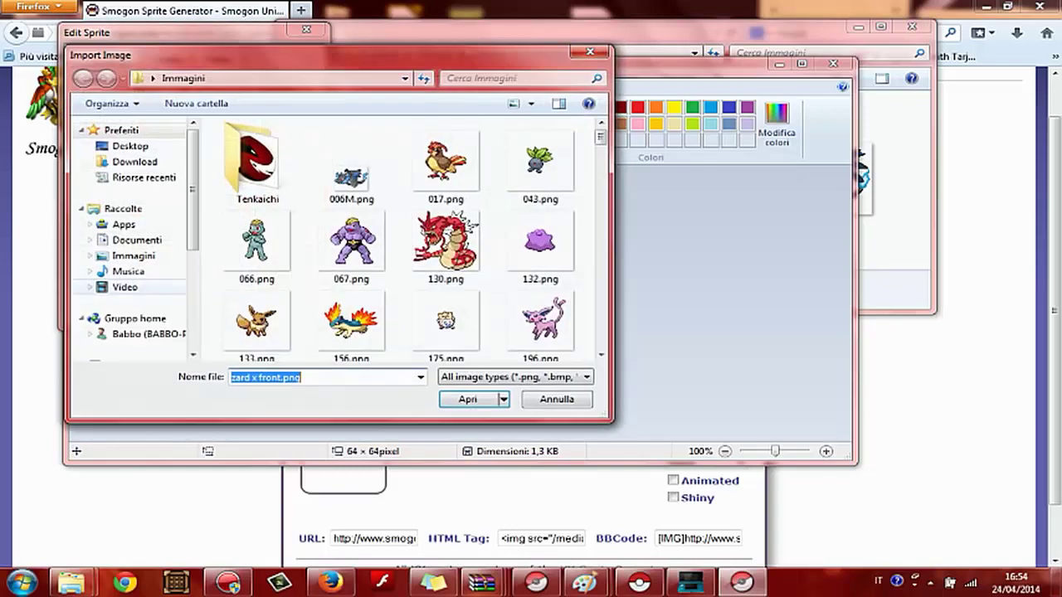
key("Return")
left_click(132, 232)
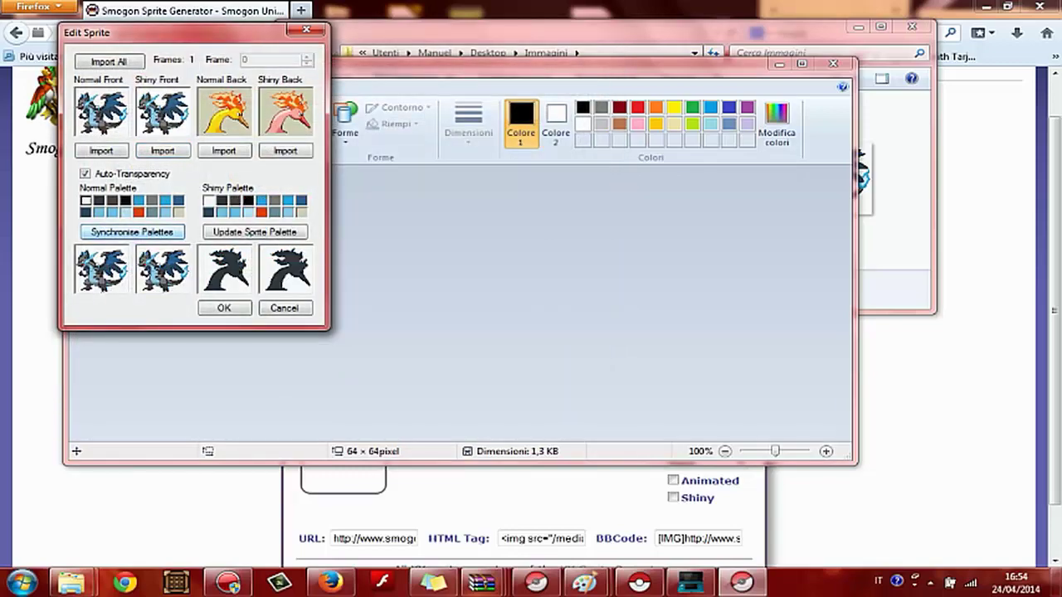
- Import charizard x back.png from the Immagini folder as the normal back sprite
left_click(224, 150)
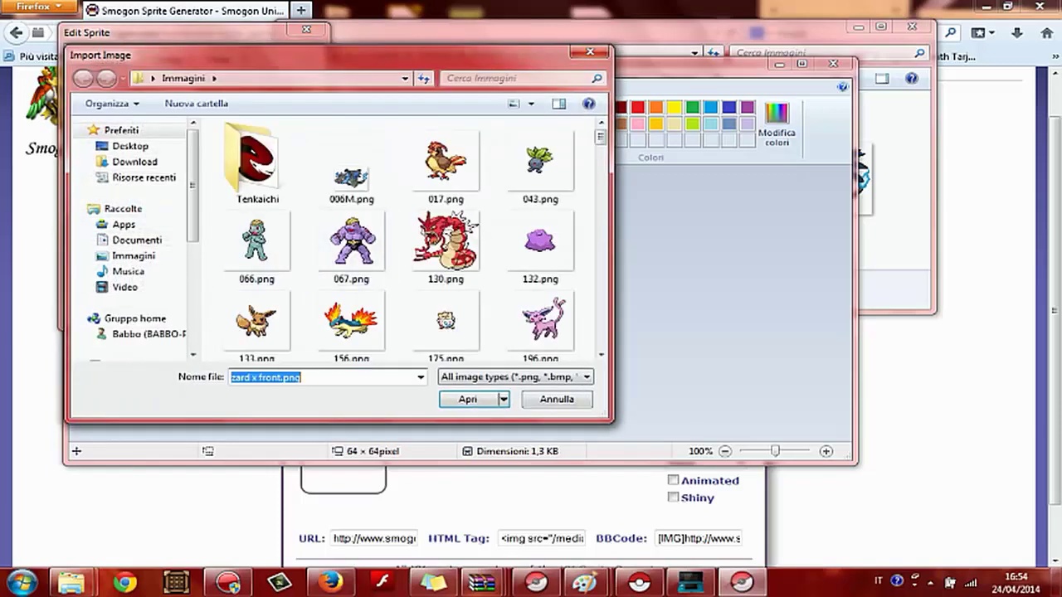
key("c")
key("Down")
key("Up")
key("Return")
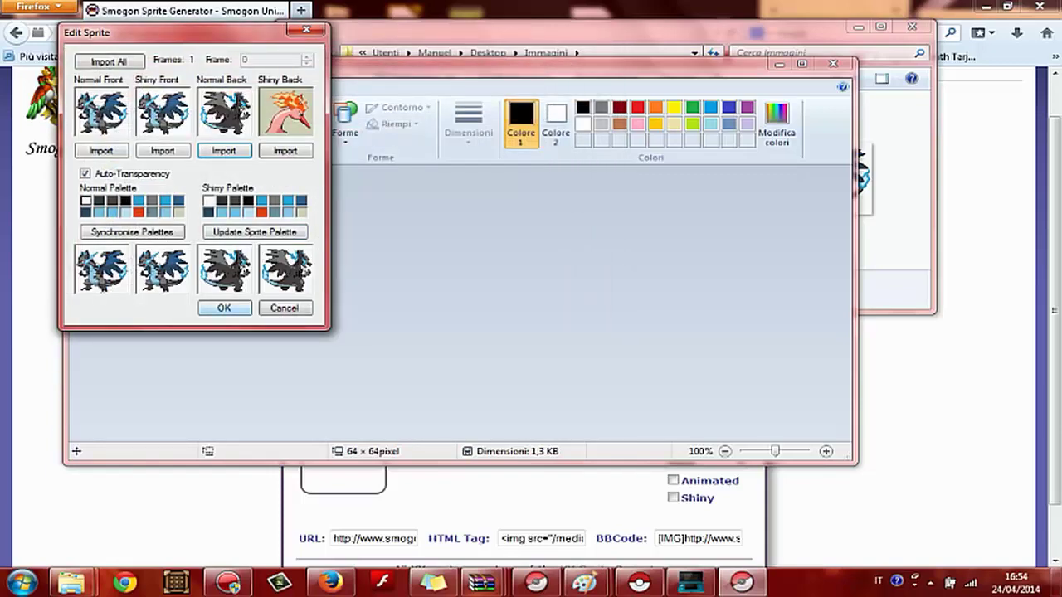
- Accept the edited CHARIZARDM sprites and write all changes to the ROM in free space at offset 0x6D2C4C
left_click(224, 309)
left_click(105, 102)
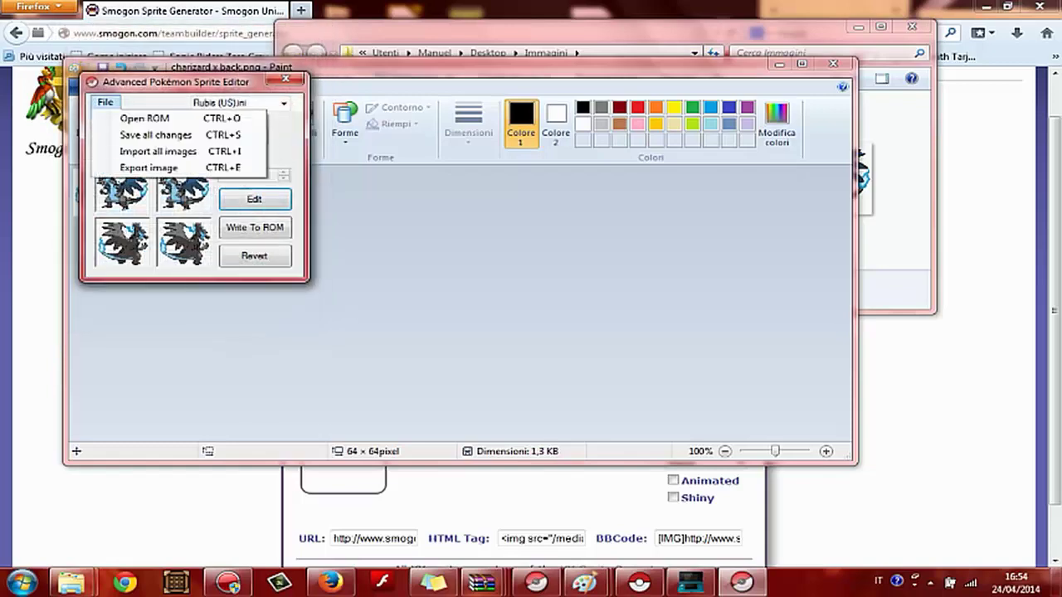
left_click(161, 135)
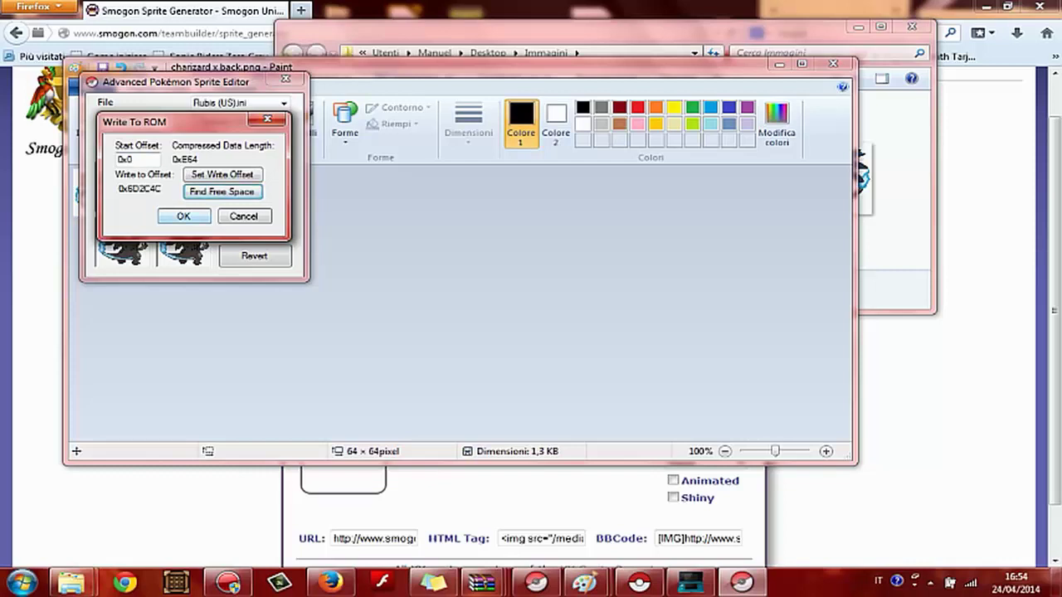
left_click(184, 216)
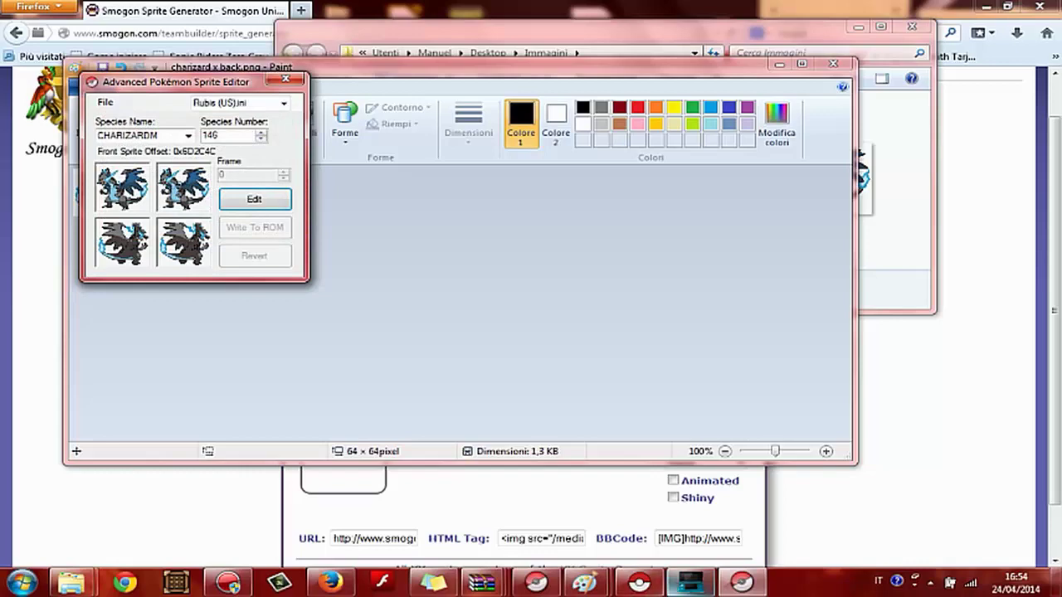
- Launch VBA-M from the emulator launcher and load the recently played Pokemon Ruby.gba
left_click(690, 583)
left_click(725, 407)
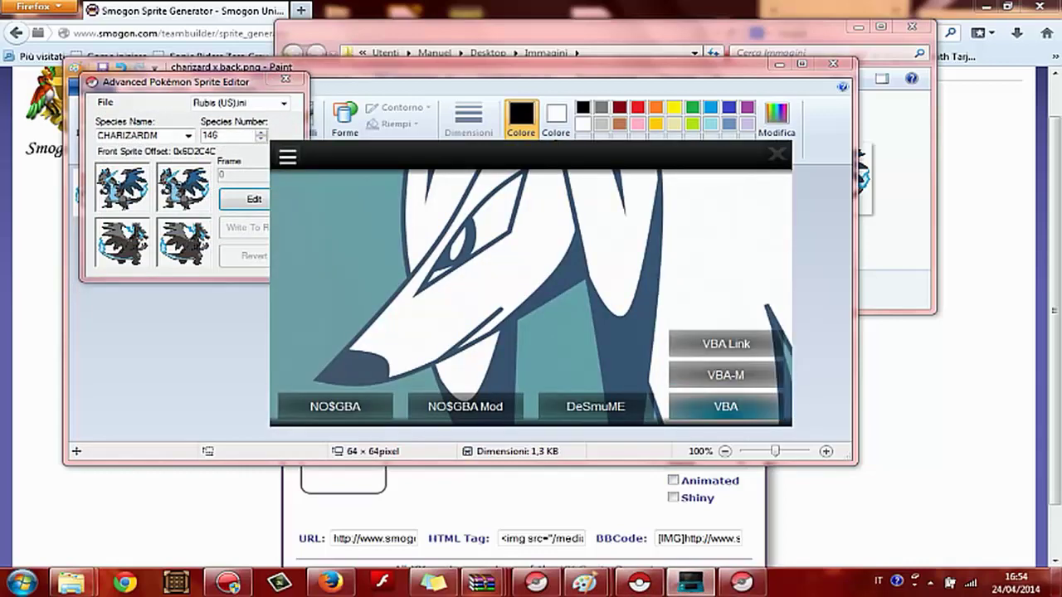
left_click(722, 373)
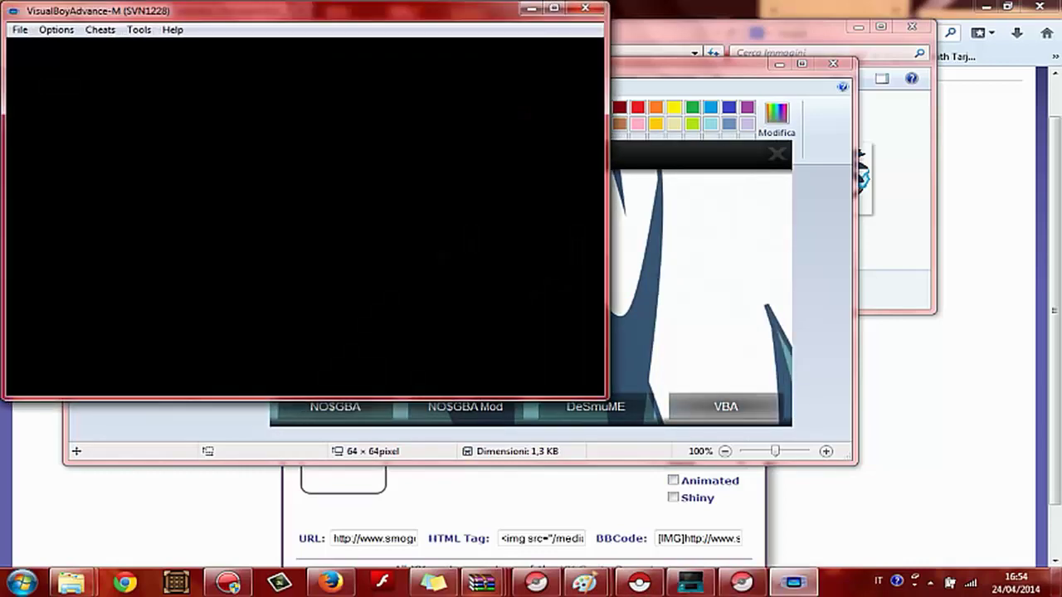
left_click(20, 30)
mouse_move(60, 174)
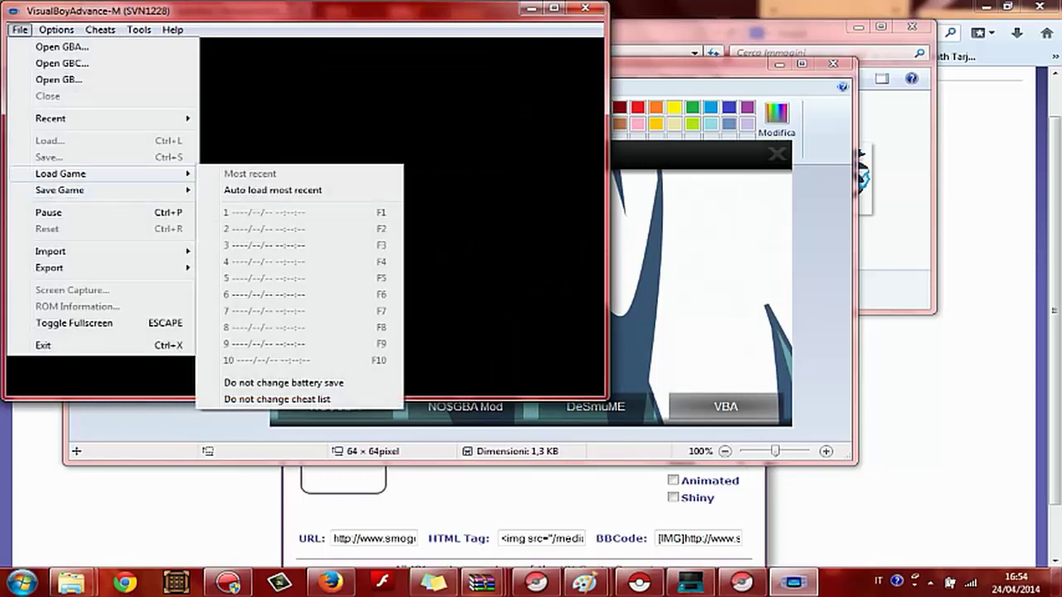
mouse_move(51, 118)
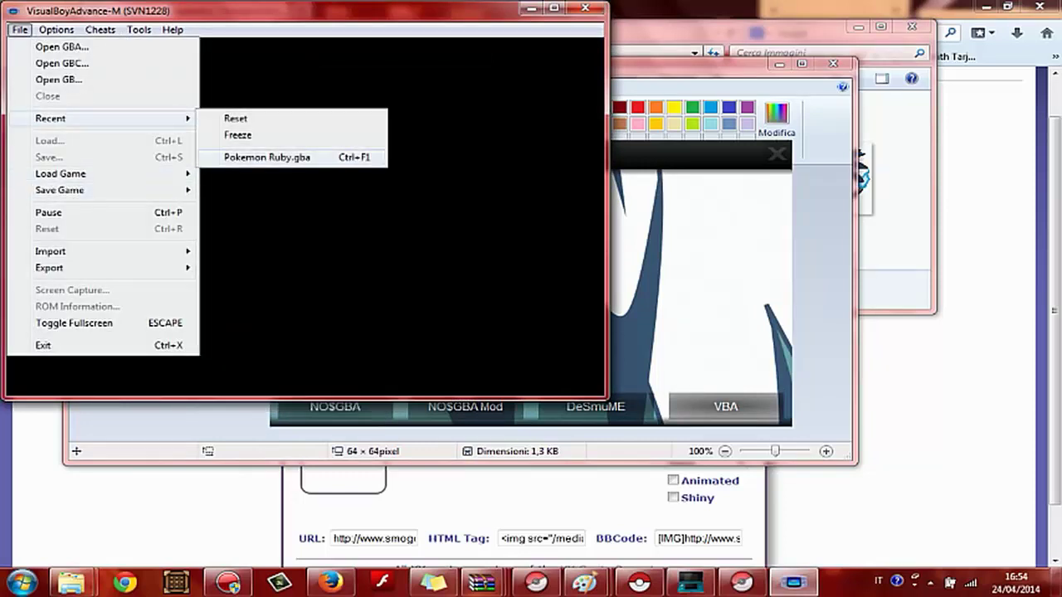
left_click(267, 157)
- Load the saved game state from slot 3
key("alt+f")
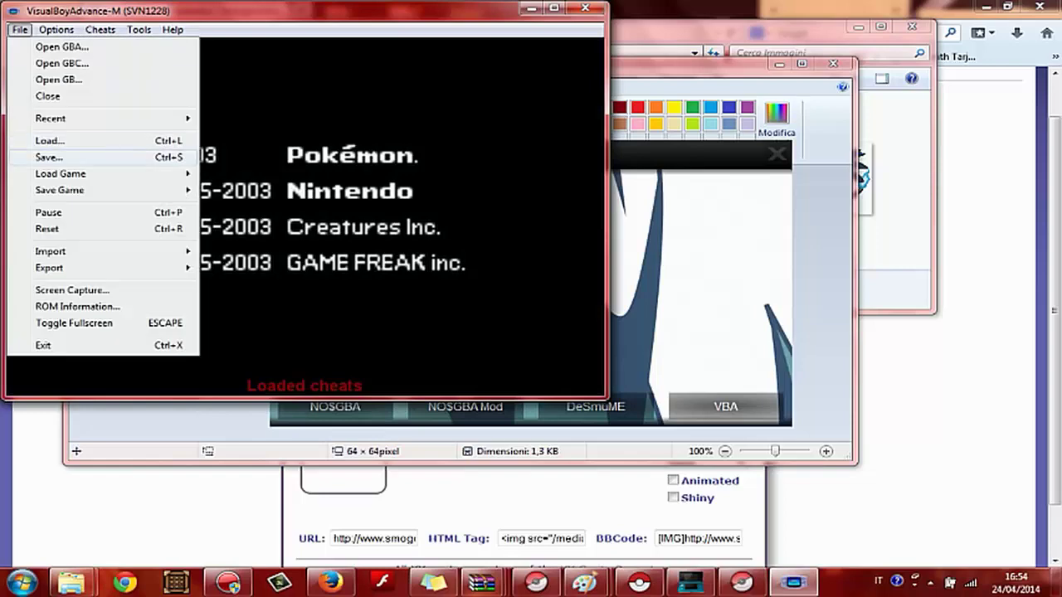
key("Down")
key("Right")
key("Down")
key("Down")
key("Down")
key("Down")
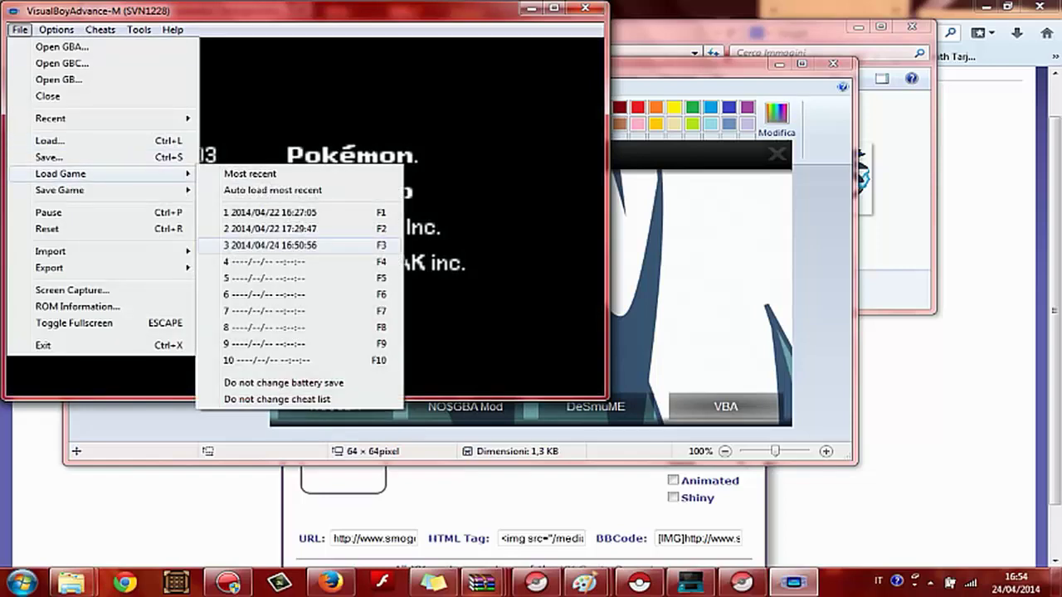
key("Return")
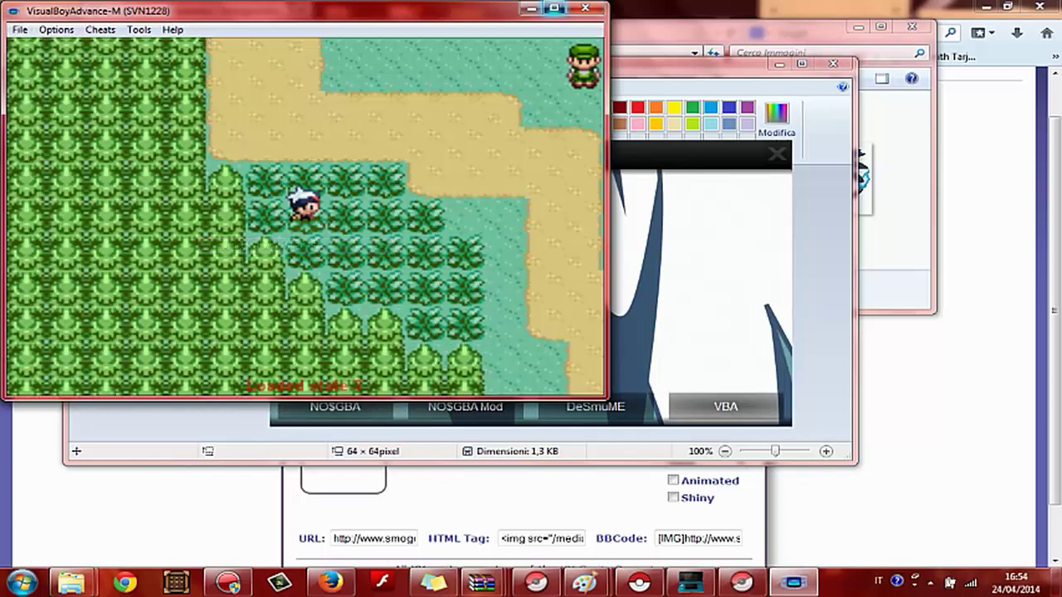
- Maximize the emulator and walk back and forth in the tall grass to start a wild battle
left_click(554, 7)
key("Right")
key("Left")
key("Left")
key("Right")
key("Right")
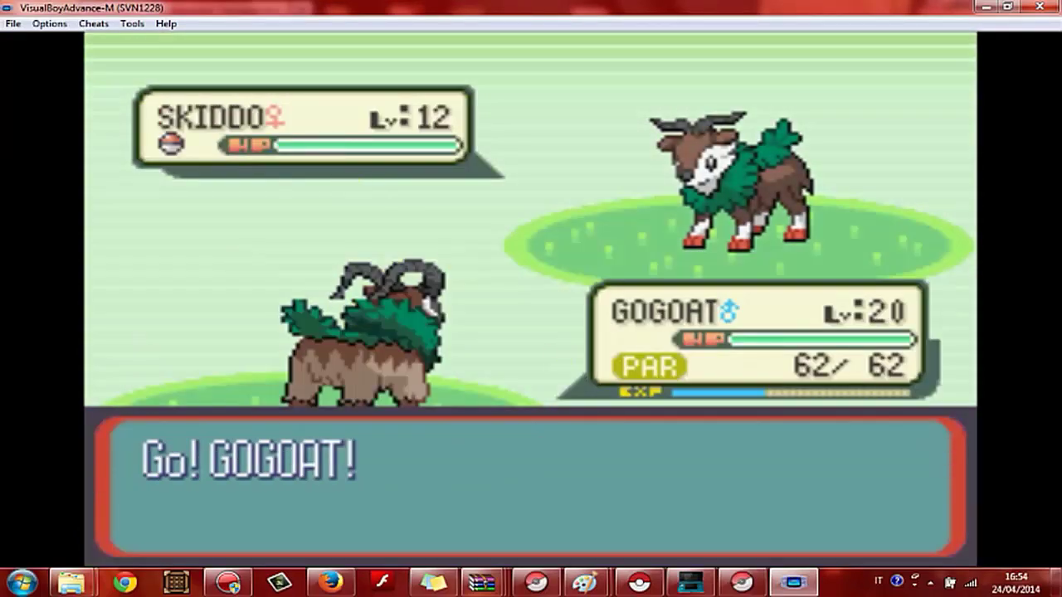
- Run from the SKIDDO battle and keep walking in the grass to encounter a wild CHARIZARDM
key("Right")
key("Down")
key("z")
key("Right")
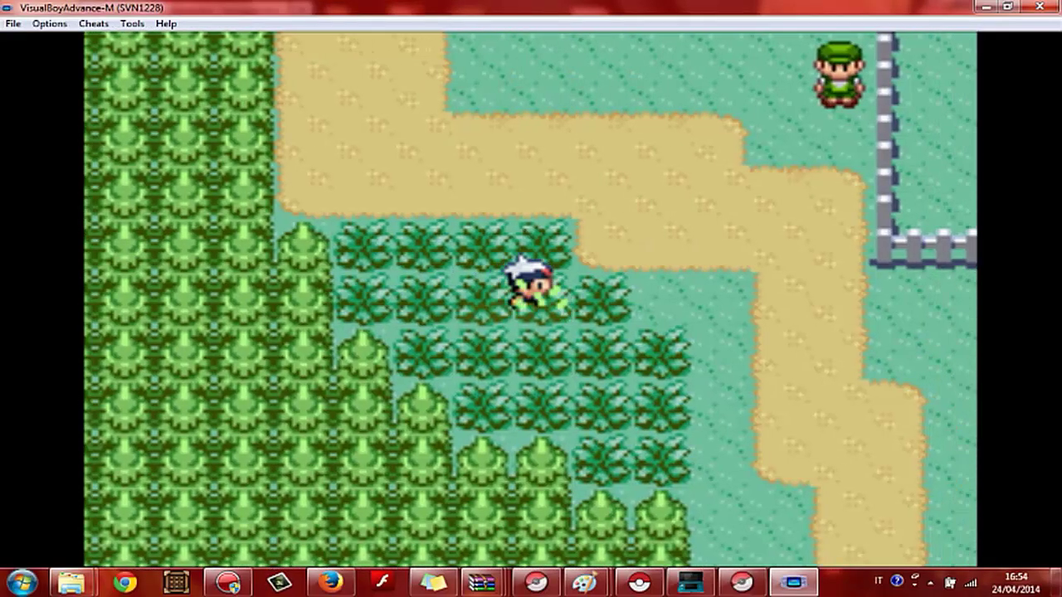
key("Left")
key("z")
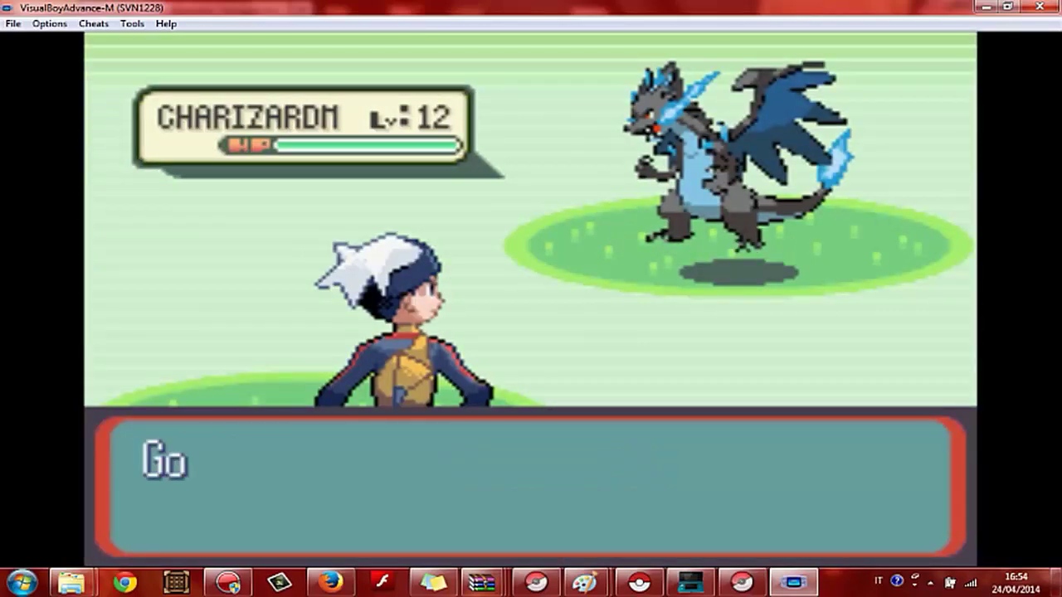
- Open the bag during the CHARIZARDM battle and throw a Master Ball from the ball pocket
key("Right")
key("z")
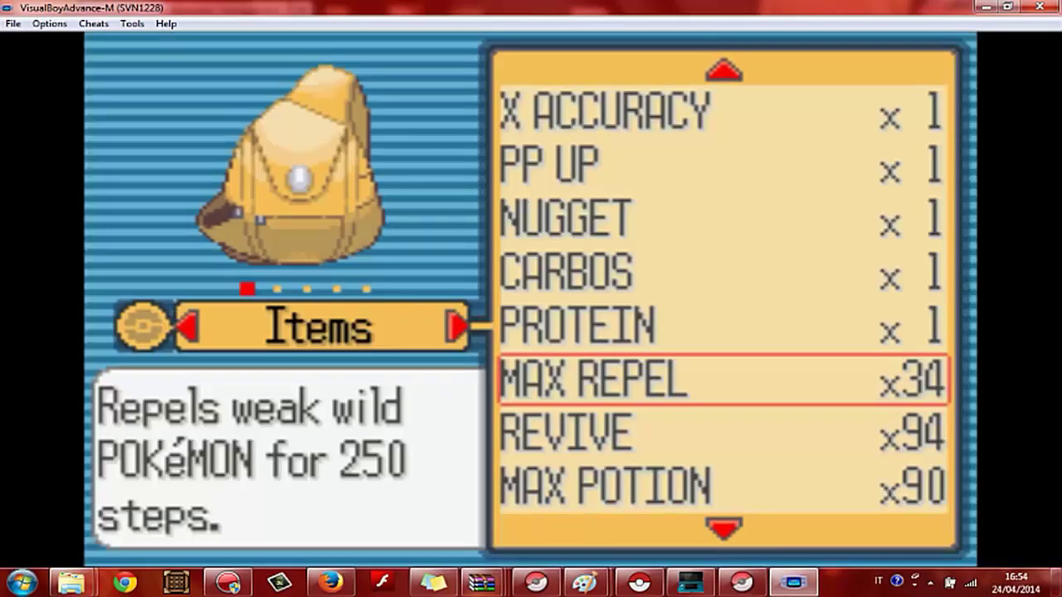
key("Left")
key("Left")
key("Left")
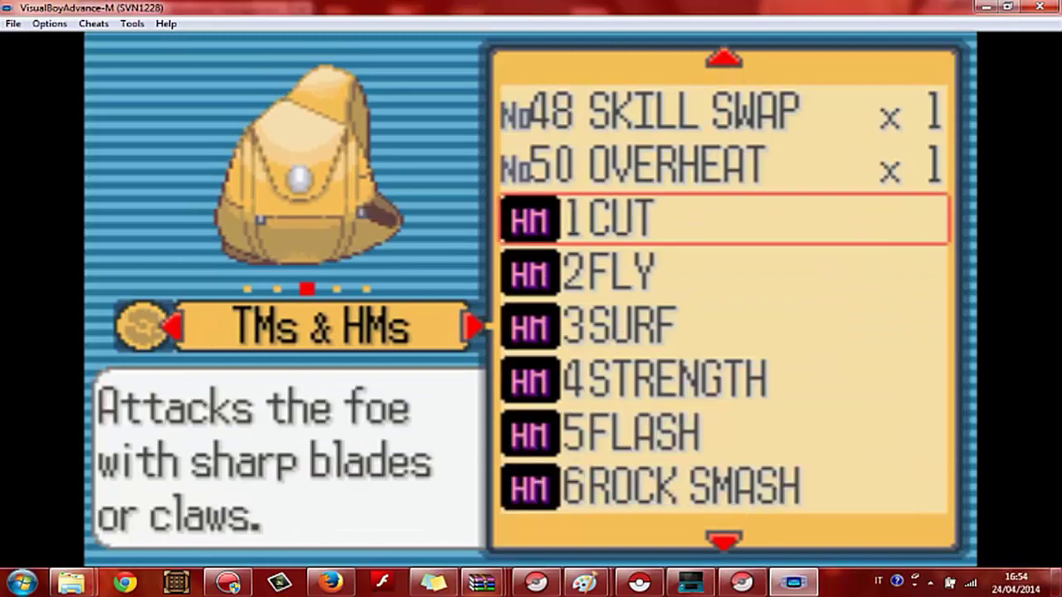
key("Left")
key("z")
key("z")
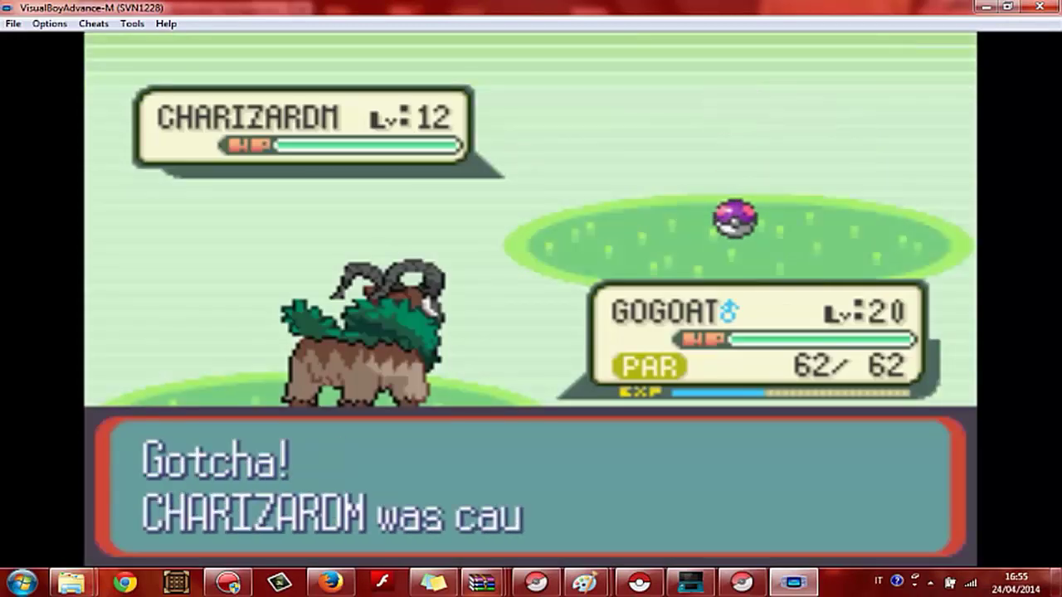
- Advance through the capture messages and decline giving CHARIZARDM a nickname
key("x")
key("x")
key("x")
key("x")
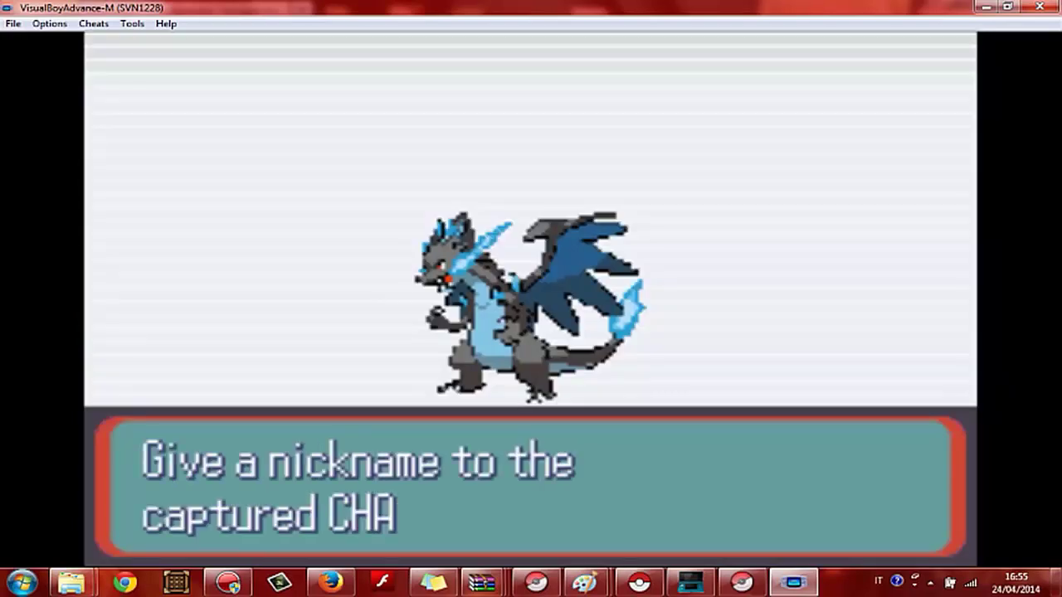
- Leave the tall grass, walk south into Slateport City and enter the Pokémon Center
key("Right")
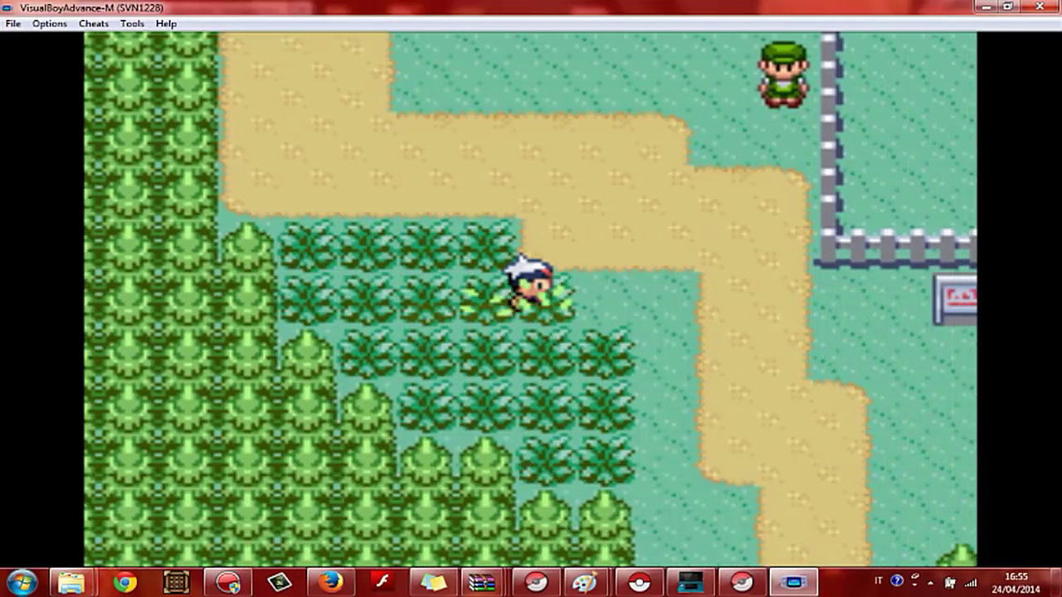
key("Down")
key("Down")
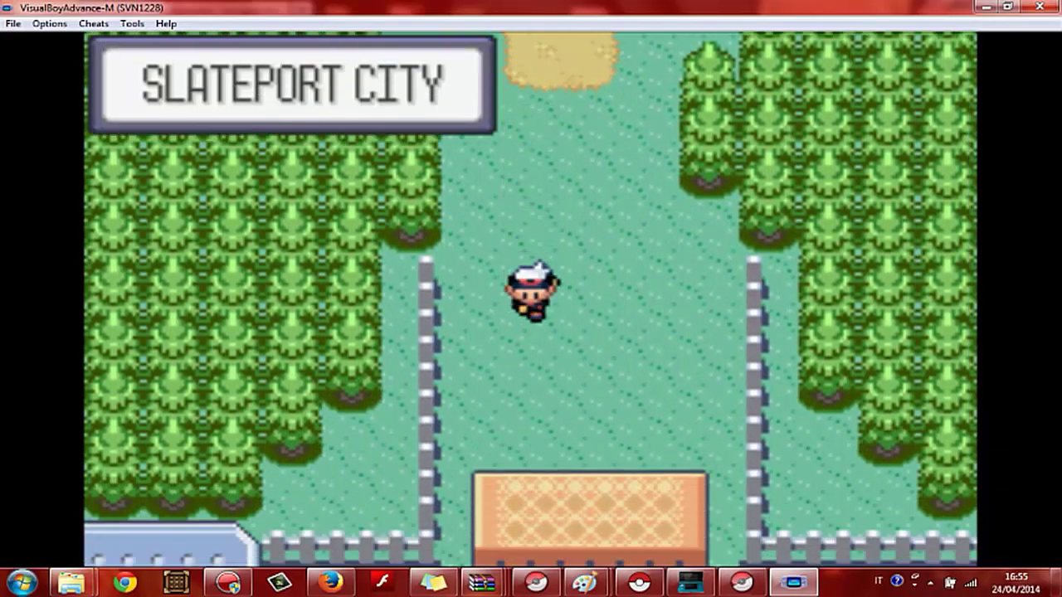
key("Down")
key("Right")
key("Left")
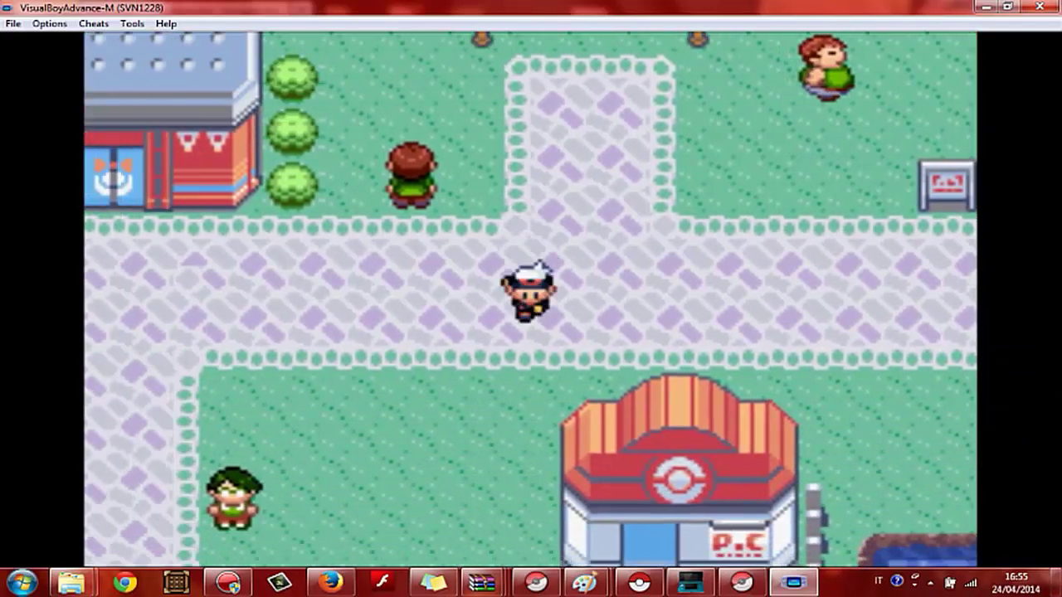
key("Down")
key("Right")
key("Up")
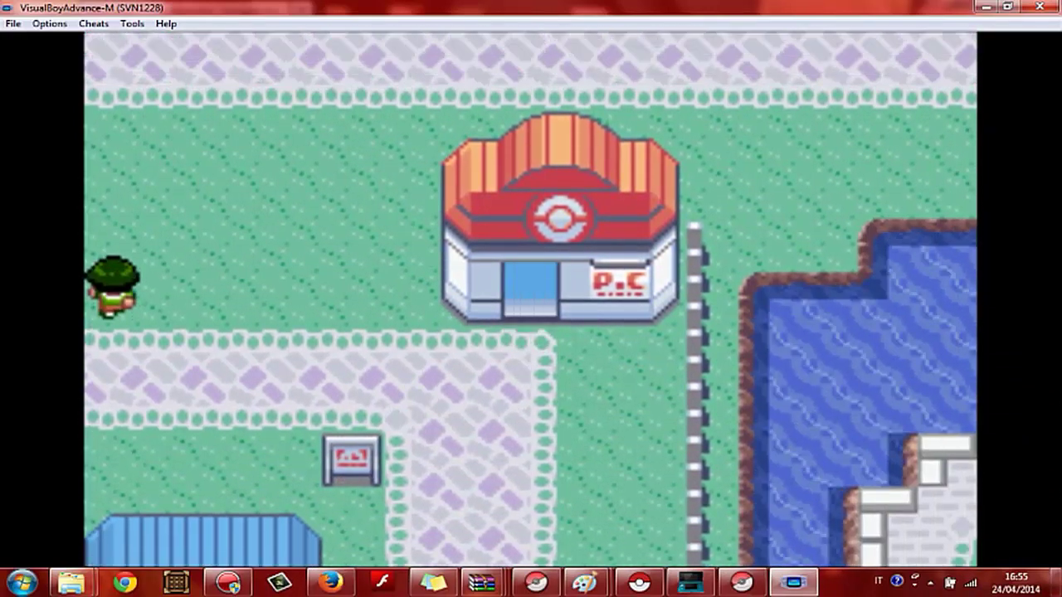
- Enter the Pokémon Center, walk to the PC beside the counter and access the someone's PC storage system
key("Up")
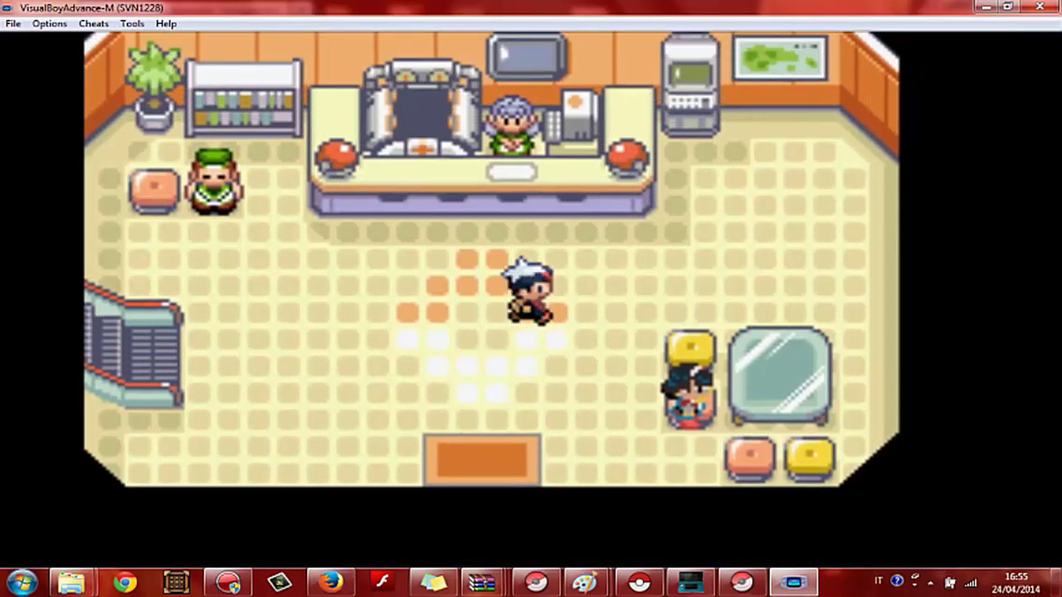
key("Right")
key("Up")
key("z")
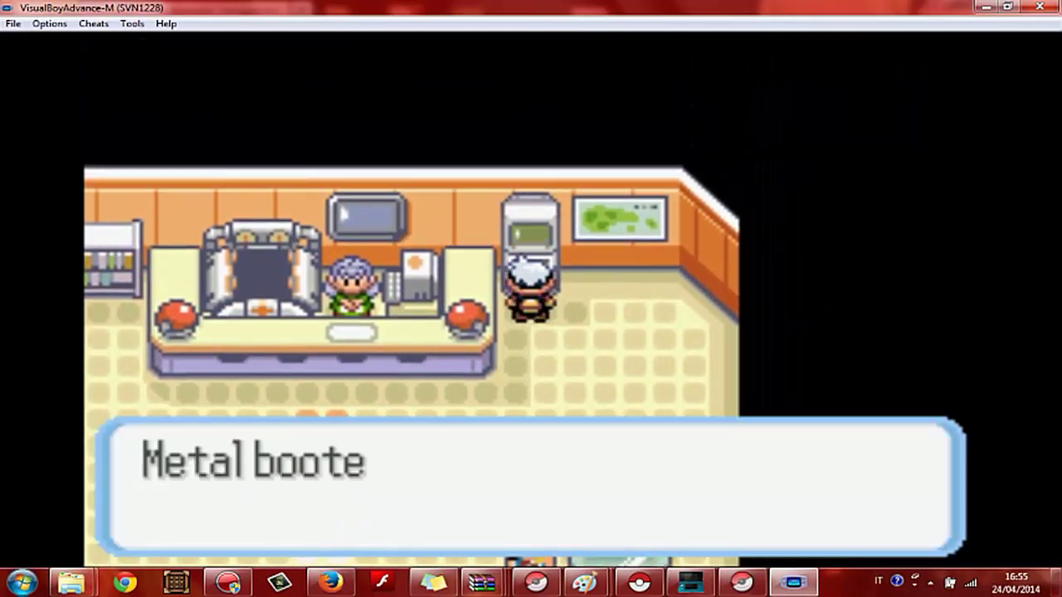
key("z")
key("z")
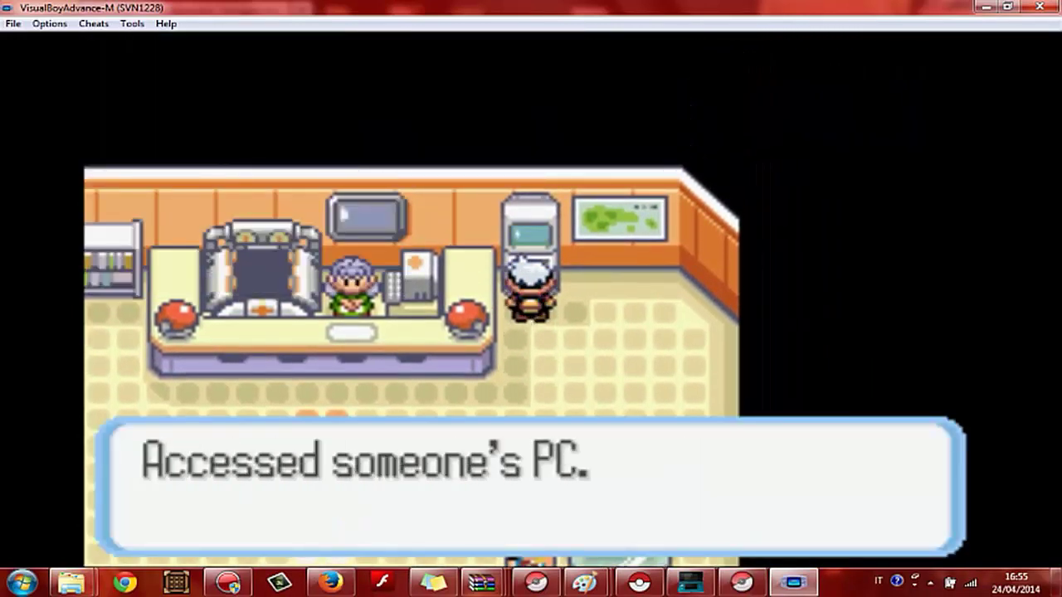
key("z")
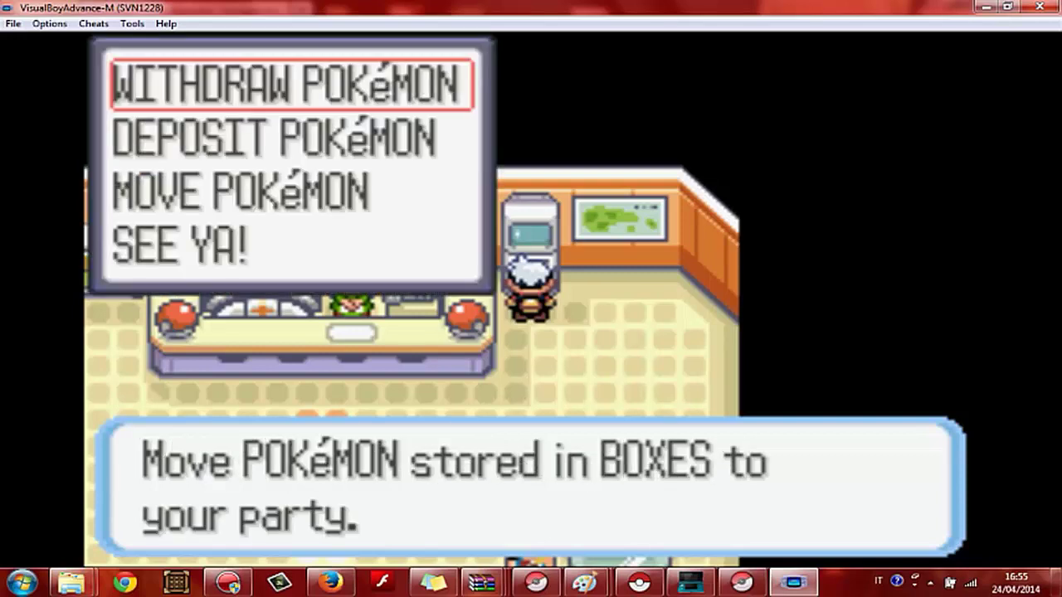
- Deposit ODDISH from the party into the storage box and end the deposit operations
key("Down")
key("Down")
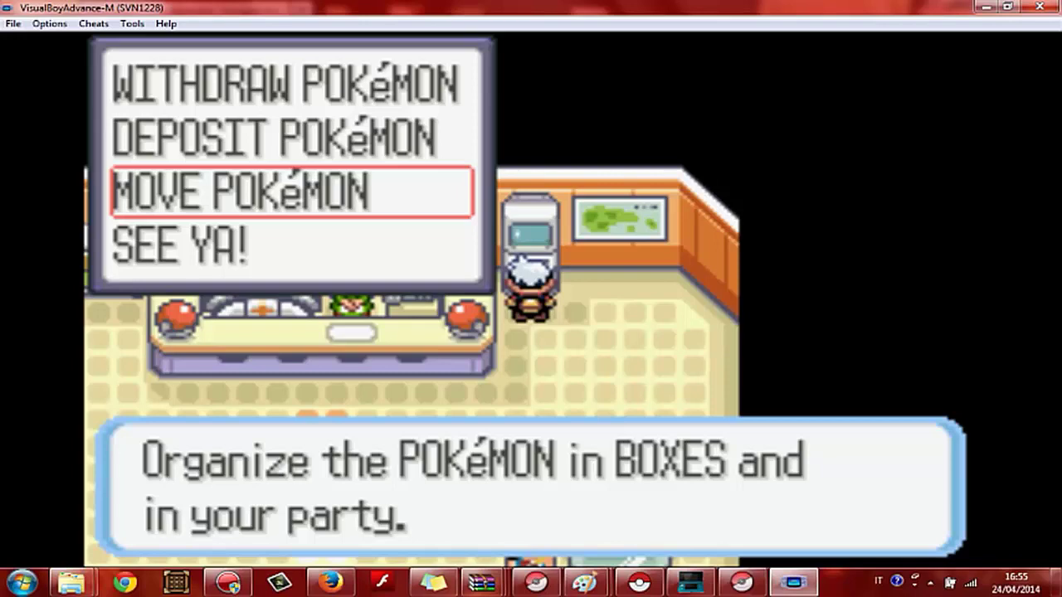
key("Up")
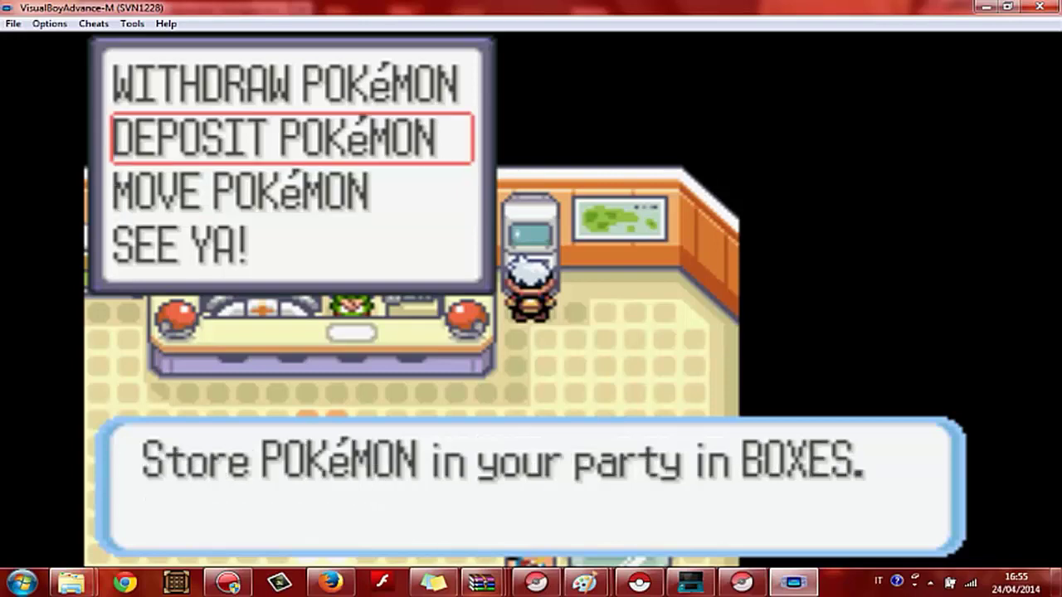
key("z")
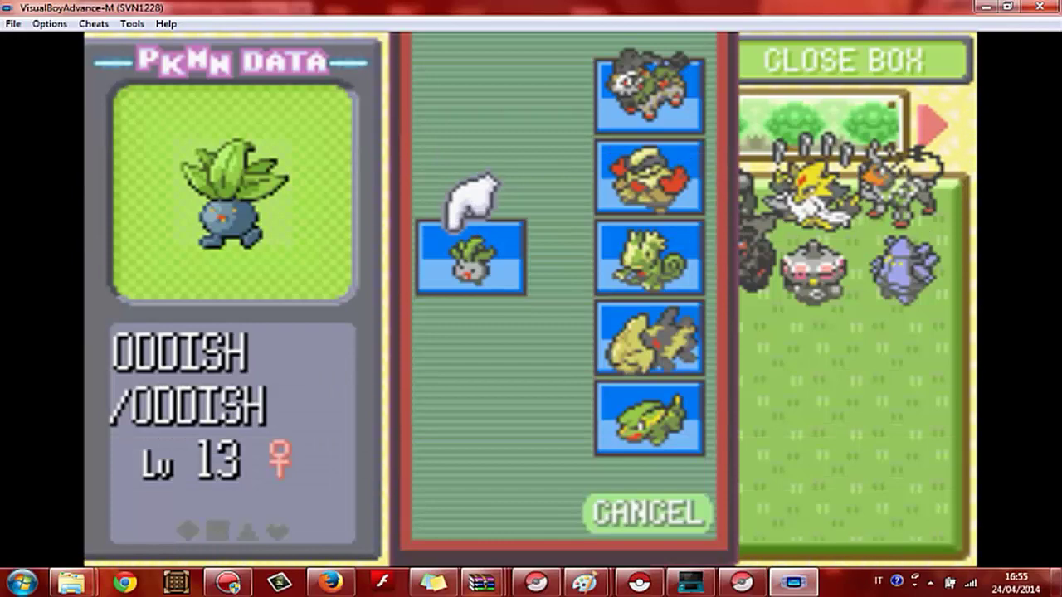
key("z")
key("z")
key("z")
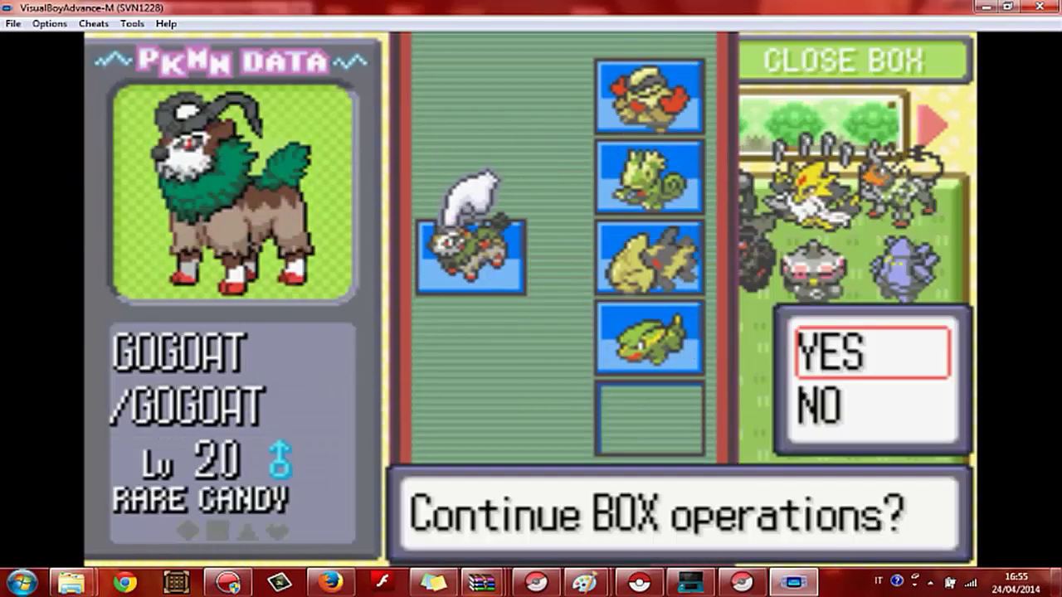
key("x")
- Withdraw CHARIZARDM from BOX1 into the party
key("Down")
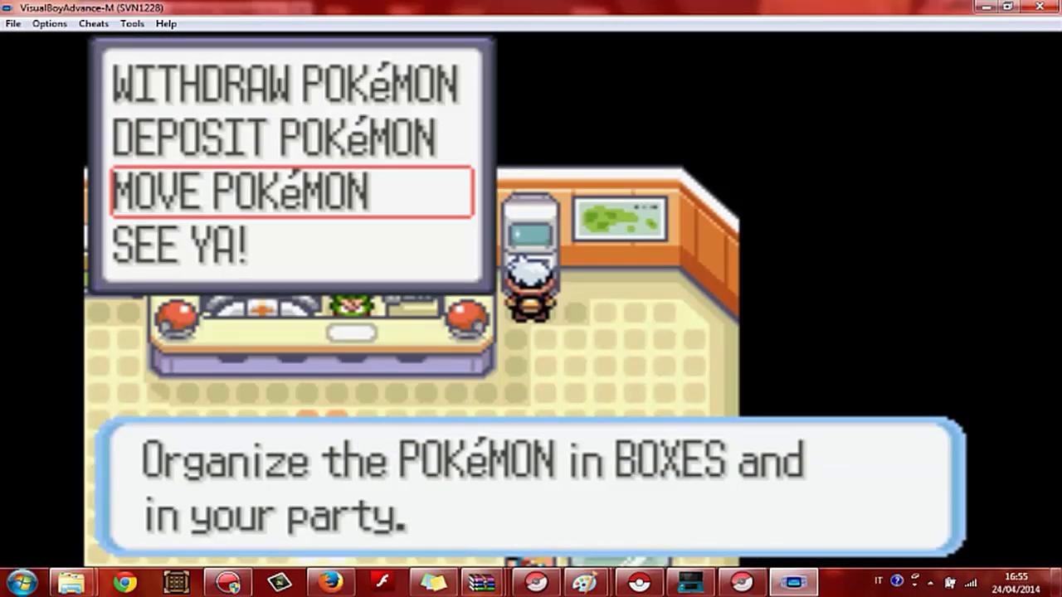
key("Up")
key("Up")
key("z")
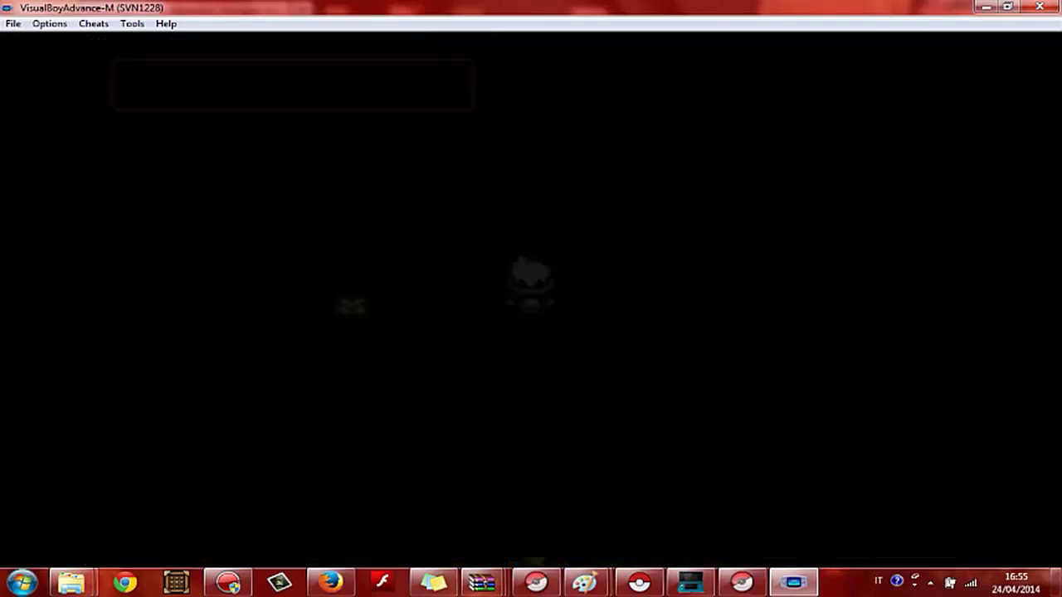
key("Down")
key("z")
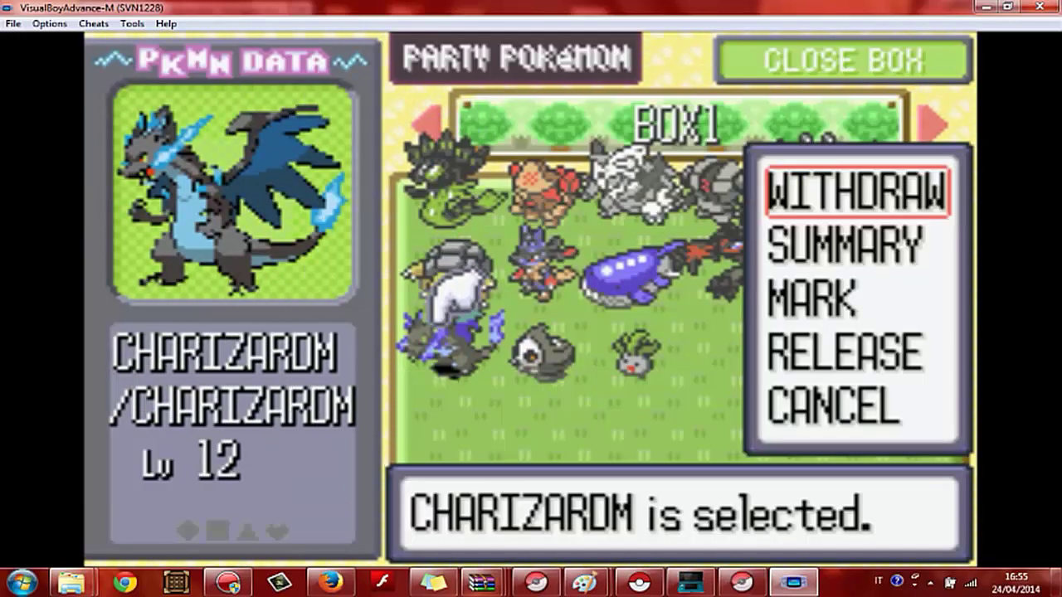
key("z")
- Look over the Pokémon in the first row of BOX1, including AEGISLASH, LANDORUS and AGGRON-M
key("Up")
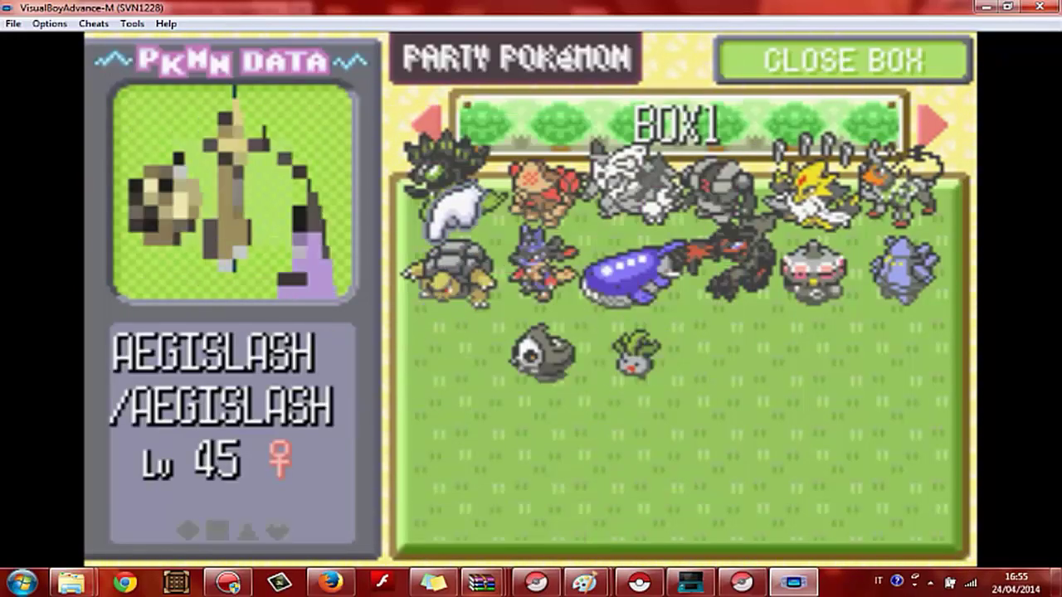
key("Right")
key("Right")
key("Right")
key("Left")
key("Left")
key("Left")
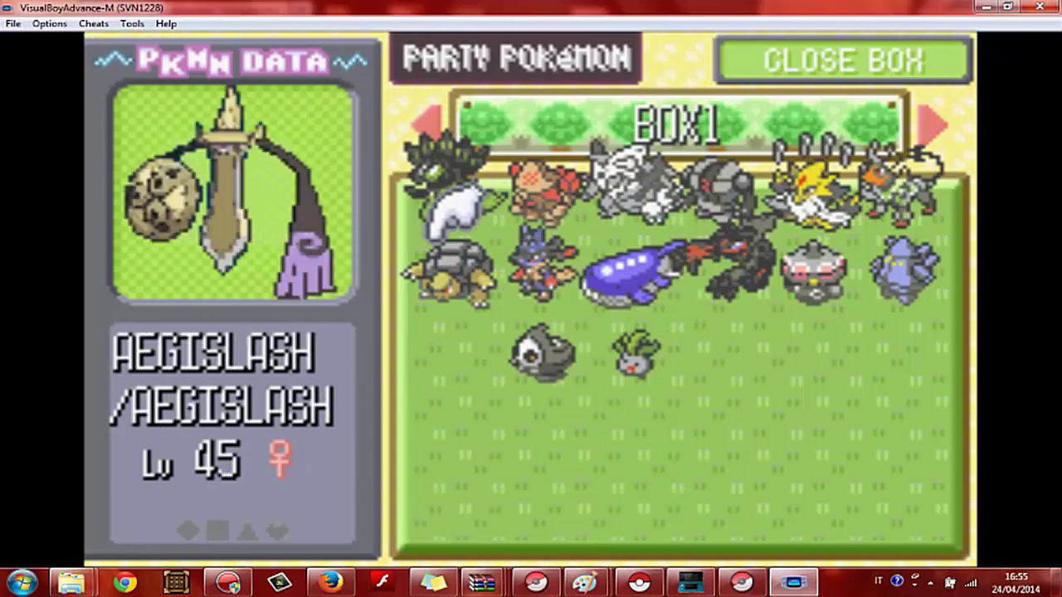
key("Up")
key("Right")
key("Right")
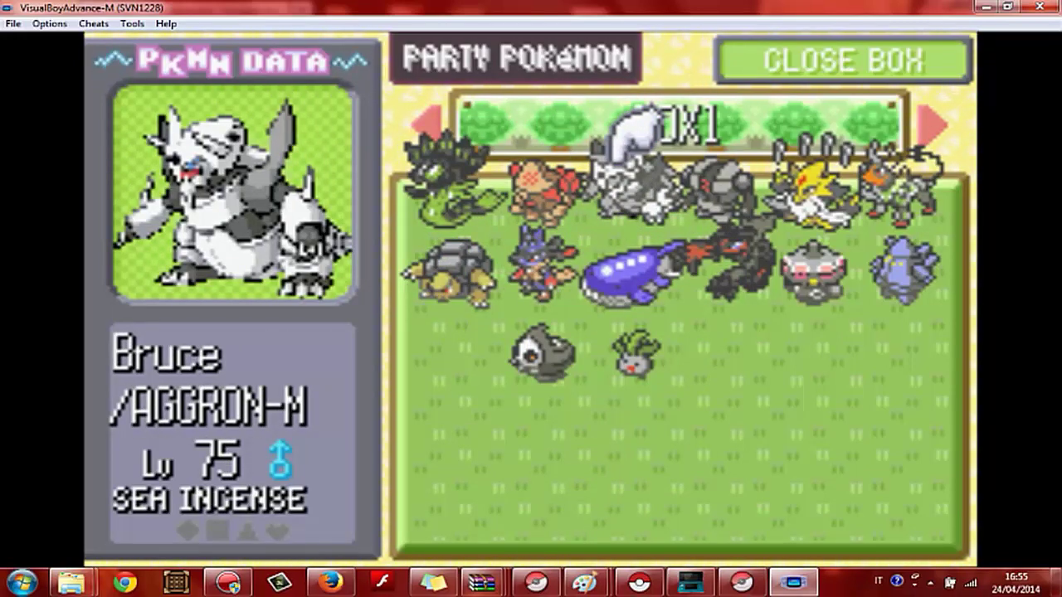
key("Left")
key("Right")
key("Left")
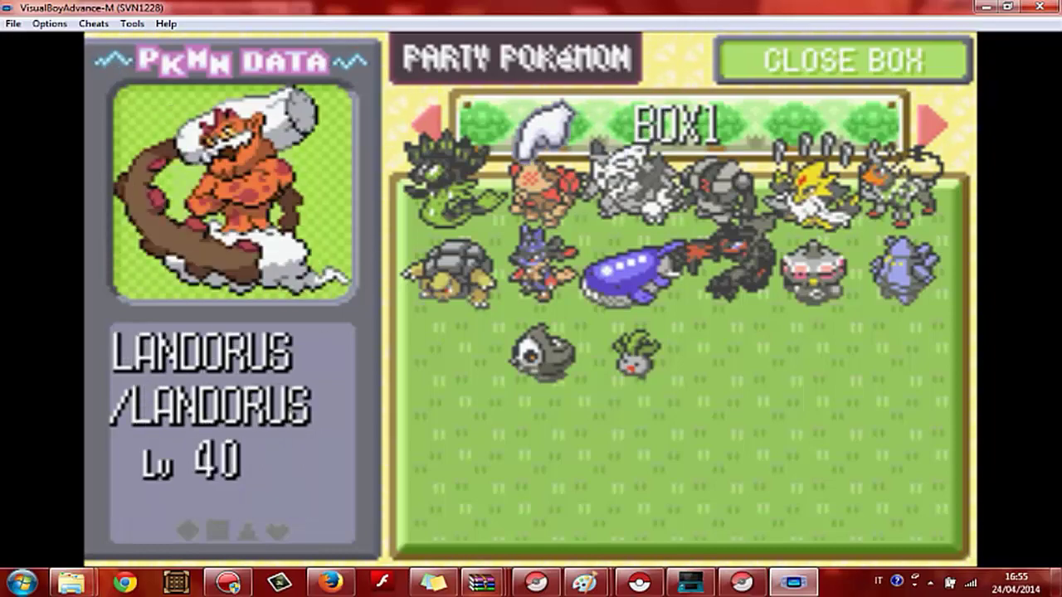
- Leave the storage box and log off the PC, then open the party list
key("x")
key("x")
key("x")
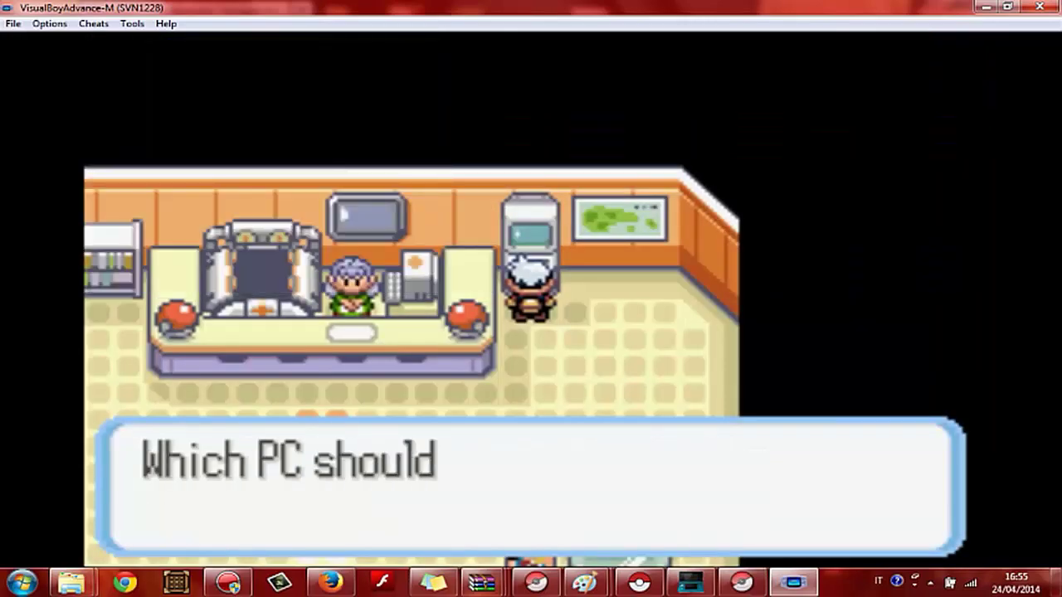
key("x")
key("Return")
key("Down")
key("z")
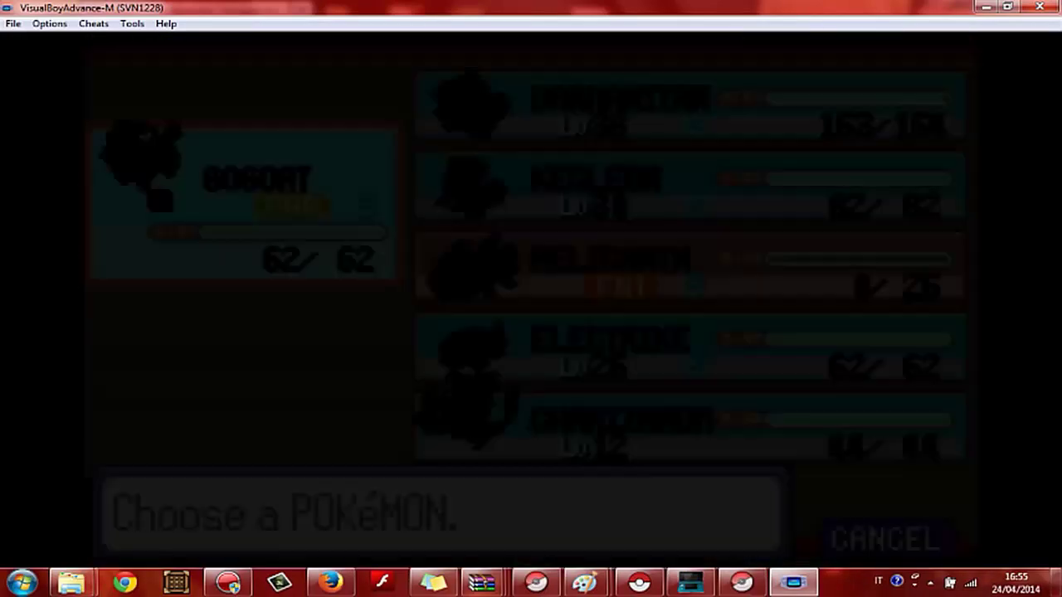
- View CHARIZARDM's summary from the party list, check its info and stats pages, and leave the summary
key("Down")
key("Down")
key("Down")
key("Down")
key("z")
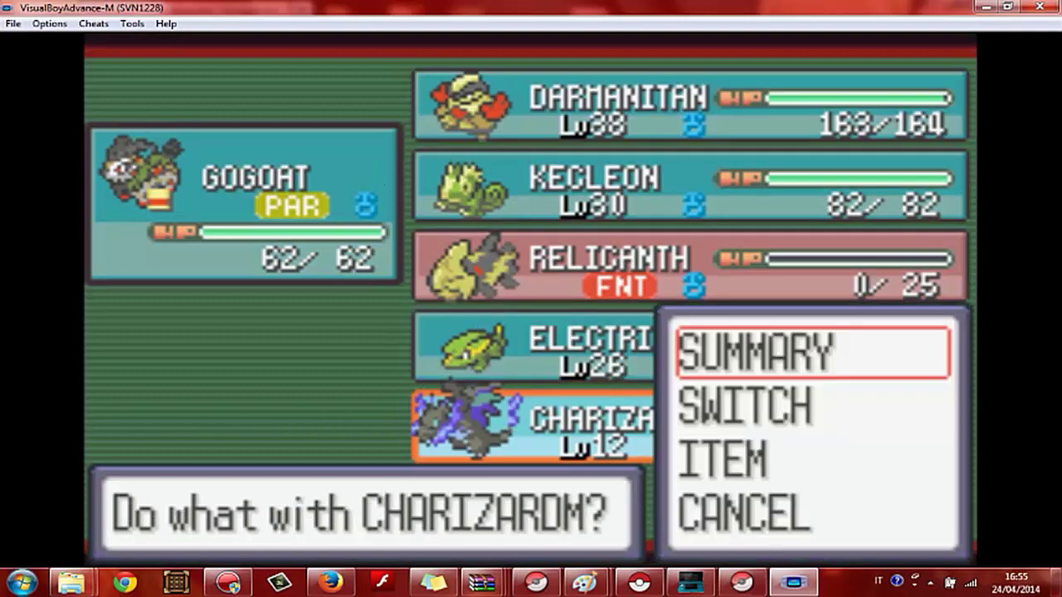
key("z")
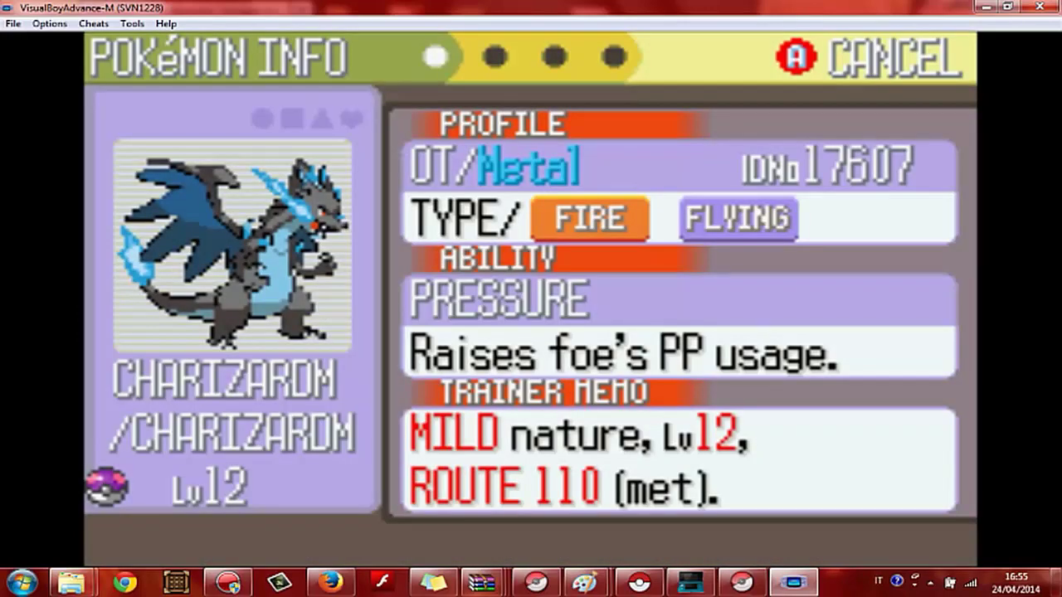
key("Right")
key("Right")
key("Left")
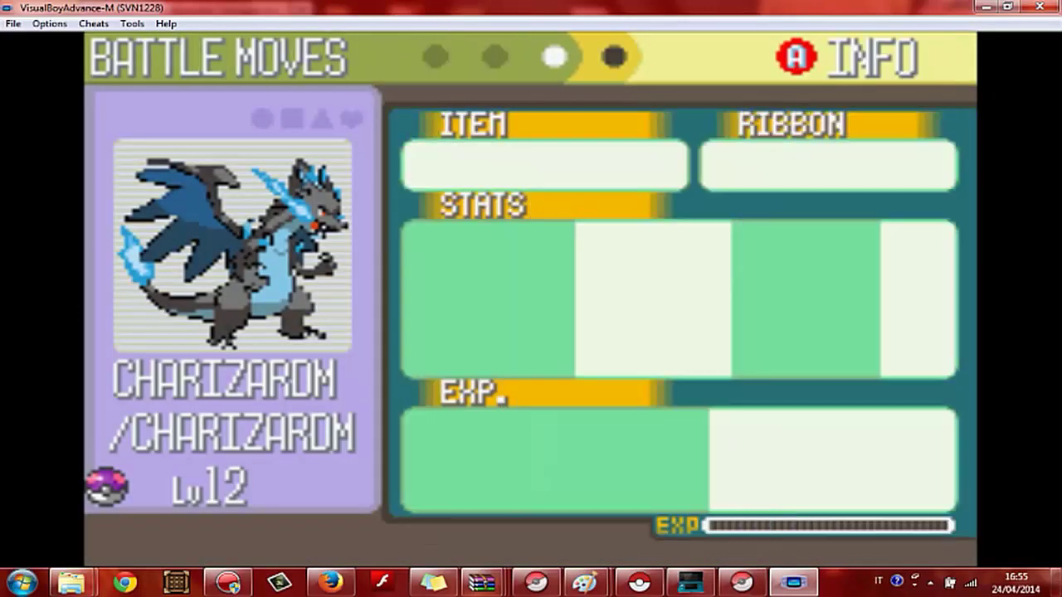
key("x")
key("x")
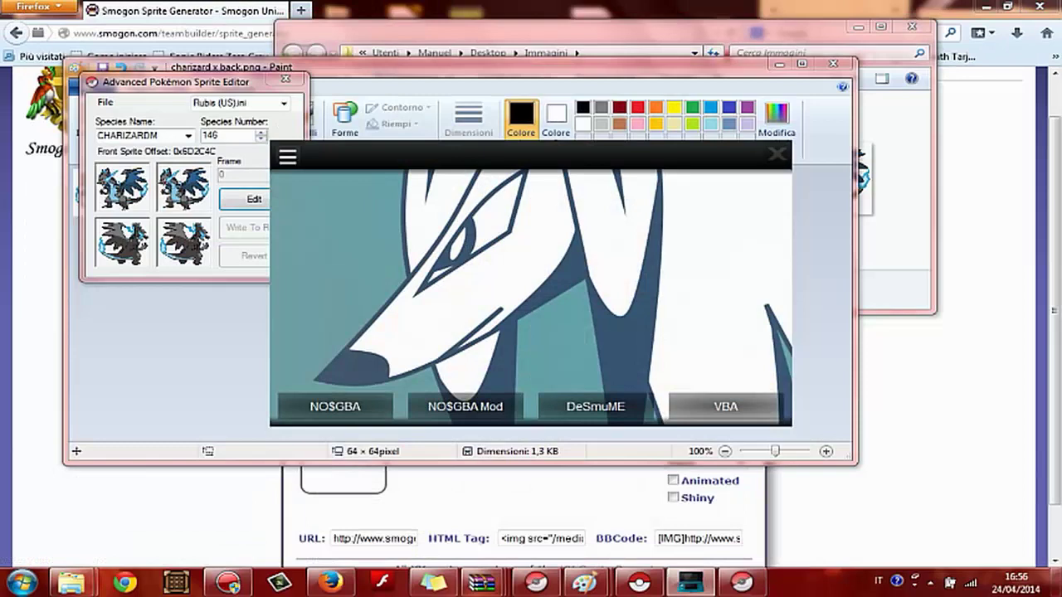
- Close the emulator launcher, search the computer for "overworld" and open 9562-Overworld Editor.zip
left_click(777, 155)
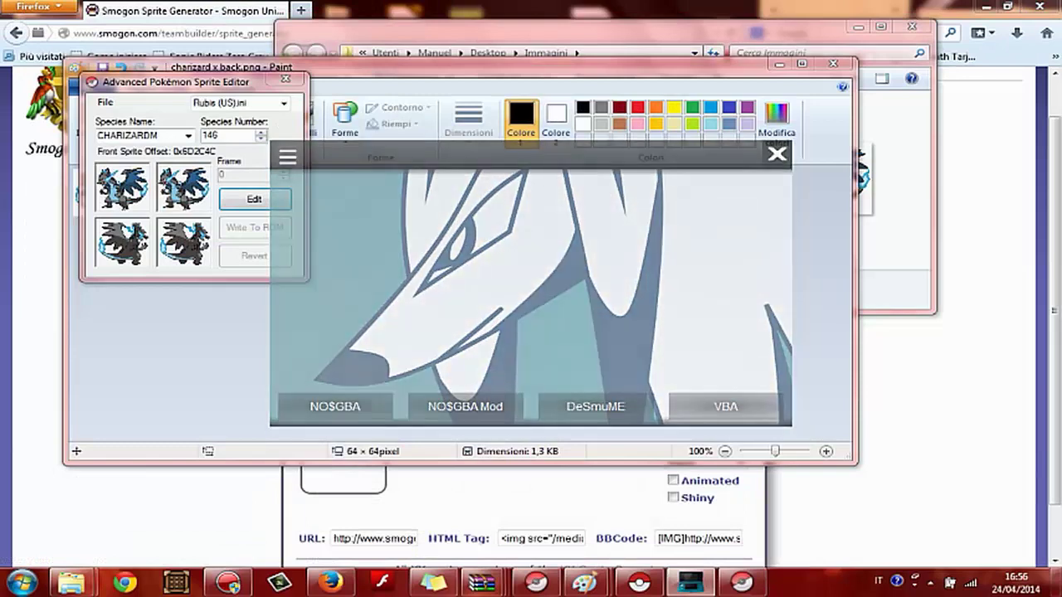
left_click(21, 583)
type("overworld")
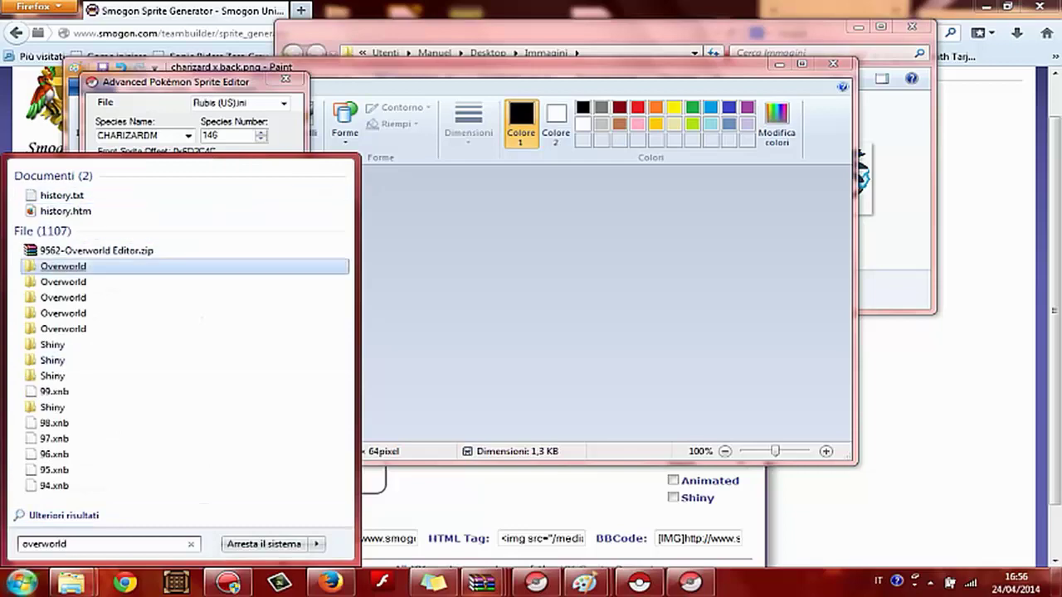
left_click(96, 251)
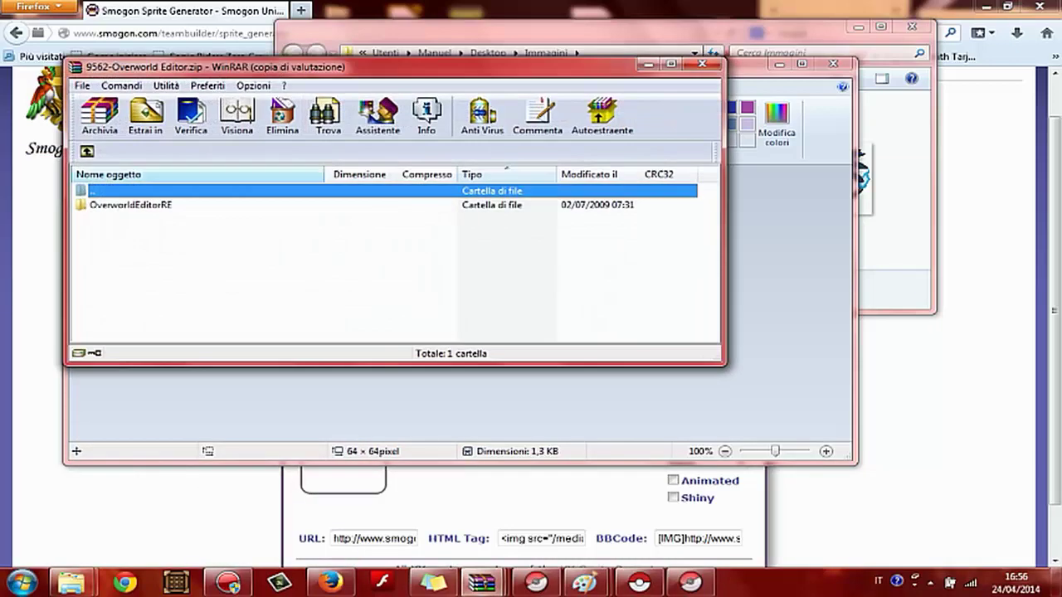
- Open the OverworldEditorRE folder in the archive, dismiss the WinRAR licence notice and launch OverworldEditorRE.exe
key("Down")
key("Return")
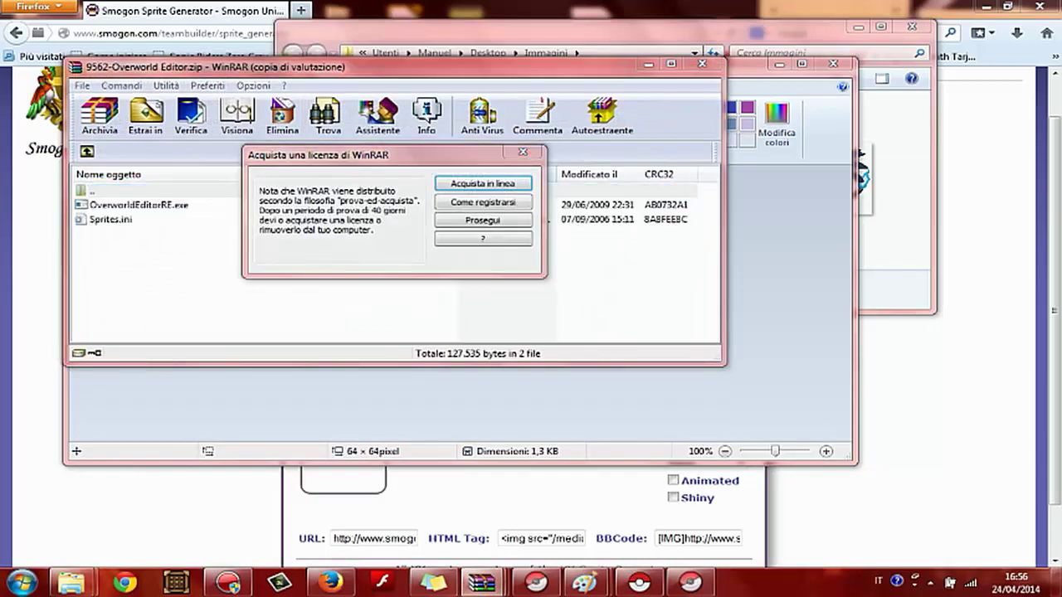
left_click(521, 152)
double_click(139, 205)
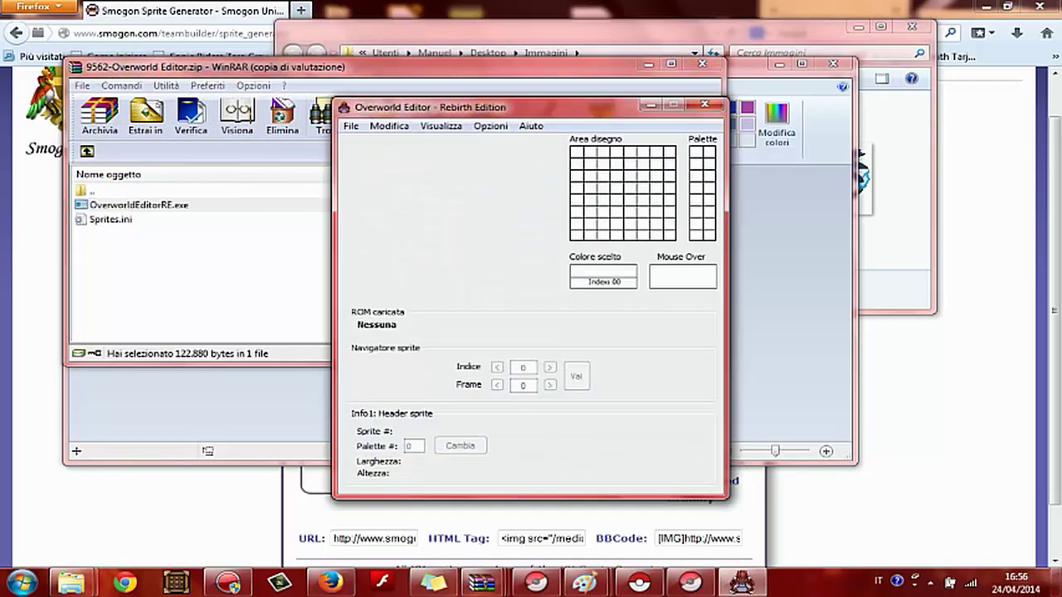
- Load the Pokemon Ruby.gba ROM into Overworld Editor
left_click(350, 126)
key("Return")
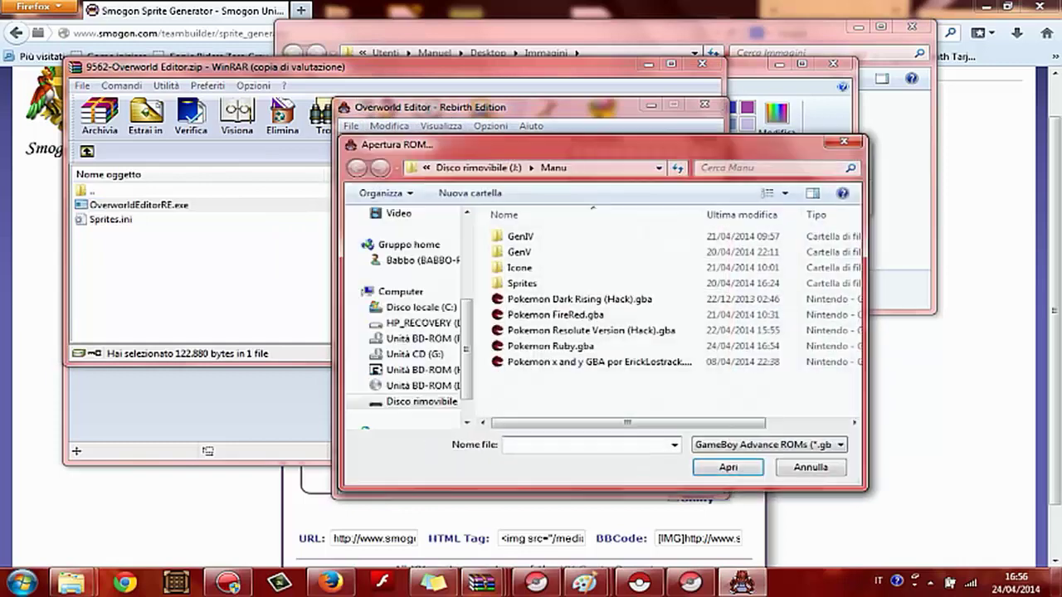
double_click(519, 346)
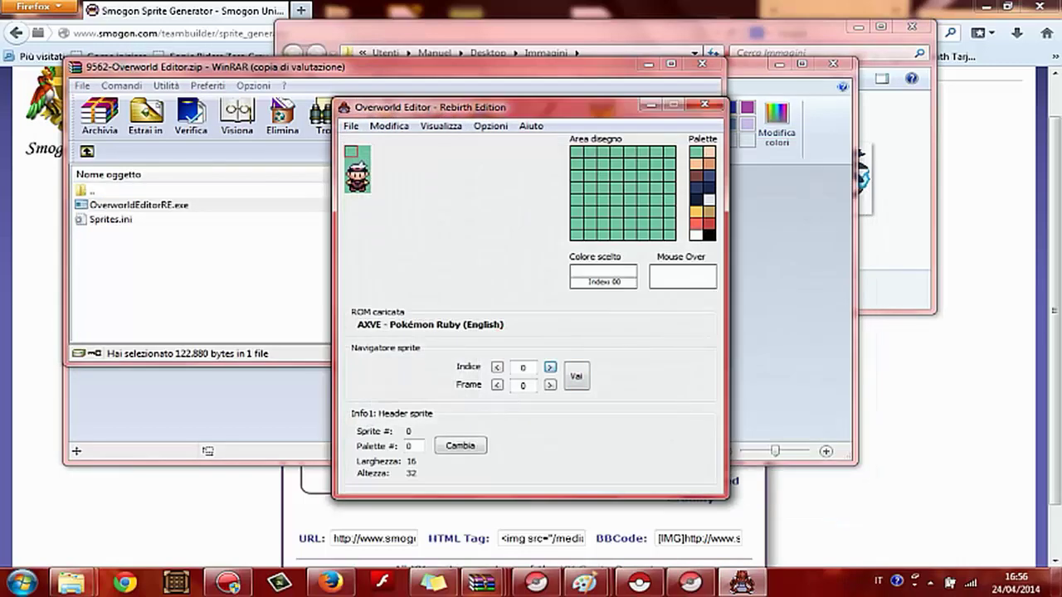
- Browse the ROM's overworld sprites one index at a time, from sprite 0 up to sprite 185
left_click(549, 367)
left_click(550, 366)
left_click(550, 367)
left_click(550, 367)
left_click(550, 367)
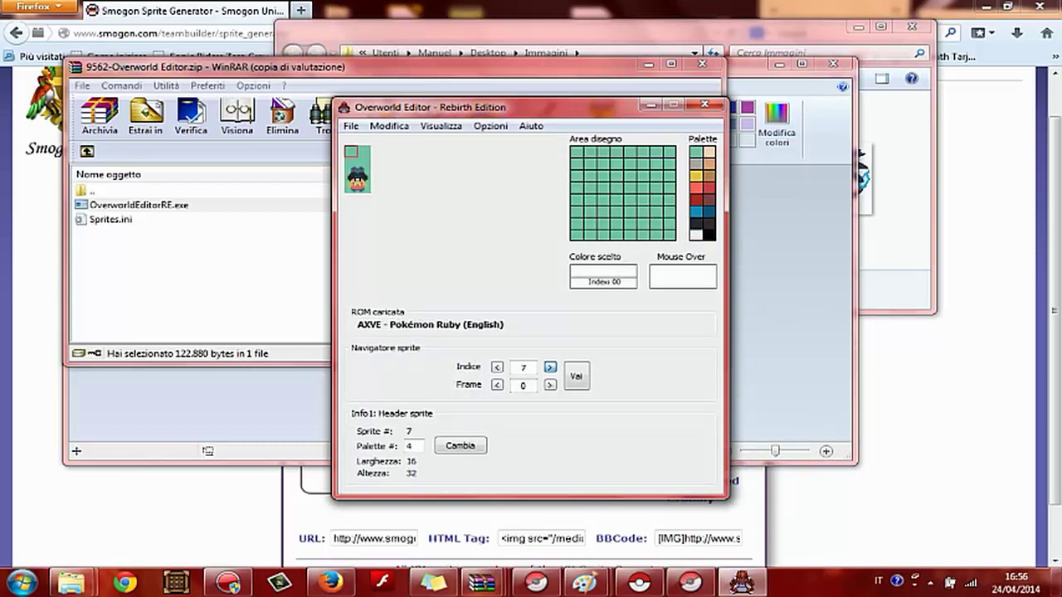
left_click(550, 366)
left_click(550, 366)
left_click(550, 367)
left_click(550, 367)
left_click(550, 366)
left_click(550, 366)
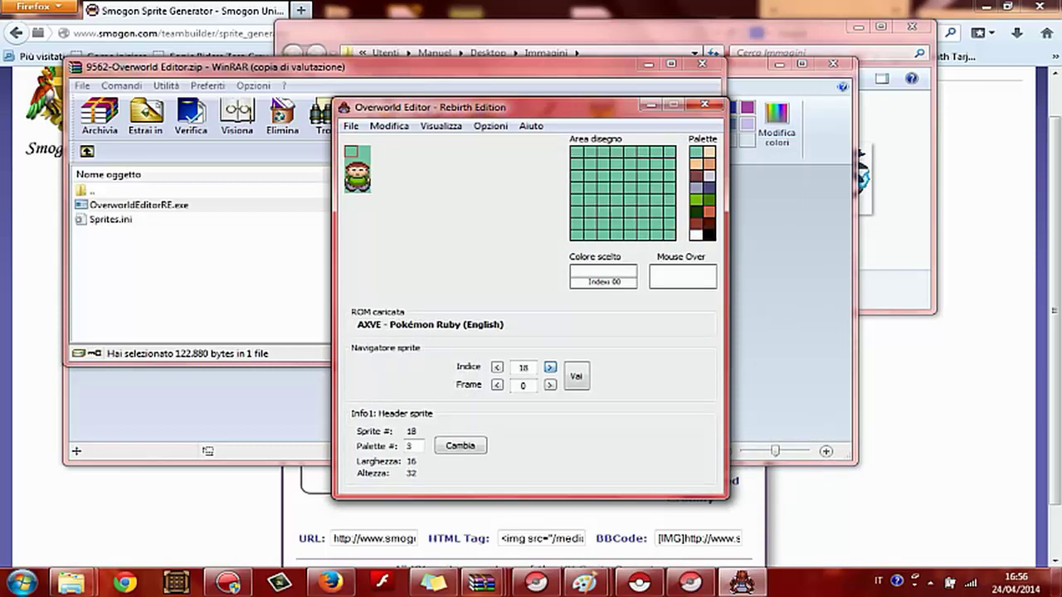
left_click(550, 367)
left_click(550, 366)
left_click(549, 366)
left_click(550, 366)
left_click(550, 367)
left_click(550, 366)
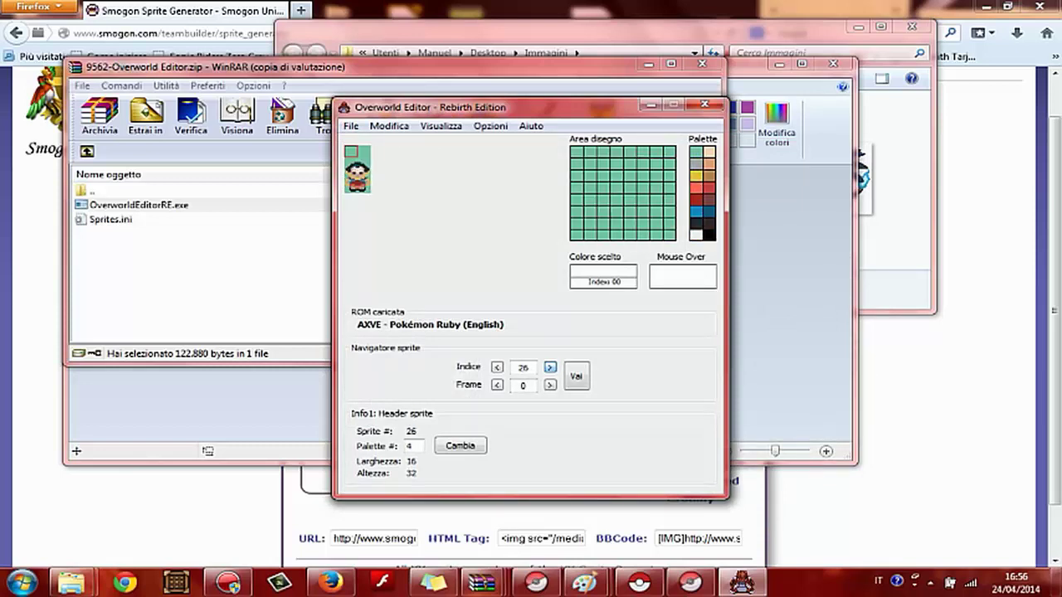
left_click(550, 366)
left_click(550, 367)
left_click(550, 367)
left_click(550, 367)
left_click(550, 367)
left_click(550, 367)
left_click(550, 367)
left_click(550, 367)
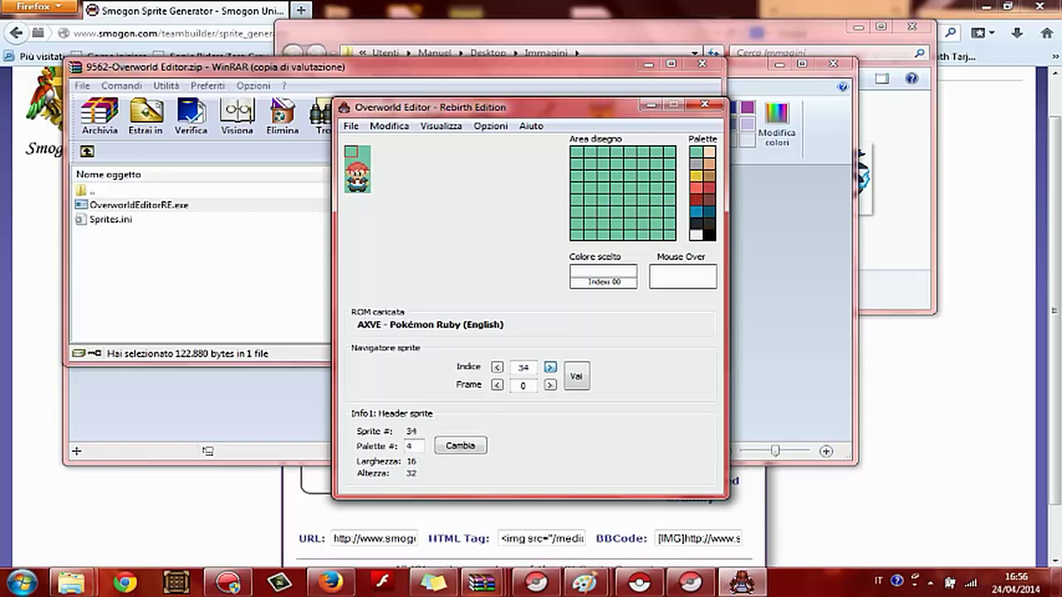
left_click(550, 366)
left_click(550, 366)
left_click(550, 366)
left_click(550, 367)
left_click(550, 367)
left_click(550, 366)
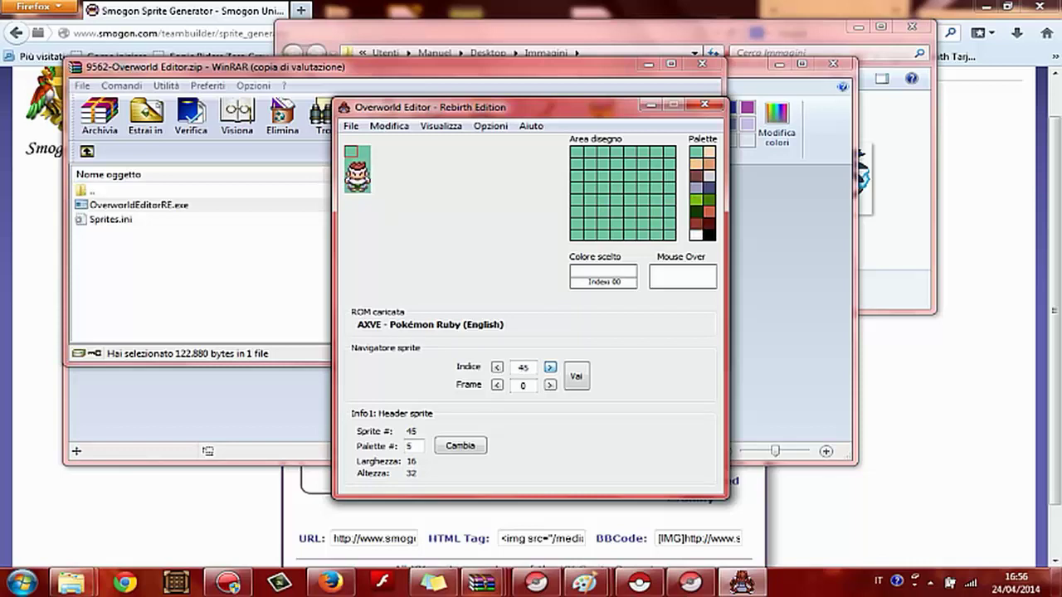
left_click(550, 366)
left_click(550, 367)
left_click(550, 366)
left_click(550, 367)
left_click(550, 366)
left_click(550, 367)
left_click(550, 367)
left_click(550, 366)
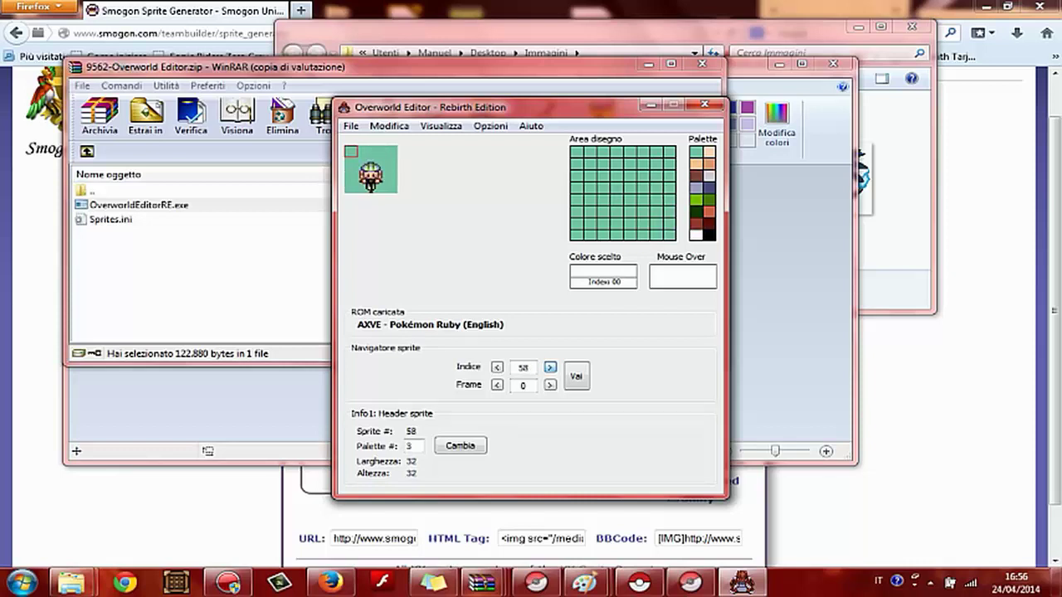
left_click(550, 367)
left_click(550, 366)
left_click(550, 367)
left_click(549, 367)
left_click(550, 367)
left_click(550, 367)
left_click(550, 367)
left_click(550, 367)
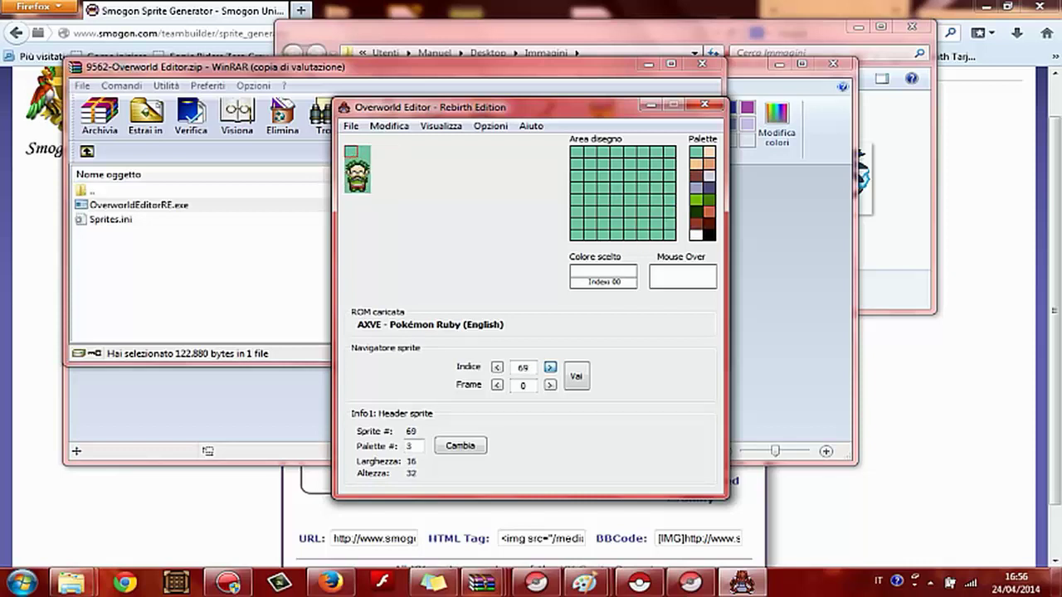
left_click(550, 366)
left_click(550, 367)
left_click(550, 366)
left_click(550, 367)
left_click(550, 366)
left_click(550, 367)
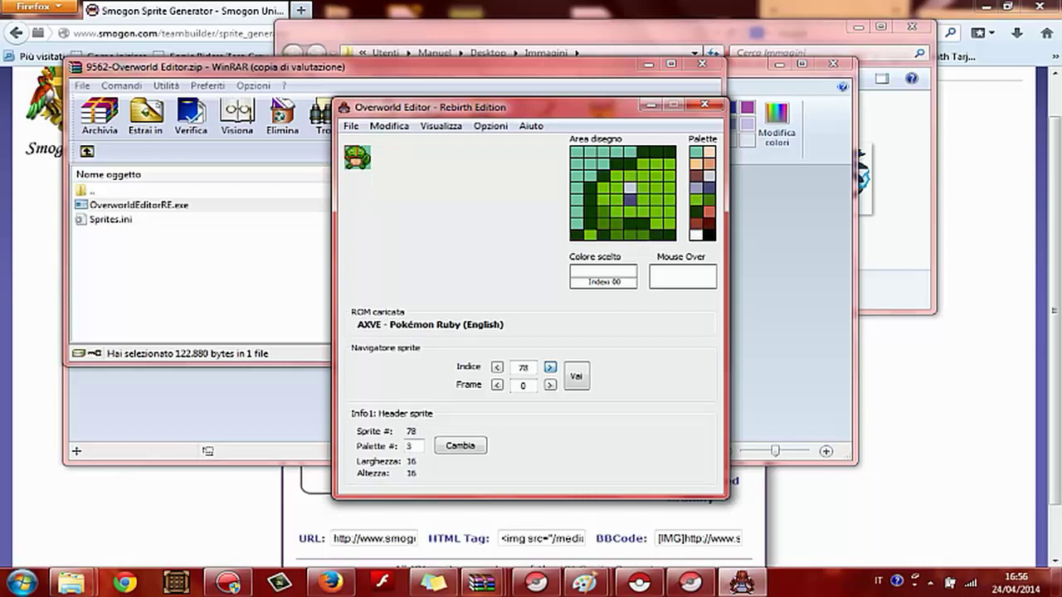
left_click(550, 366)
left_click(550, 367)
left_click(550, 367)
left_click(550, 367)
left_click(550, 367)
left_click(550, 366)
left_click(550, 367)
left_click(549, 366)
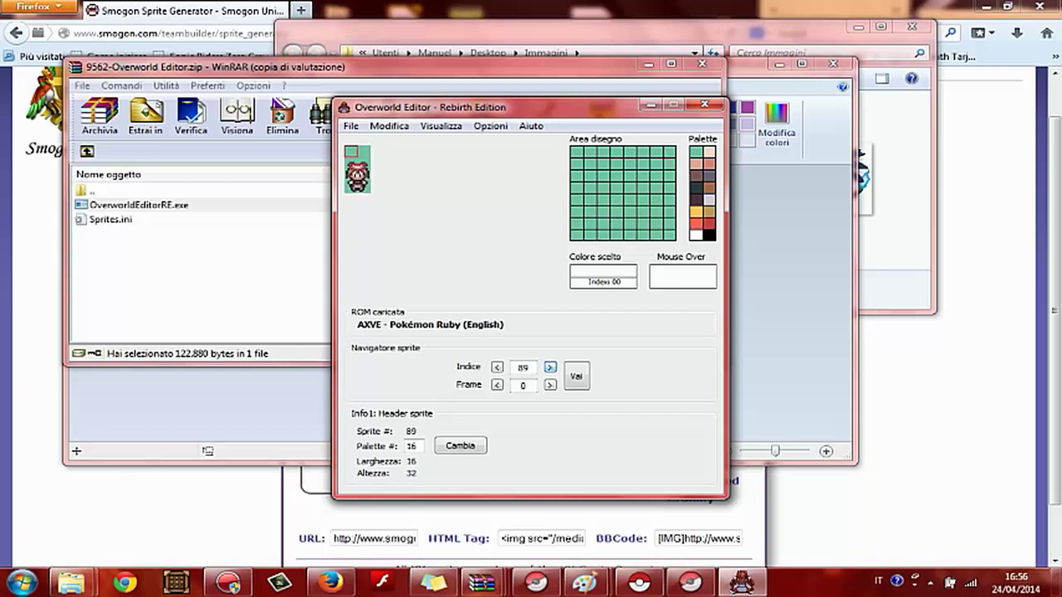
left_click(550, 367)
left_click(550, 367)
left_click(550, 367)
left_click(550, 367)
left_click(550, 366)
left_click(550, 367)
left_click(550, 368)
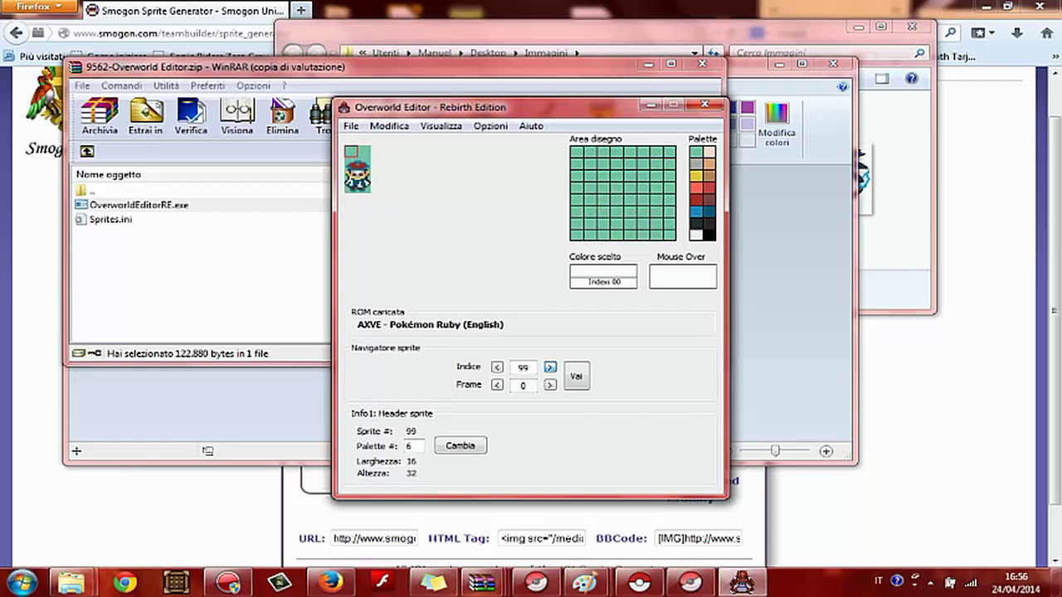
left_click(550, 368)
left_click(550, 368)
left_click(550, 368)
left_click(550, 367)
left_click(550, 367)
left_click(550, 367)
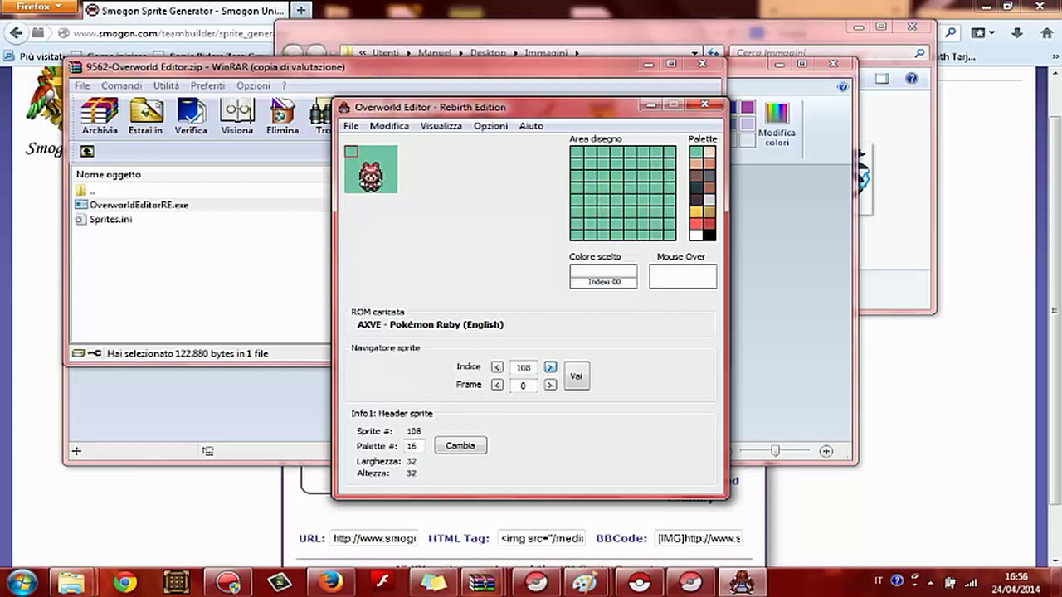
key("space")
key("space")
key("space")
key("space")
key("space")
key("space")
key("space")
key("space")
key("space")
key("space")
key("space")
key("space")
key("space")
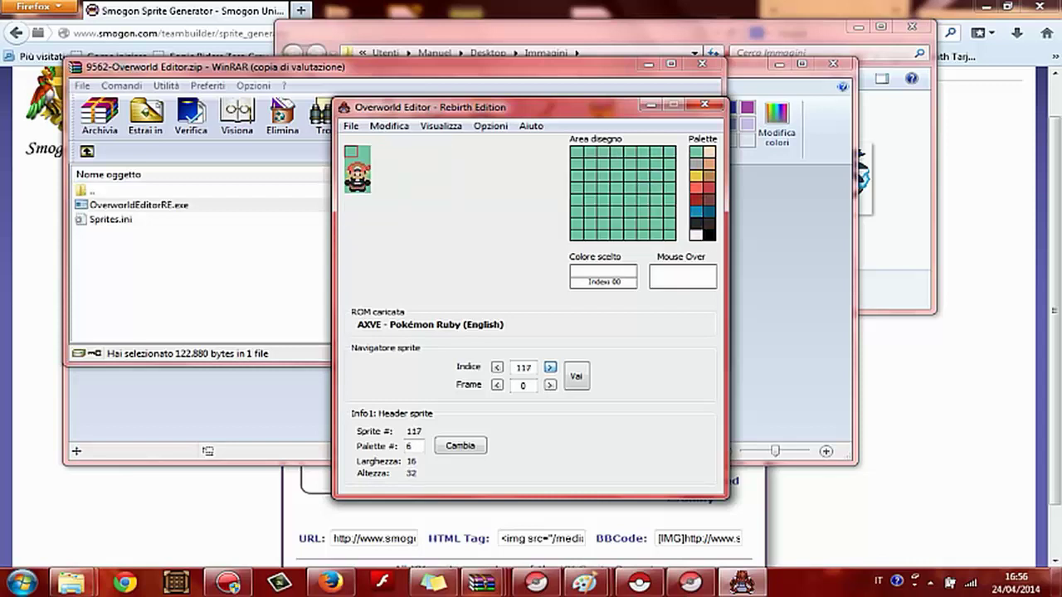
key("space")
key("space")
key("space")
key("space")
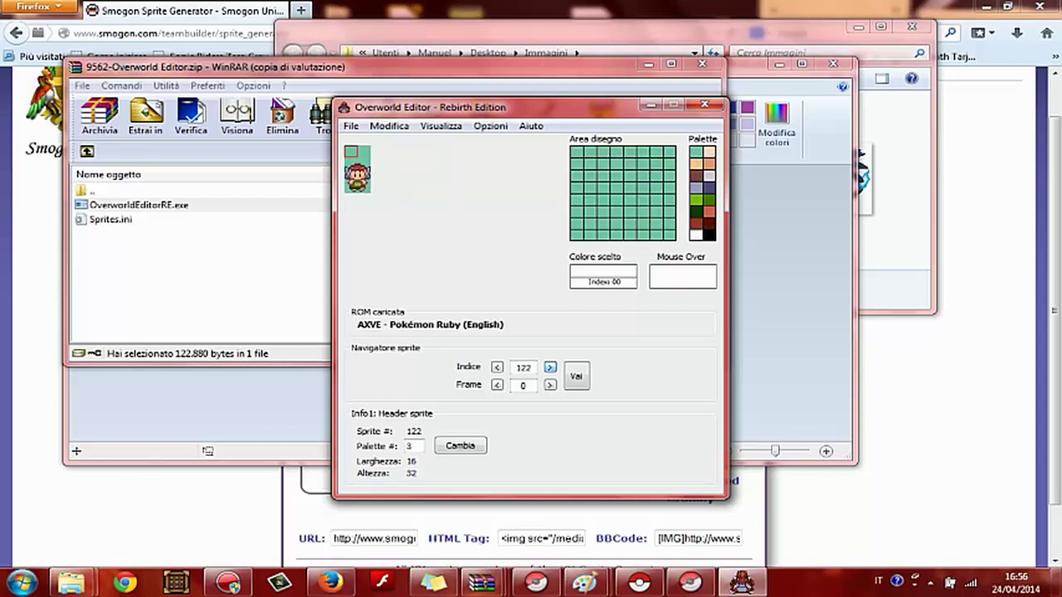
key("space")
key("space")
key("space")
key("space")
key("space")
key("space")
key("space")
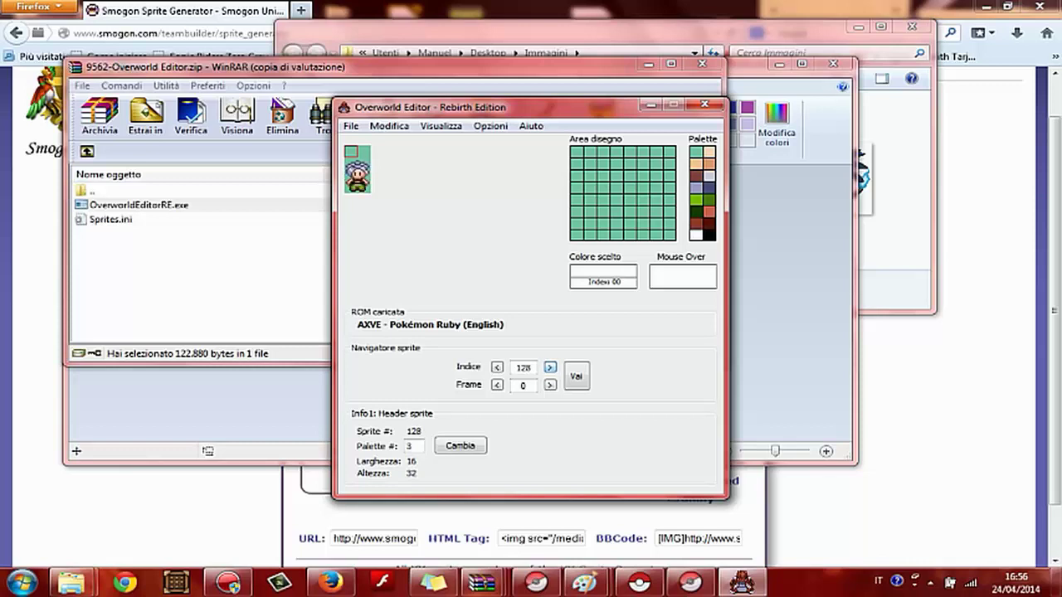
key("space")
key("space")
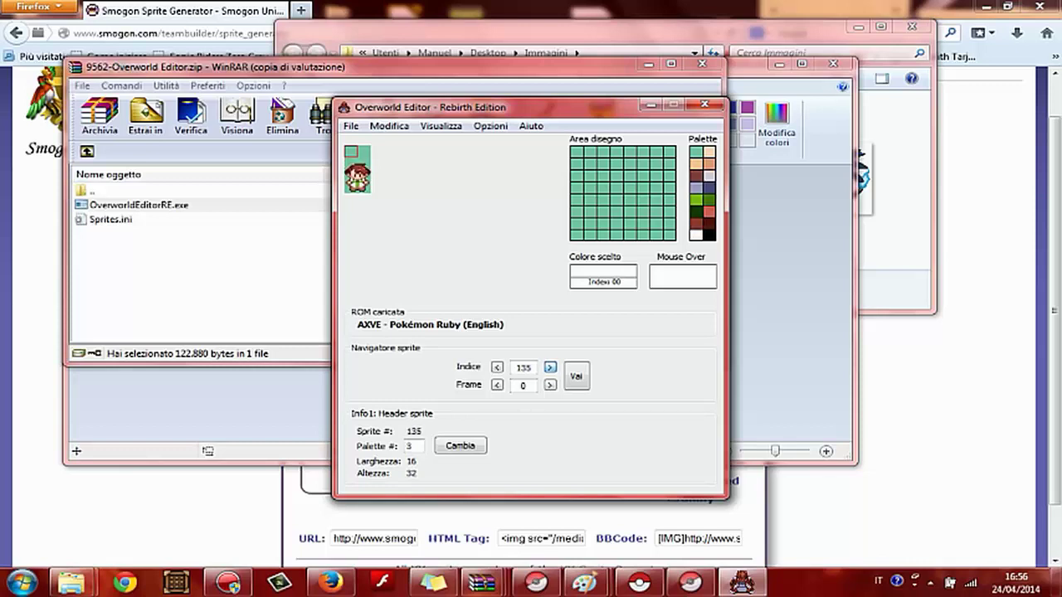
key("space")
key("space")
key("space")
key("space")
key("space")
key("space")
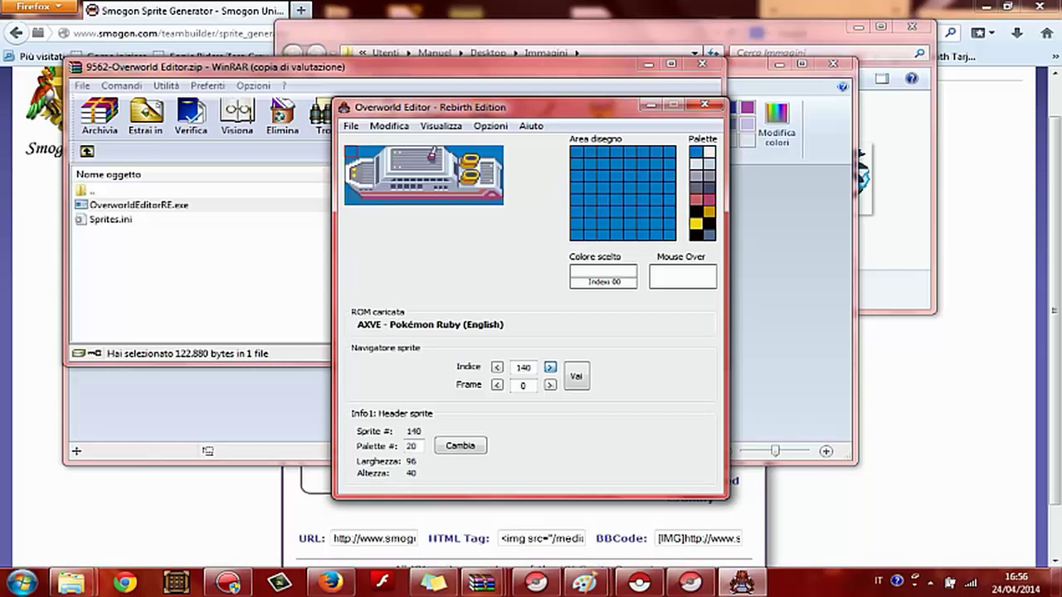
key("space")
key("space")
key("space")
key("space")
key("space")
key("space")
key("space")
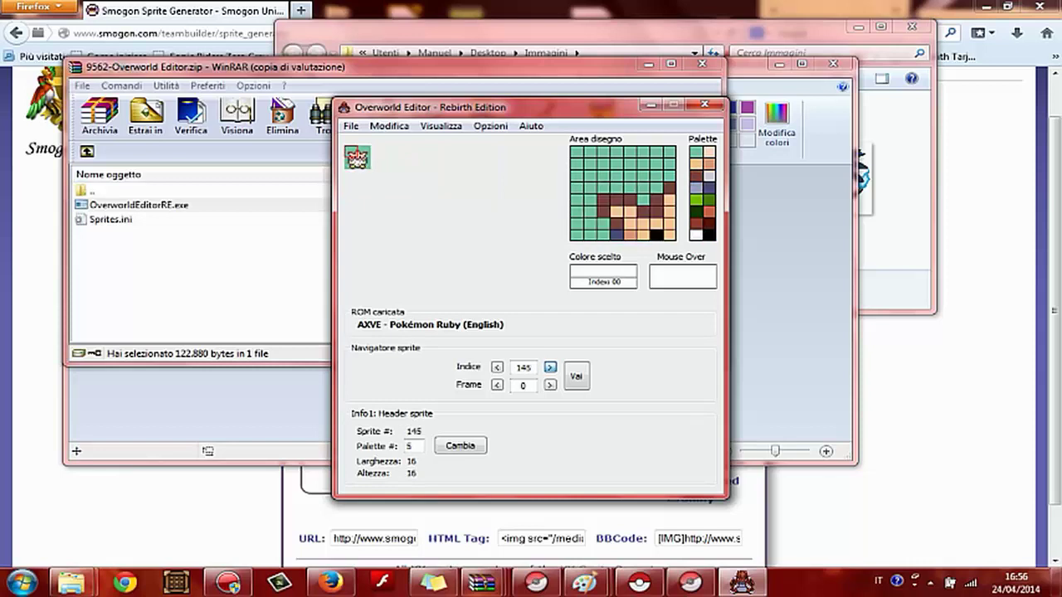
key("space")
key("space")
key("space")
key("space")
key("space")
key("space")
key("space")
key("space")
key("space")
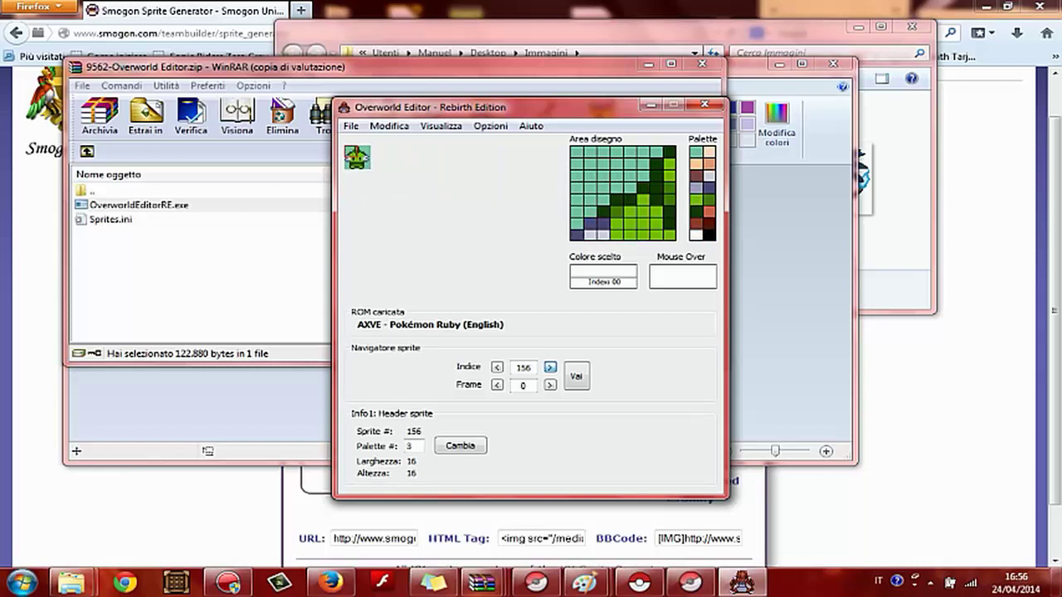
key("space")
key("space")
key("space")
key("space")
key("space")
key("space")
key("space")
key("space")
key("space")
key("space")
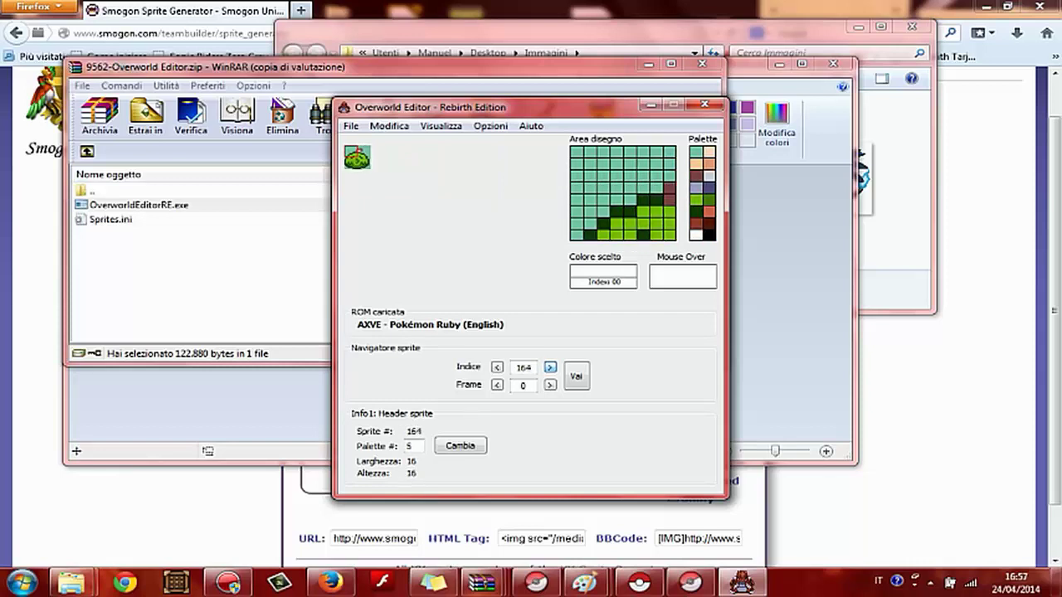
key("space")
key("space")
key("space")
key("space")
key("space")
key("space")
key("space")
key("space")
key("space")
key("space")
key("space")
key("space")
key("space")
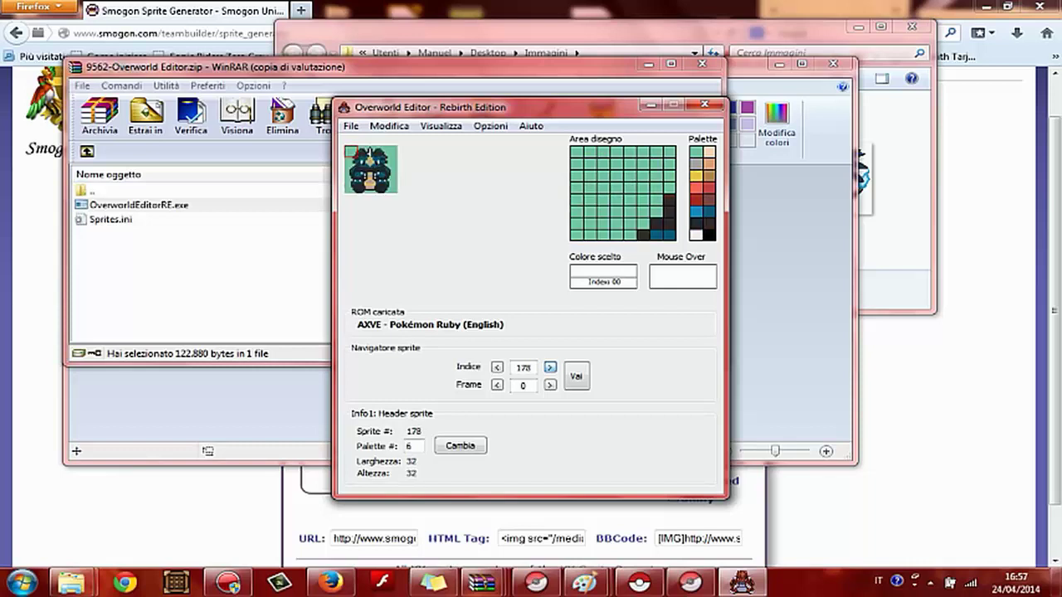
key("space")
key("space")
key("space")
key("space")
key("space")
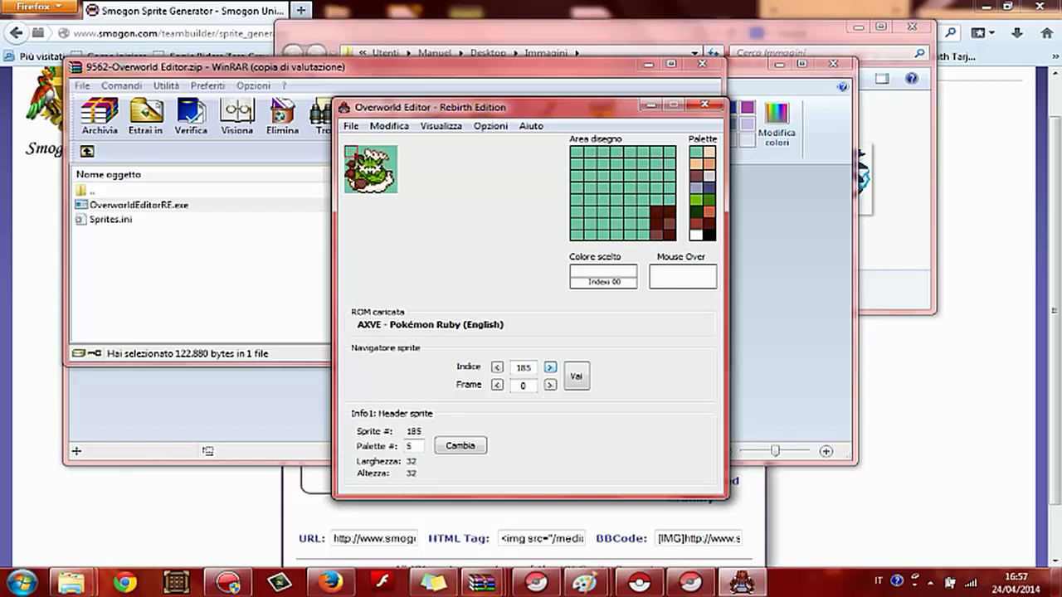
- Recheck overworld sprite 184, continue through the following indexes past 194, and go back to sprite 197
left_click(497, 368)
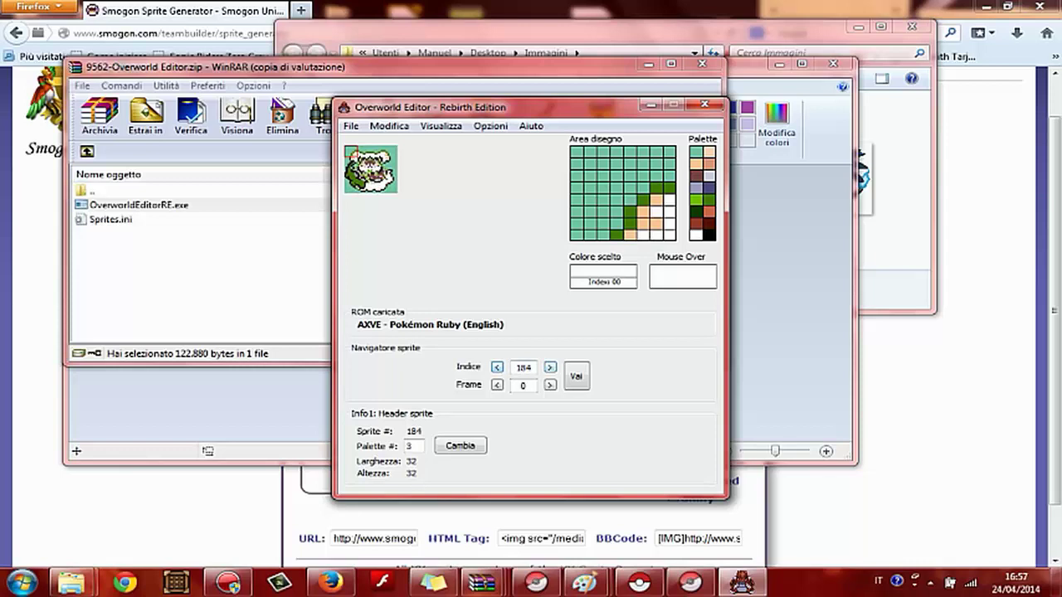
triple_click(550, 367)
left_click(550, 368)
triple_click(550, 367)
triple_click(550, 367)
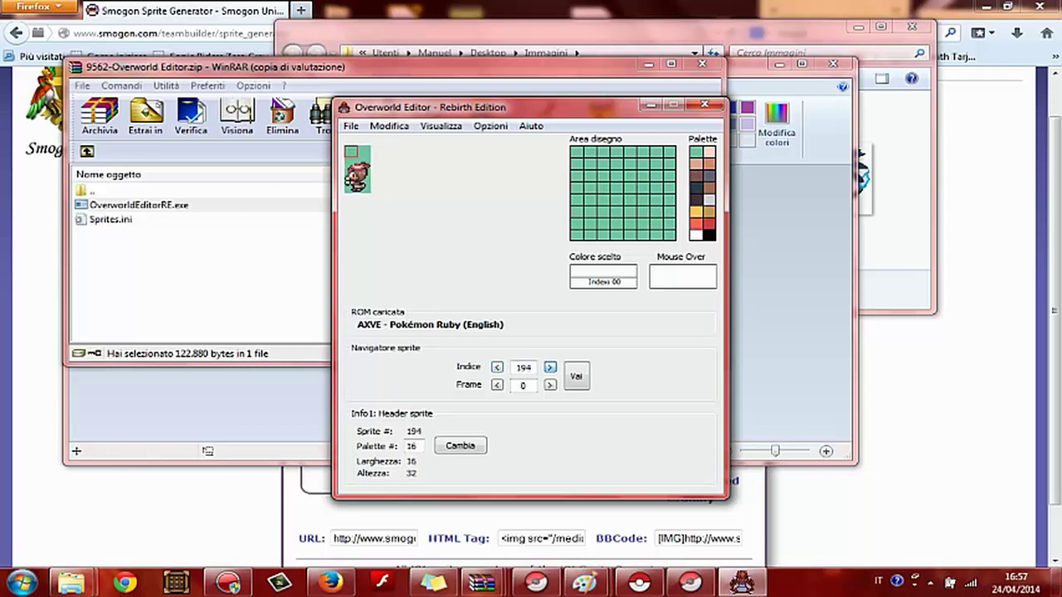
triple_click(549, 368)
left_click(550, 368)
key("shift+Tab")
key("shift+Tab")
key("space")
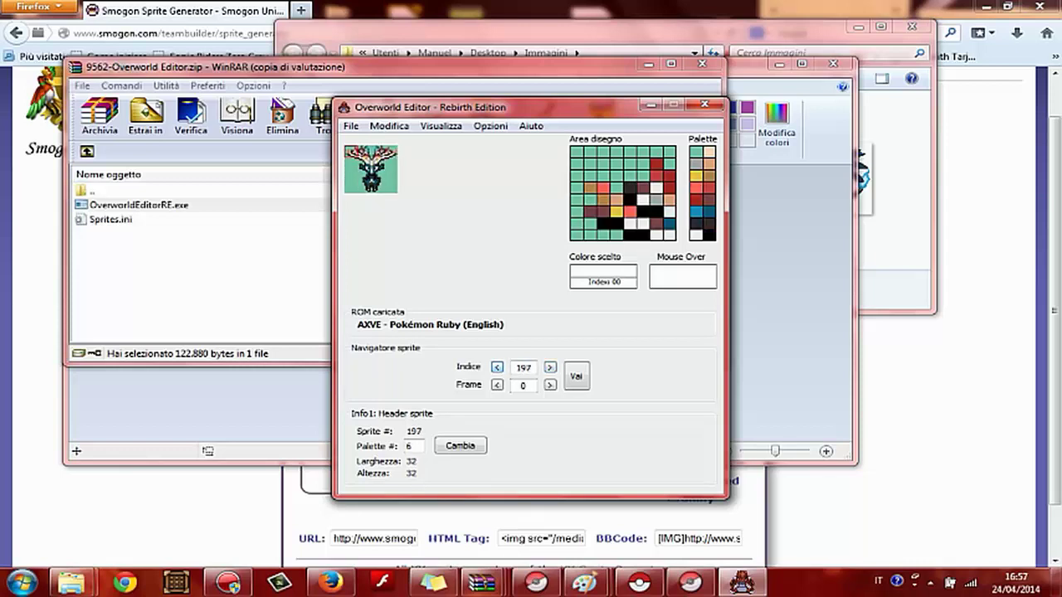
- Browse the overworld sprites from index 197 up to 203, then step back to sprite 198
key("Tab")
key("Tab")
key("space")
key("space")
key("space")
key("space")
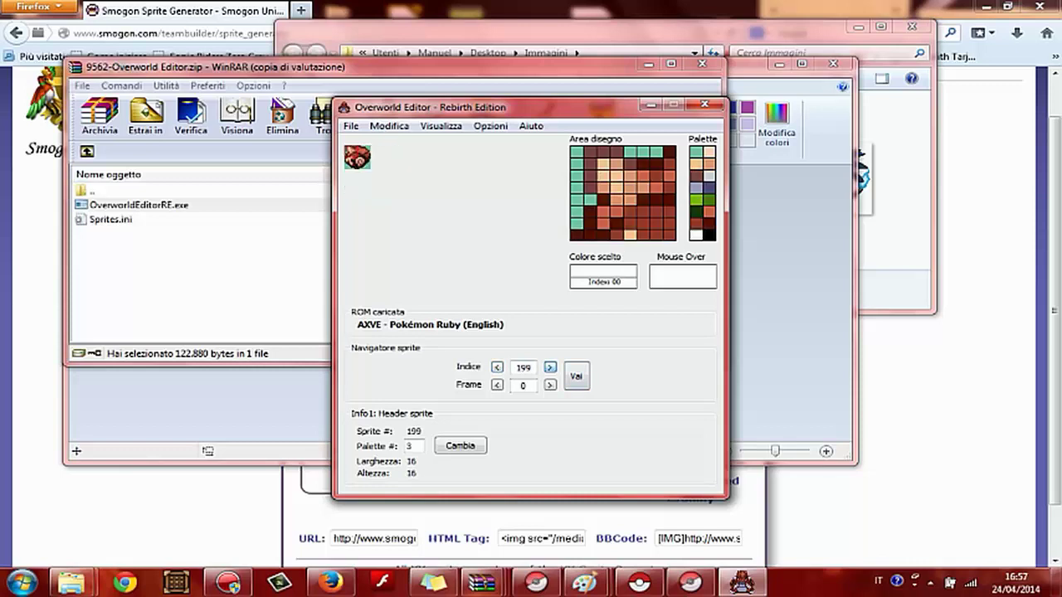
key("space")
key("space")
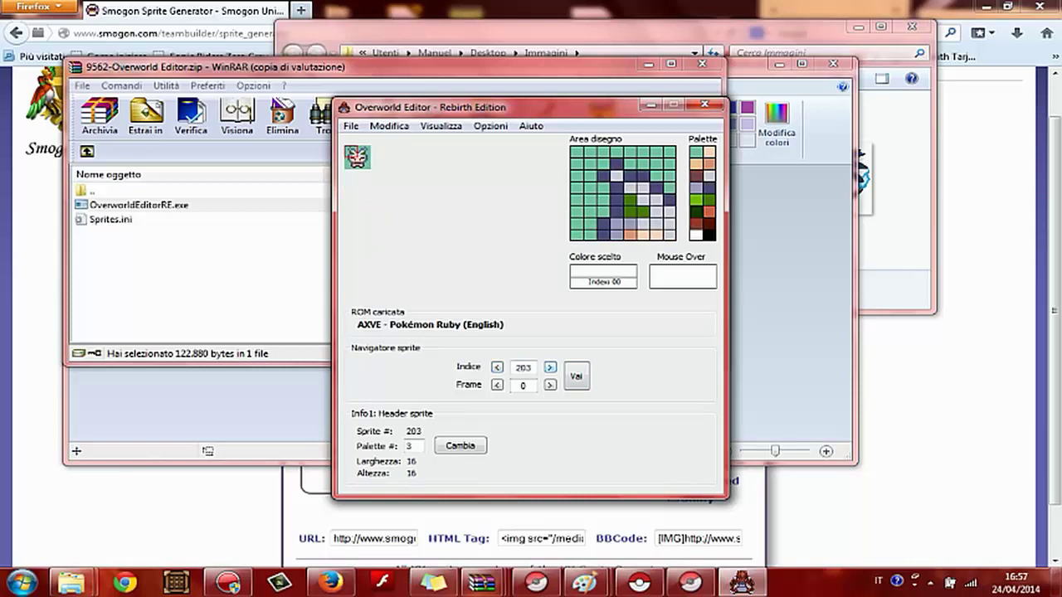
key("shift+Tab")
key("shift+Tab")
key("space")
key("space")
key("space")
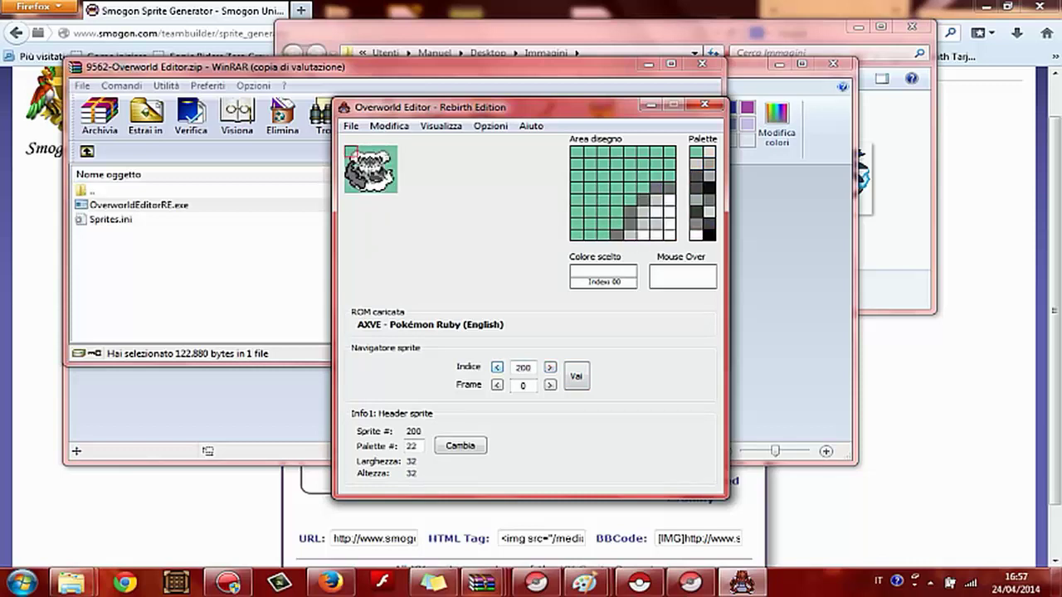
key("Tab")
key("Tab")
key("space")
key("shift+Tab")
key("shift+Tab")
key("space")
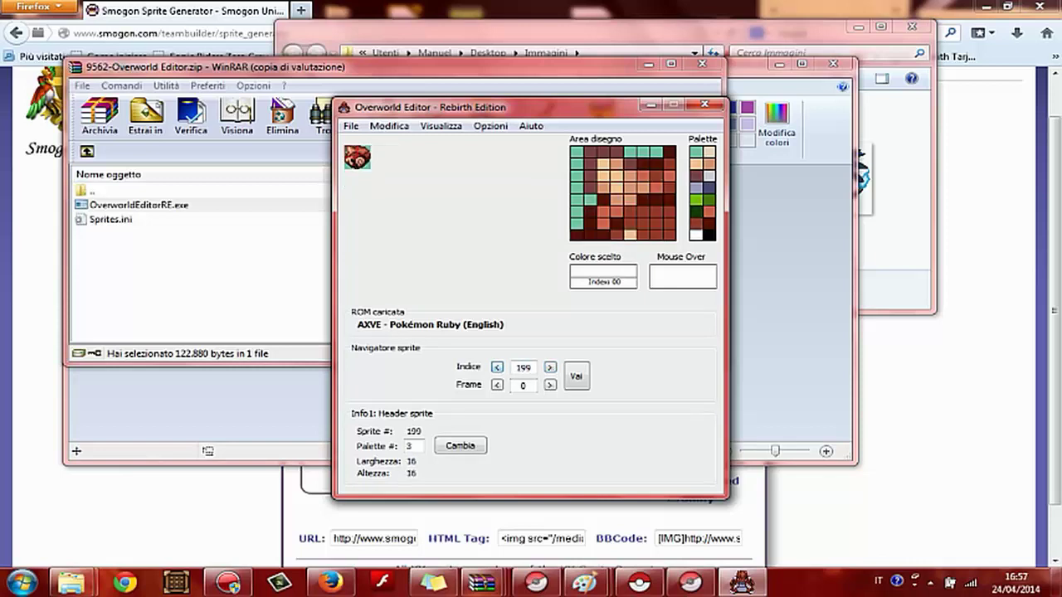
key("space")
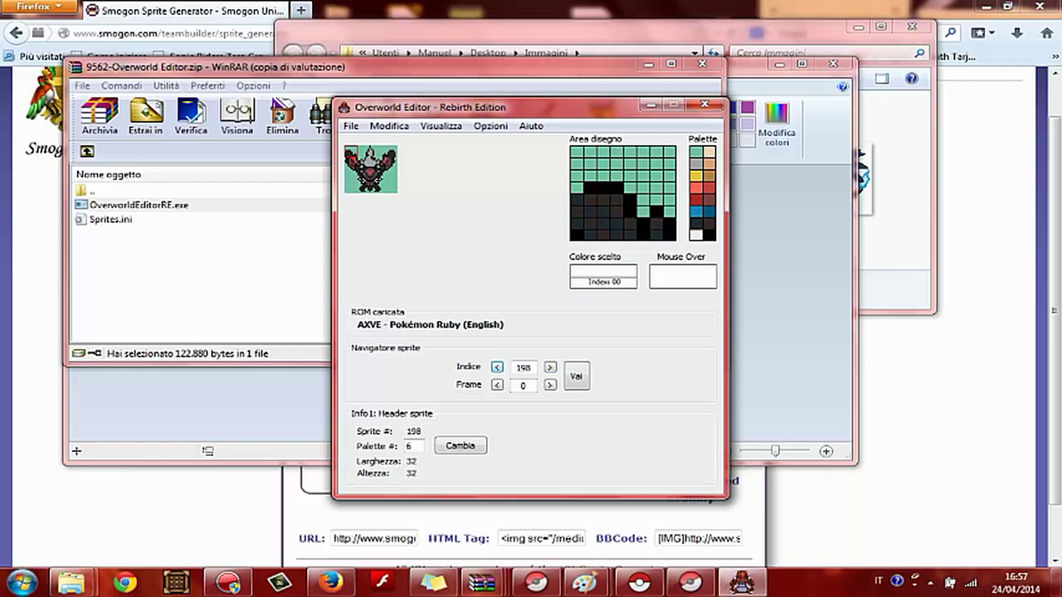
- Open the bitmap import for overworld sprite 198 and load 78_0.bmp from the Manu folder
key("alt")
key("Down")
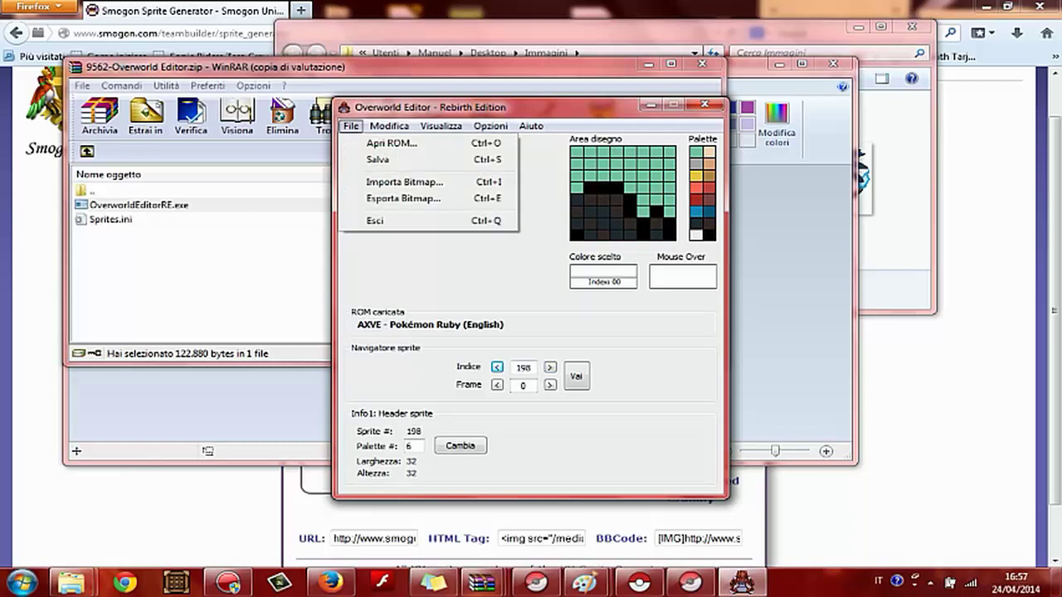
key("Down")
key("Down")
key("Return")
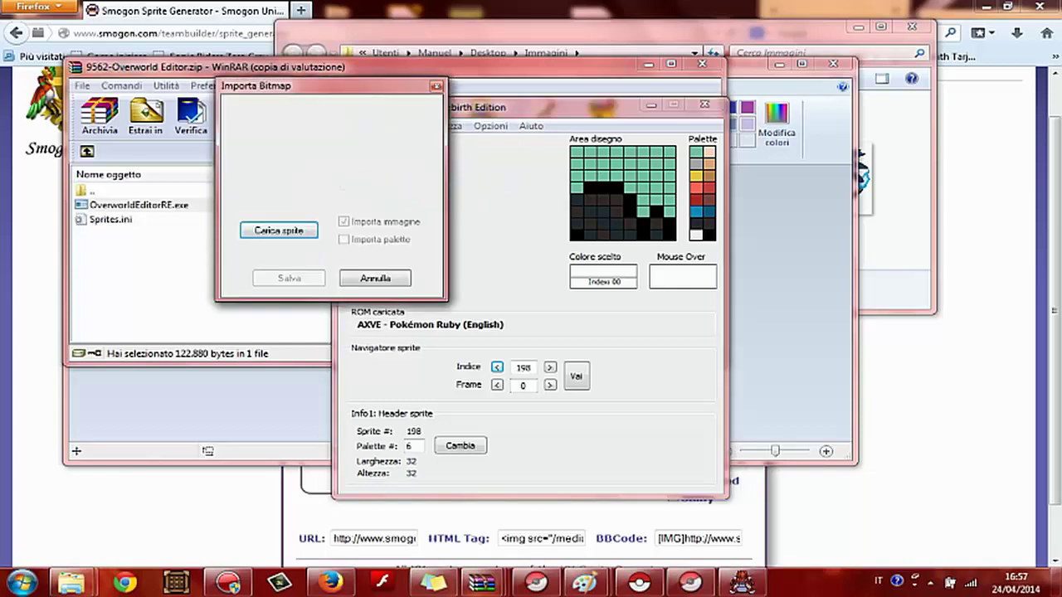
key("Return")
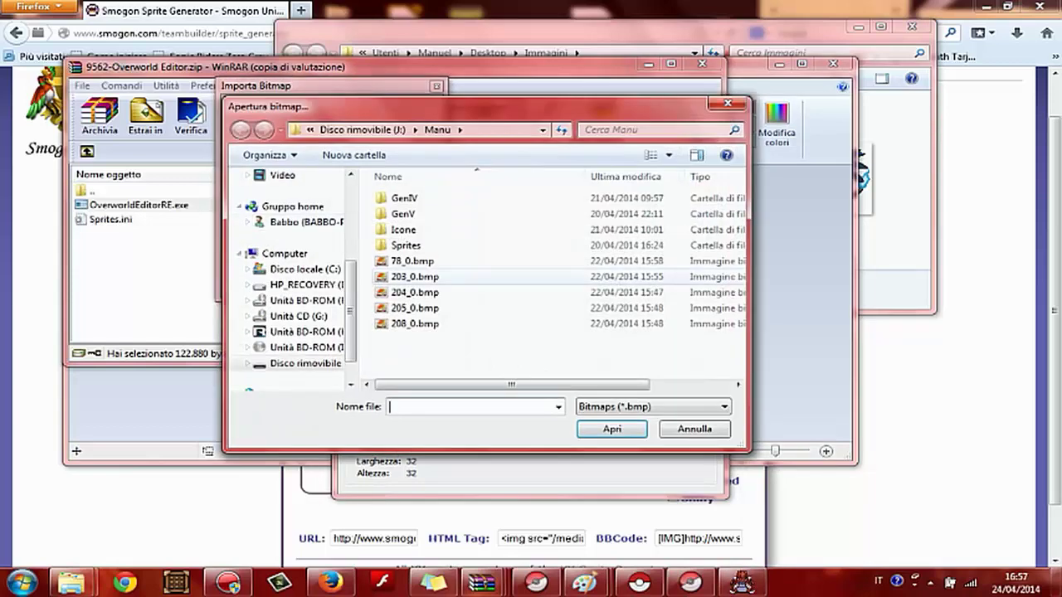
double_click(412, 261)
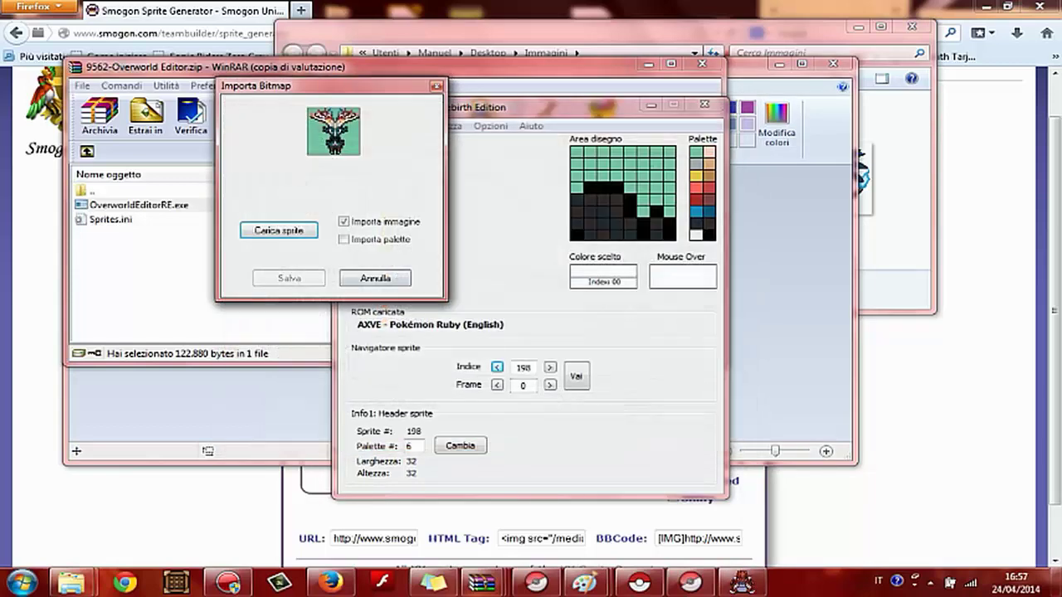
- Replace the loaded bitmap with 243_0.bmp from the removable disk's root and save the import with both image and palette
key("Return")
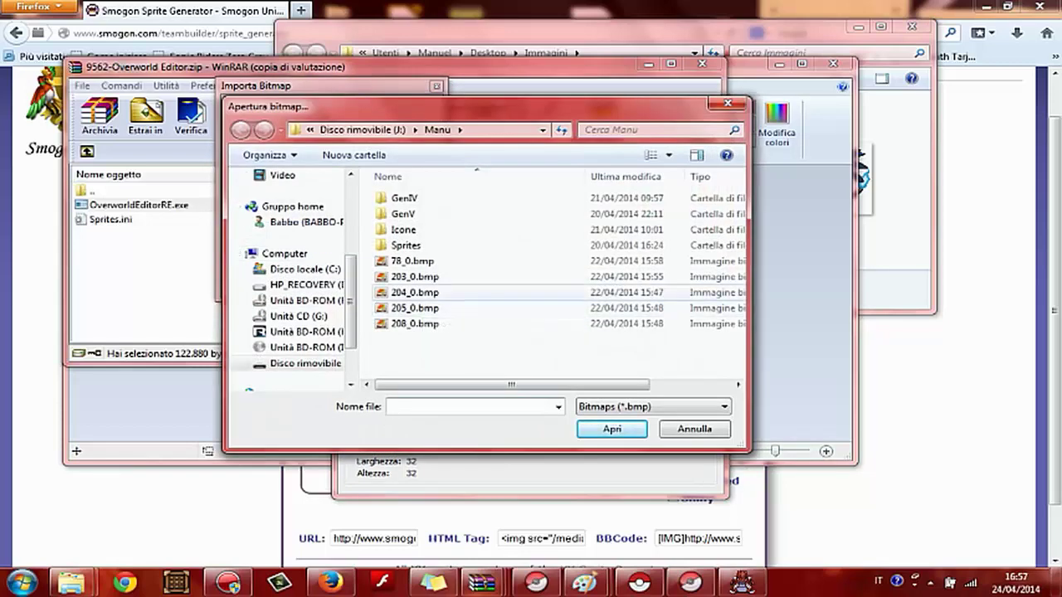
left_click(306, 363)
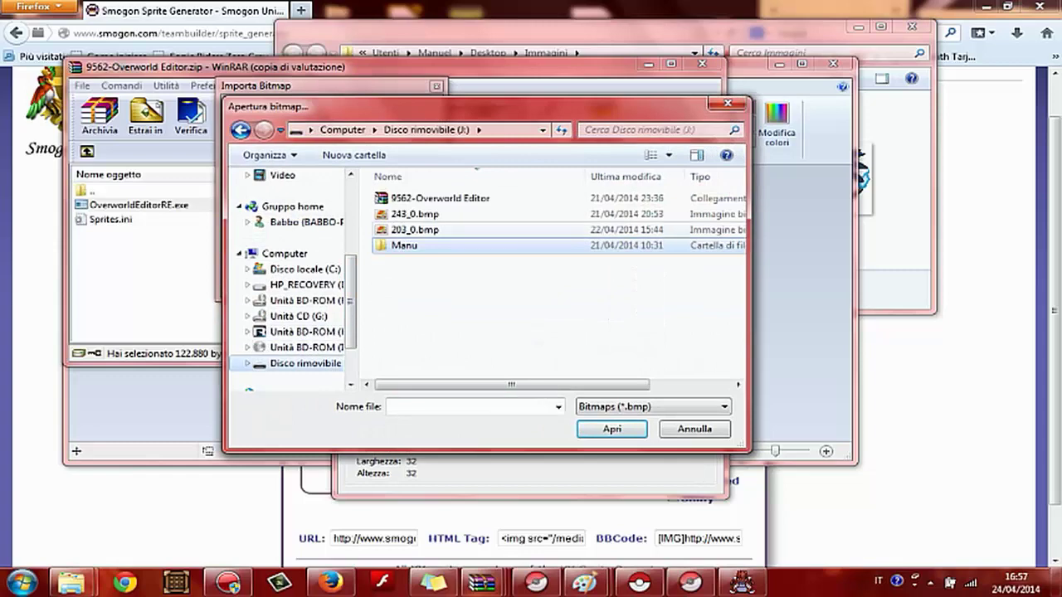
left_click(415, 230)
double_click(415, 214)
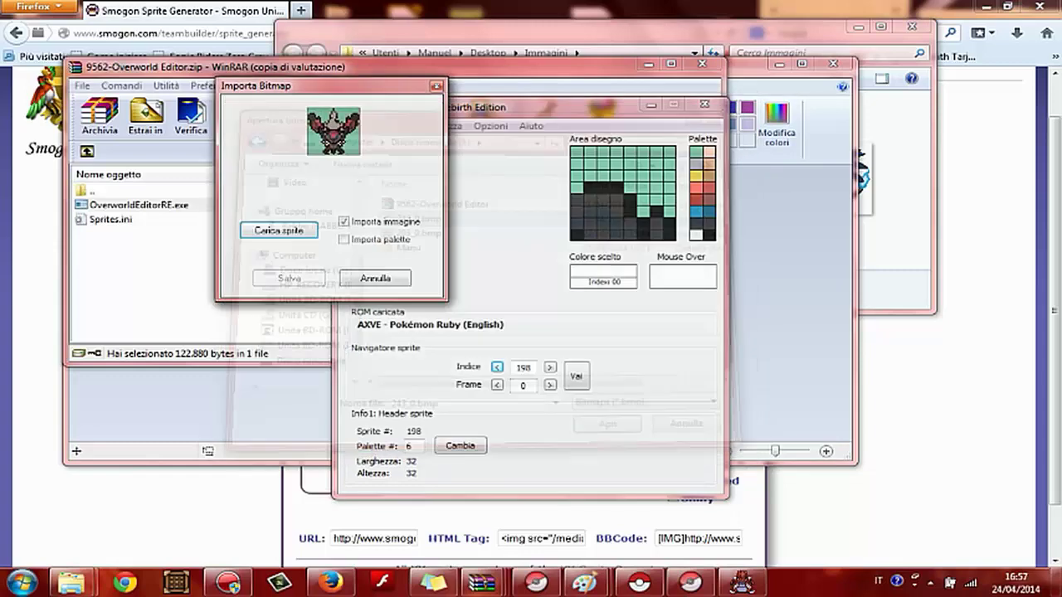
left_click(343, 240)
left_click(289, 279)
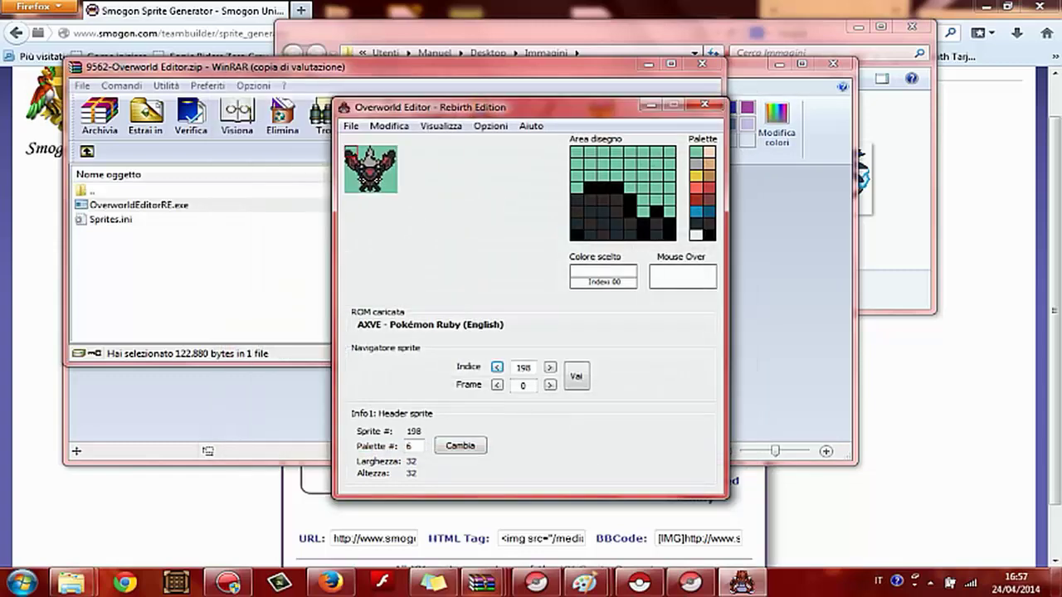
- Recheck the overworld sprites neighbouring the imported one, from 197 through 202 and beyond, and return to sprite 198
left_click(497, 367)
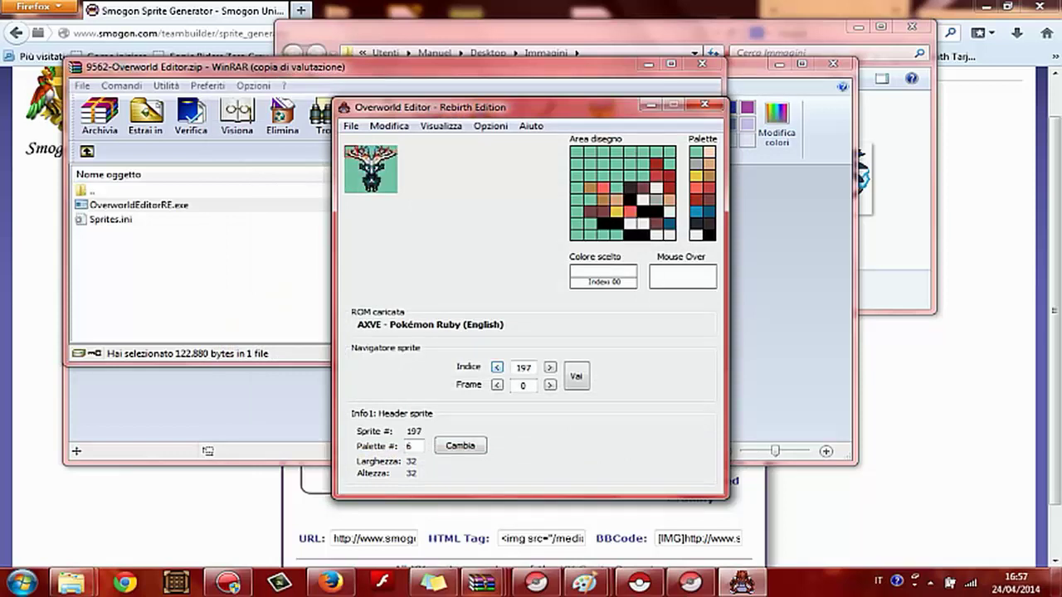
left_click(550, 368)
left_click(550, 368)
left_click(550, 368)
left_click(550, 368)
left_click(550, 367)
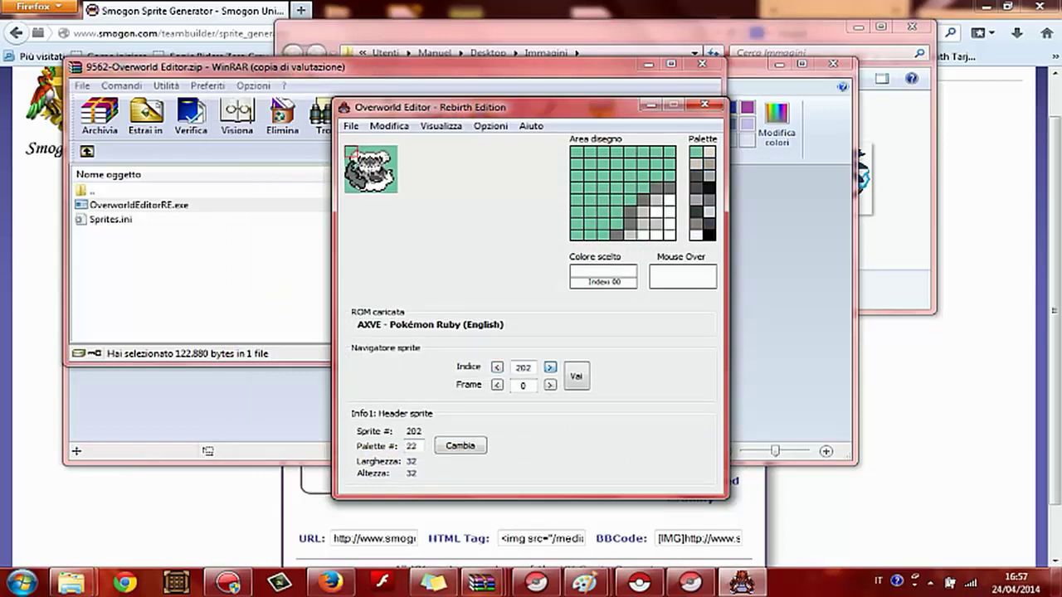
left_click(550, 367)
left_click(497, 368)
left_click(496, 367)
left_click(497, 368)
left_click(497, 367)
left_click(497, 367)
left_click(497, 367)
left_click(550, 368)
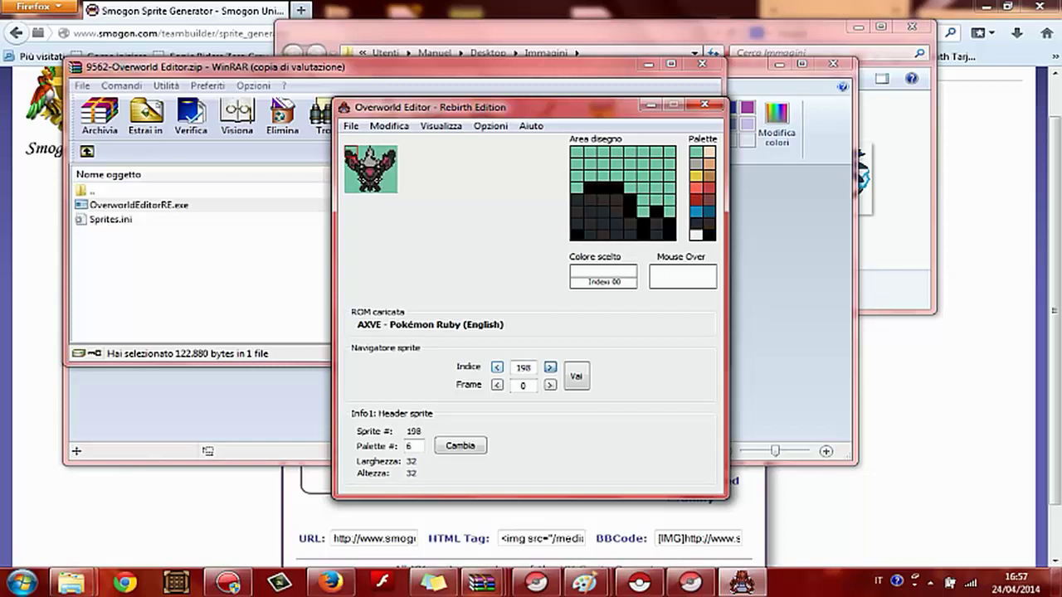
- Save the ROM changes and close Overworld Editor
key("alt+f")
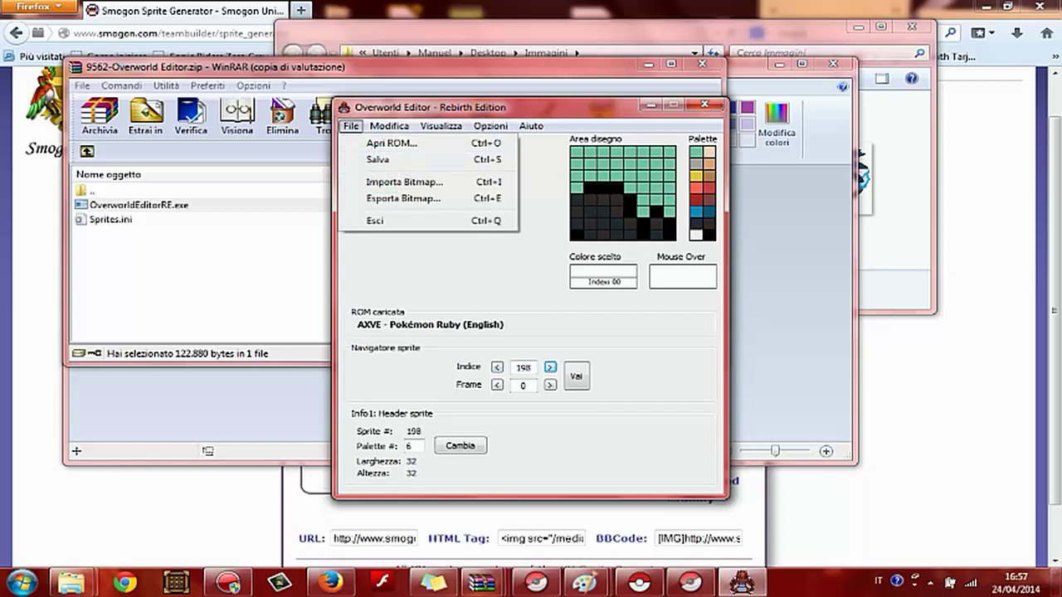
key("Down")
key("Down")
key("Return")
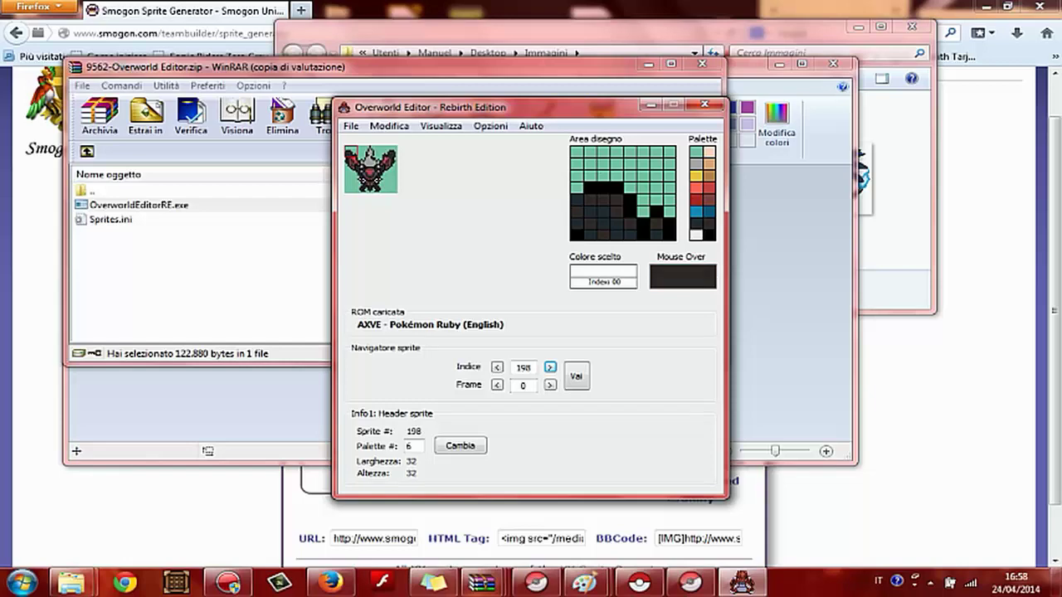
left_click(704, 105)
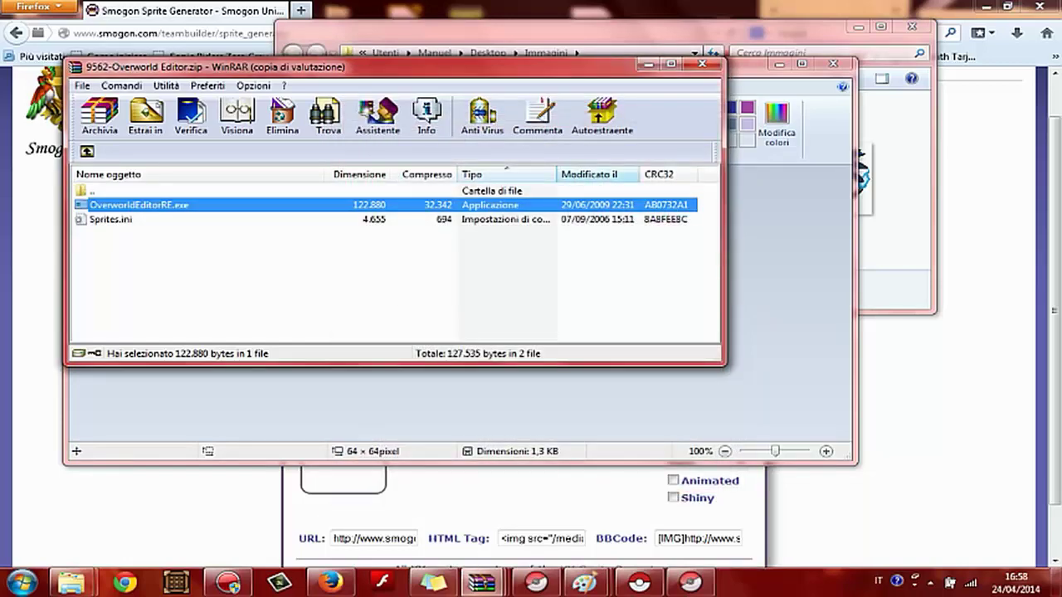
- Switch to the AdvanceMap_1.92.rar archive in WinRAR and launch AdvanceMap.exe
left_click(584, 582)
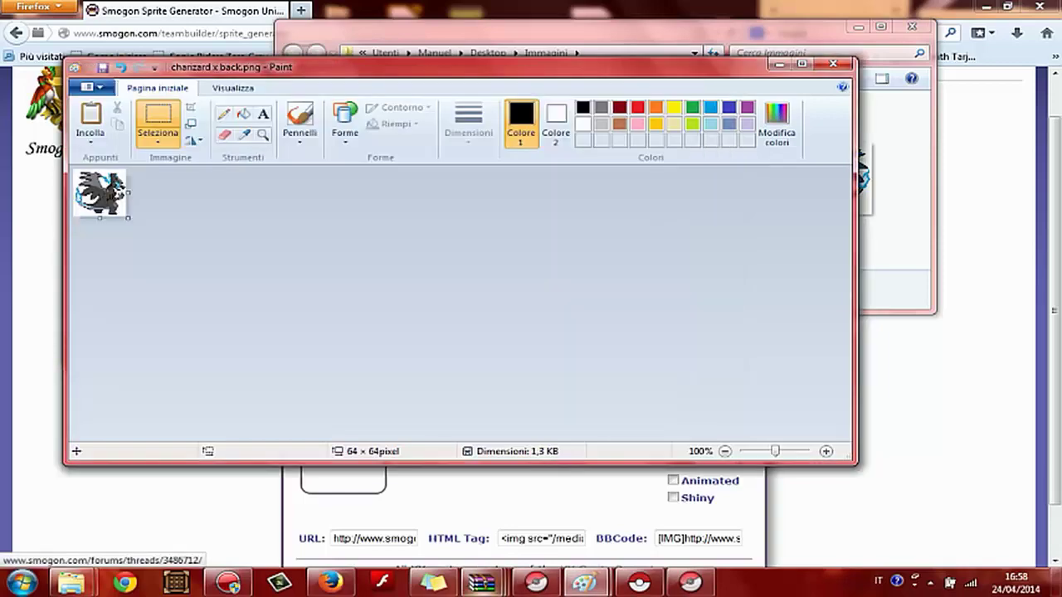
mouse_move(481, 582)
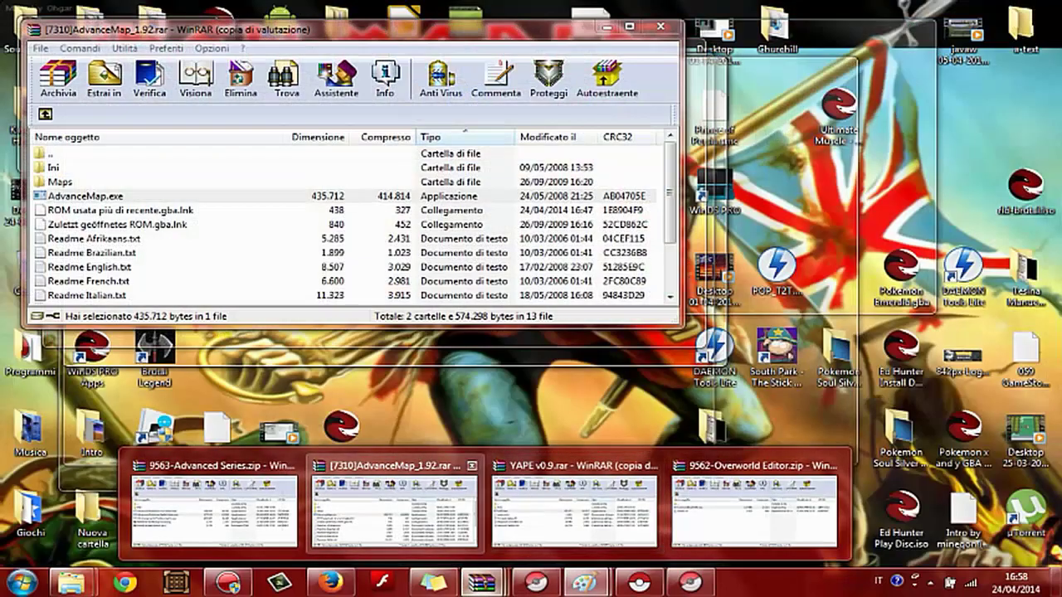
left_click(394, 508)
key("Return")
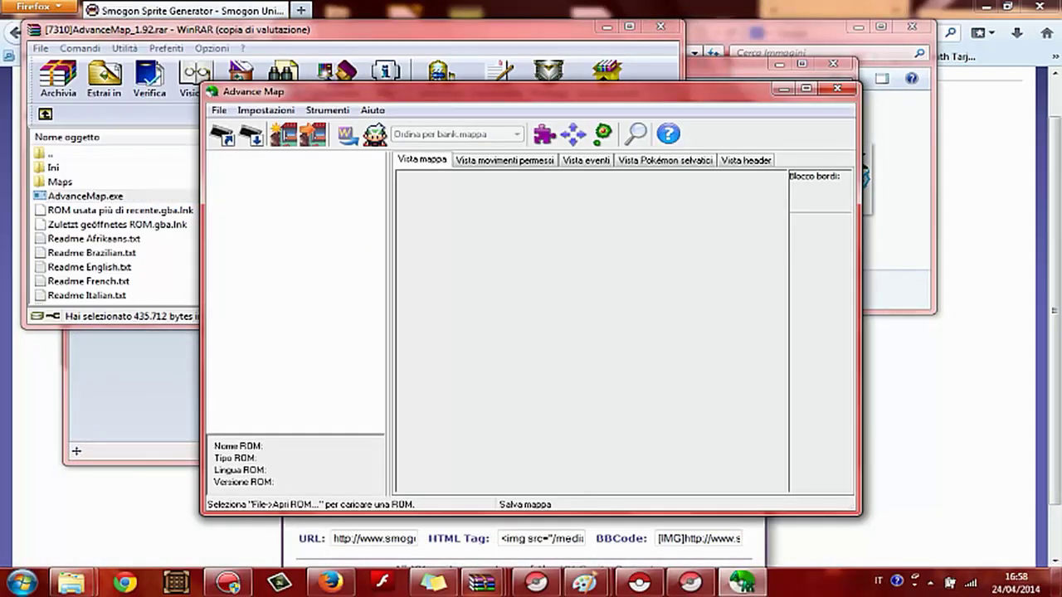
- Load the Pokemon Ruby.gba ROM into Advance Map
left_click(222, 134)
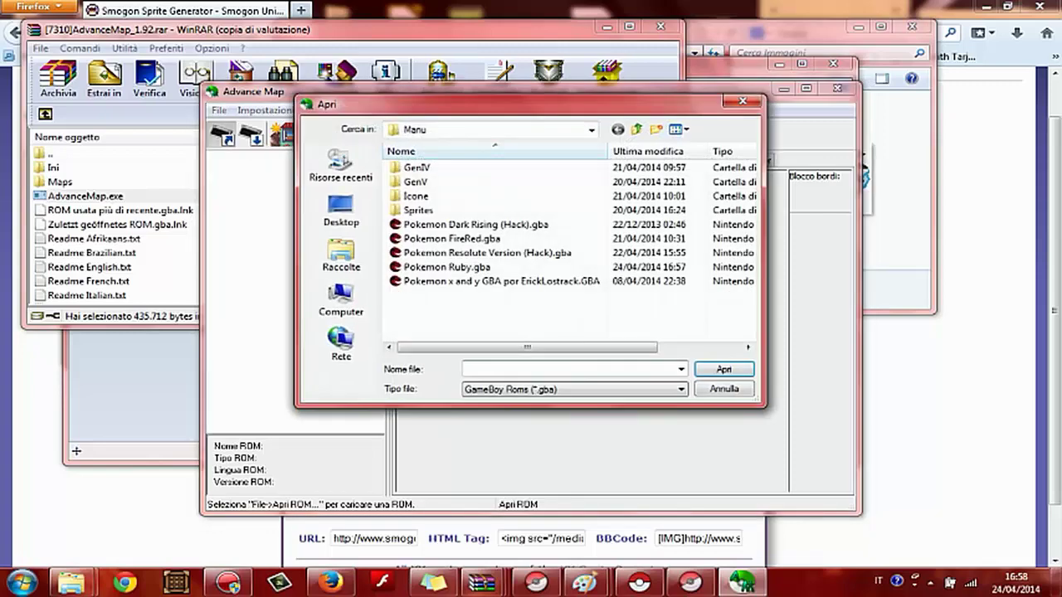
left_click(475, 253)
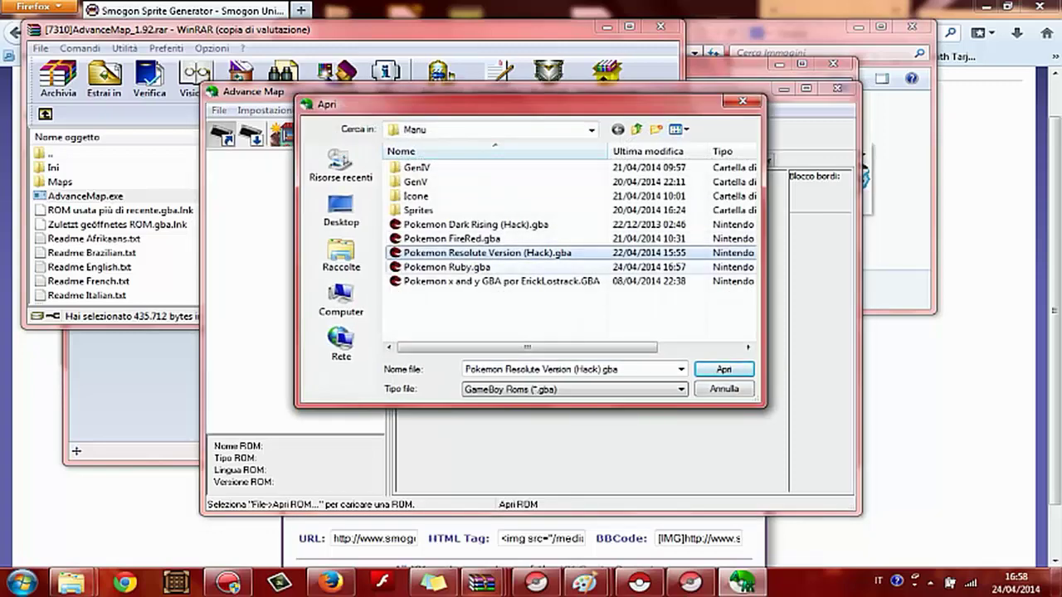
double_click(447, 267)
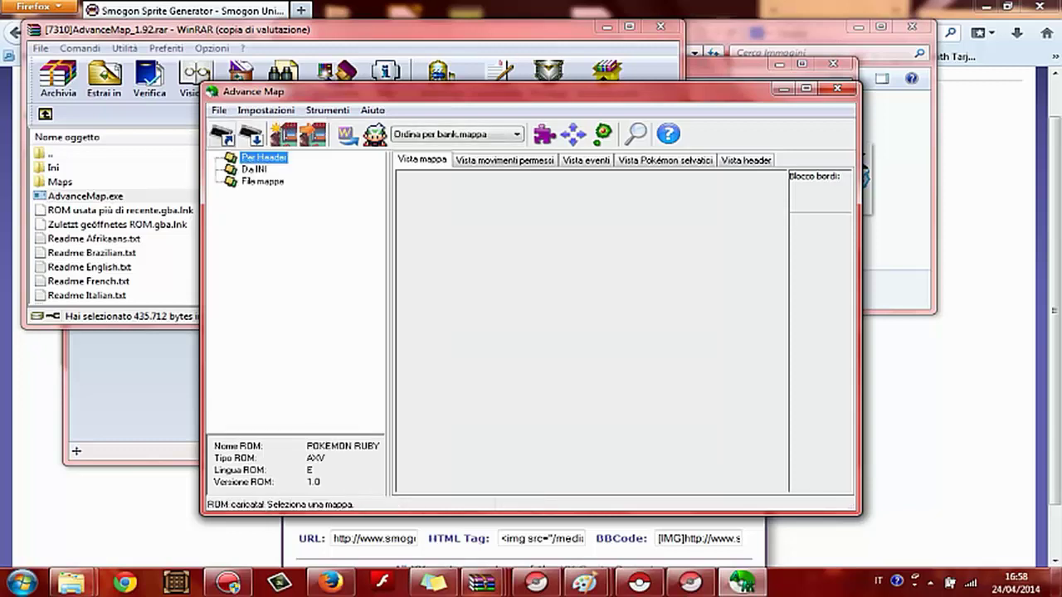
- Expand the INI map list and open the WURZELHEIM (0.9) town map
double_click(254, 169)
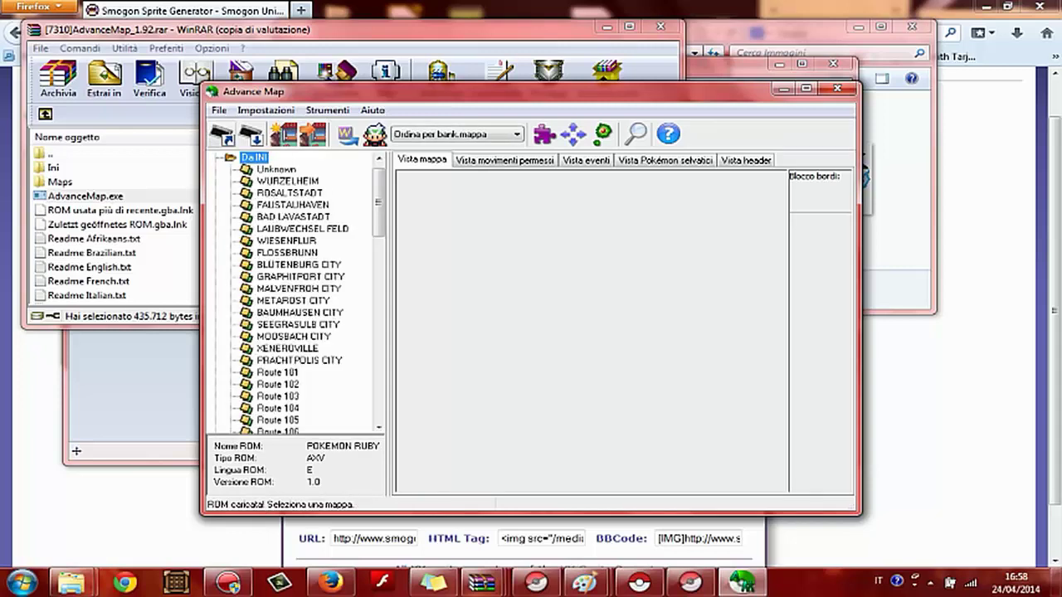
double_click(287, 181)
double_click(312, 193)
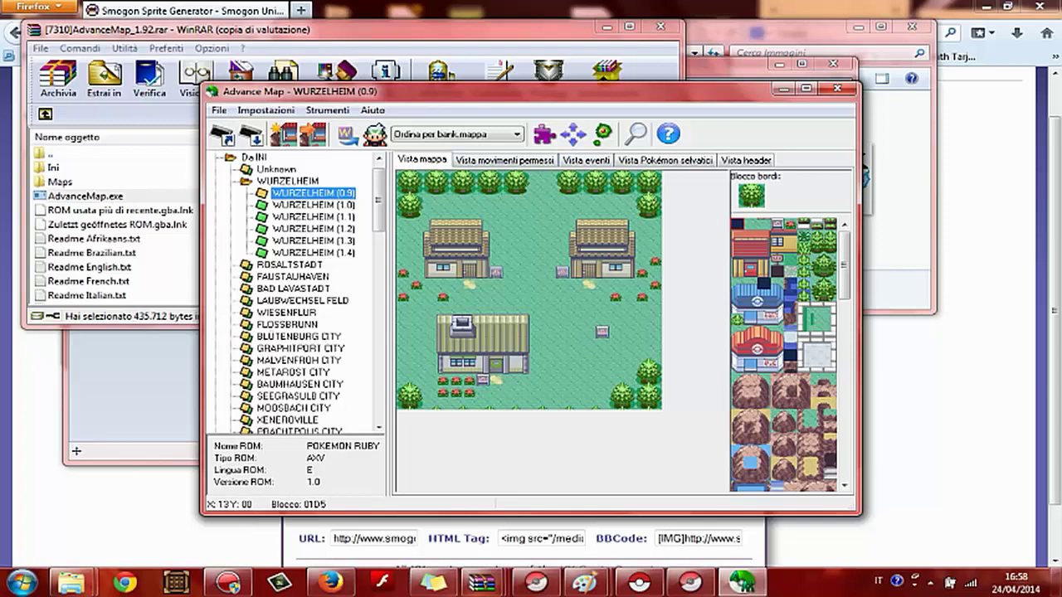
- Pick the pond's upper-left corner block and place two of them side by side on the grass just right of the upper-left house
left_click_drag(844, 265, 845, 338)
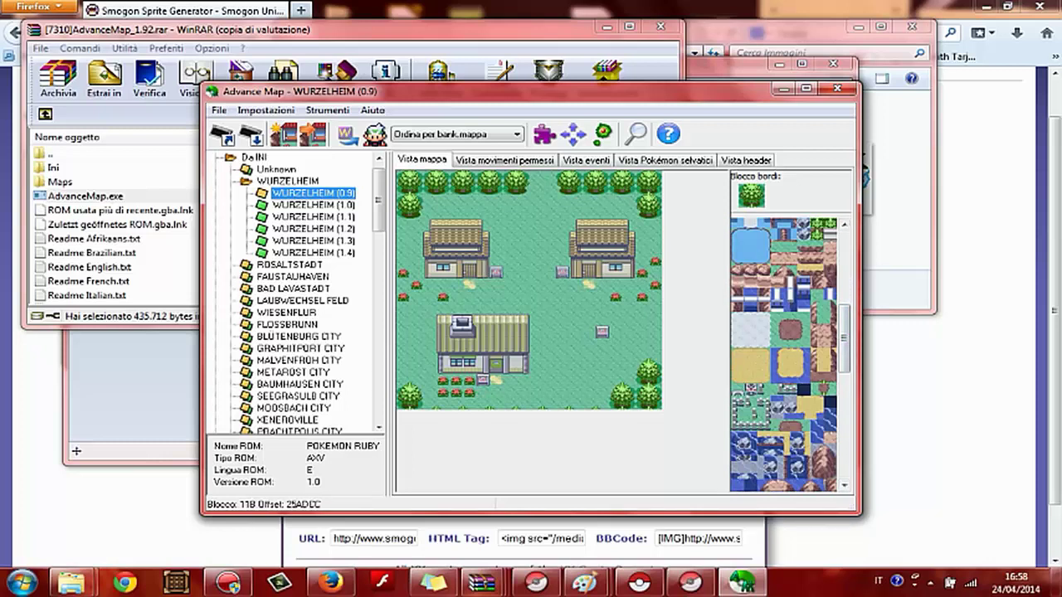
left_click(778, 355)
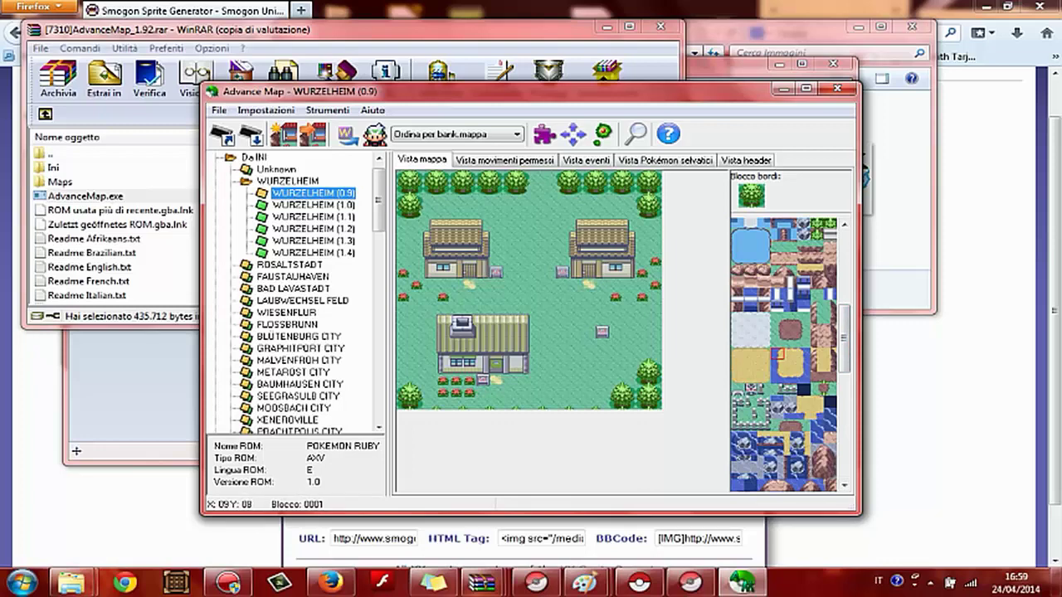
left_click(777, 403)
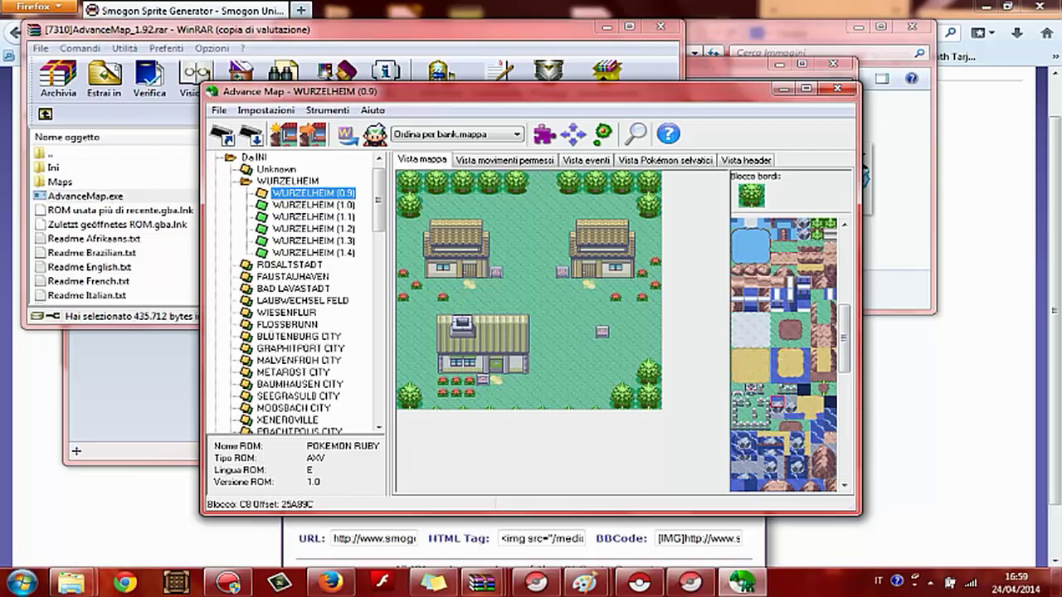
left_click(738, 235)
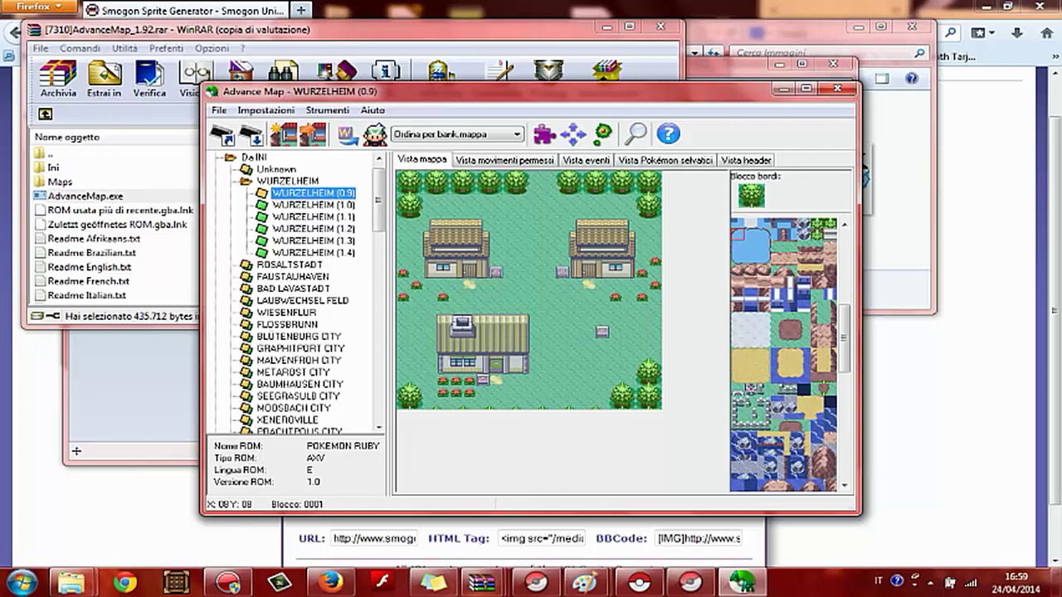
mouse_move(509, 225)
left_mouse_down()
mouse_move(497, 225)
mouse_move(522, 225)
left_mouse_up()
right_click(523, 225)
right_click(534, 234)
left_click(523, 225)
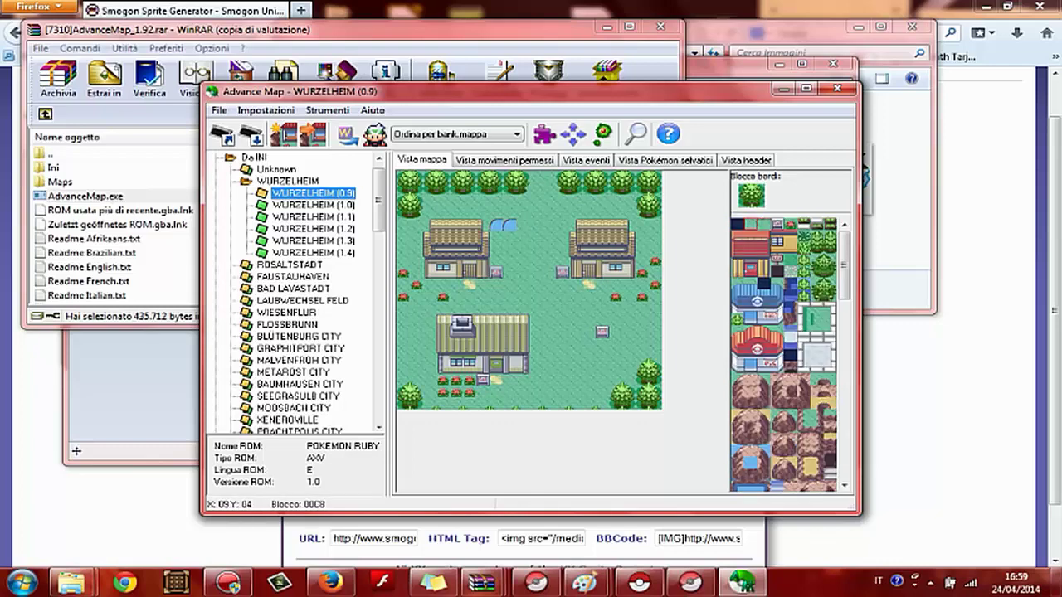
- Undo the second corner block and complete a three-by-three-block pond just right of the upper-left house
key("ctrl+z")
scroll(784, 354, "down", 5)
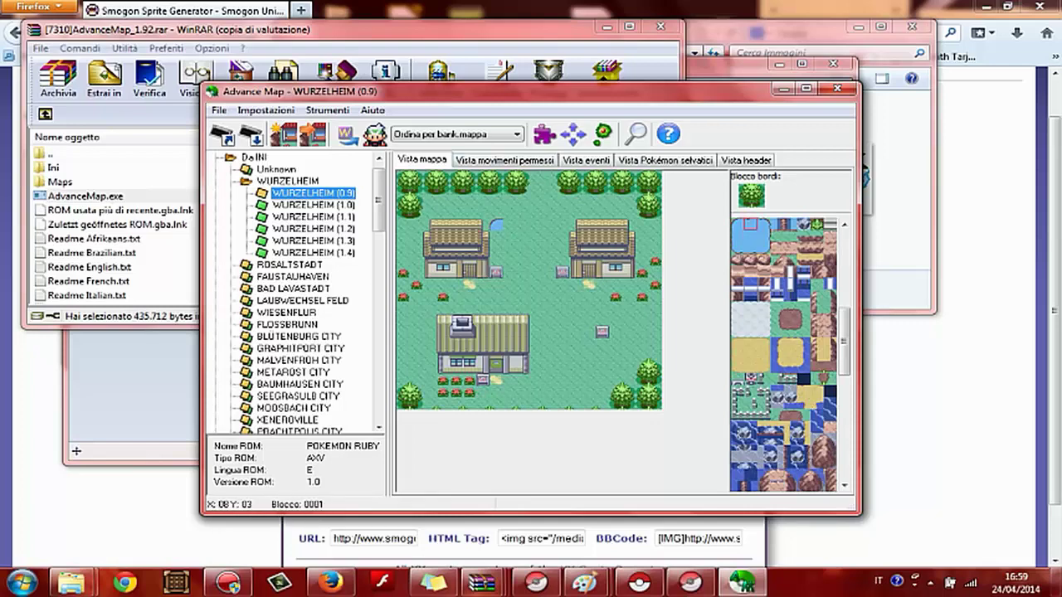
scroll(784, 354, "up", 5)
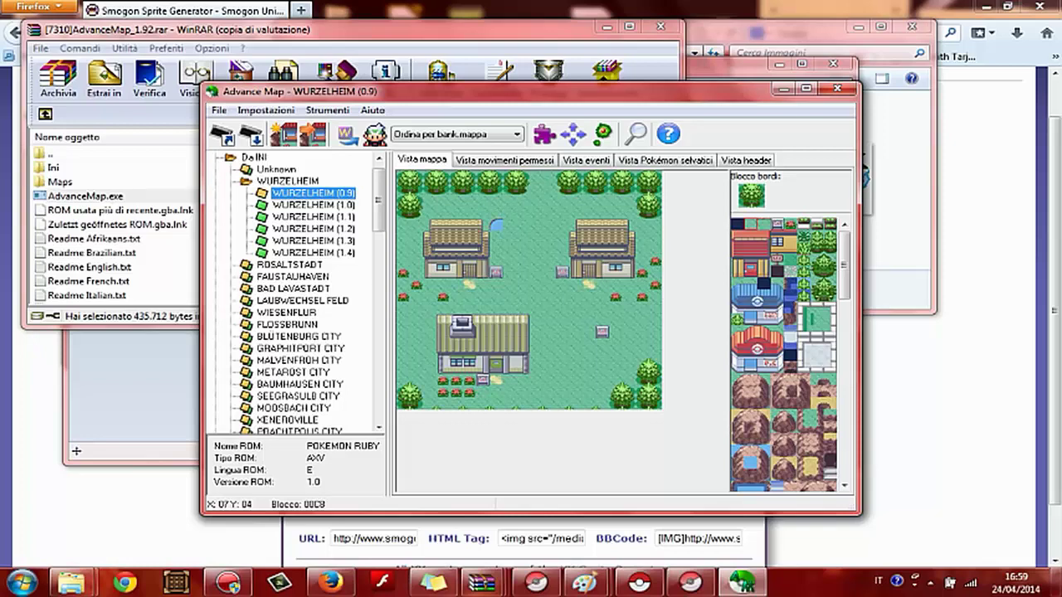
scroll(783, 355, "down", 5)
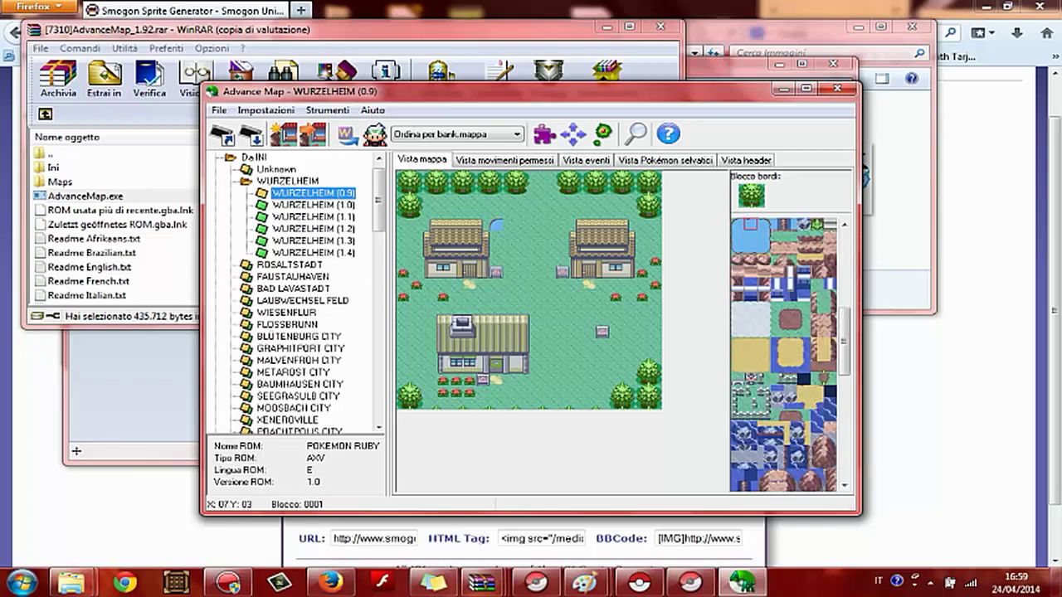
left_click(510, 217)
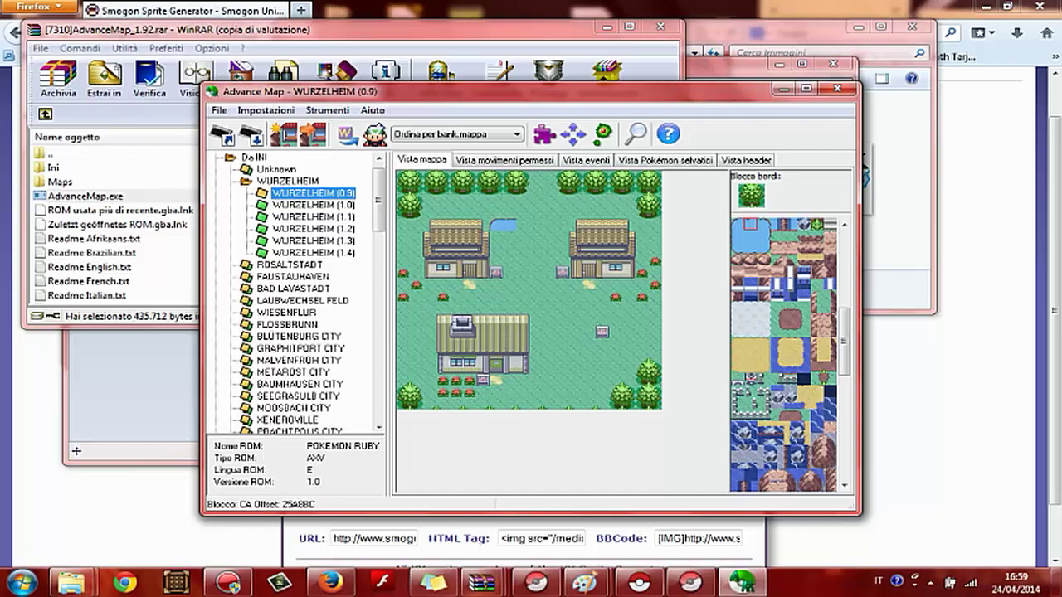
left_click(764, 224)
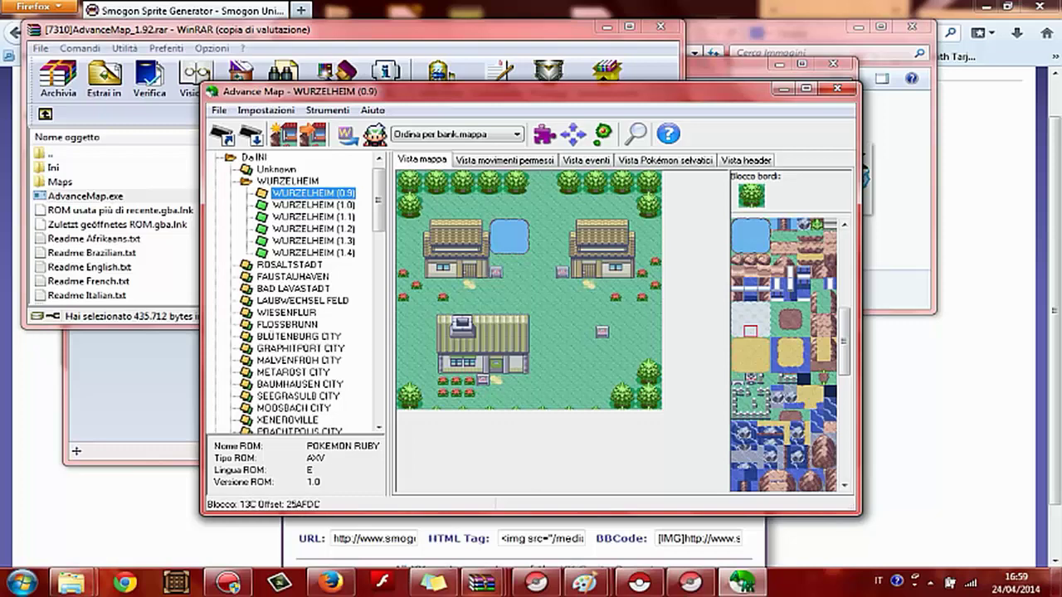
- Pick the tall grass block and plant it in a line along the pond's right and lower sides
scroll(784, 355, "up", 3)
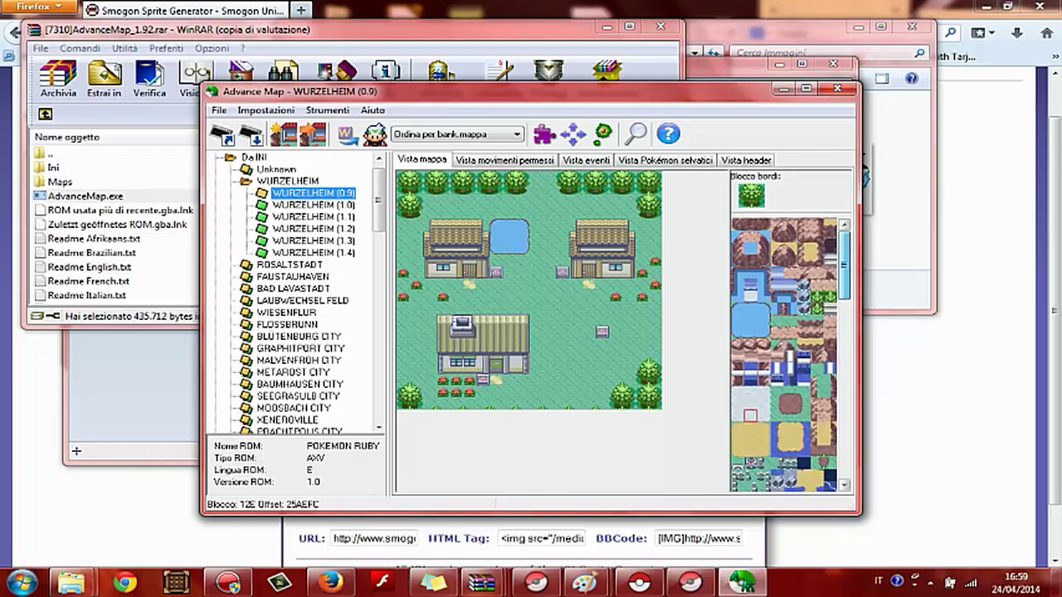
scroll(784, 354, "up", 3)
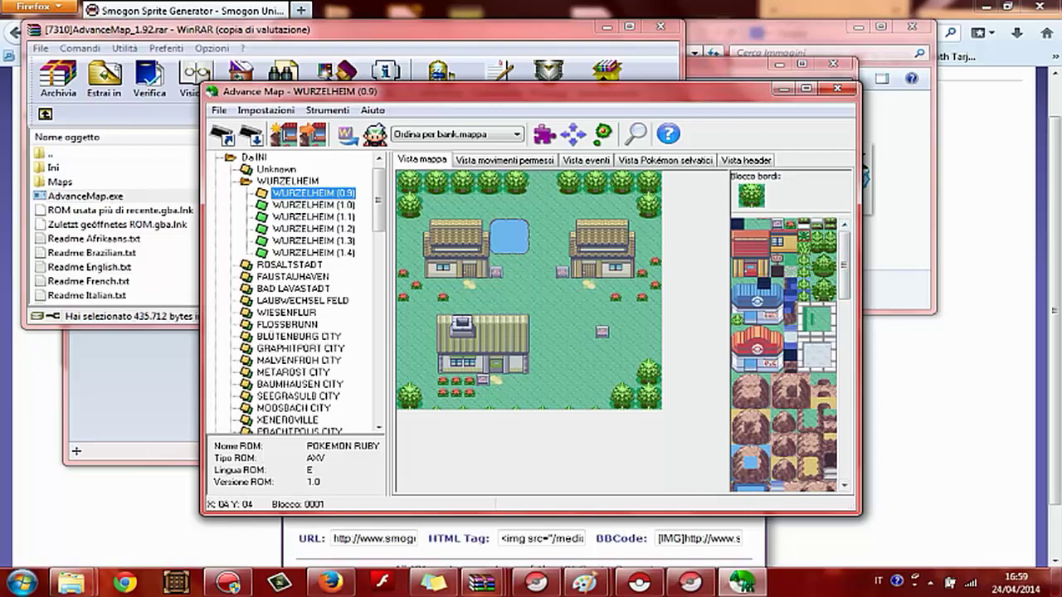
left_click(536, 213)
left_click(535, 226)
left_click(536, 237)
left_click(535, 249)
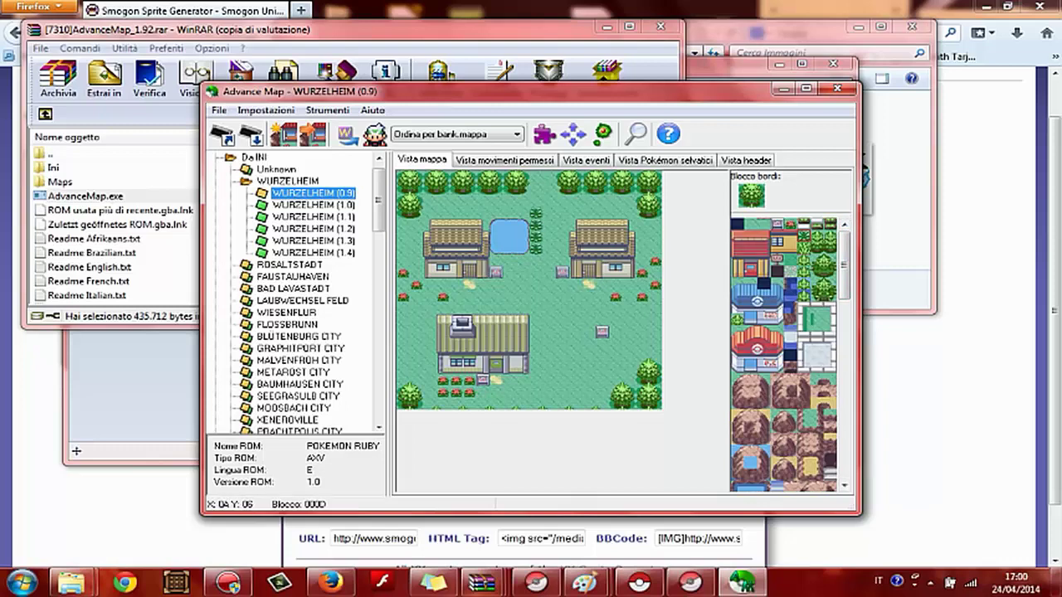
left_click_drag(536, 254, 522, 261)
left_click(496, 260)
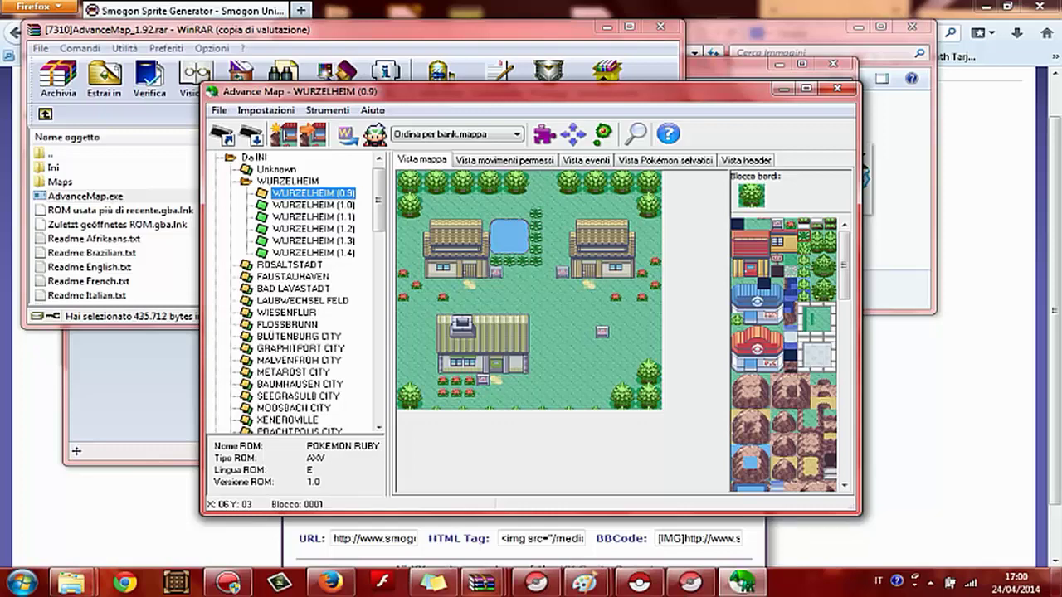
- Plant a row of tall grass blocks along the pond's upper edge
left_click(482, 213)
left_click(496, 213)
left_click_drag(496, 213, 523, 213)
- Replace the stray tall grass block above the upper-left house's right roof corner with the original block and save the map
right_click(483, 204)
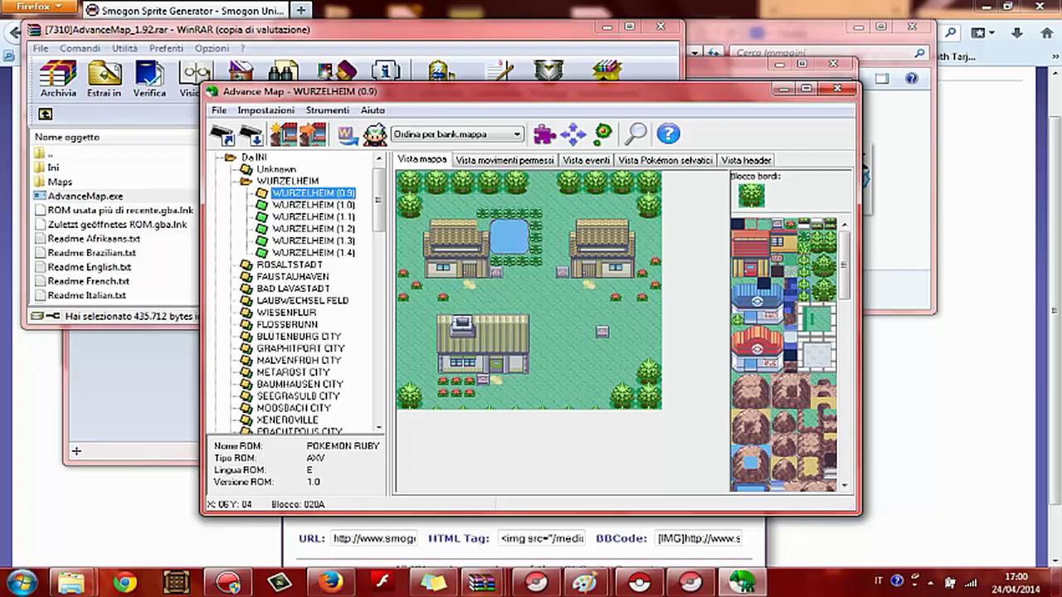
left_click(483, 216)
scroll(784, 354, "down", 10)
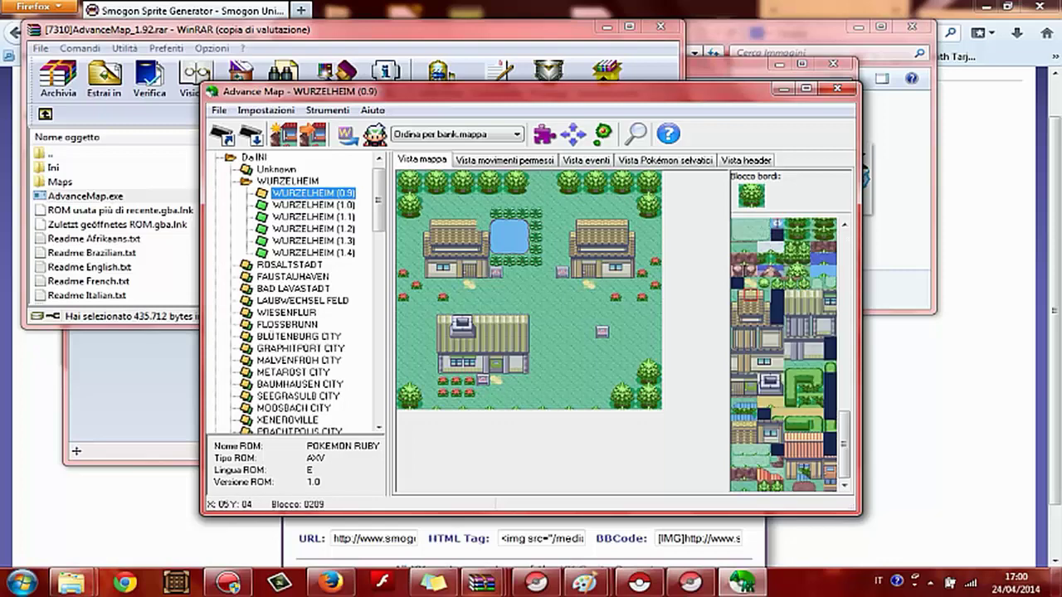
left_click(764, 295)
left_click(219, 110)
left_click(247, 167)
- Open WinDS PRO and launch its VBA emulator
left_click(22, 583)
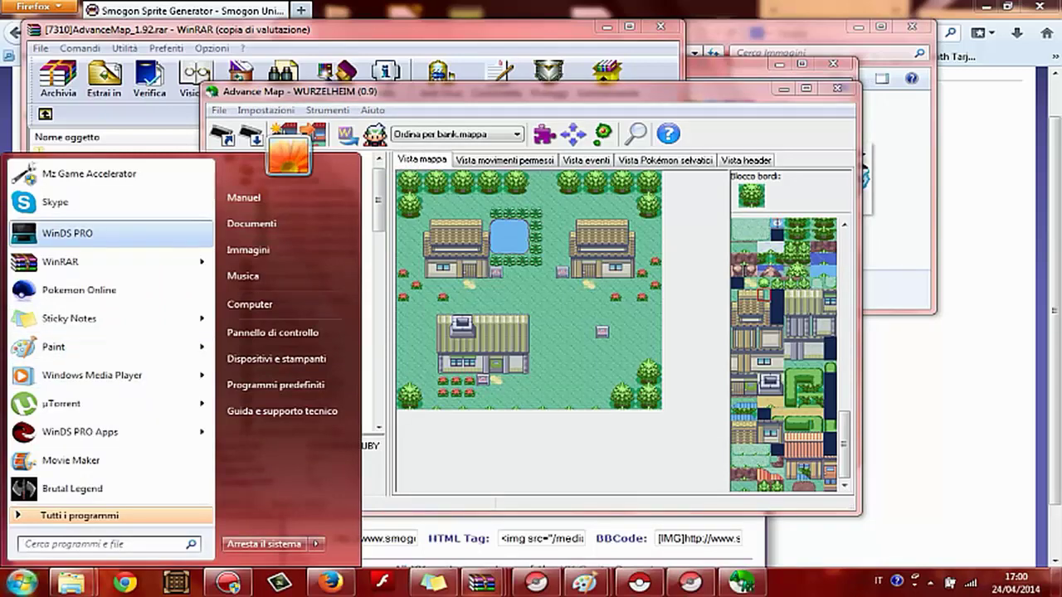
left_click(74, 233)
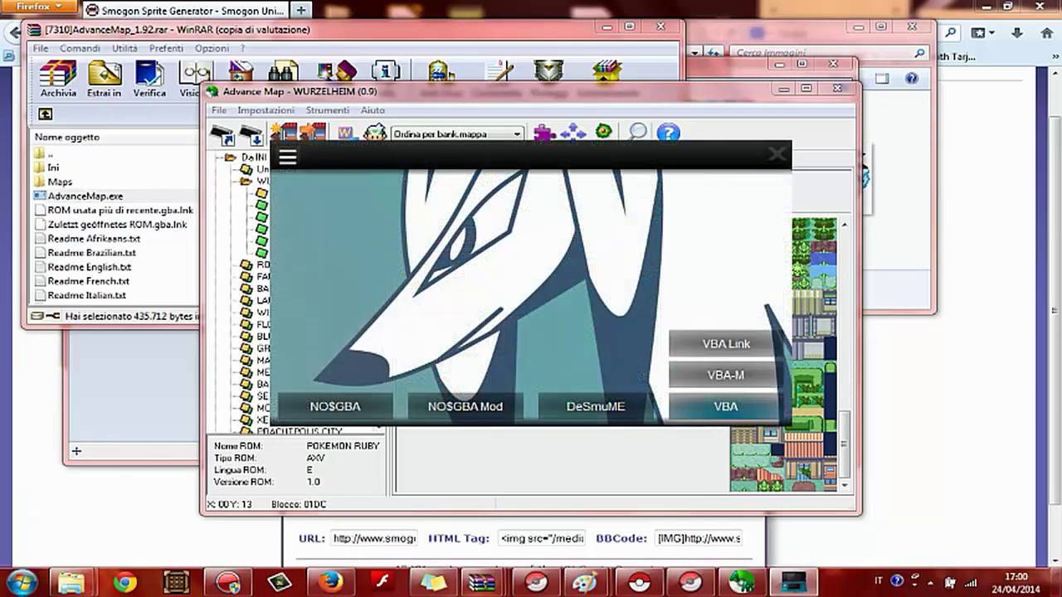
left_click(725, 407)
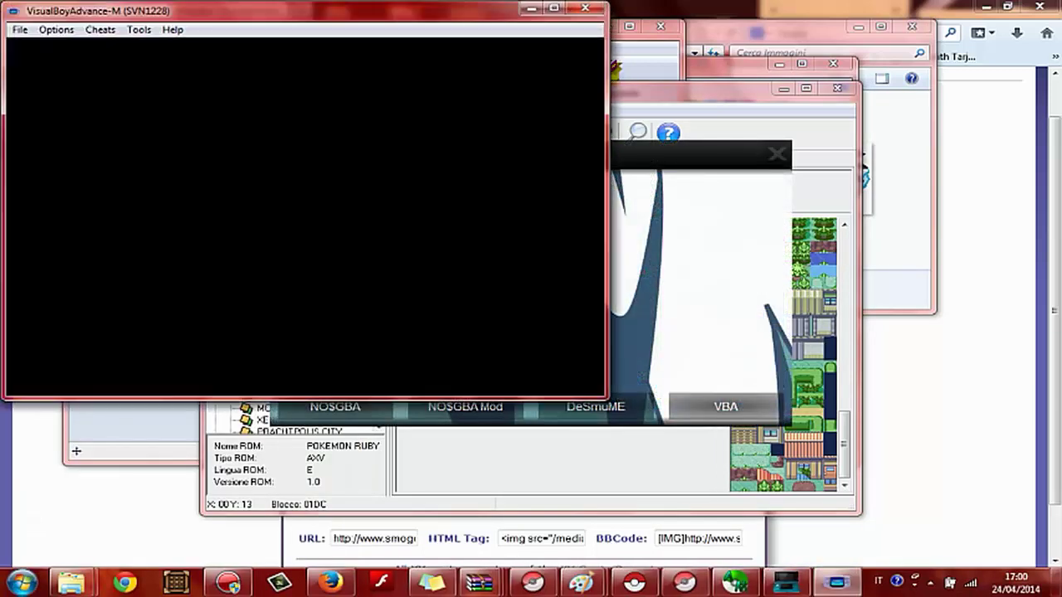
- Load the recently used Pokemon Ruby.gba ROM in VisualBoyAdvance-M
left_click(19, 29)
mouse_move(50, 117)
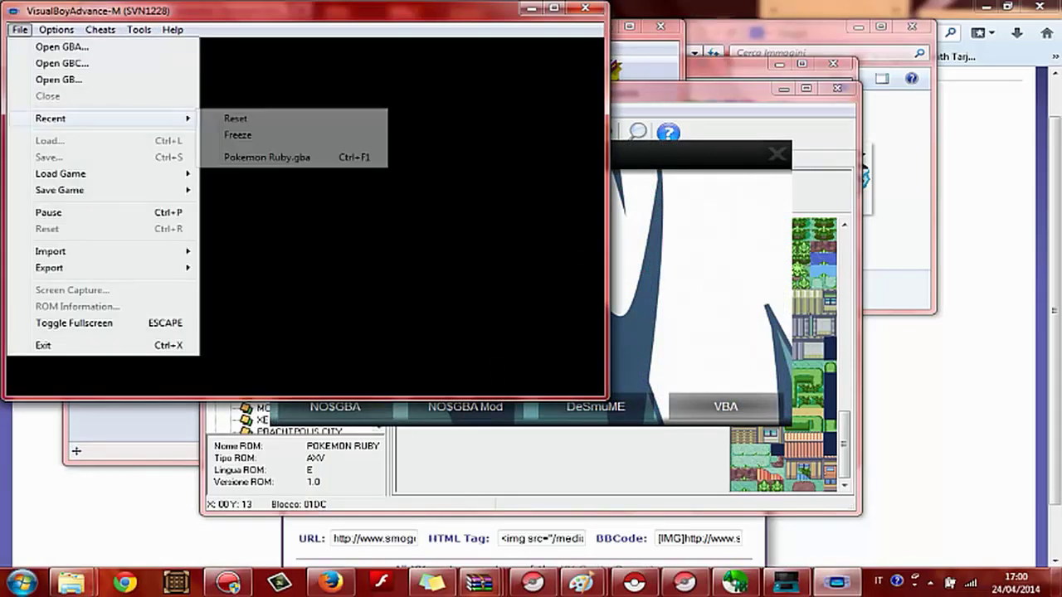
left_click(268, 157)
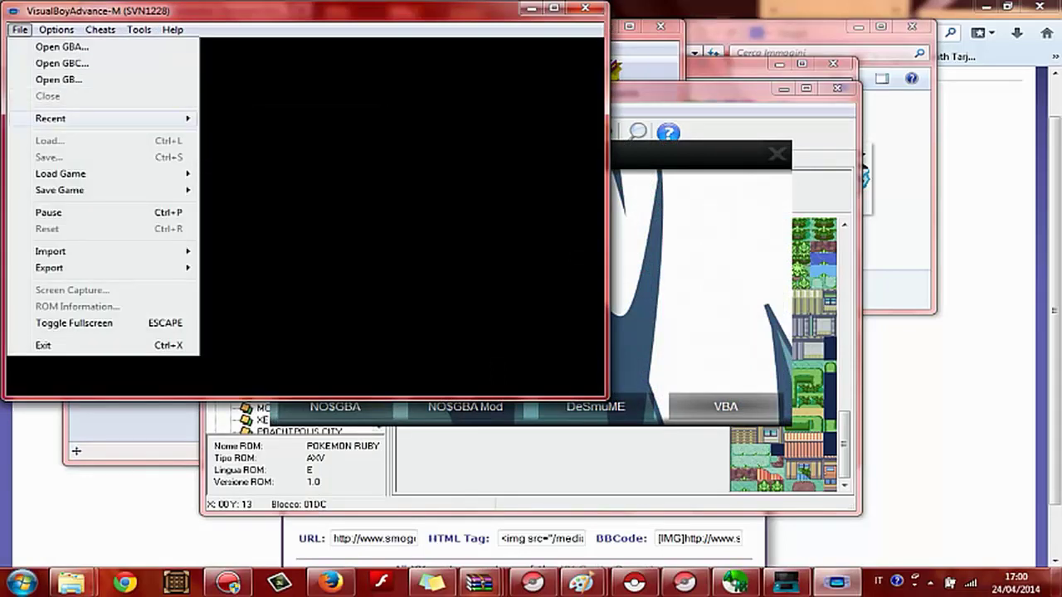
mouse_move(108, 119)
left_click(267, 158)
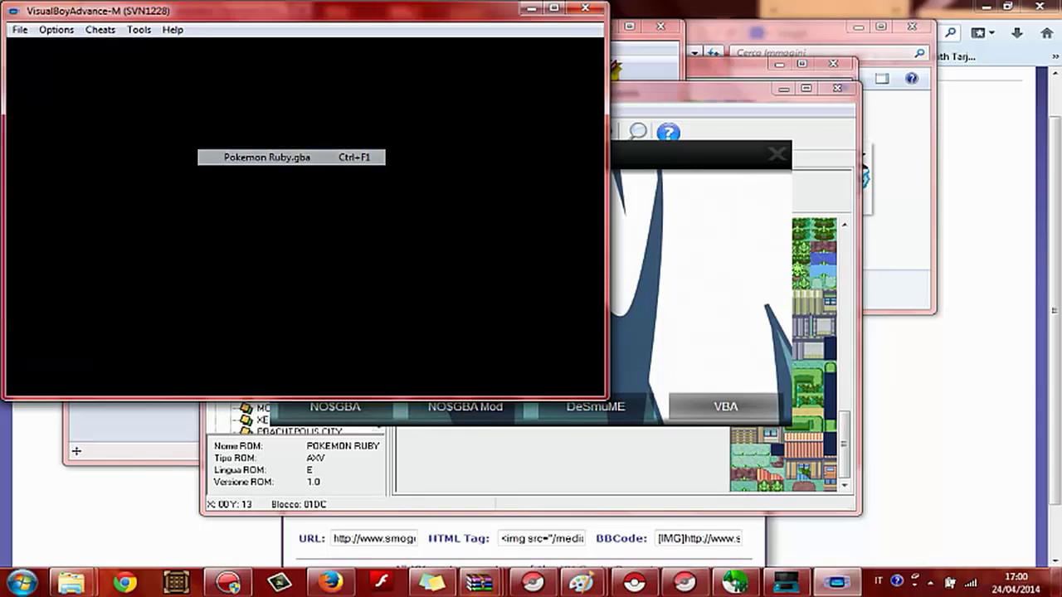
- Load the saved game from slot 3 and maximize the emulator window
left_click(19, 29)
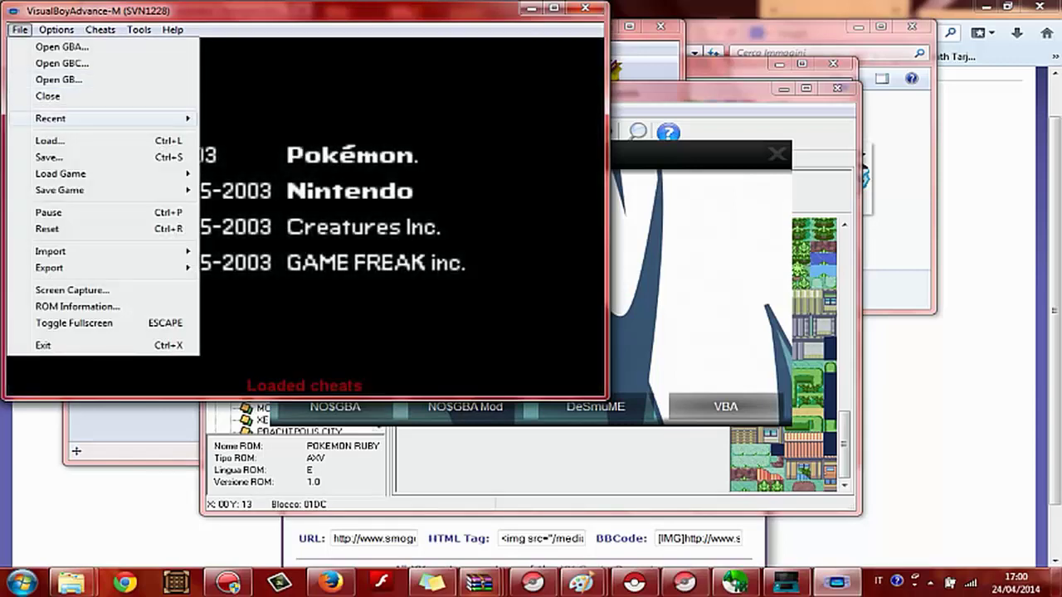
mouse_move(60, 173)
left_click(269, 245)
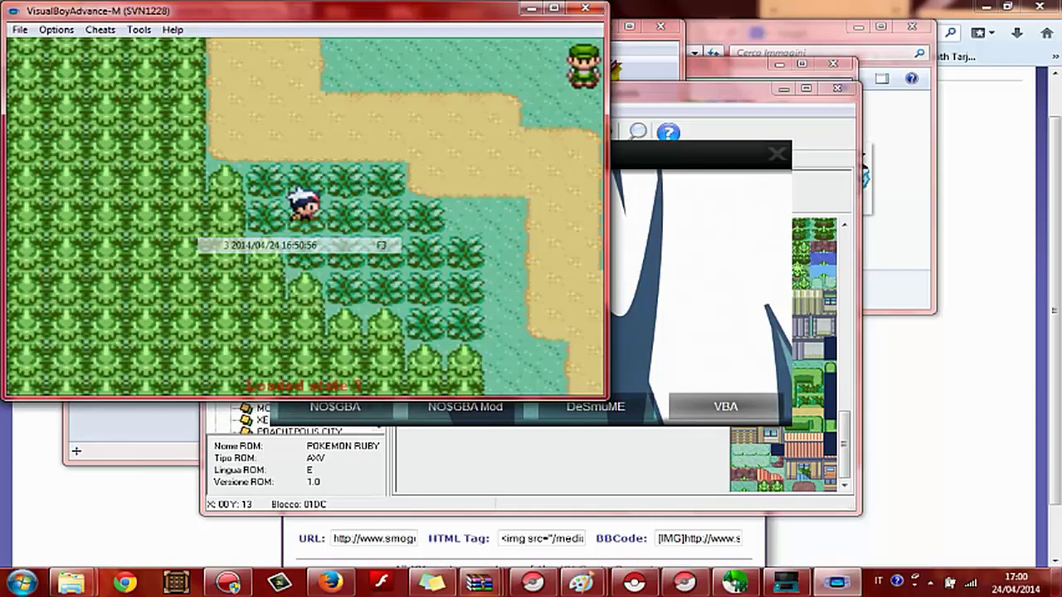
left_click(553, 7)
- Open the party from the game menu and use a Pokémon's FLY move to bring up the region map
key("Return")
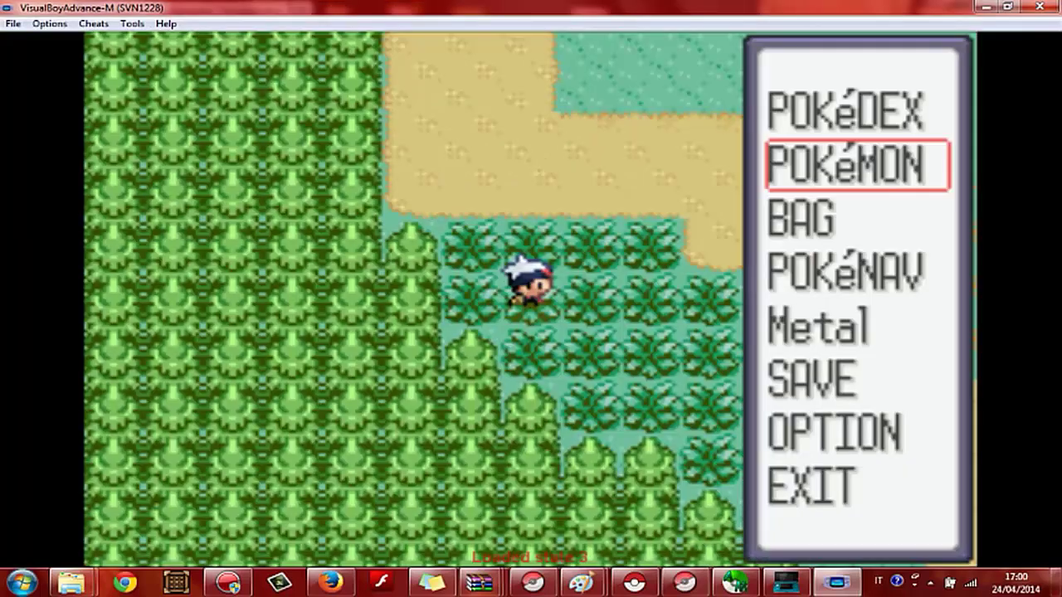
key("z")
key("Down")
key("Down")
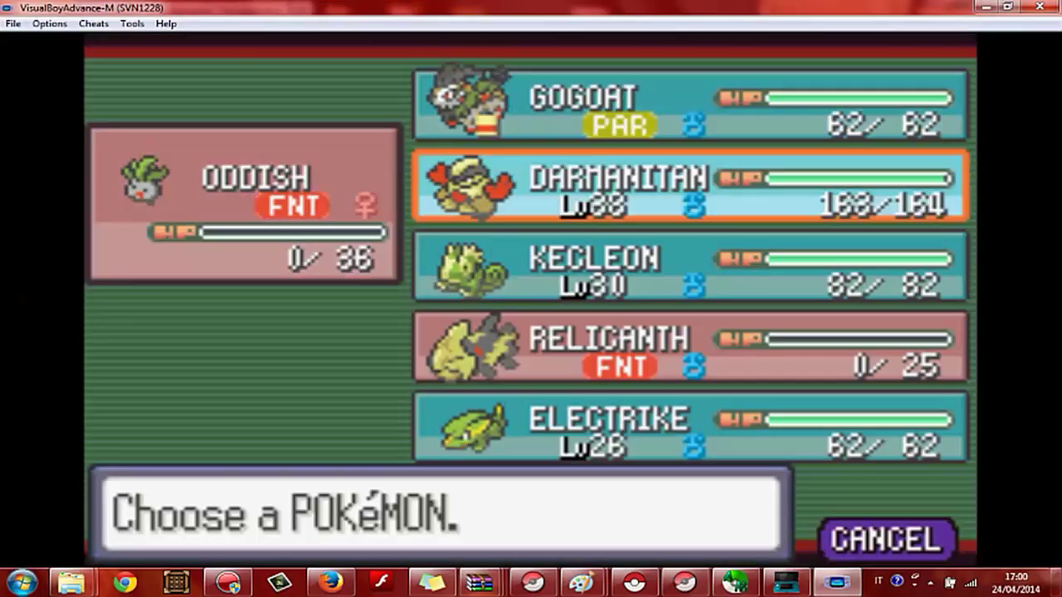
key("Up")
key("z")
key("Down")
key("Down")
key("z")
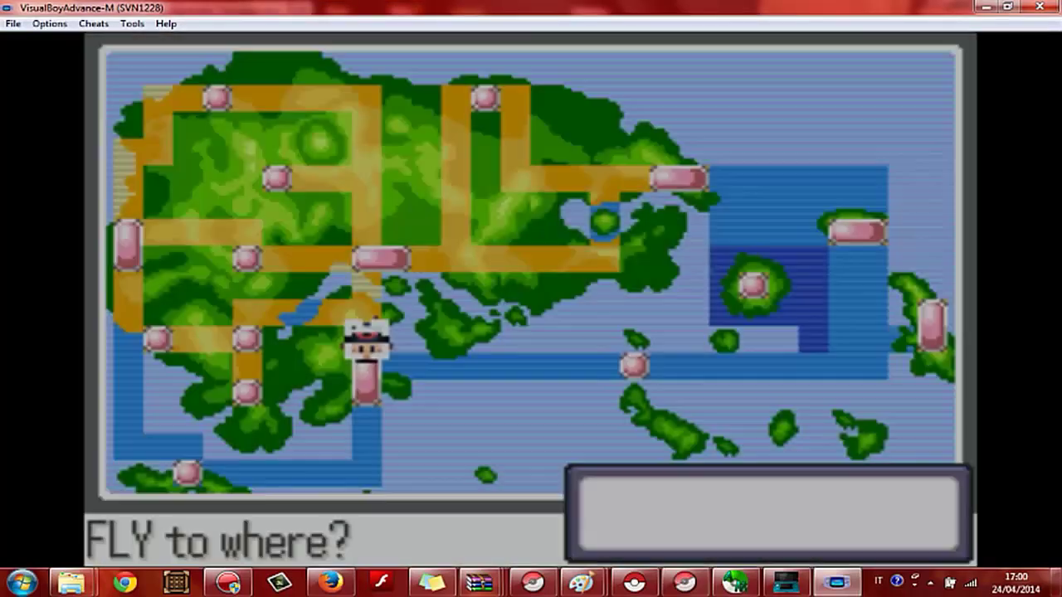
- Fly to the edited home town, the southernmost round marker on the mainland's south-western part of the region map
key("Down")
key("Down")
key("Left")
key("Left")
key("Left")
key("Left")
key("Left")
key("Left")
key("Left")
key("Left")
key("Up")
key("Up")
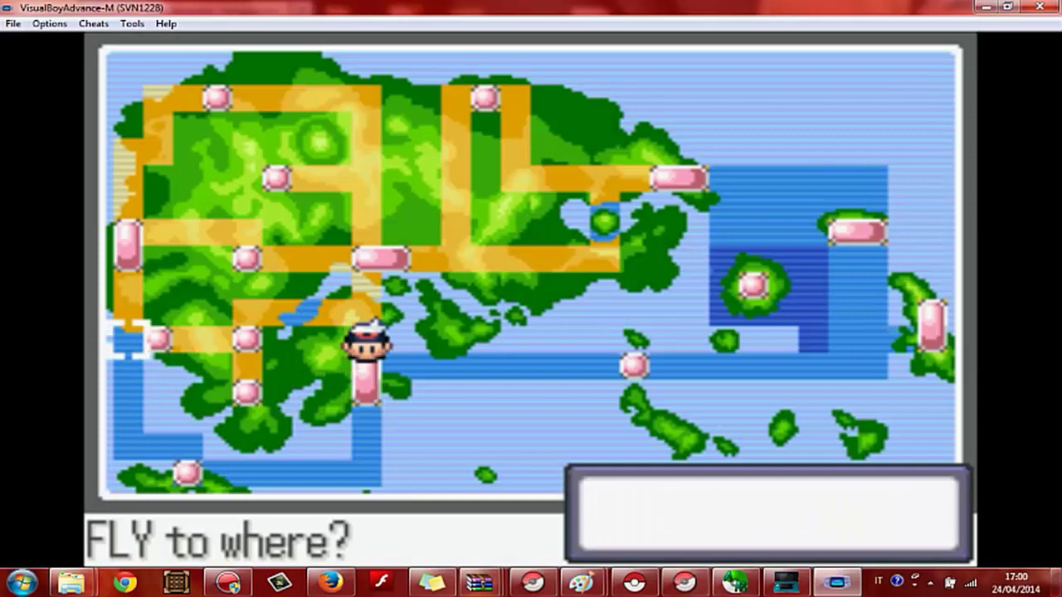
key("Right")
key("Right")
key("Right")
key("Right")
key("Down")
key("Down")
key("z")
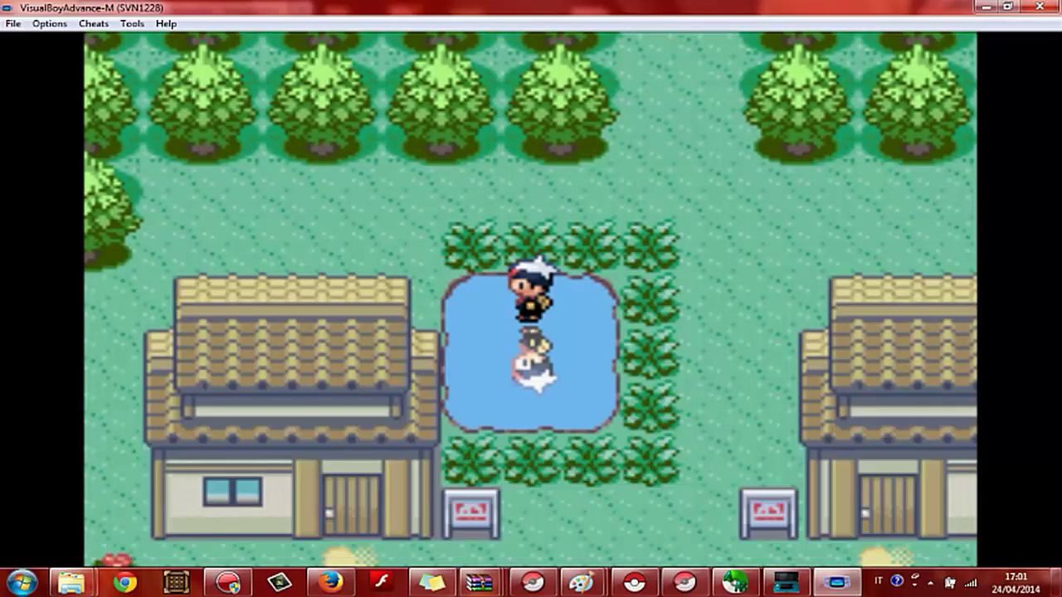
- Look through the summary pages of the party Pokémon, including GOGOAT and DARMANITAN, and return to the town
key("Return")
key("z")
key("z")
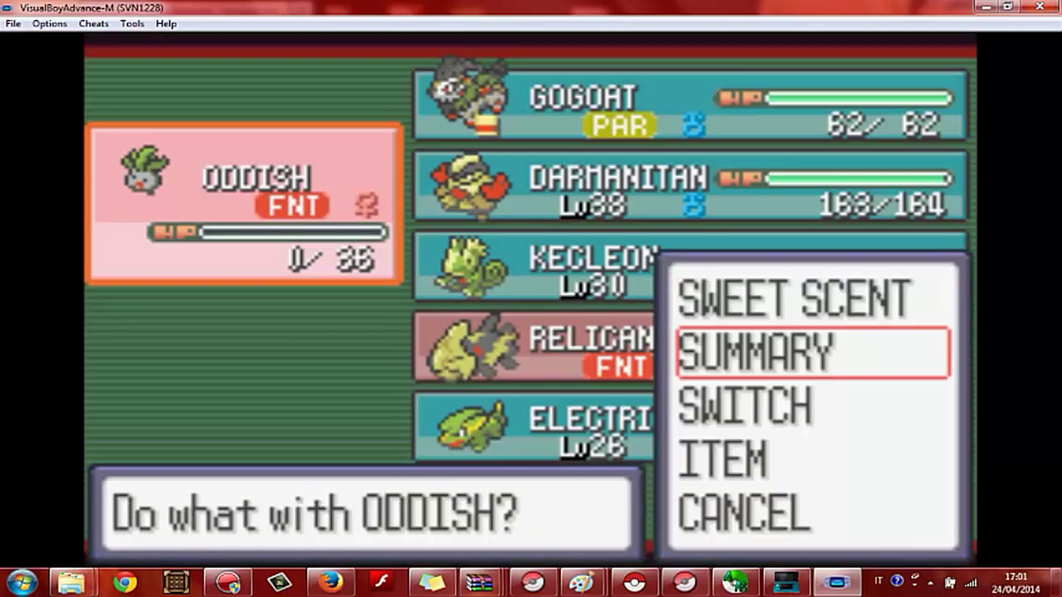
key("z")
key("Down")
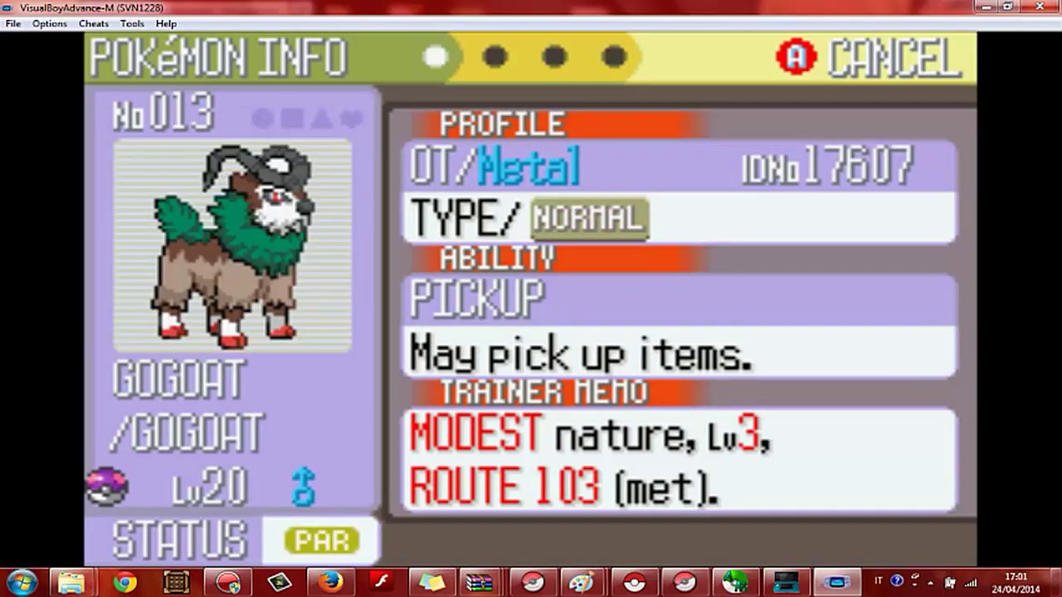
key("Down")
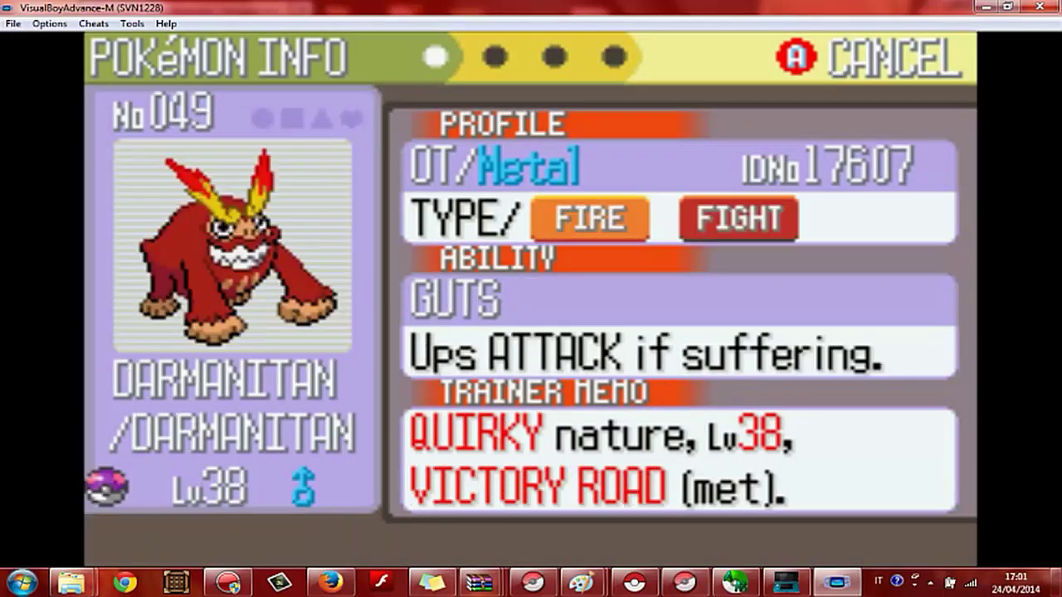
key("Down")
key("Down")
key("x")
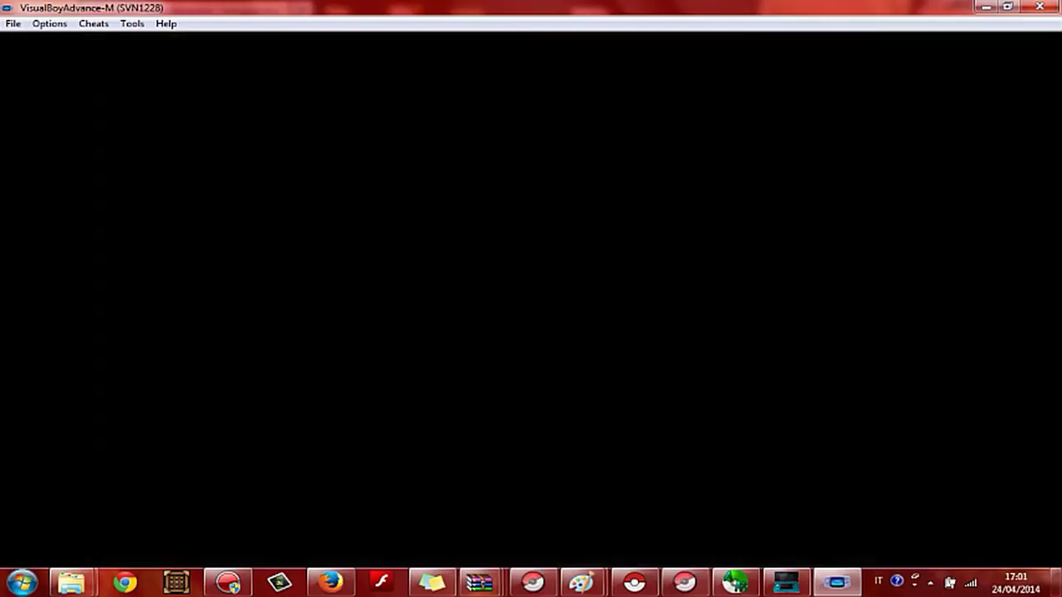
key("x")
key("x")
key("x")
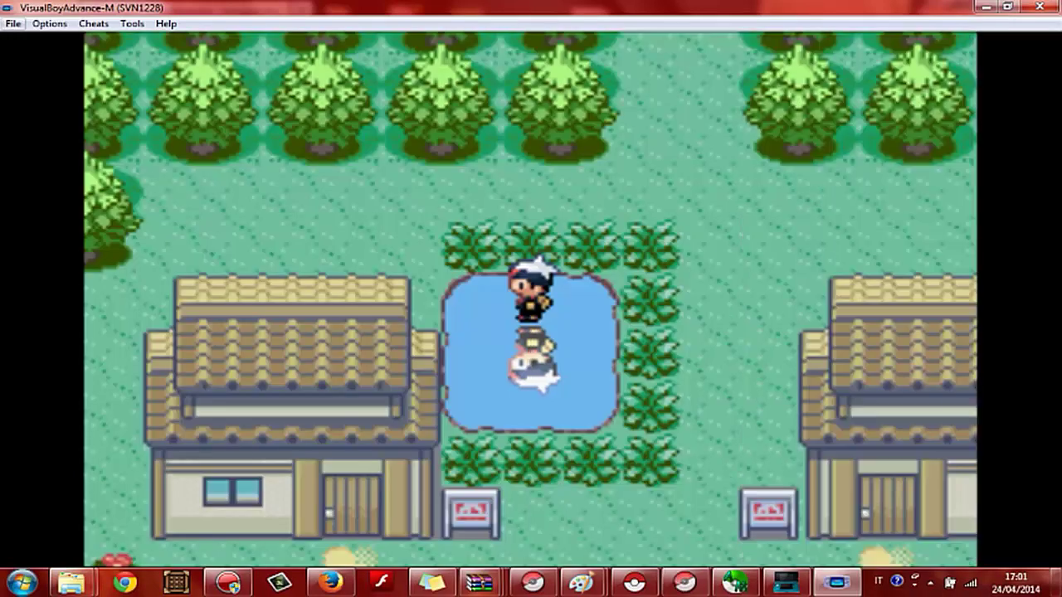
- Walk the character one tile down on the pond and open the list of save-state slots
key("Down")
key("alt+f")
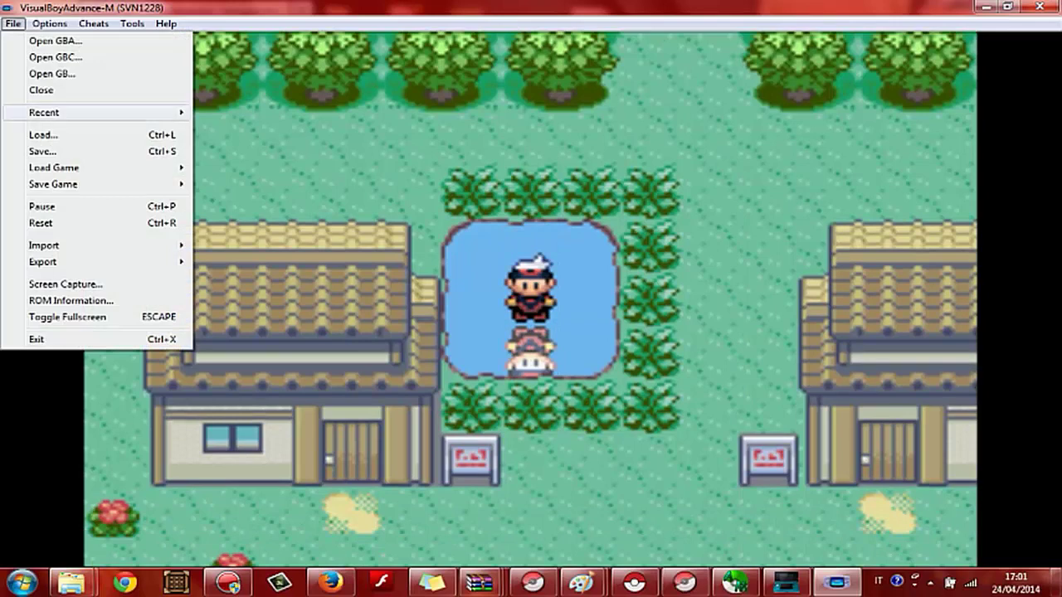
left_click(13, 24)
left_click(14, 25)
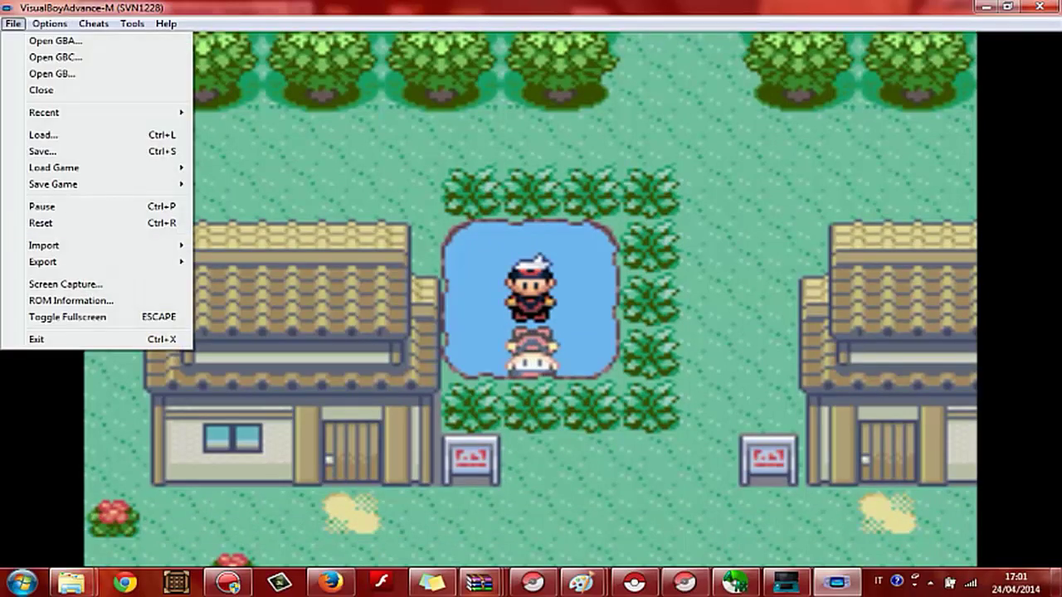
mouse_move(83, 184)
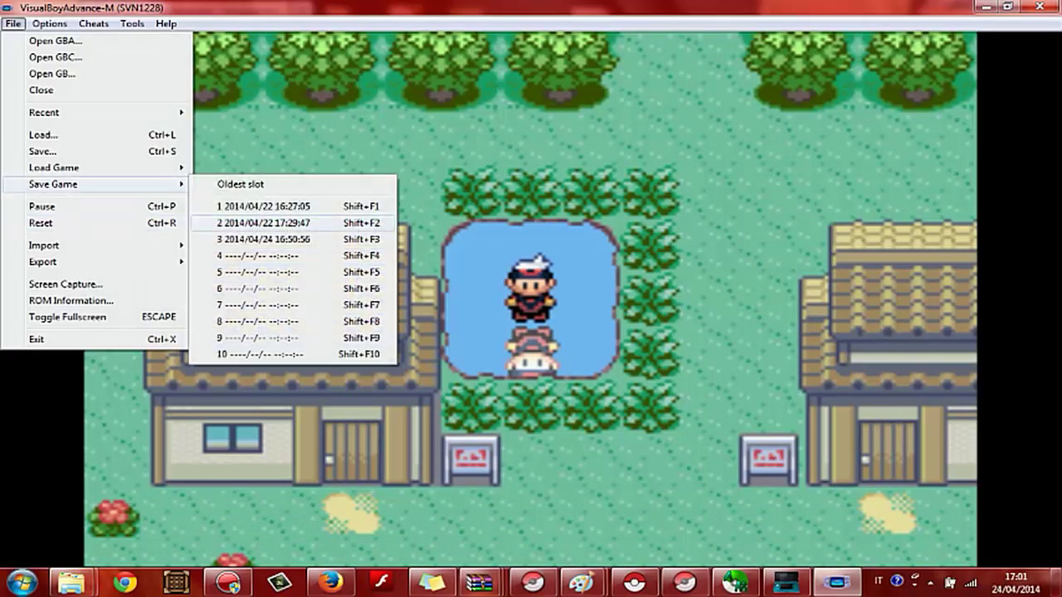